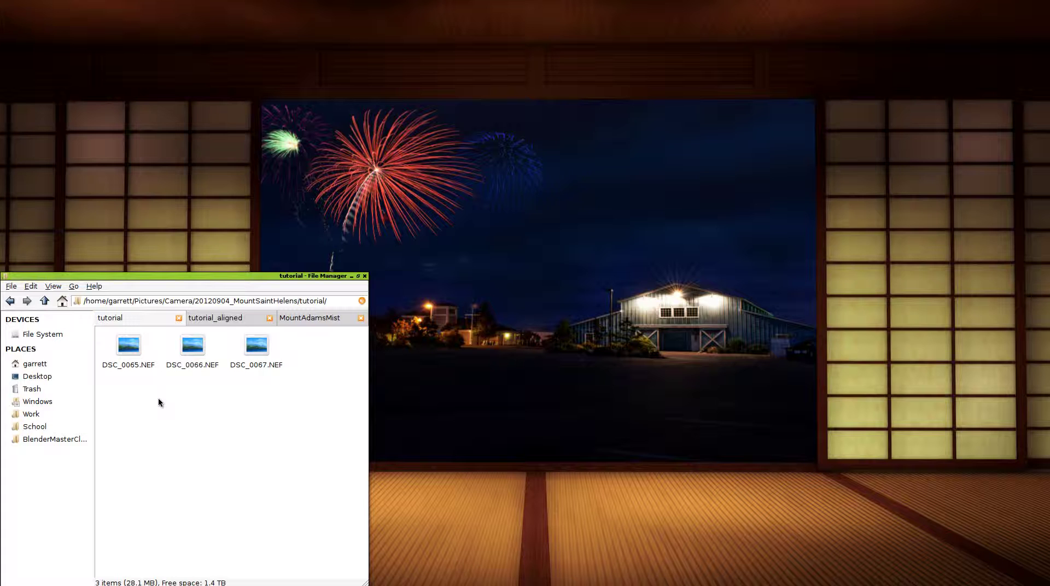
Open DSC_0065.NEF from the tutorial folder and review its raw conversion settings, from white balance through to EXIF data
{"action": "double_click", "coordinate": [127, 343]}
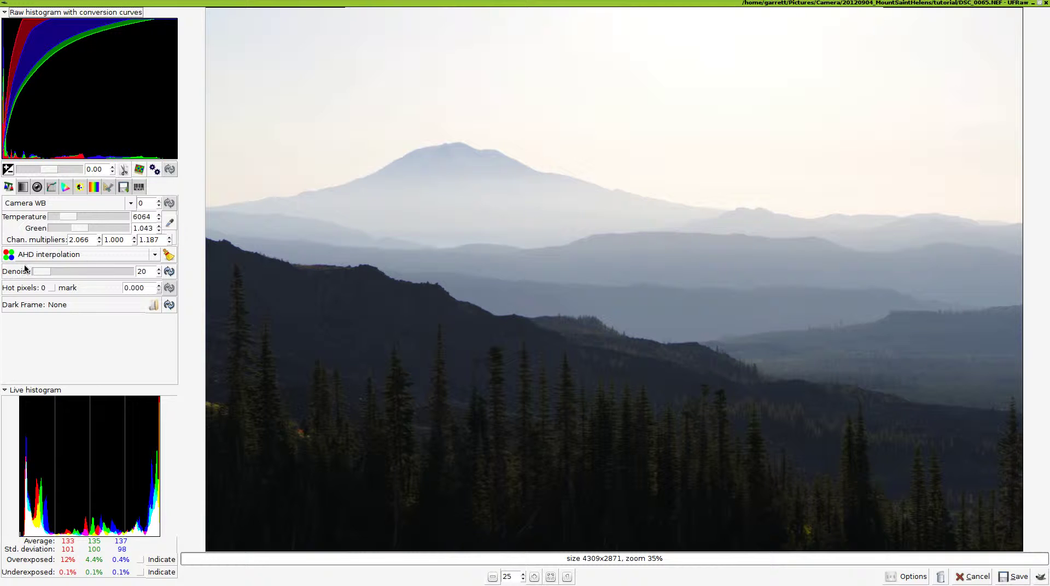
{"action": "left_click", "coordinate": [23, 187]}
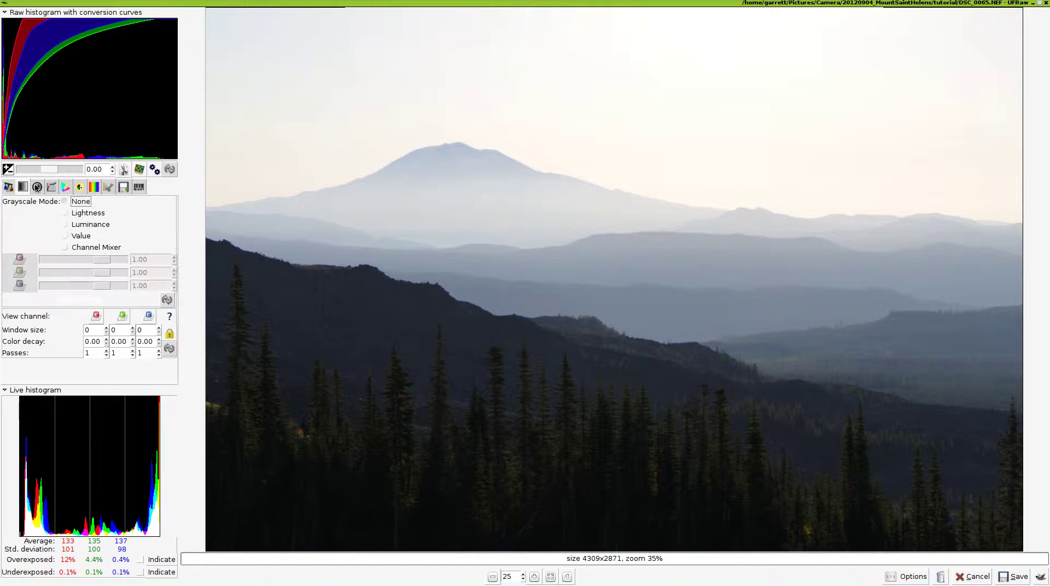
{"action": "left_click", "coordinate": [39, 185]}
{"action": "left_click", "coordinate": [51, 187]}
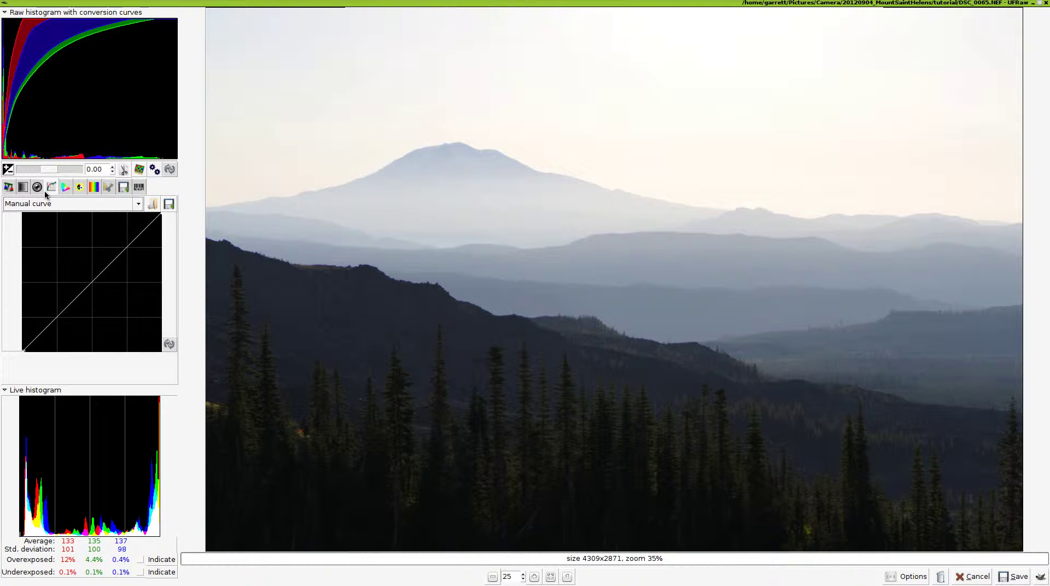
{"action": "left_click", "coordinate": [68, 189]}
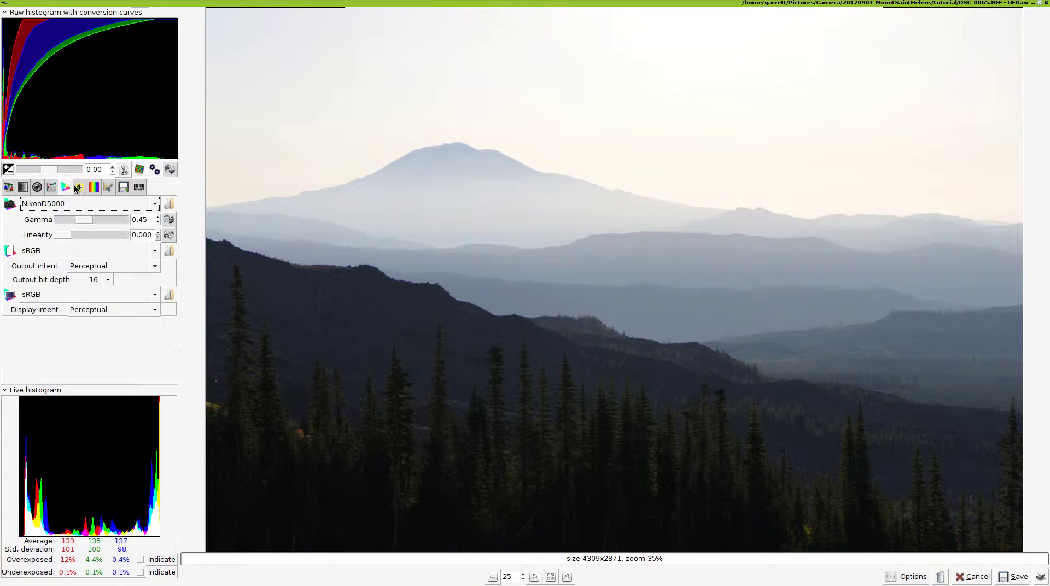
{"action": "left_click", "coordinate": [79, 187]}
{"action": "left_click", "coordinate": [94, 187]}
{"action": "left_click", "coordinate": [108, 187]}
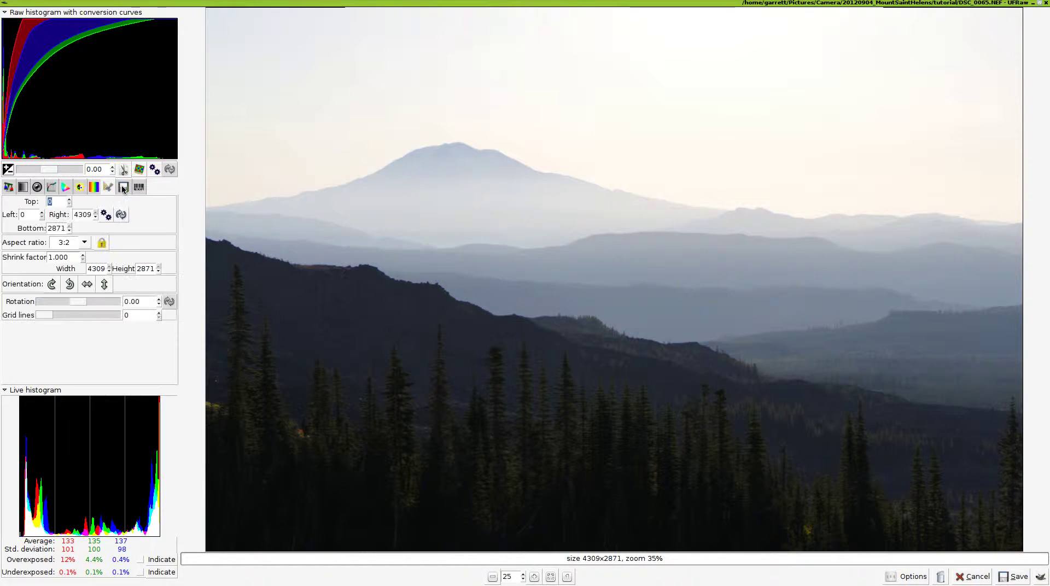
{"action": "left_click", "coordinate": [137, 187]}
{"action": "left_click", "coordinate": [7, 187]}
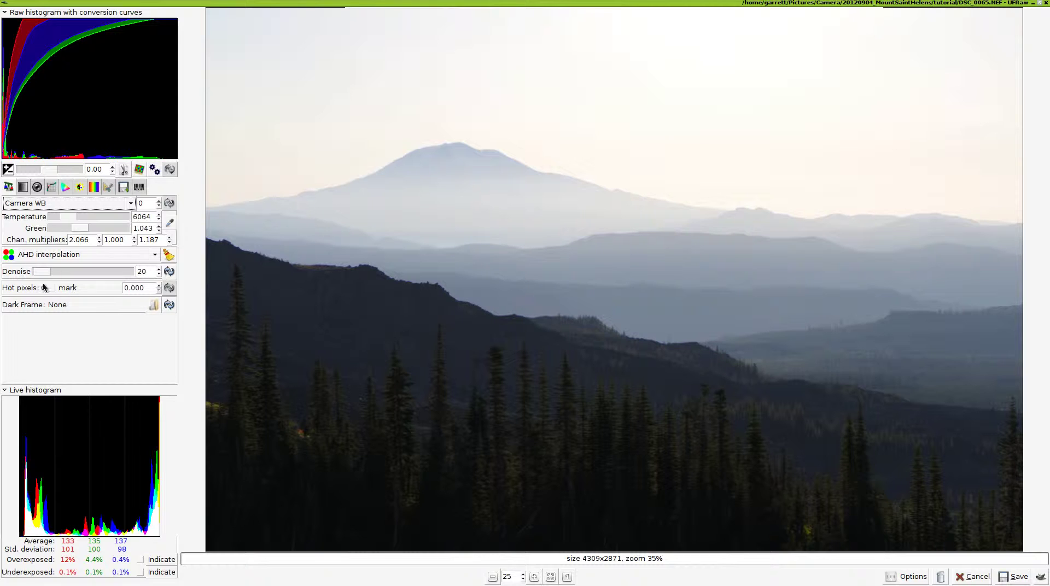
Check the lens correction and TIFF output settings of DSC_0065, and save its conversion settings as an ID file
{"action": "scroll", "coordinate": [41, 183], "scroll_direction": "down", "scroll_amount": 2}
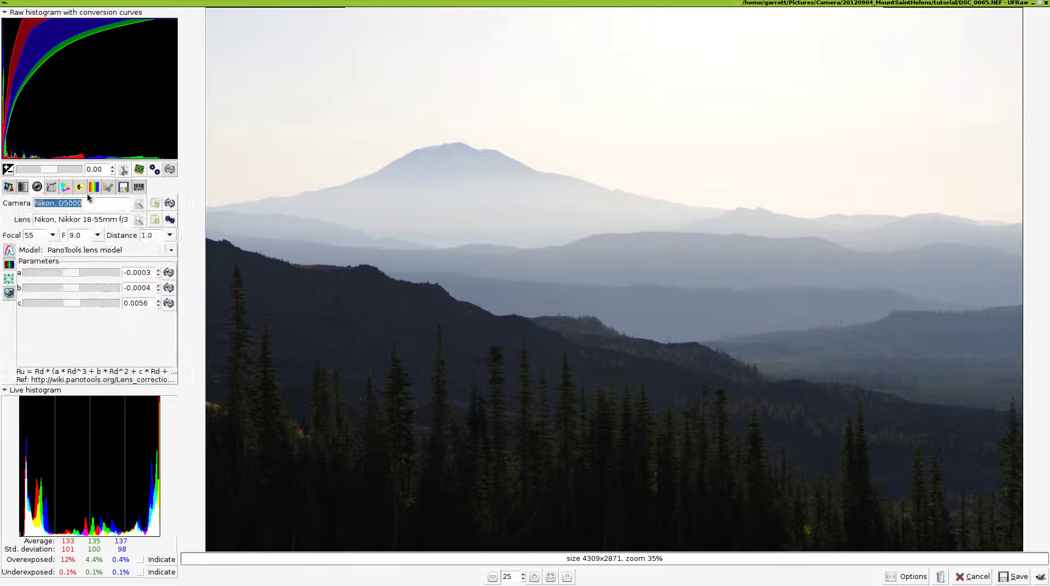
{"action": "left_click", "coordinate": [124, 187]}
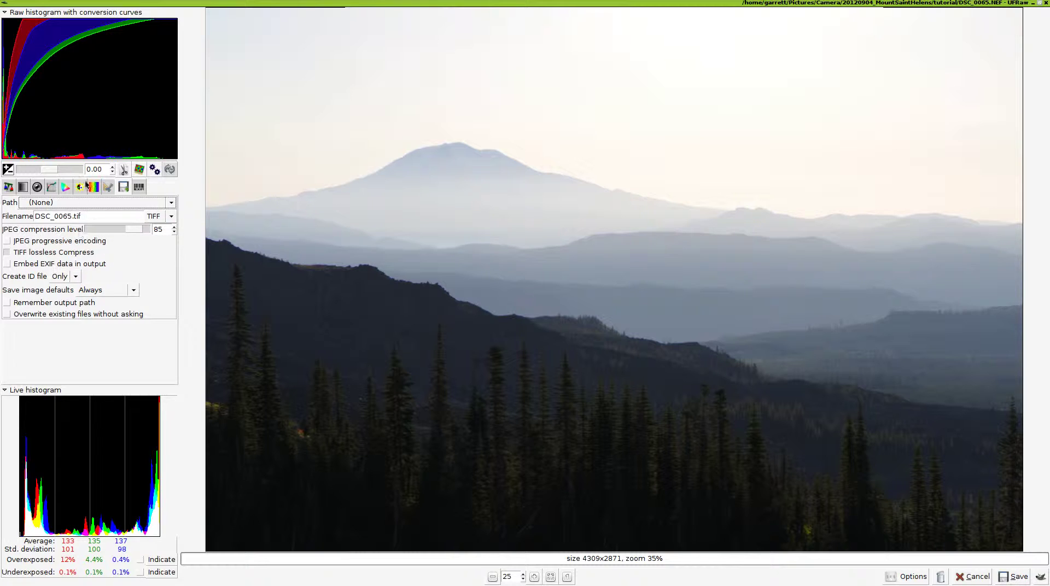
{"action": "left_click", "coordinate": [1015, 577]}
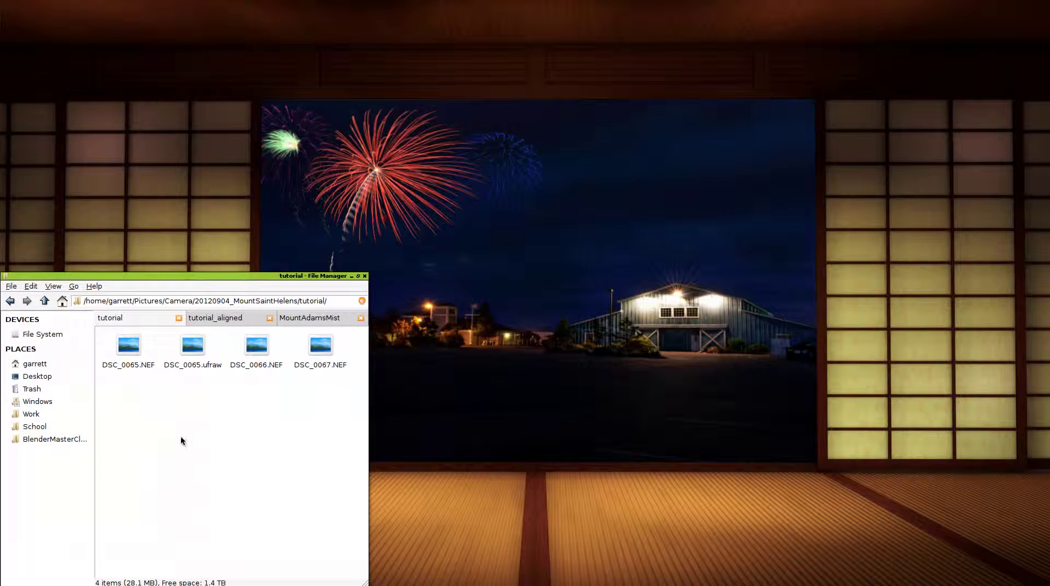
Open a terminal in the tutorial folder and run "hdr -r" to convert the NEF files to TIFF, placing the terminal beside the file manager
{"action": "right_click", "coordinate": [201, 415]}
{"action": "left_click", "coordinate": [230, 454]}
{"action": "type", "text": "hdr -r"}
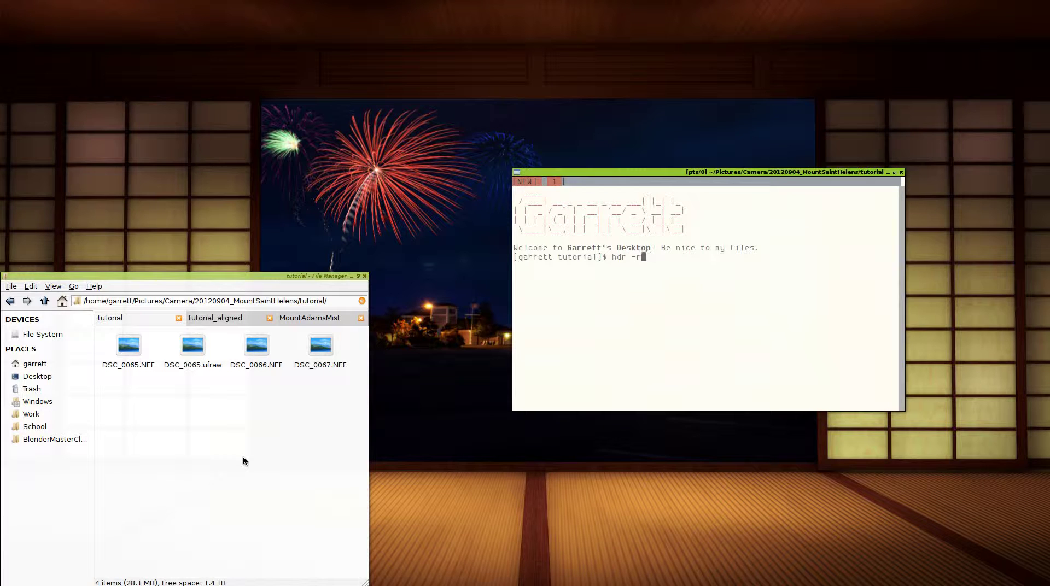
{"action": "key", "text": "Return"}
{"action": "left_click_drag", "start_coordinate": [688, 288], "coordinate": [538, 462]}
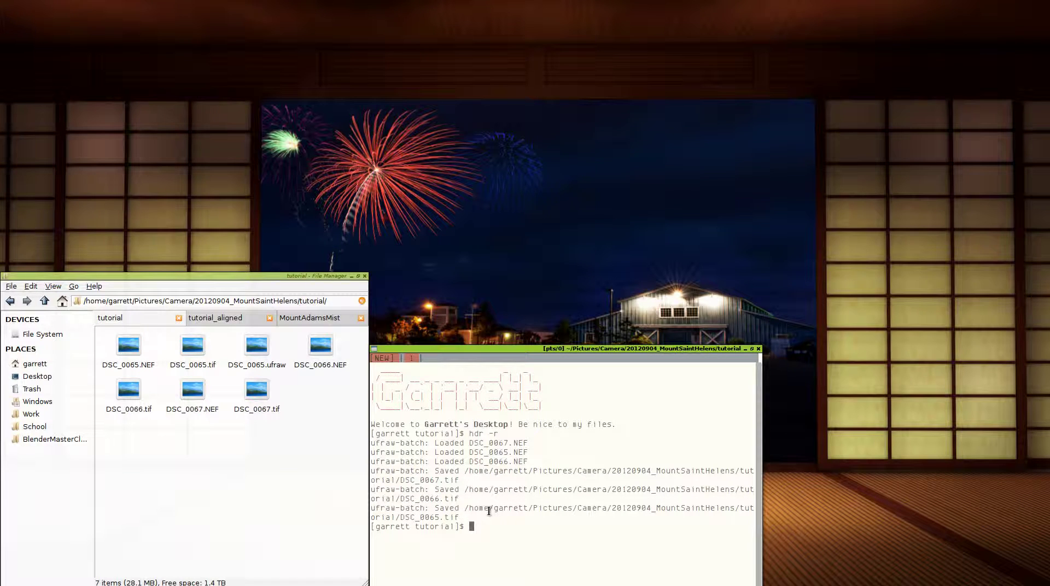
Run "hdr -a *.tif" in the terminal to align the TIFF exposures, and return to the file manager
{"action": "type", "text": "hdr -a *.tif"}
{"action": "key", "text": "Return"}
{"action": "left_click", "coordinate": [194, 480]}
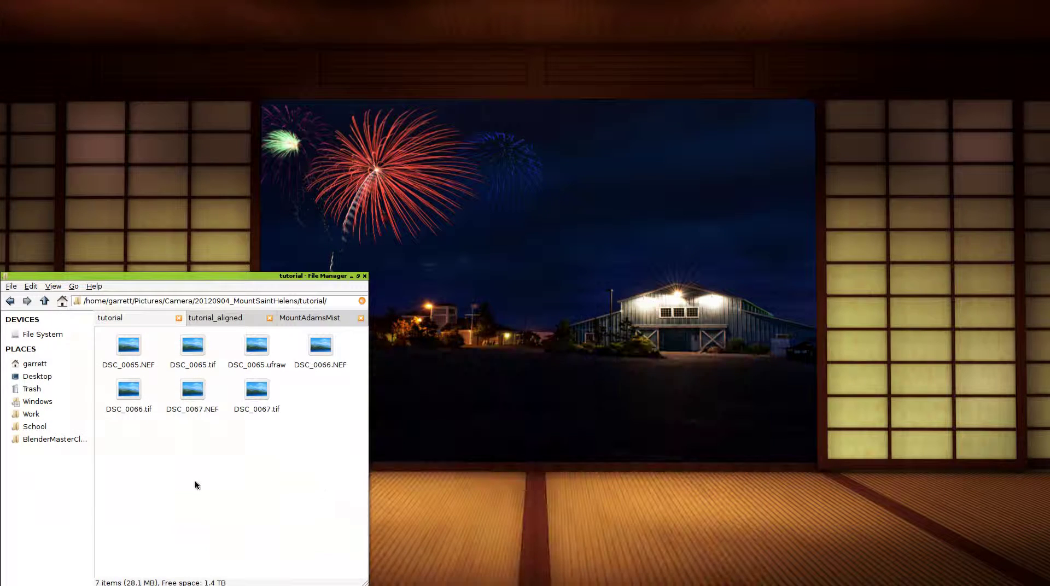
{"action": "left_click", "coordinate": [195, 348]}
{"action": "left_click", "coordinate": [196, 445]}
{"action": "right_click", "coordinate": [196, 445]}
{"action": "left_click", "coordinate": [138, 459]}
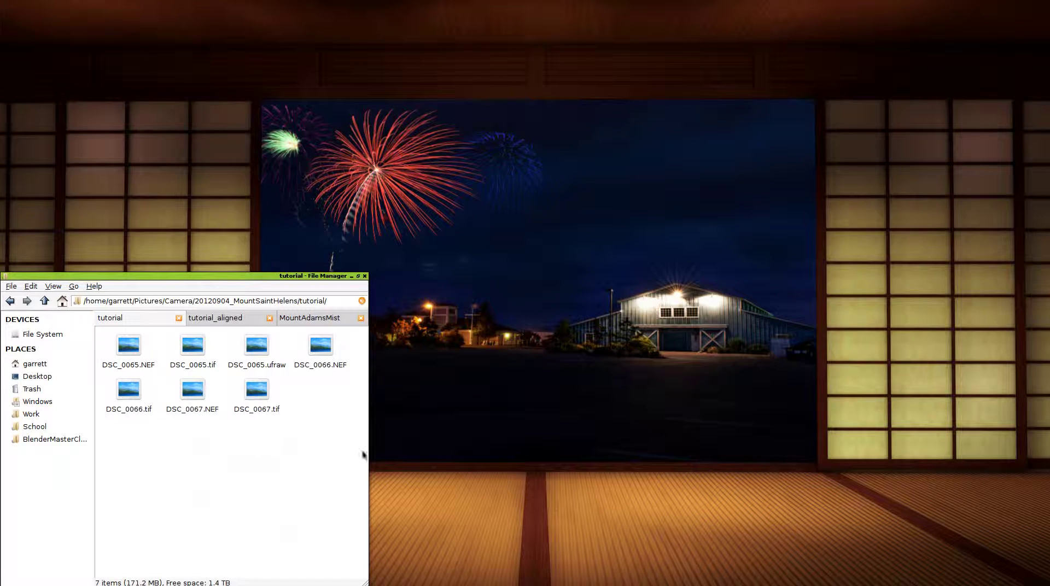
Go to the tutorial_aligned folder and open fattal.png to view the Fattal tone-mapped result
{"action": "left_click", "coordinate": [217, 320]}
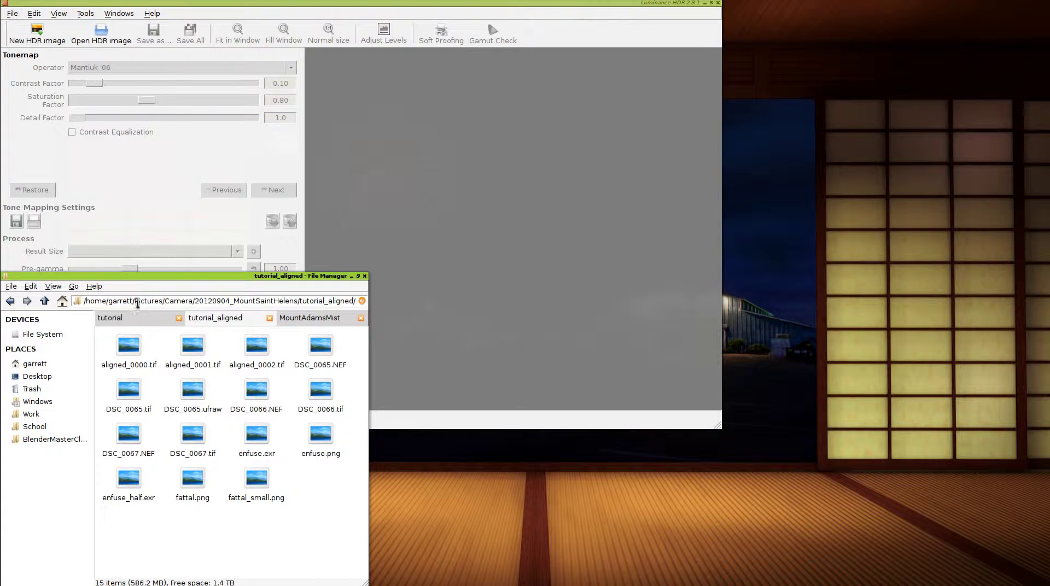
{"action": "left_click", "coordinate": [134, 321]}
{"action": "left_click", "coordinate": [227, 321]}
{"action": "left_click", "coordinate": [193, 478]}
{"action": "double_click", "coordinate": [192, 479]}
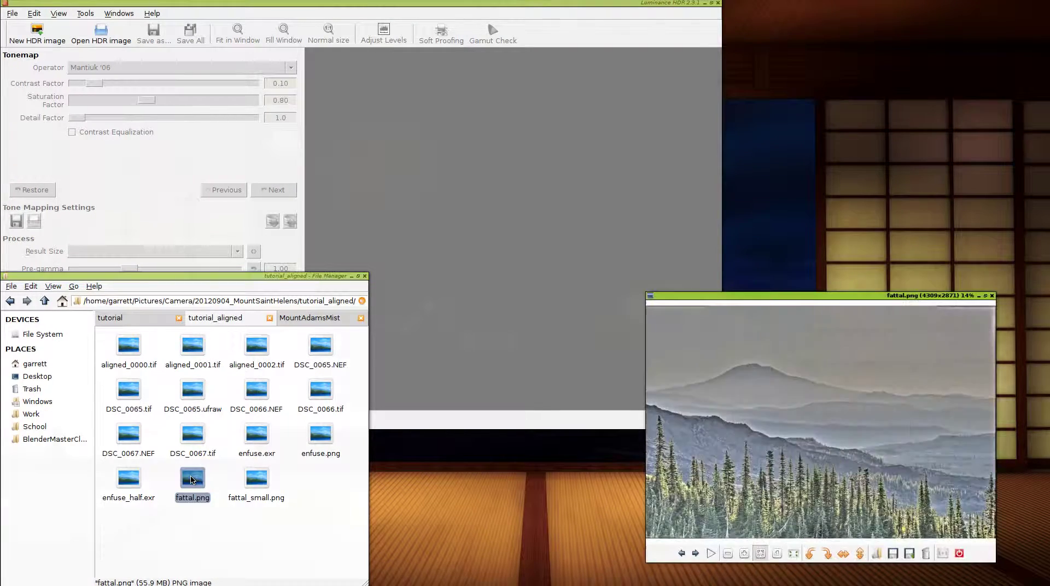
Open enfuse.png beside fattal.png to compare the two results, and close both images
{"action": "left_click", "coordinate": [266, 432]}
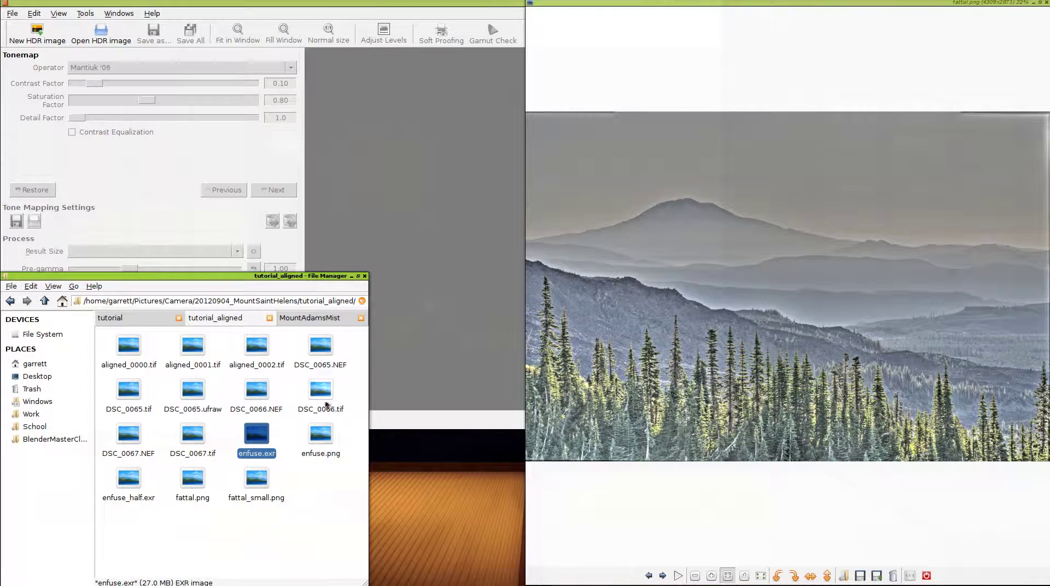
{"action": "left_click", "coordinate": [324, 432]}
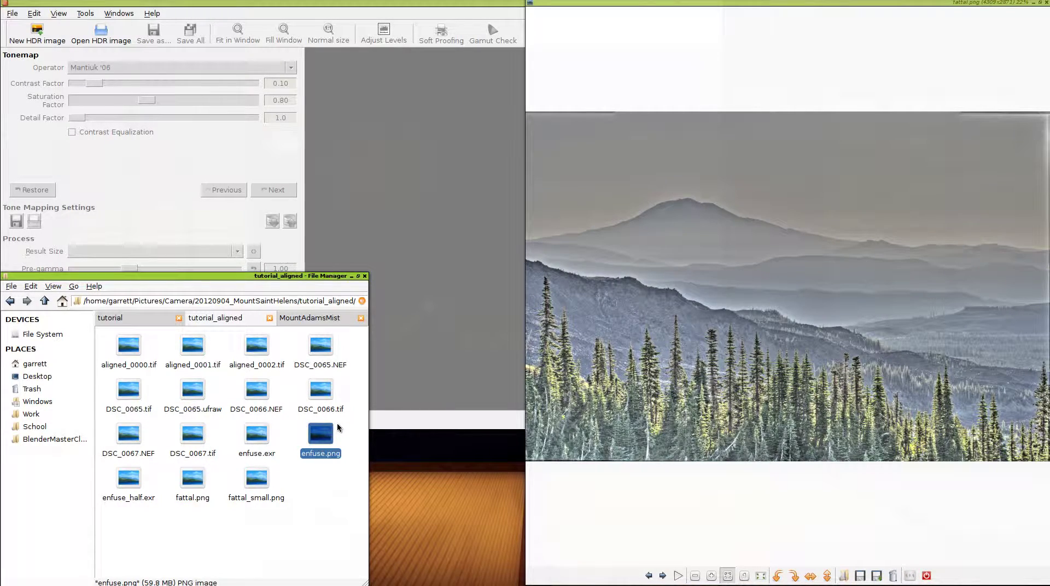
{"action": "double_click", "coordinate": [338, 428]}
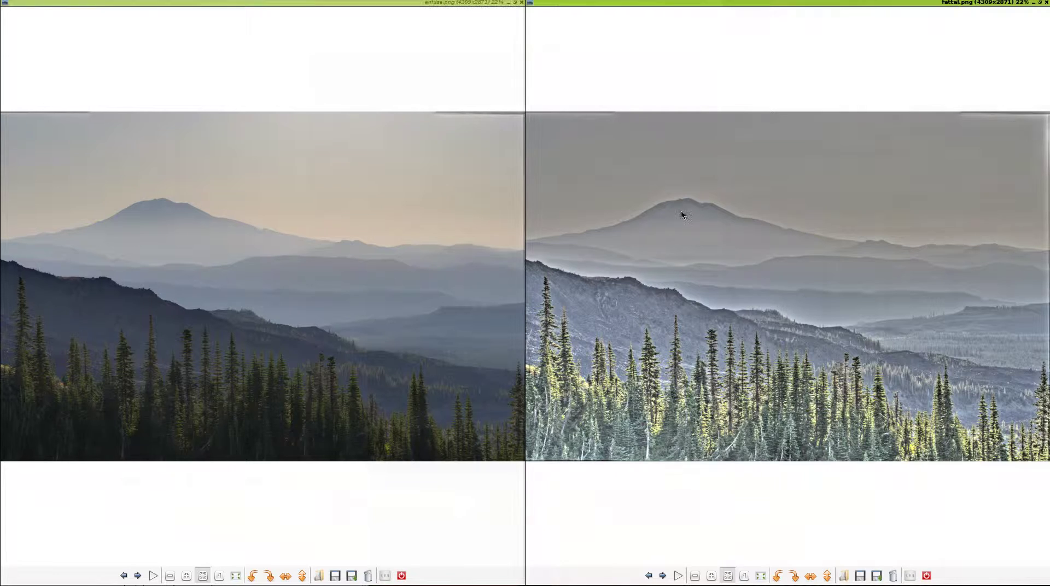
{"action": "left_click", "coordinate": [445, 266]}
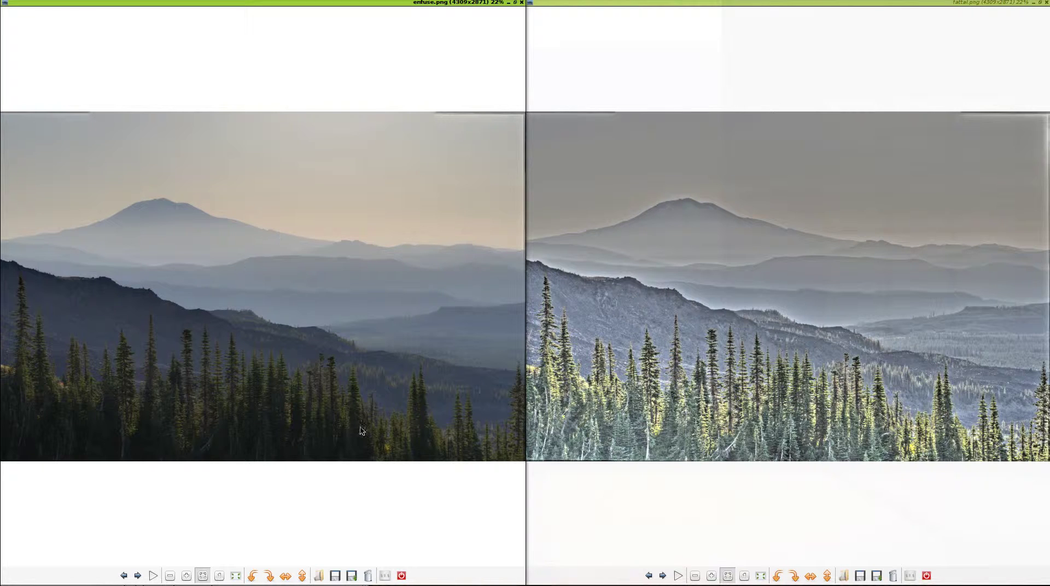
{"action": "key", "text": "Escape"}
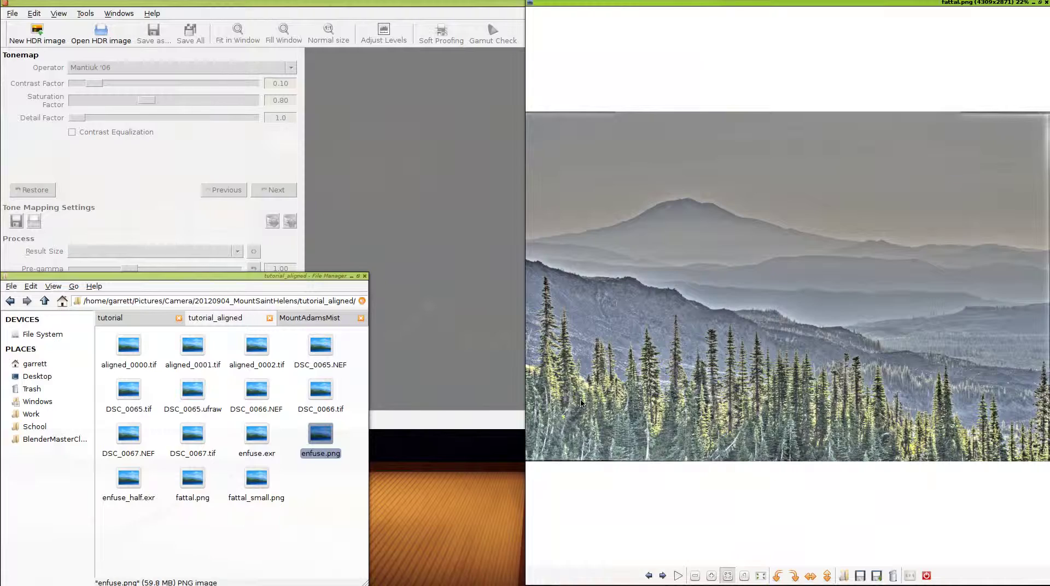
{"action": "key", "text": "Escape"}
{"action": "left_click", "coordinate": [250, 522]}
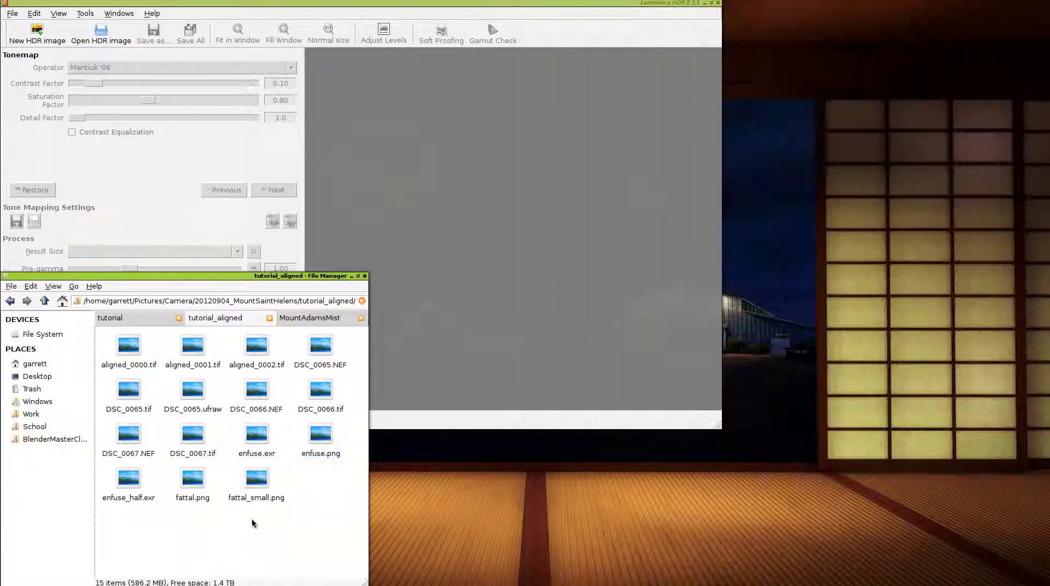
Switch to the workspace with Luminance HDR and bring its empty window to the front
{"action": "key", "text": "shift+alt+Right"}
{"action": "key", "text": "ctrl+alt+Left"}
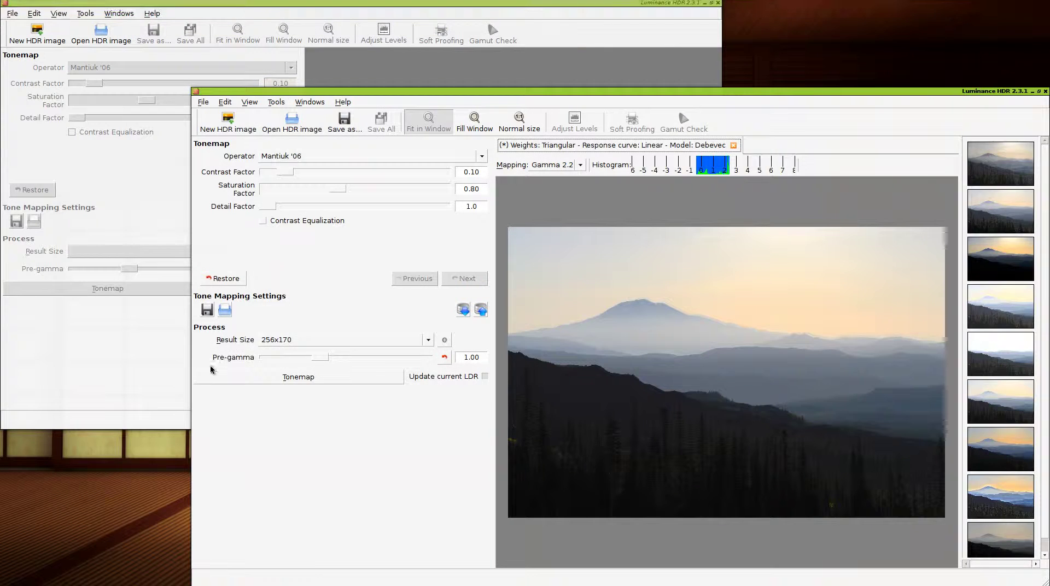
{"action": "left_click", "coordinate": [129, 352]}
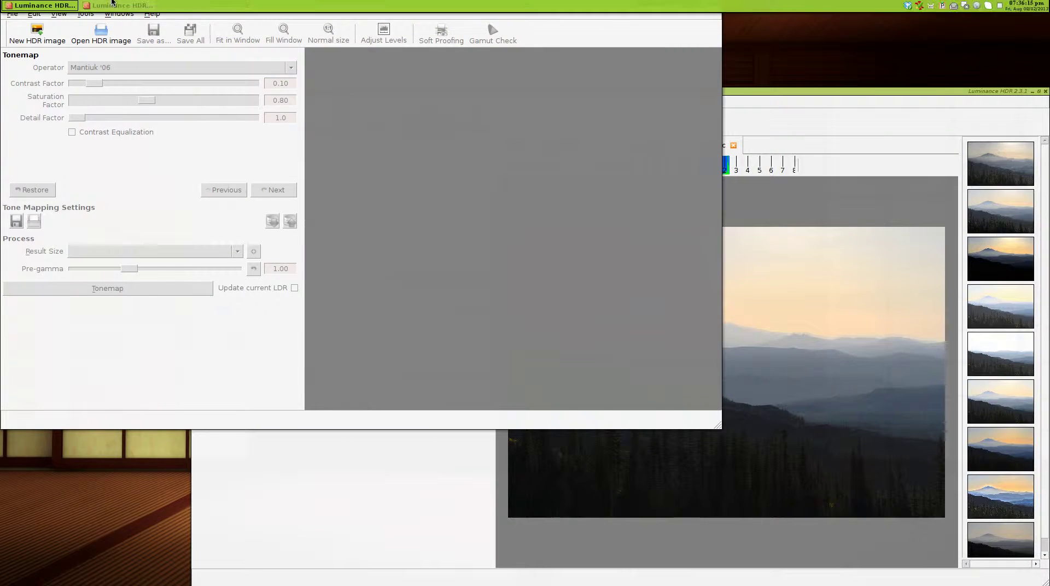
{"action": "left_click", "coordinate": [113, 3]}
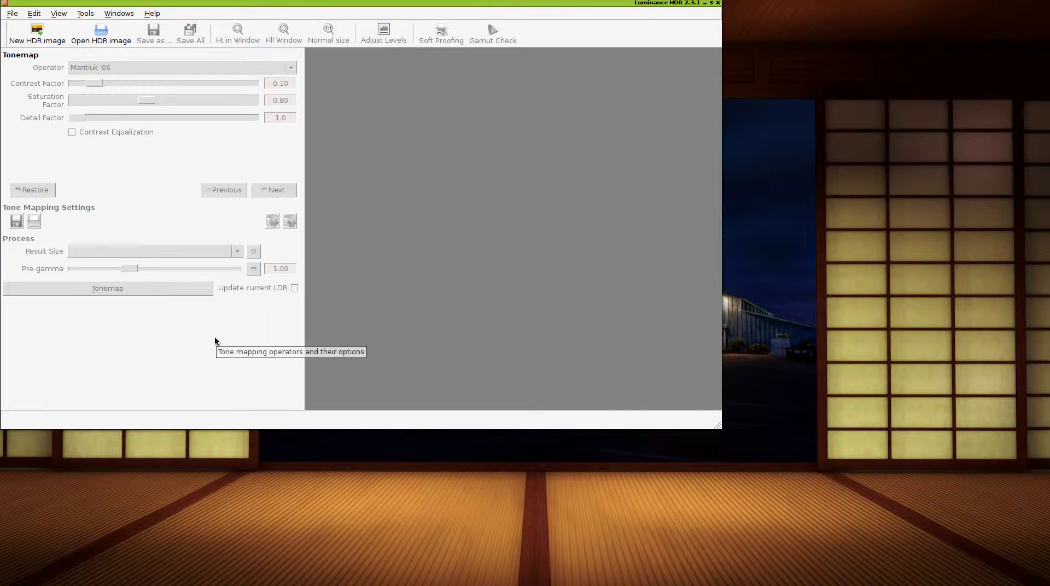
View the HDR Creation Wizard's introduction and its Load Input Images page, and close the wizard without loading anything
{"action": "left_click", "coordinate": [48, 38]}
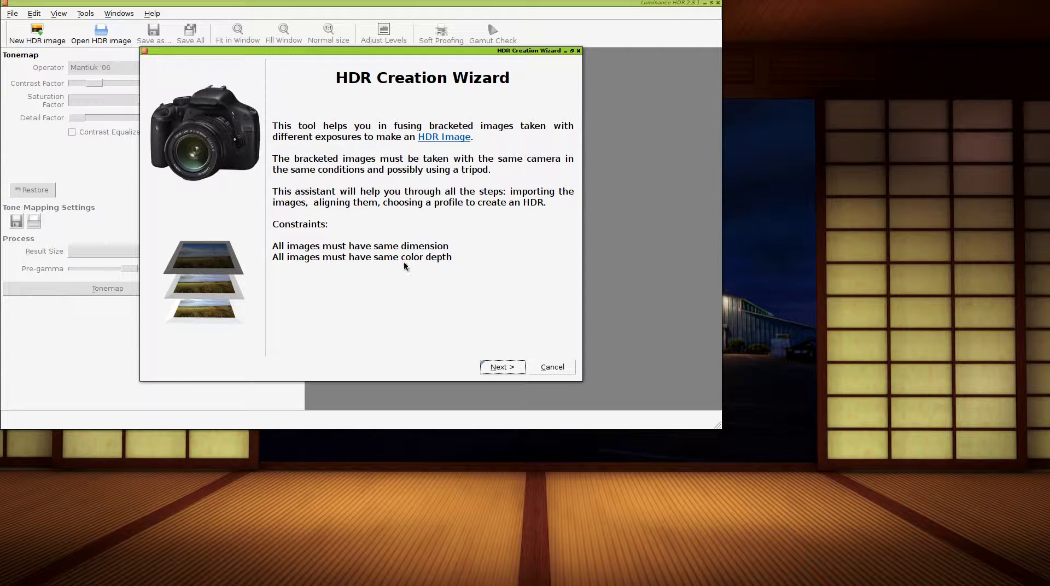
{"action": "left_click", "coordinate": [502, 367]}
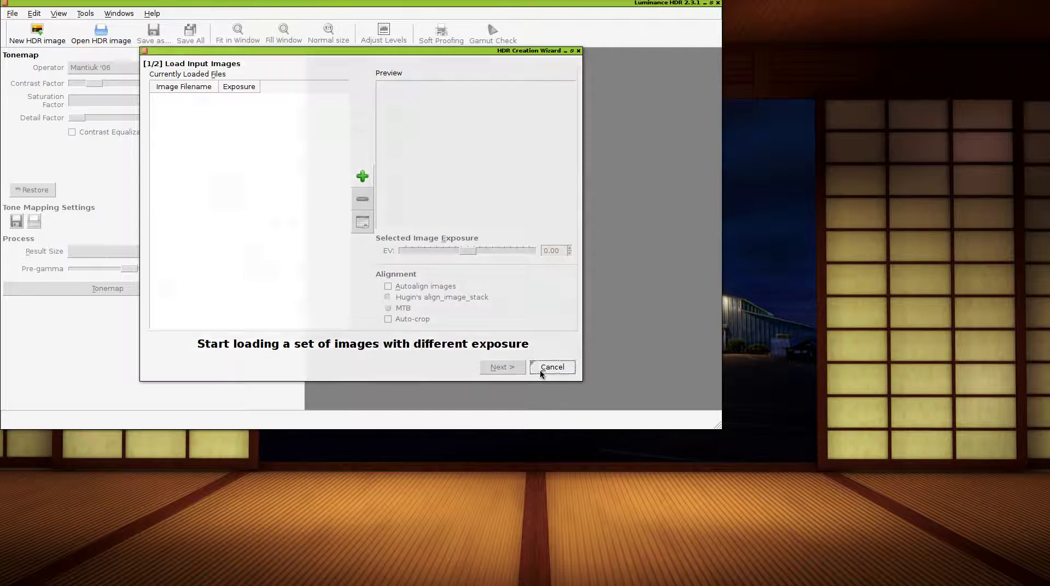
{"action": "left_click", "coordinate": [551, 367]}
Switch to the Luminance HDR window with the loaded mountain image and apply the Fattal tone mapping from its preview thumbnails
{"action": "left_click", "coordinate": [94, 2]}
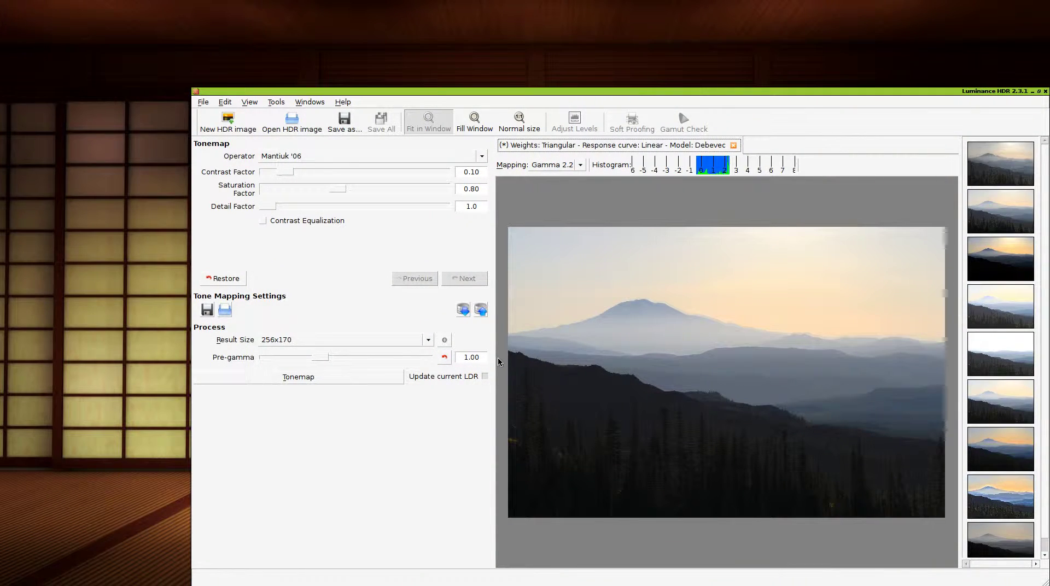
{"action": "left_click", "coordinate": [1000, 245]}
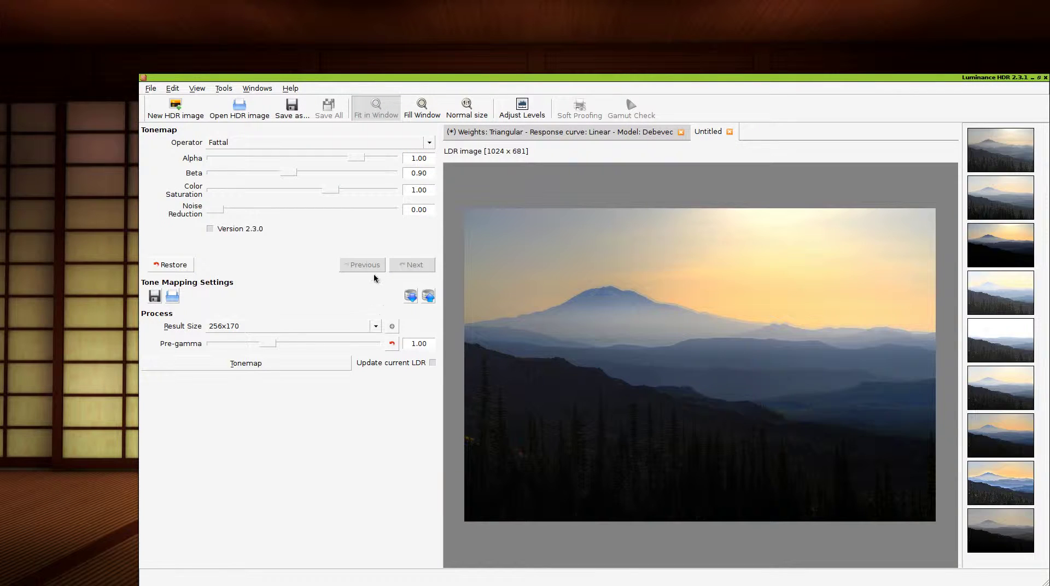
Set the Fattal operator's Alpha to 0.90, Beta to 0.80 and Color Saturation to 0.50
{"action": "left_click_drag", "start_coordinate": [429, 158], "coordinate": [361, 146]}
{"action": "key", "text": "BackSpace"}
{"action": "type", "text": "0.9"}
{"action": "key", "text": "Tab"}
{"action": "key", "text": "Tab"}
{"action": "key", "text": "BackSpace"}
{"action": "type", "text": "0.8"}
{"action": "key", "text": "Tab"}
{"action": "key", "text": "Tab"}
{"action": "key", "text": "BackSpace"}
{"action": "type", "text": ".5"}
{"action": "key", "text": "Return"}
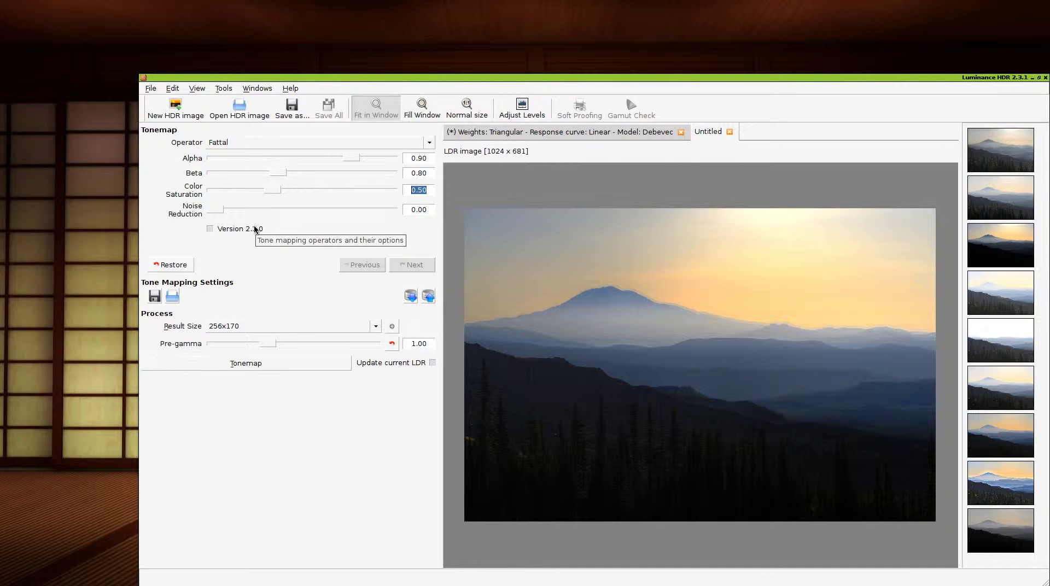
Set the result size to 2048x1362 and tone-map the image with the Fattal operator, accepting the size-dependence warning
{"action": "left_click", "coordinate": [263, 365]}
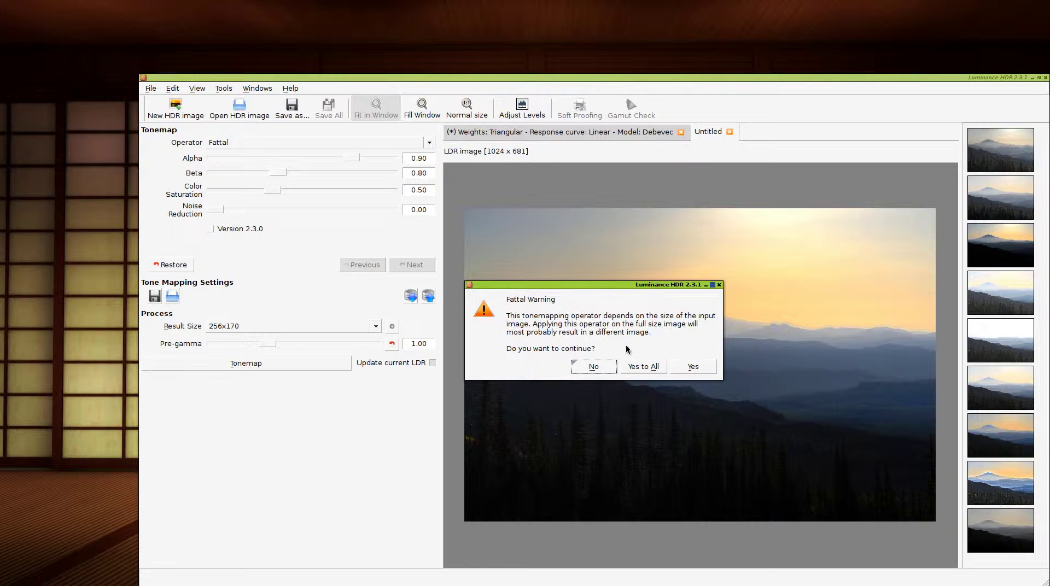
{"action": "left_click", "coordinate": [607, 367]}
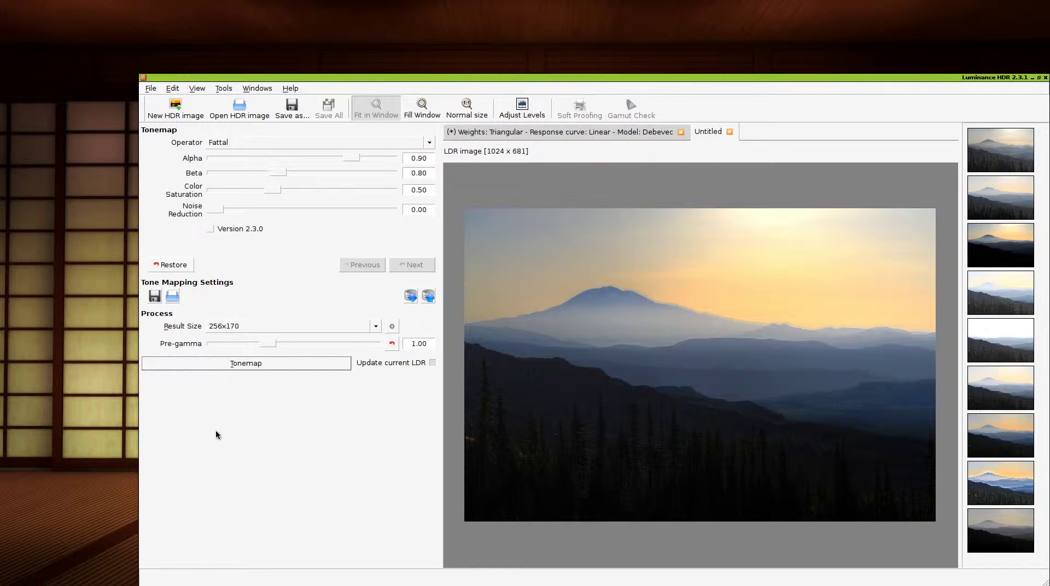
{"action": "left_click", "coordinate": [246, 326]}
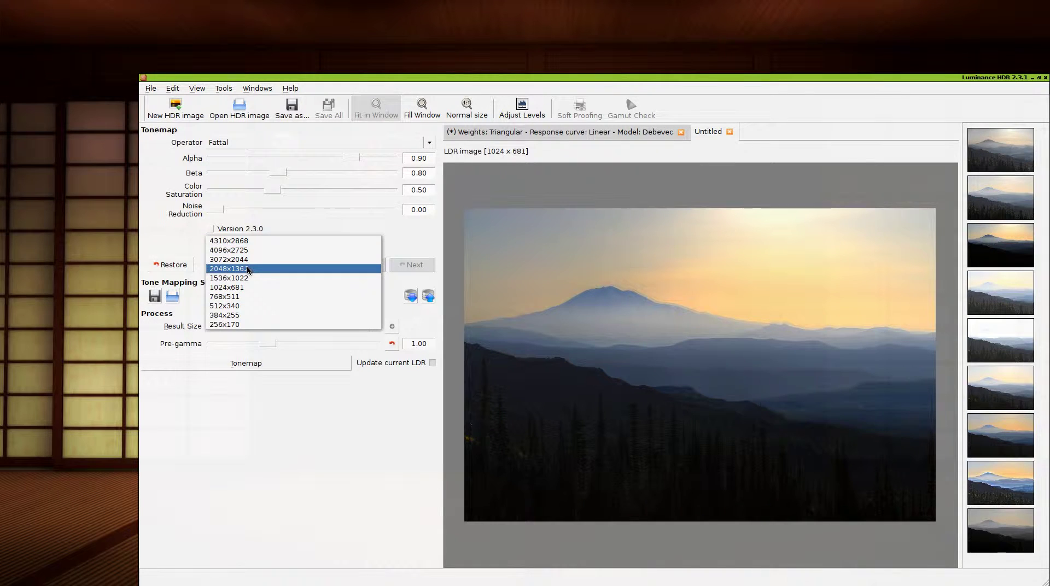
{"action": "left_click", "coordinate": [251, 269]}
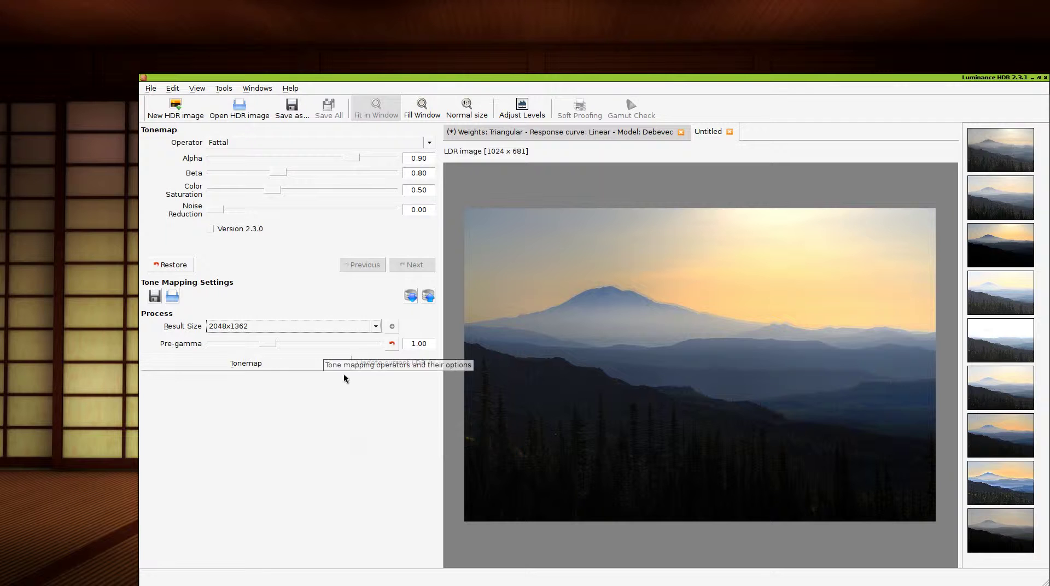
{"action": "left_click", "coordinate": [261, 366]}
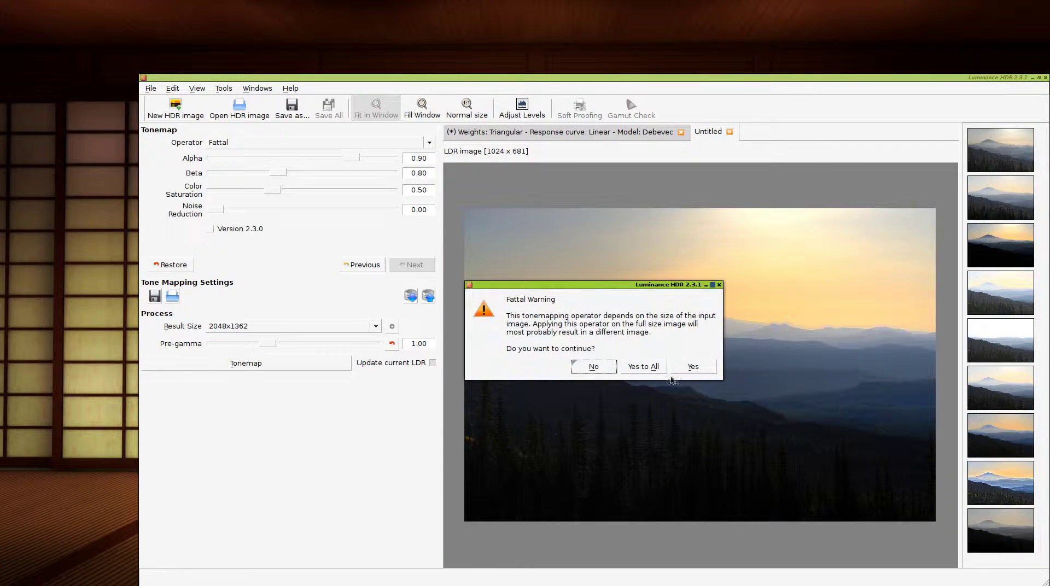
{"action": "left_click", "coordinate": [692, 366]}
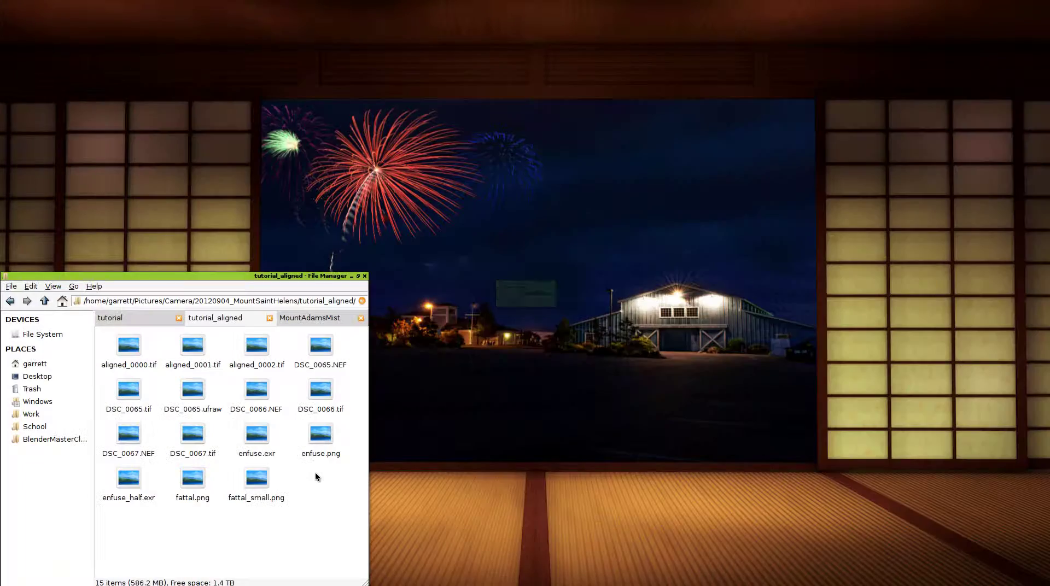
Open fattal.png from the tutorial_aligned folder, compare it beside the new tone-mapped image, and close the viewer
{"action": "key", "text": "Down"}
{"action": "key", "text": "Right"}
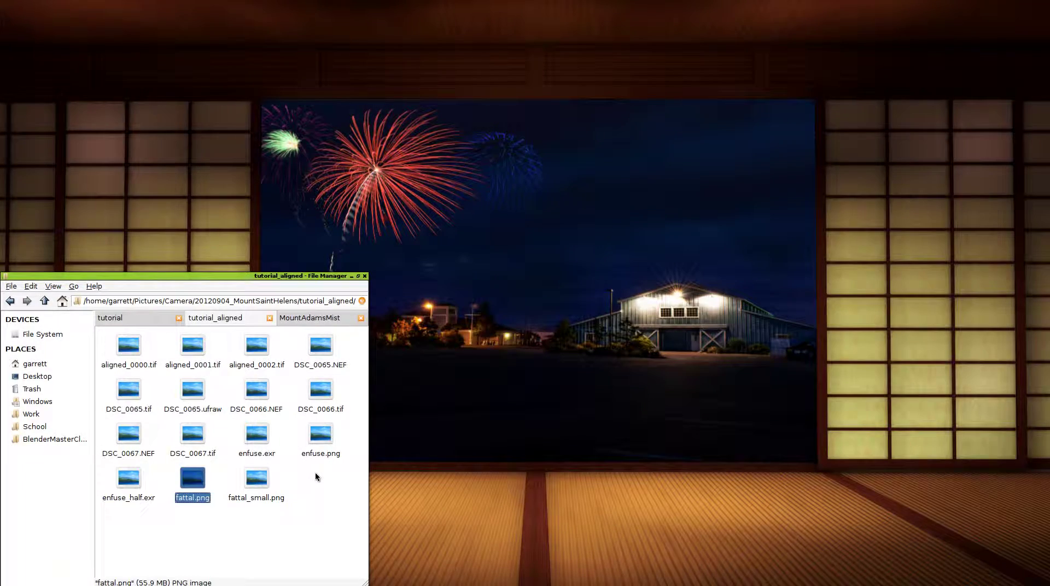
{"action": "key", "text": "Return"}
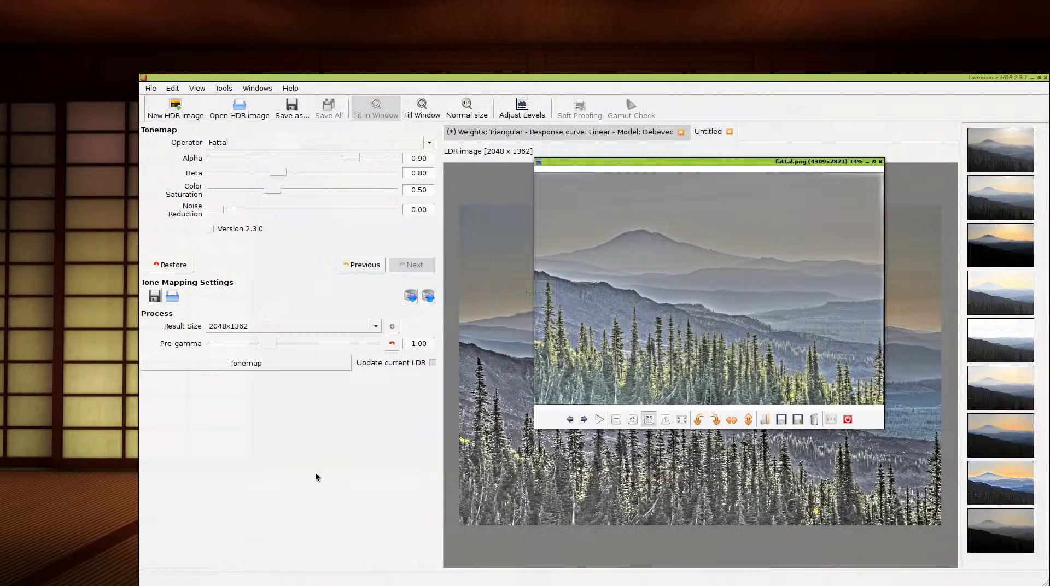
{"action": "left_click_drag", "start_coordinate": [583, 265], "coordinate": [76, 323]}
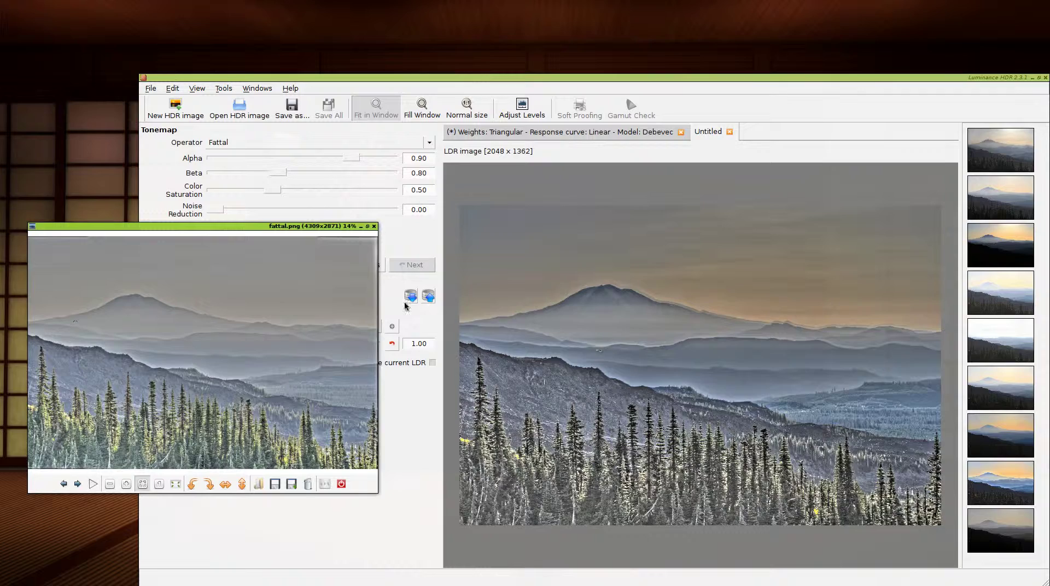
{"action": "key", "text": "alt+F4"}
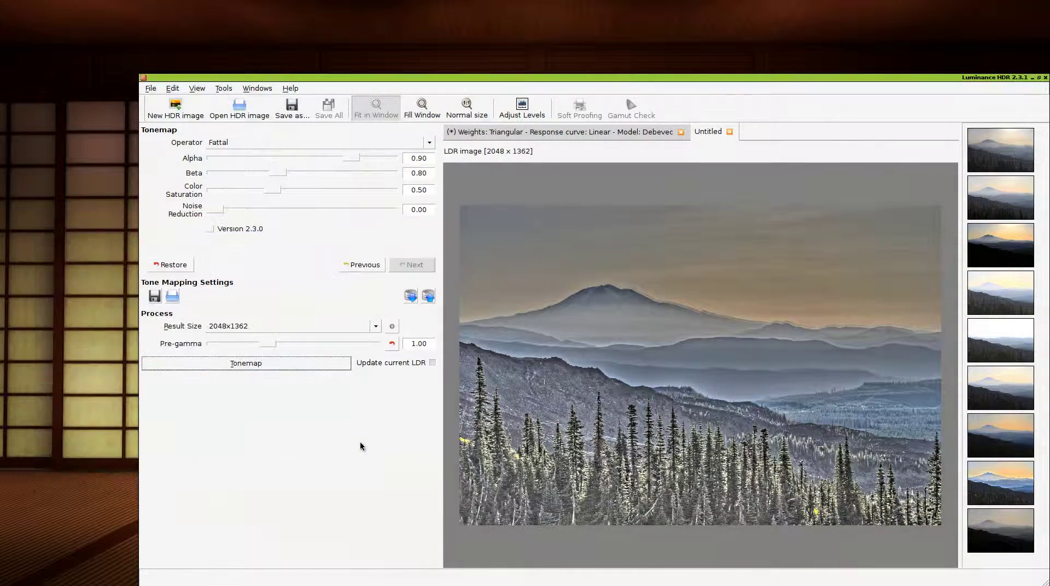
Close Luminance HDR and discard the unsaved tone-mapped image
{"action": "key", "text": "alt+F4"}
{"action": "key", "text": "shift+Tab"}
{"action": "key", "text": "Return"}
From the tutorial_aligned folder, open enfuse.png in GIMP and add fattal.png as a layer above it
{"action": "middle_click", "coordinate": [555, 228]}
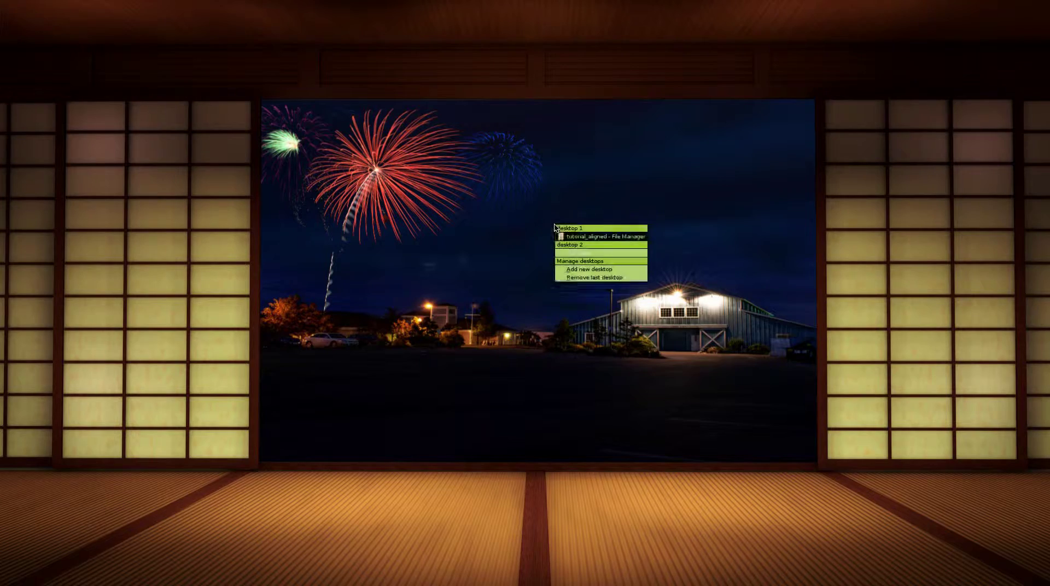
{"action": "key", "text": "Return"}
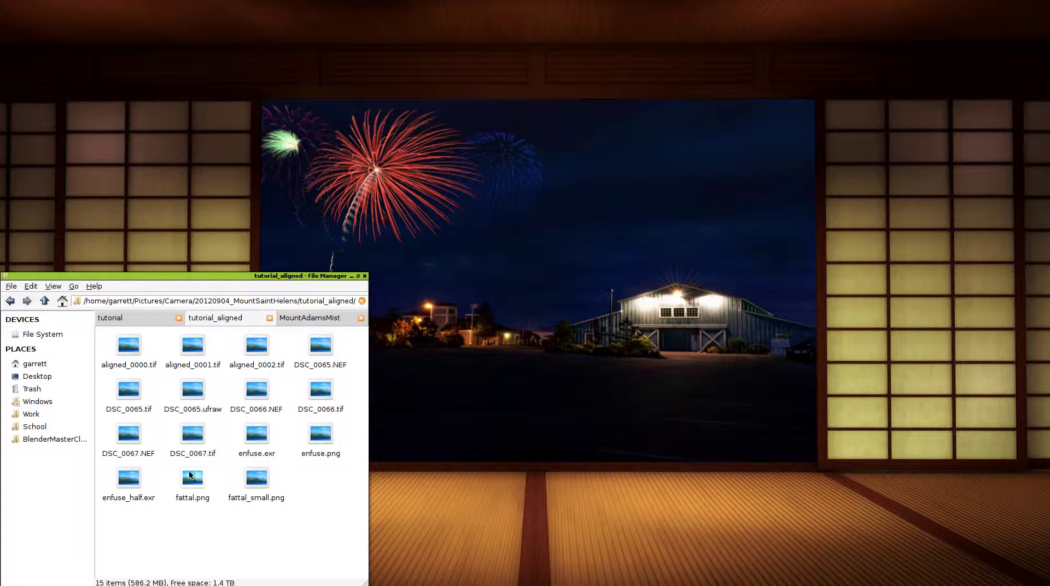
{"action": "left_click", "coordinate": [320, 435]}
{"action": "right_click", "coordinate": [325, 434]}
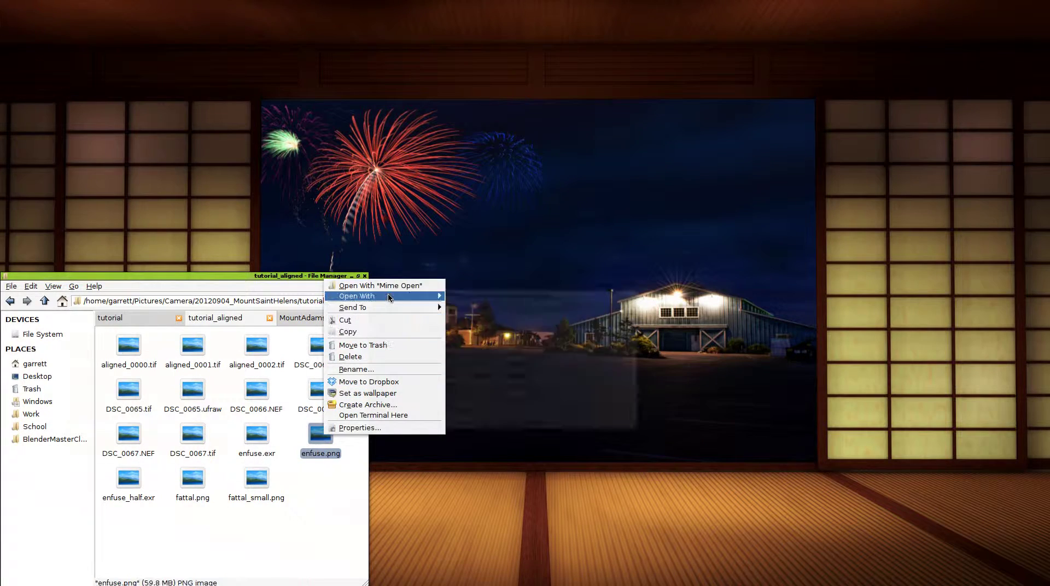
{"action": "mouse_move", "coordinate": [386, 296]}
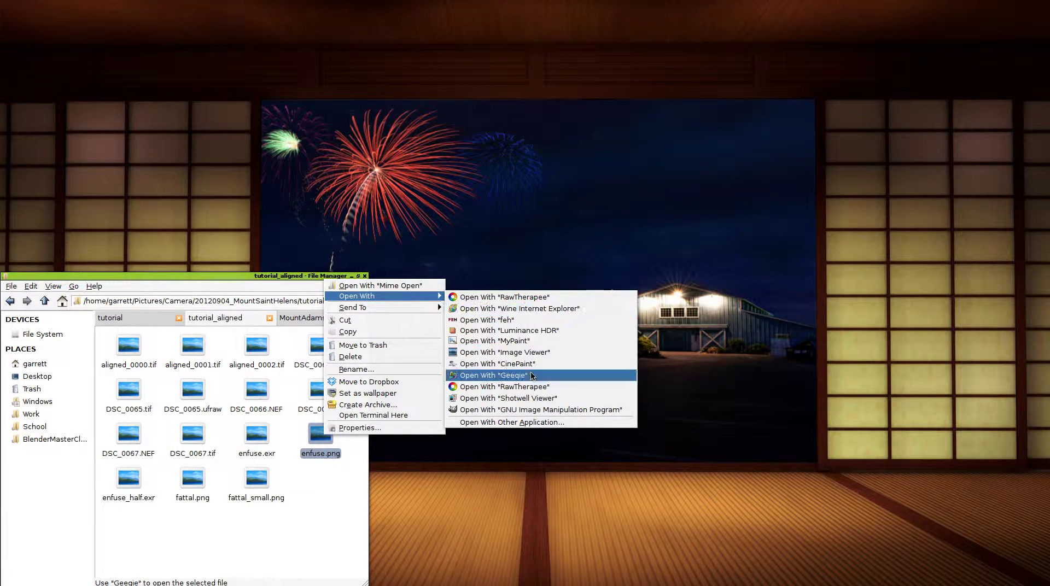
{"action": "left_click", "coordinate": [533, 410]}
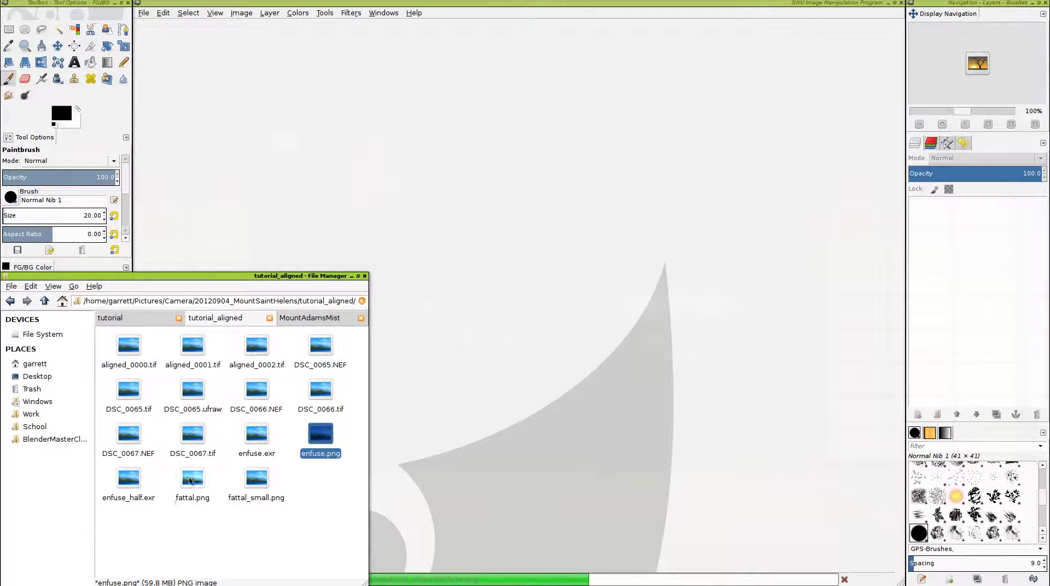
{"action": "left_click_drag", "start_coordinate": [190, 481], "coordinate": [528, 366]}
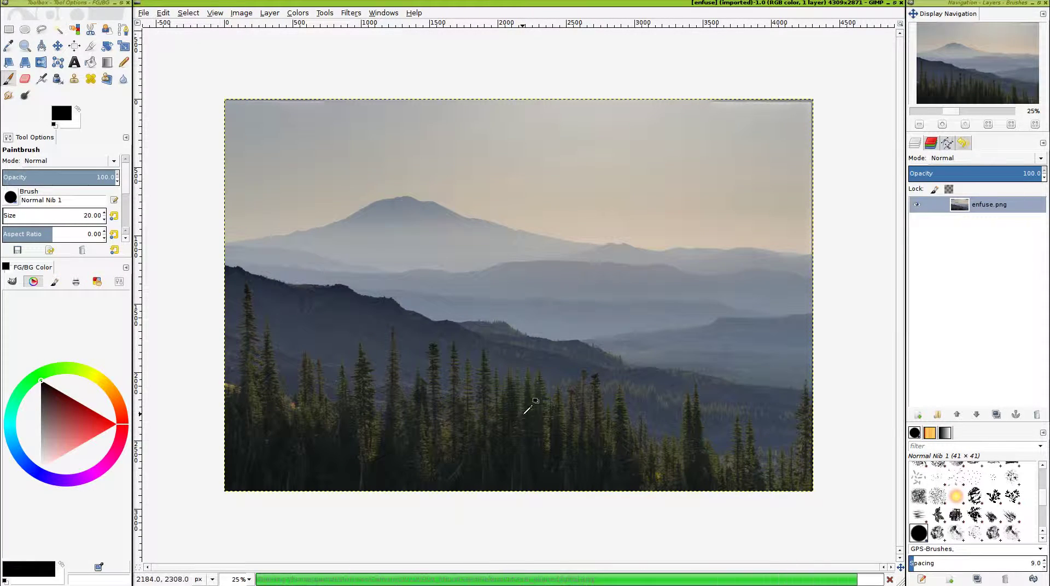
Set the fattal.png layer's blend mode to Overlay and lower its opacity
{"action": "key", "text": "shift+ctrl+j"}
{"action": "left_click", "coordinate": [978, 158]}
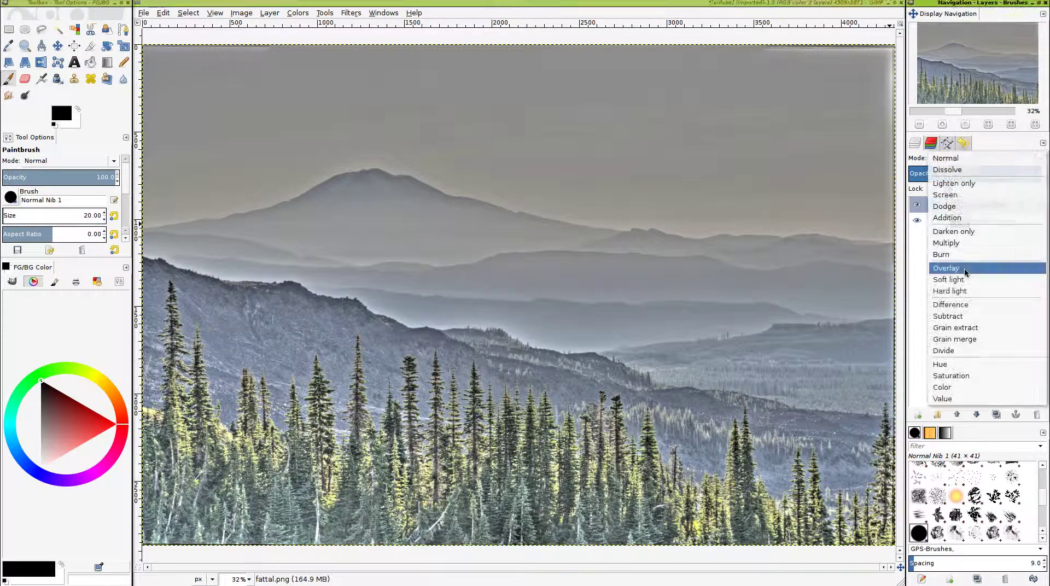
{"action": "left_click", "coordinate": [964, 269]}
{"action": "left_click", "coordinate": [979, 173]}
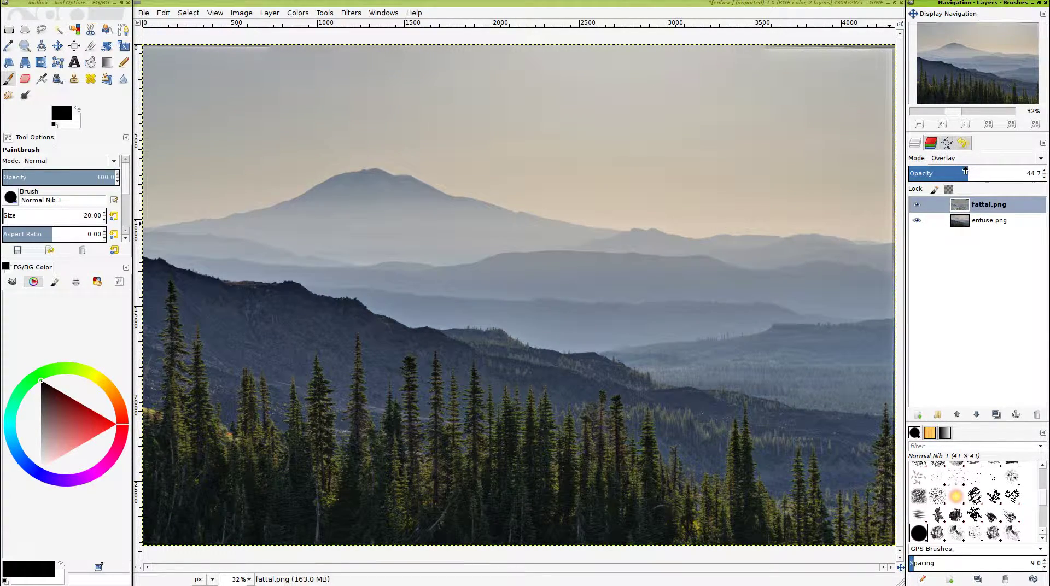
{"action": "left_click_drag", "start_coordinate": [965, 172], "coordinate": [972, 172]}
Hide the fattal.png layer and duplicate the enfuse.png layer
{"action": "left_click", "coordinate": [917, 205]}
{"action": "left_click", "coordinate": [973, 222]}
{"action": "left_click", "coordinate": [995, 414]}
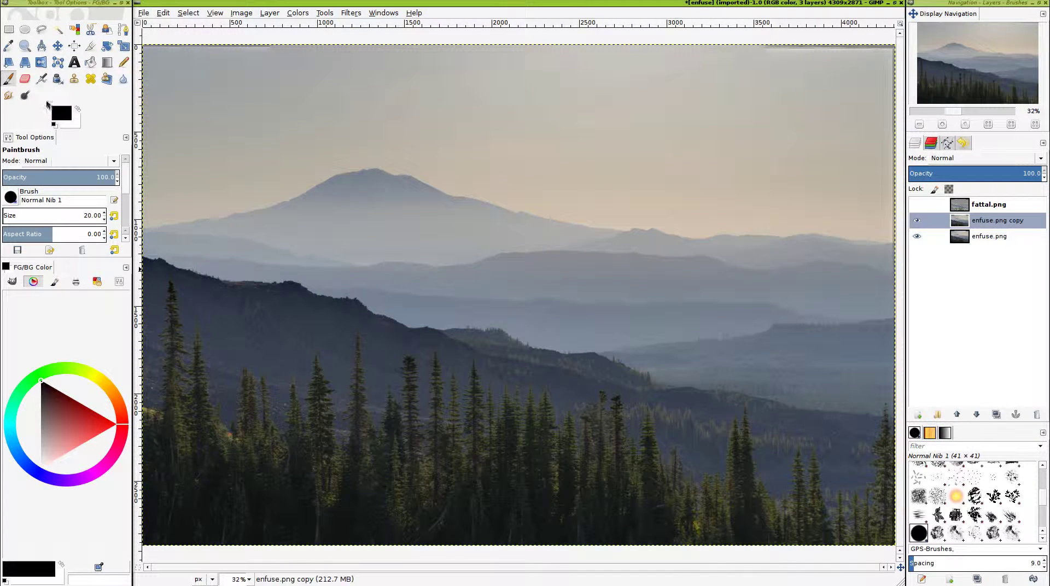
Outline a crop frame just inside the image borders with its upper-left corner at about 6, 23
{"action": "left_click", "coordinate": [91, 48]}
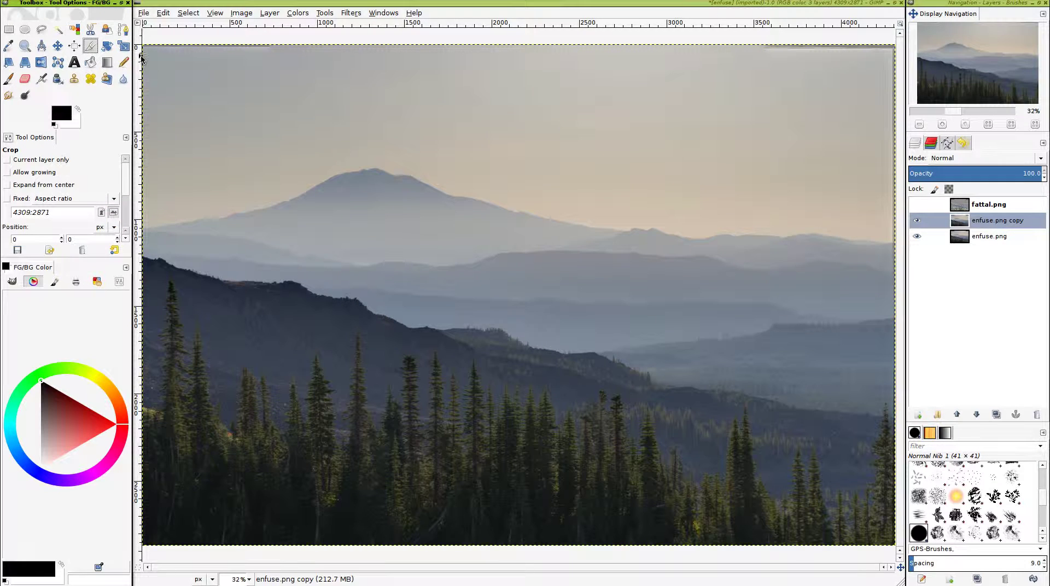
{"action": "left_click_drag", "start_coordinate": [147, 54], "coordinate": [895, 544]}
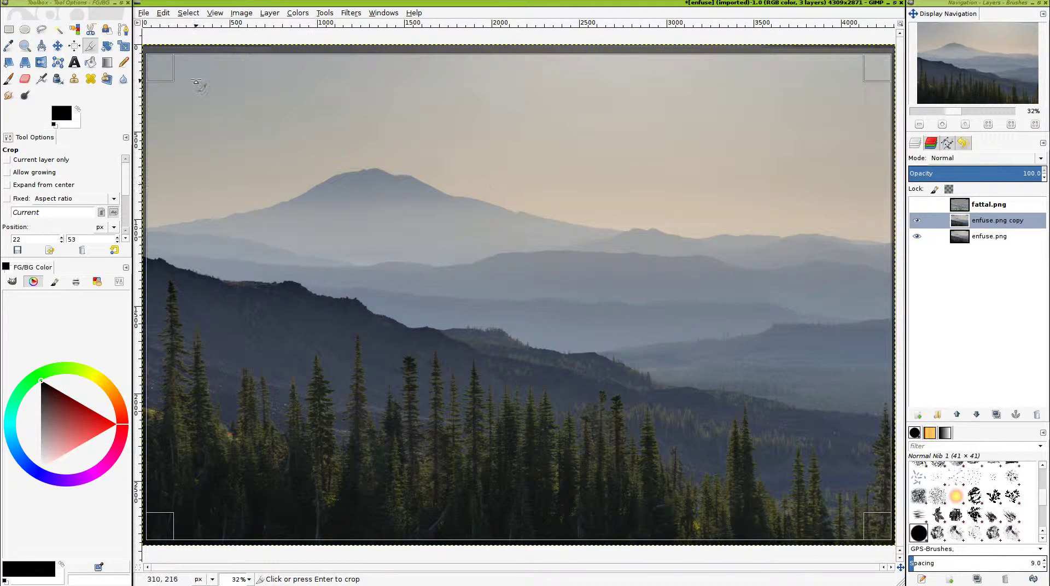
{"action": "scroll", "coordinate": [306, 204], "scroll_direction": "up", "scroll_amount": 5}
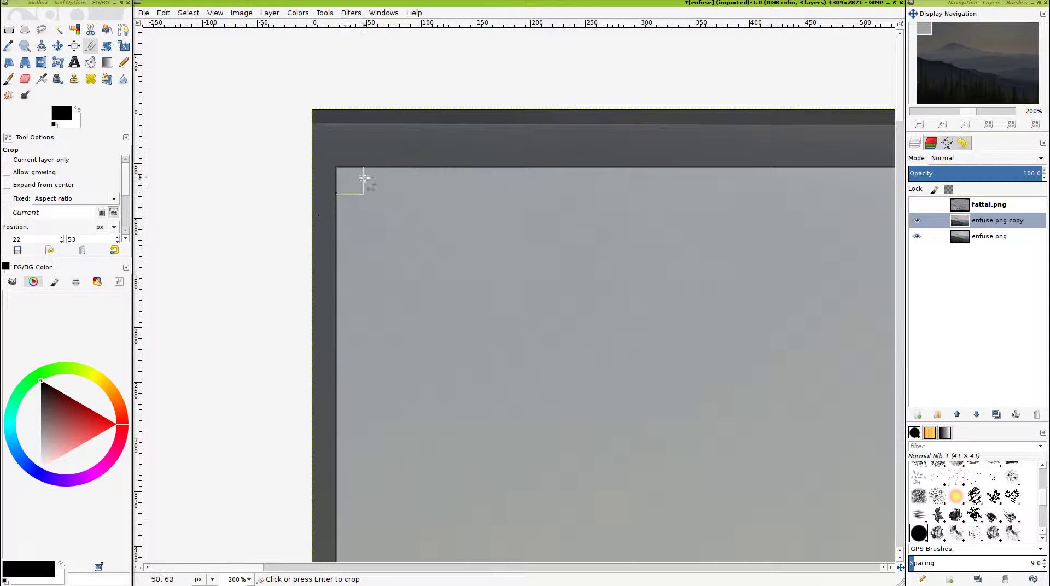
{"action": "left_click_drag", "start_coordinate": [365, 179], "coordinate": [347, 146]}
Pull the crop frame's lower corners inward past the misaligned borders, with the left edge at about x 52
{"action": "scroll", "coordinate": [465, 239], "scroll_direction": "down", "scroll_amount": 15}
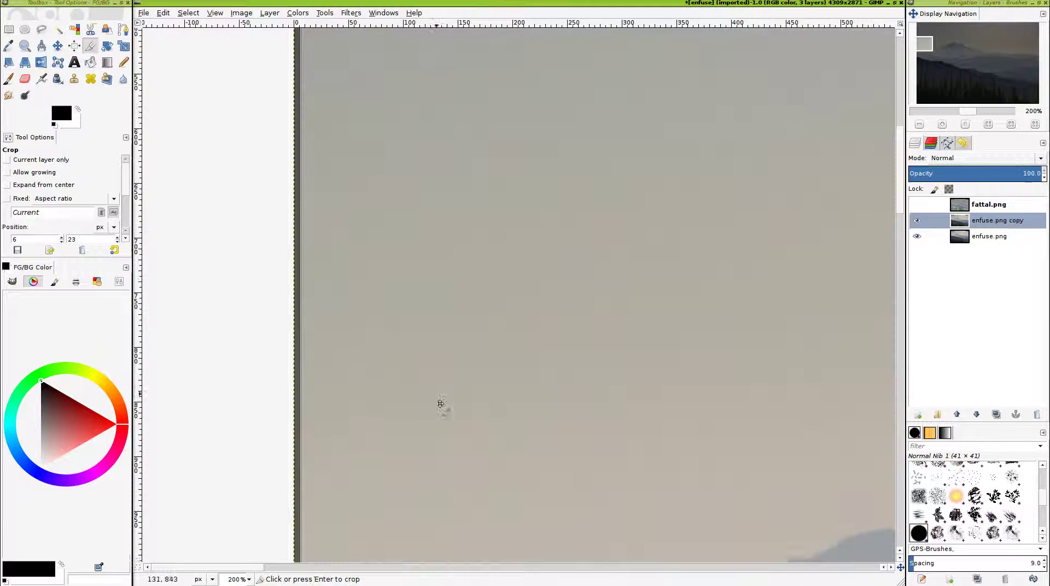
{"action": "scroll", "coordinate": [468, 287], "scroll_direction": "down", "scroll_amount": 15}
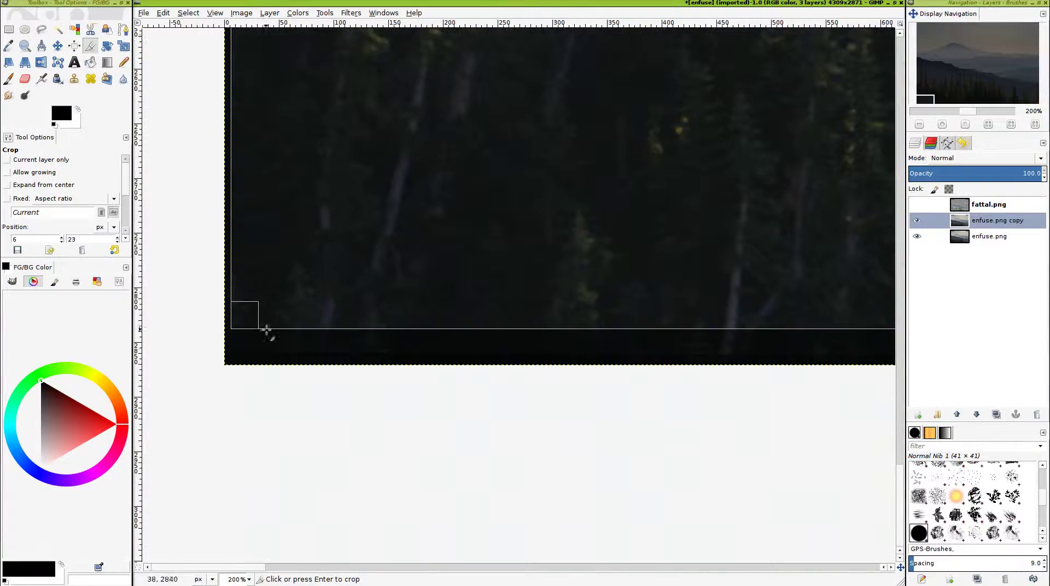
{"action": "left_click_drag", "start_coordinate": [254, 312], "coordinate": [304, 302]}
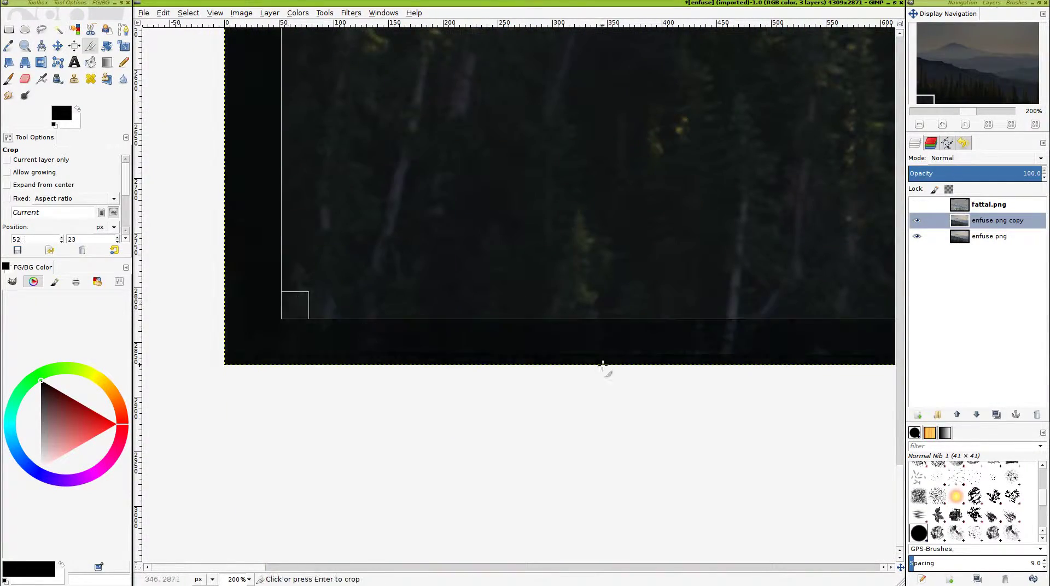
{"action": "scroll", "coordinate": [605, 366], "scroll_direction": "down", "scroll_amount": 5}
{"action": "left_click_drag", "start_coordinate": [800, 400], "coordinate": [791, 397]}
{"action": "scroll", "coordinate": [791, 397], "scroll_direction": "up", "scroll_amount": 6}
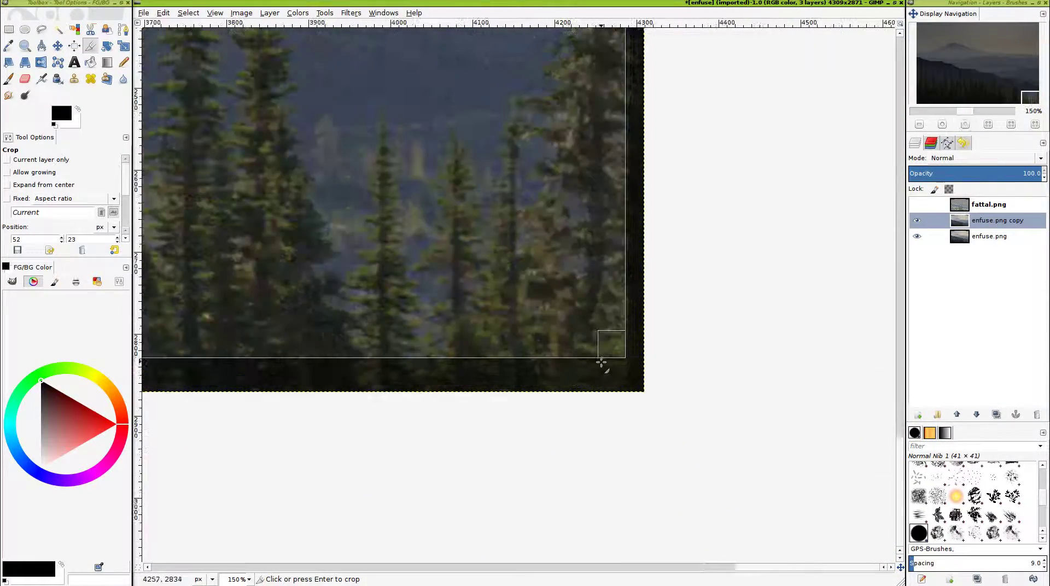
{"action": "scroll", "coordinate": [598, 335], "scroll_direction": "up", "scroll_amount": 10}
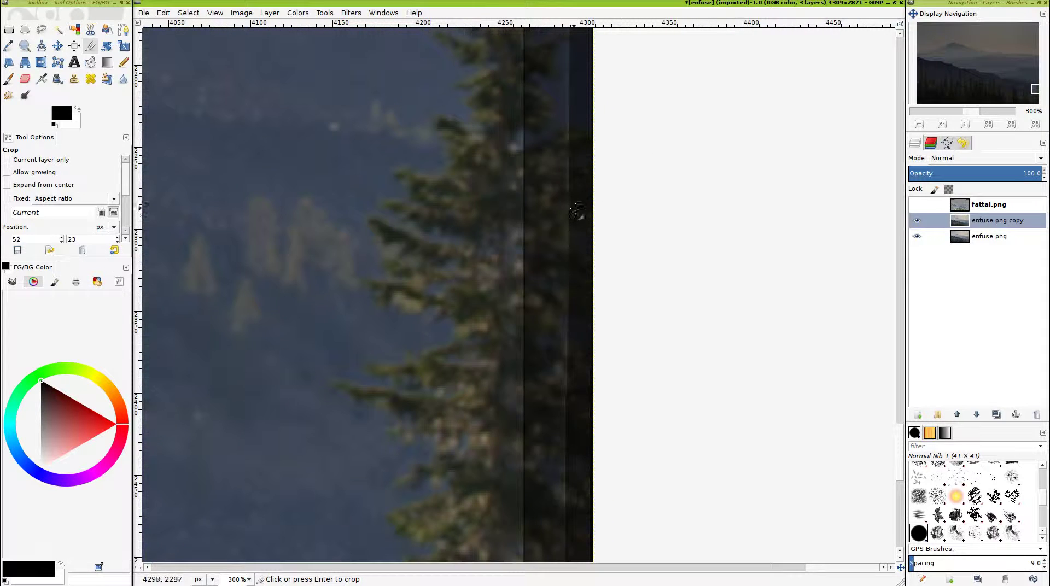
Adjust the crop frame's upper corners so it starts at 41, 46, and crop the image to 4224x2783
{"action": "left_click_drag", "start_coordinate": [1038, 86], "coordinate": [1033, 23]}
{"action": "left_click_drag", "start_coordinate": [815, 383], "coordinate": [812, 416]}
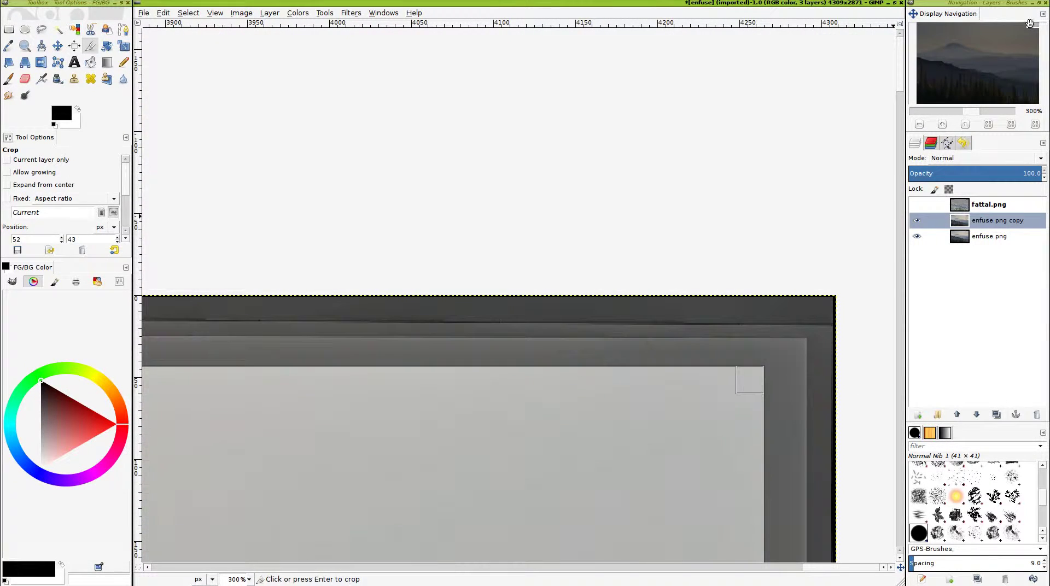
{"action": "left_click_drag", "start_coordinate": [1029, 23], "coordinate": [921, 25]}
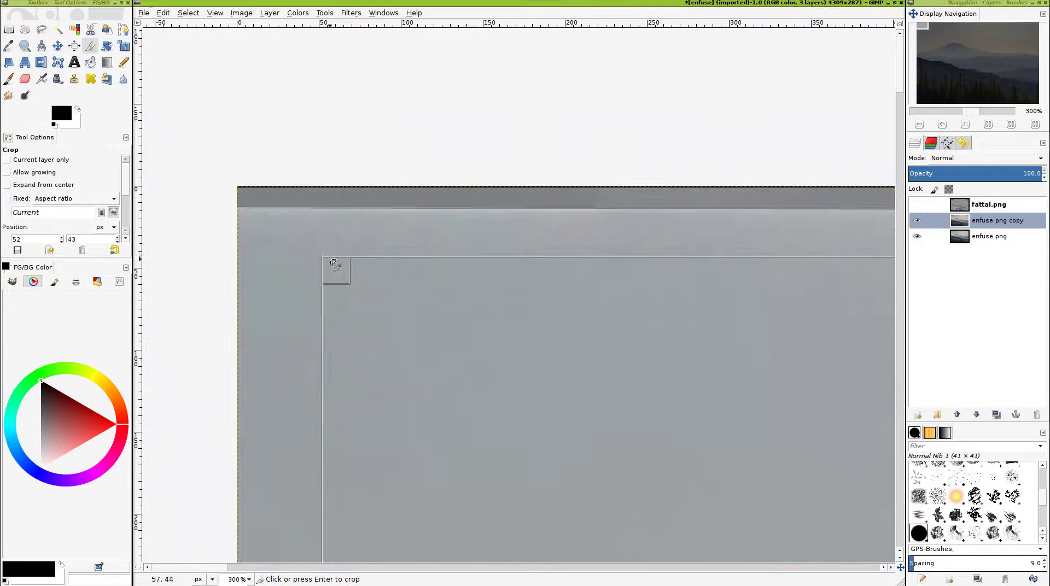
{"action": "left_click_drag", "start_coordinate": [333, 263], "coordinate": [315, 268]}
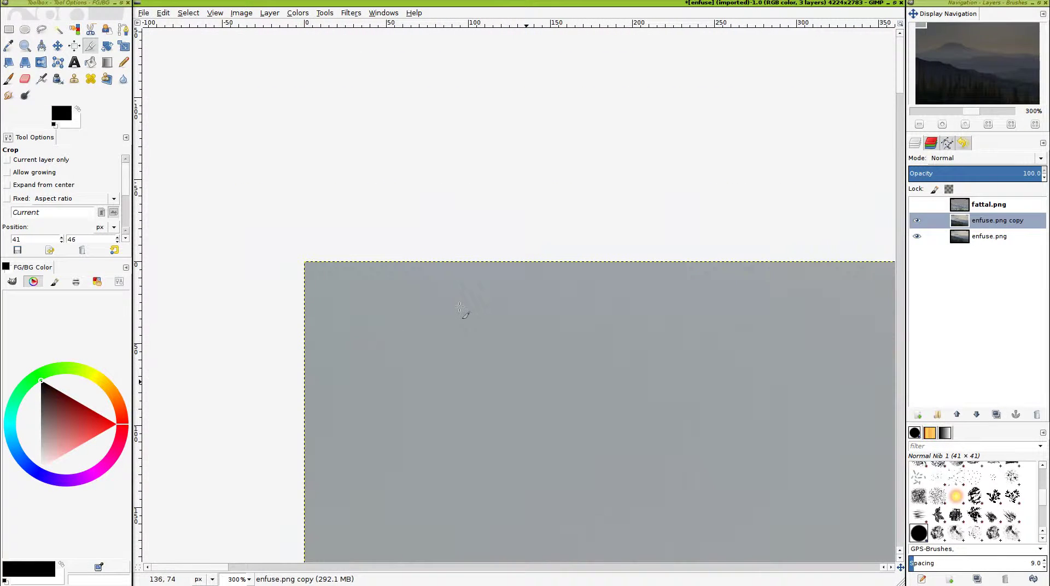
{"action": "key", "text": "shift+ctrl+j"}
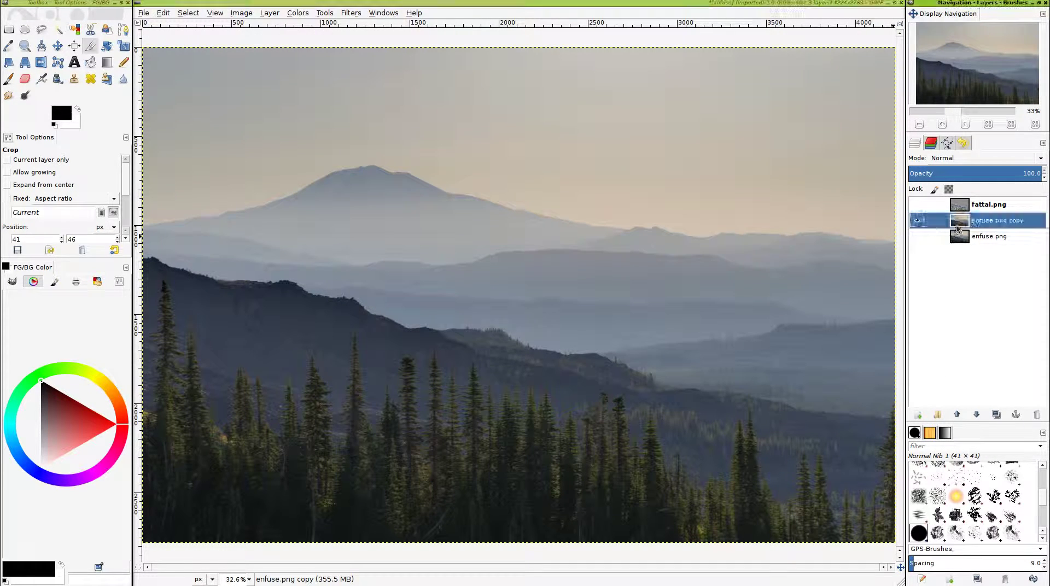
Apply automatic Levels to all channels of the enfuse.png copy layer
{"action": "left_click", "coordinate": [996, 243]}
{"action": "key", "text": "Up"}
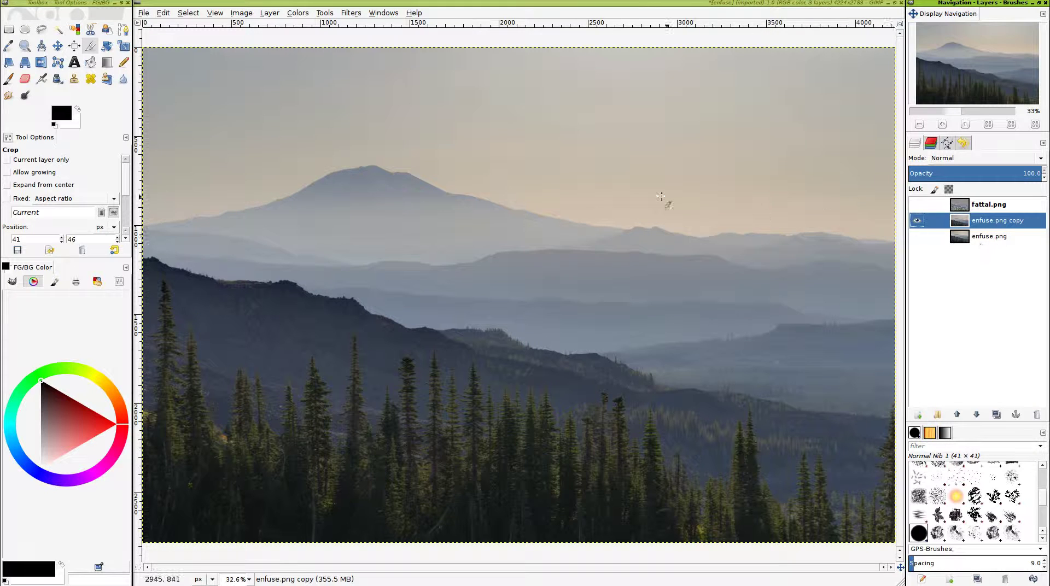
{"action": "left_click", "coordinate": [297, 12]}
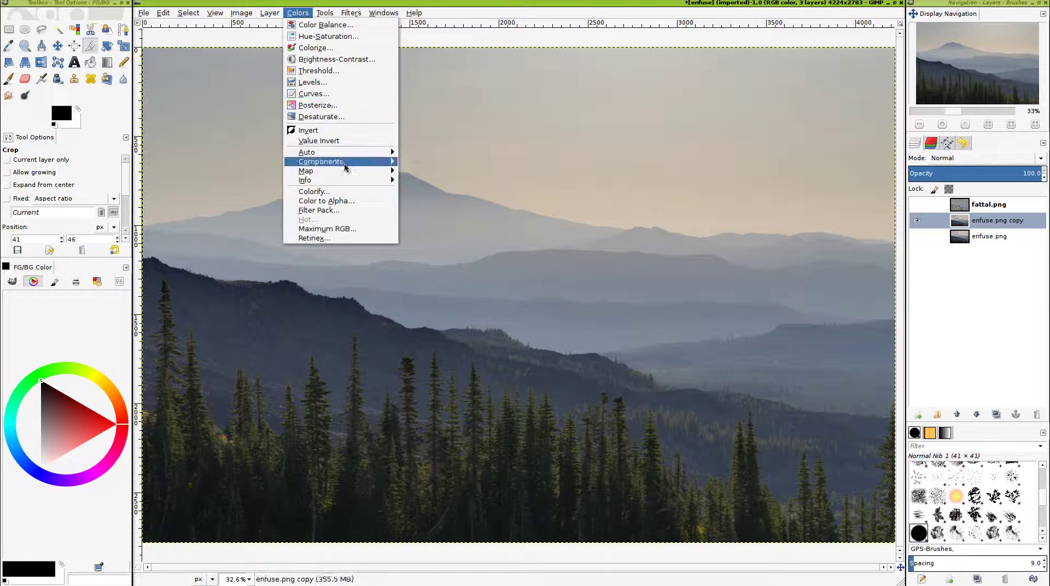
{"action": "left_click", "coordinate": [322, 83]}
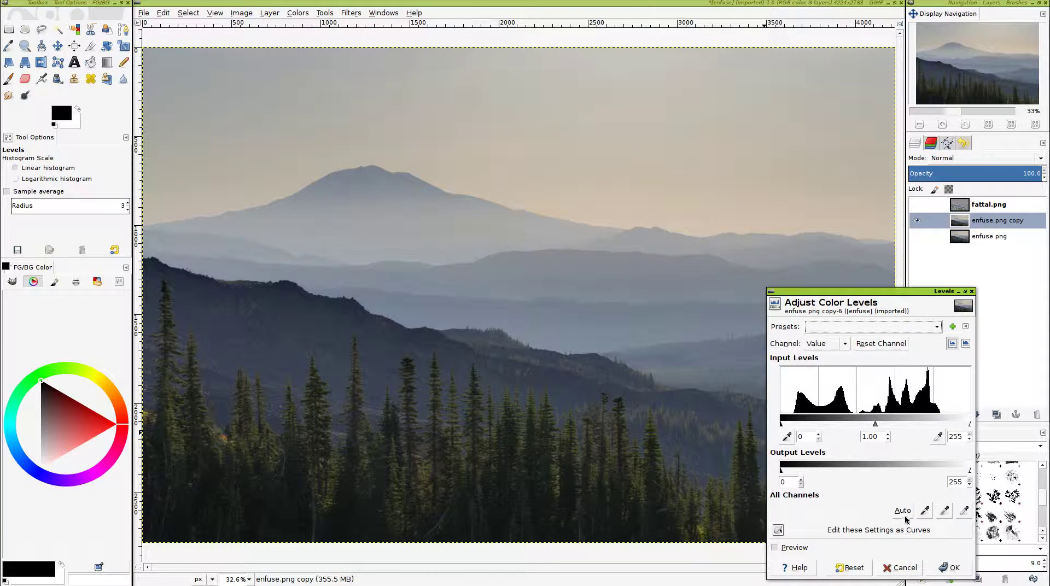
{"action": "left_click", "coordinate": [900, 511]}
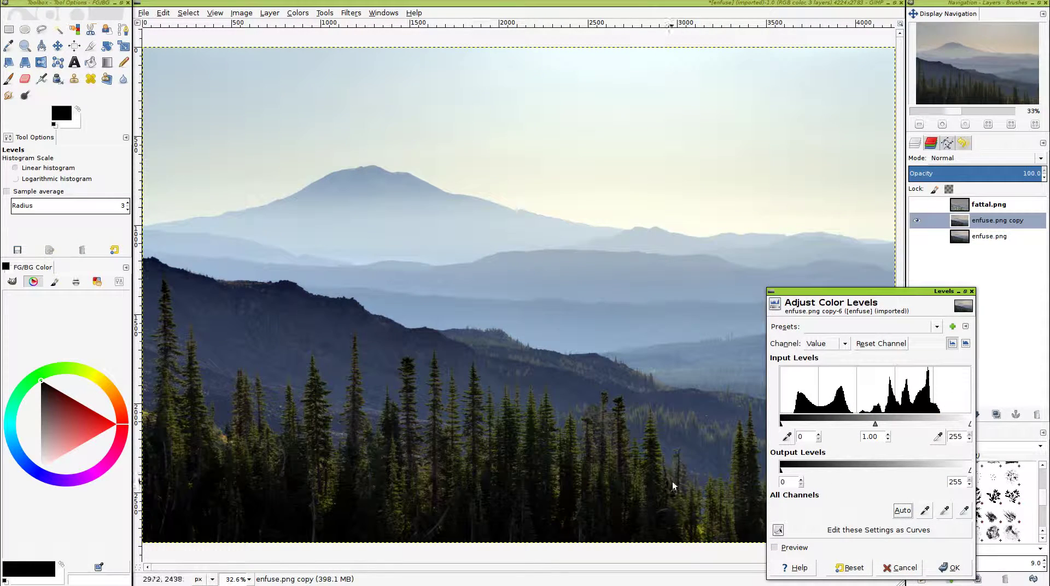
Edit the automatic Levels settings as curves and add a highlight point and a shadow point to the Red channel curve
{"action": "left_click", "coordinate": [875, 533]}
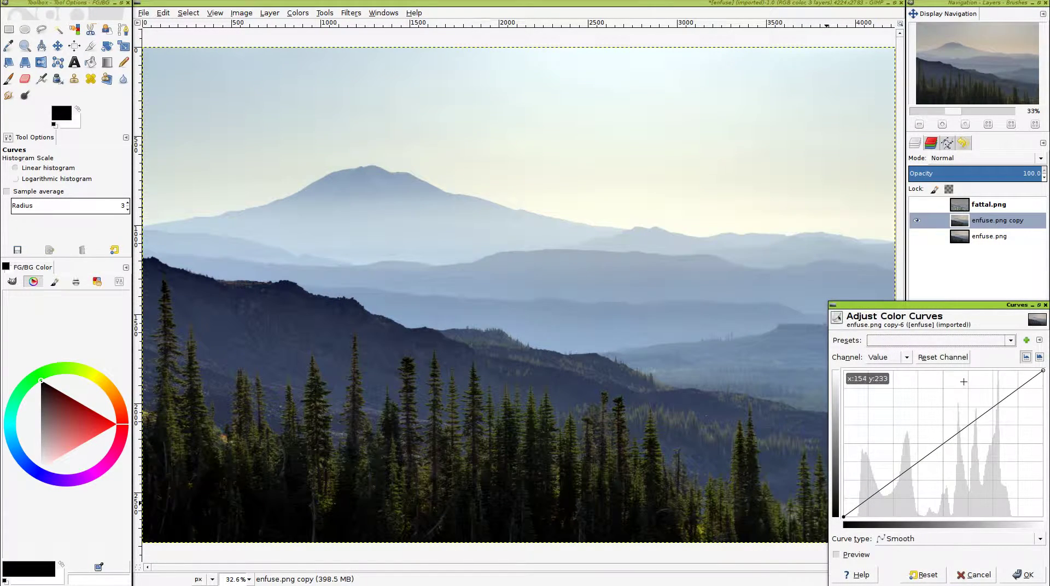
{"action": "left_click", "coordinate": [886, 358]}
{"action": "left_click", "coordinate": [880, 368]}
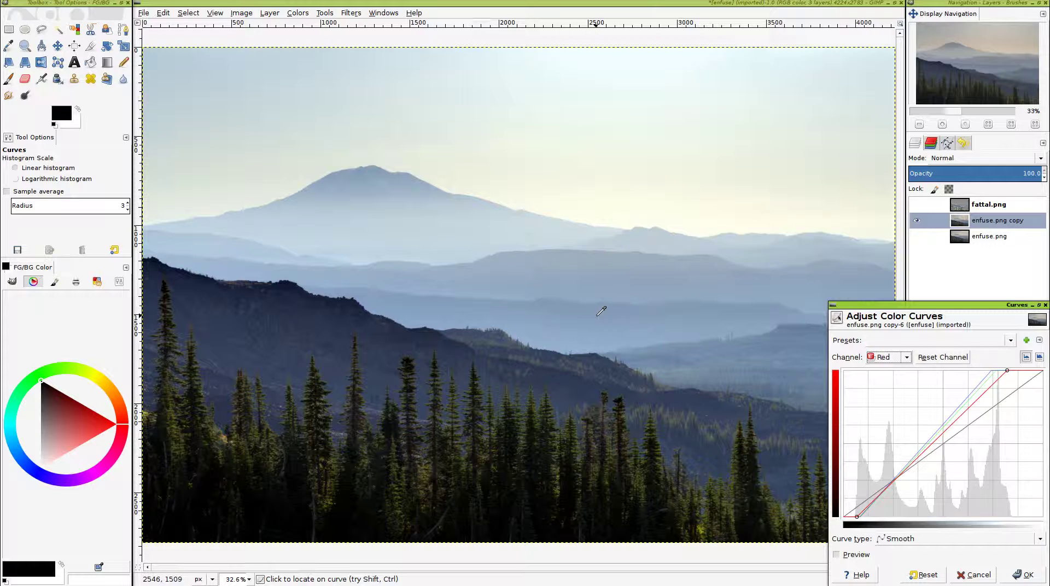
{"action": "left_click", "coordinate": [967, 401]}
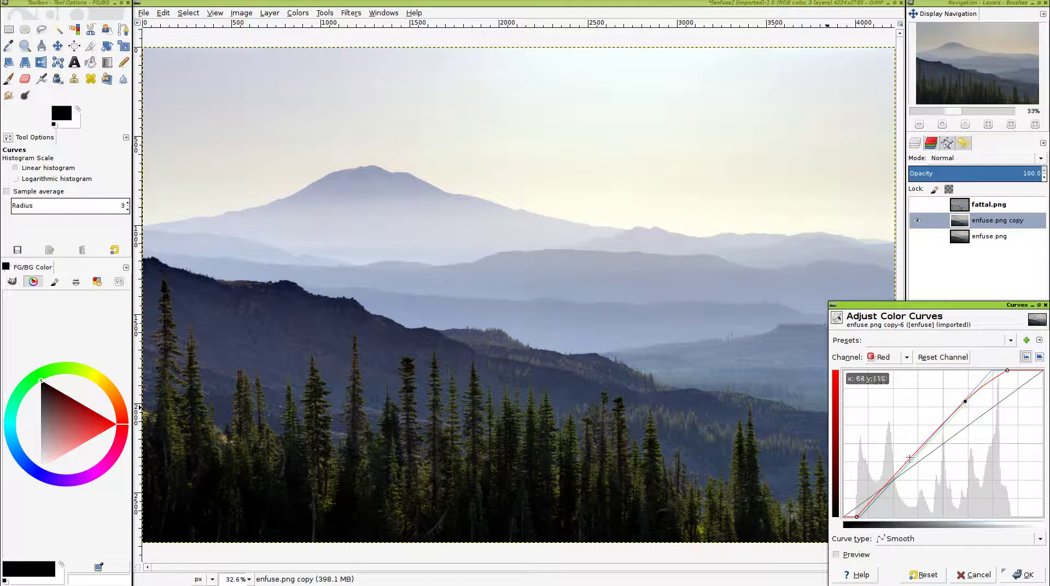
{"action": "left_click", "coordinate": [905, 476]}
{"action": "left_click_drag", "start_coordinate": [905, 476], "coordinate": [902, 477]}
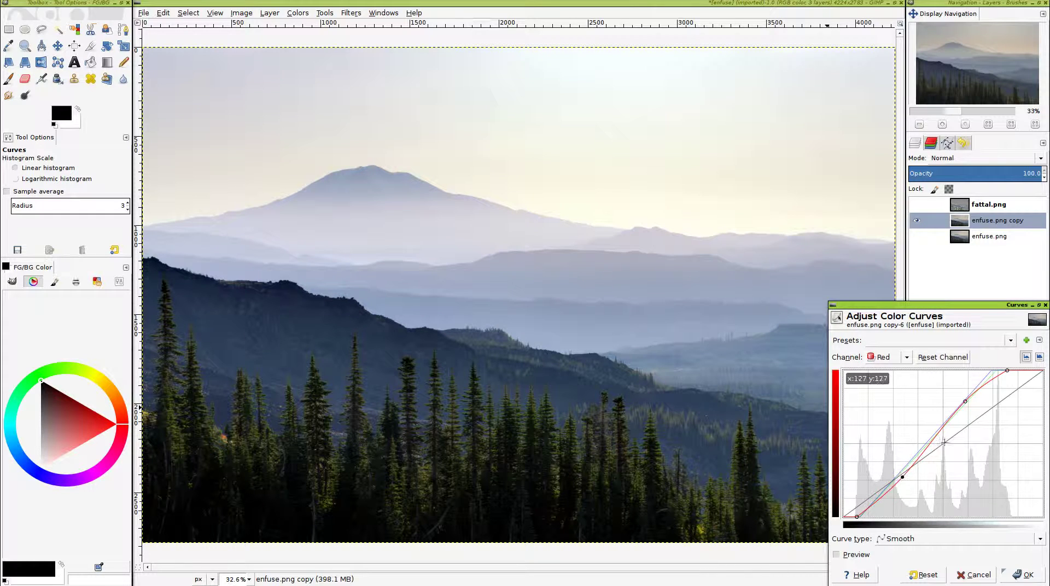
Raise the Red curve's highlight point to about x 156, y 210, lighten its shadow point, pull its white end inward, and switch to the Value channel
{"action": "left_click_drag", "start_coordinate": [965, 399], "coordinate": [966, 396]}
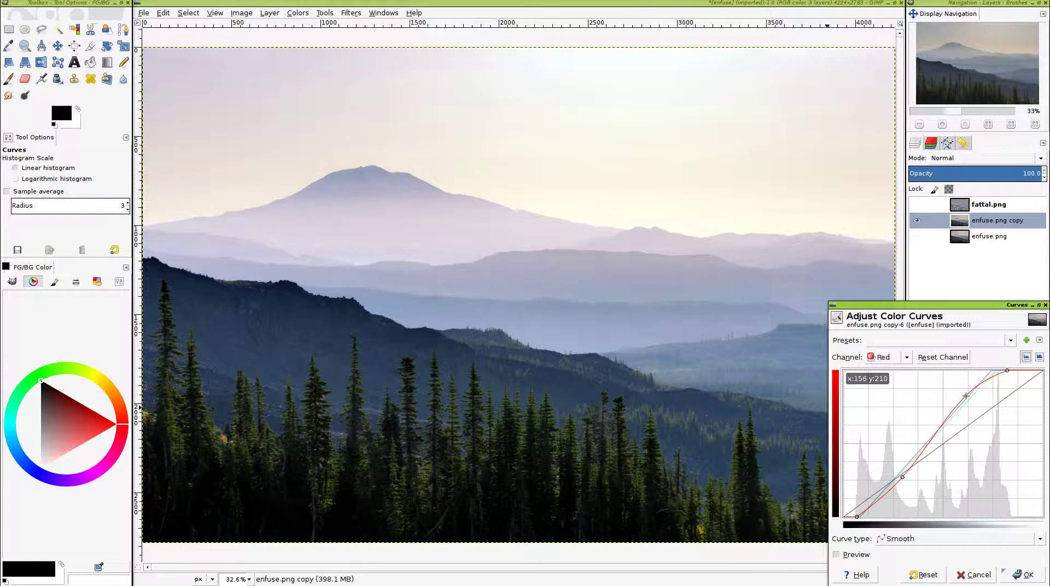
{"action": "left_click_drag", "start_coordinate": [908, 474], "coordinate": [890, 478]}
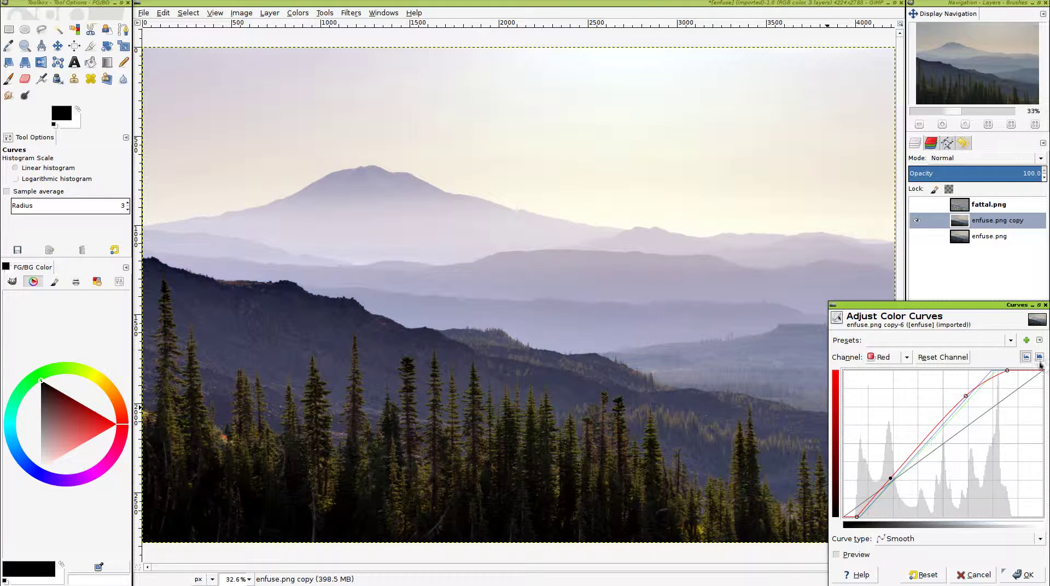
{"action": "left_click_drag", "start_coordinate": [1007, 370], "coordinate": [996, 370]}
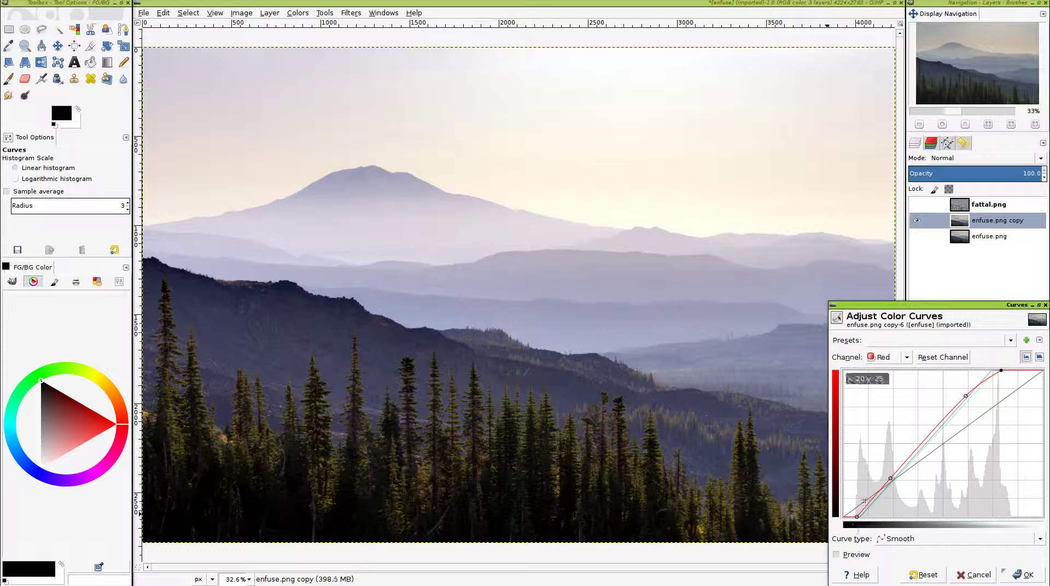
{"action": "left_click", "coordinate": [889, 357]}
{"action": "left_click", "coordinate": [878, 348]}
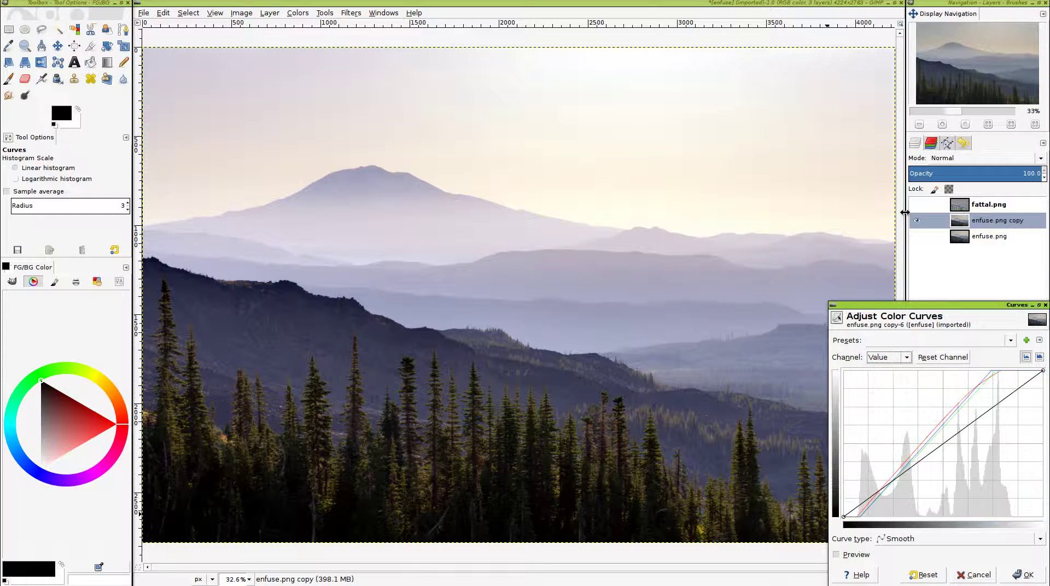
Show the fattal.png layer and compare the image with and without it, including close up on the trees
{"action": "left_click", "coordinate": [918, 205]}
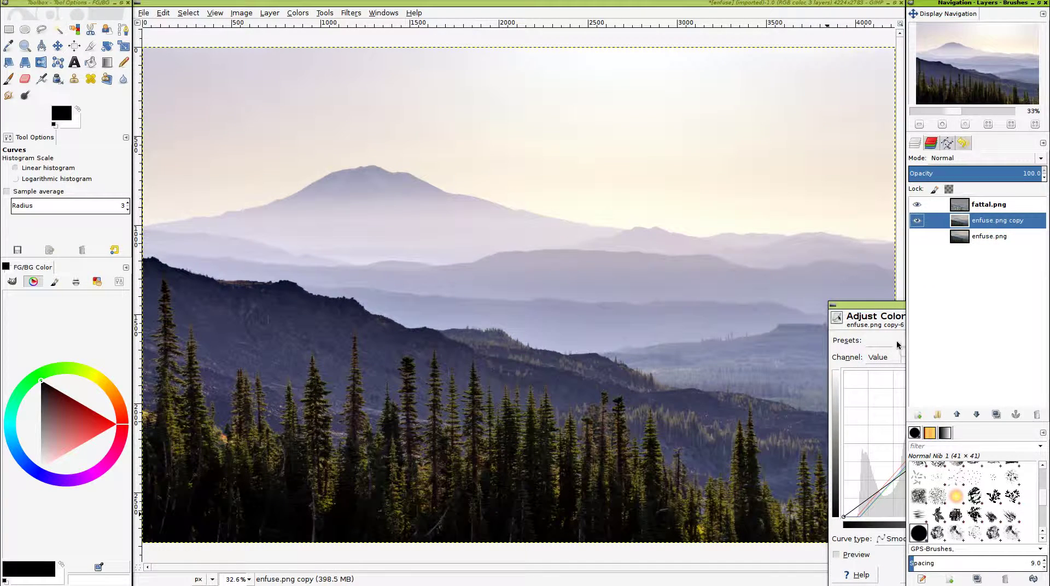
{"action": "left_click", "coordinate": [917, 205]}
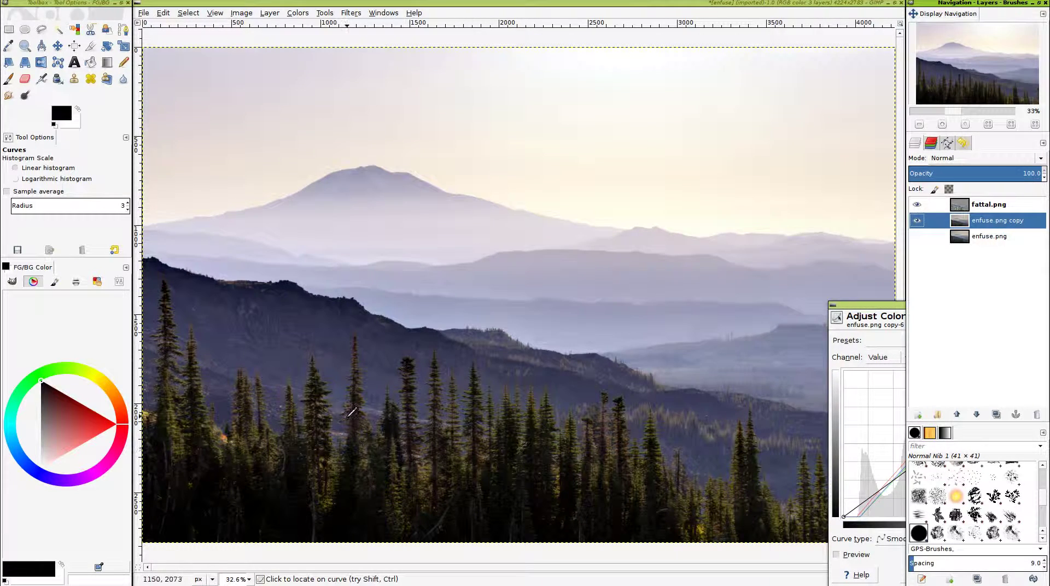
{"action": "scroll", "coordinate": [464, 490], "scroll_direction": "up", "scroll_amount": 5, "text": "ctrl"}
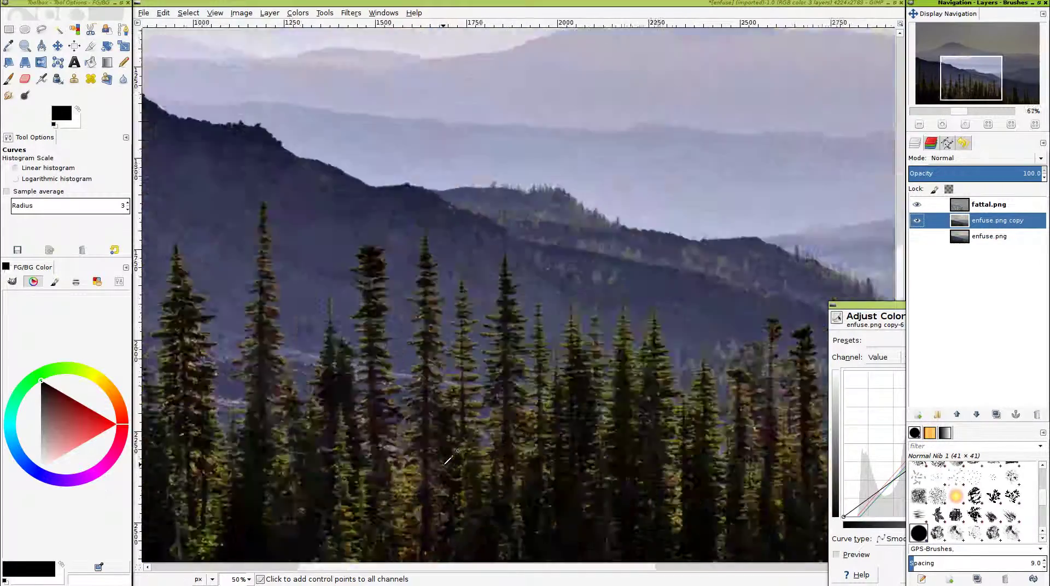
{"action": "left_click", "coordinate": [918, 205]}
{"action": "left_click", "coordinate": [918, 205]}
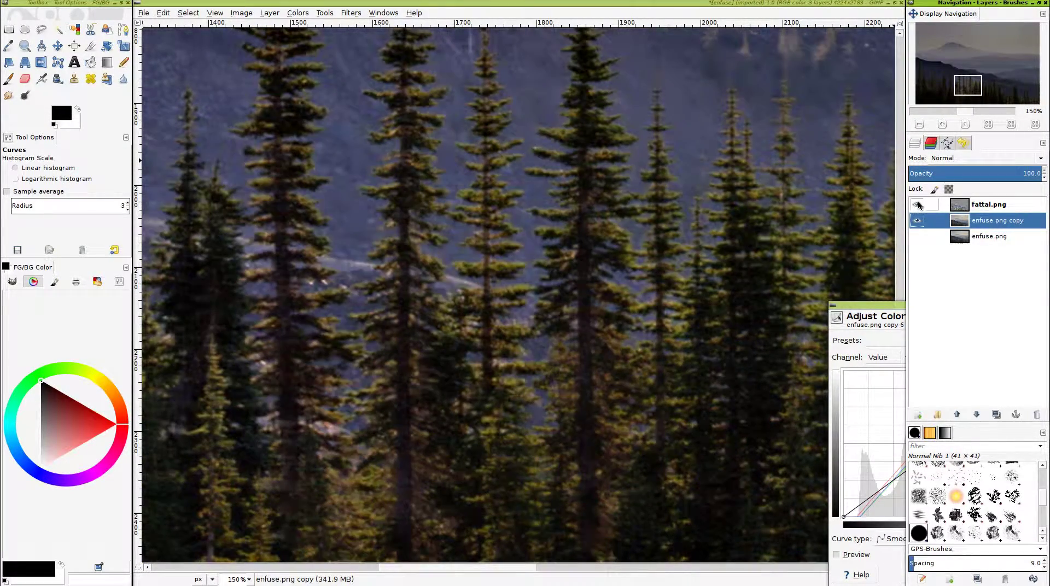
{"action": "left_click", "coordinate": [918, 205]}
{"action": "left_click", "coordinate": [918, 205]}
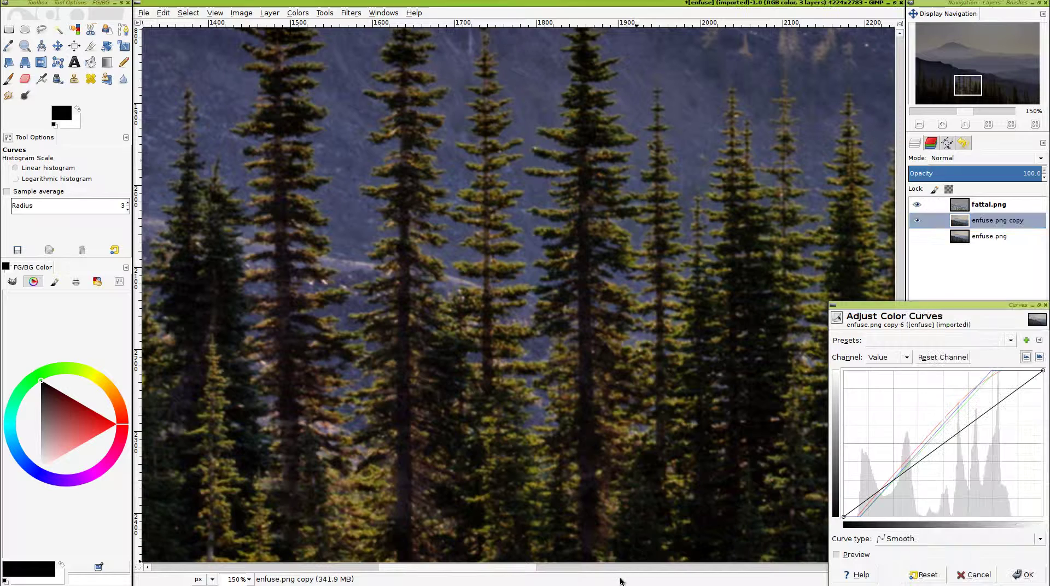
{"action": "scroll", "coordinate": [555, 460], "scroll_direction": "down", "scroll_amount": 5, "text": "ctrl"}
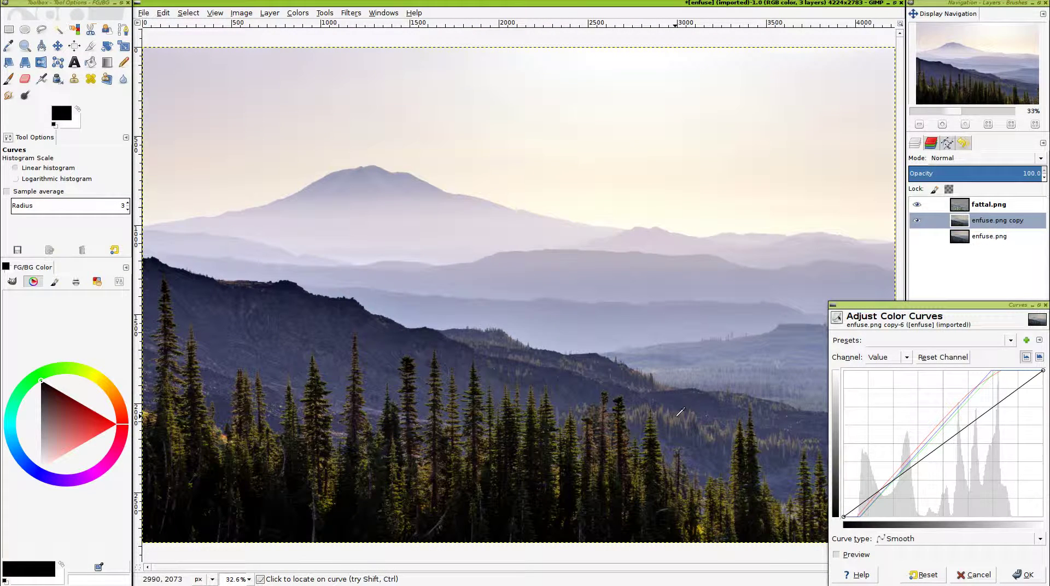
Try the fattal.png overlay layer at 100 and 33.6 opacity, and settle on 54.9
{"action": "left_click", "coordinate": [966, 205]}
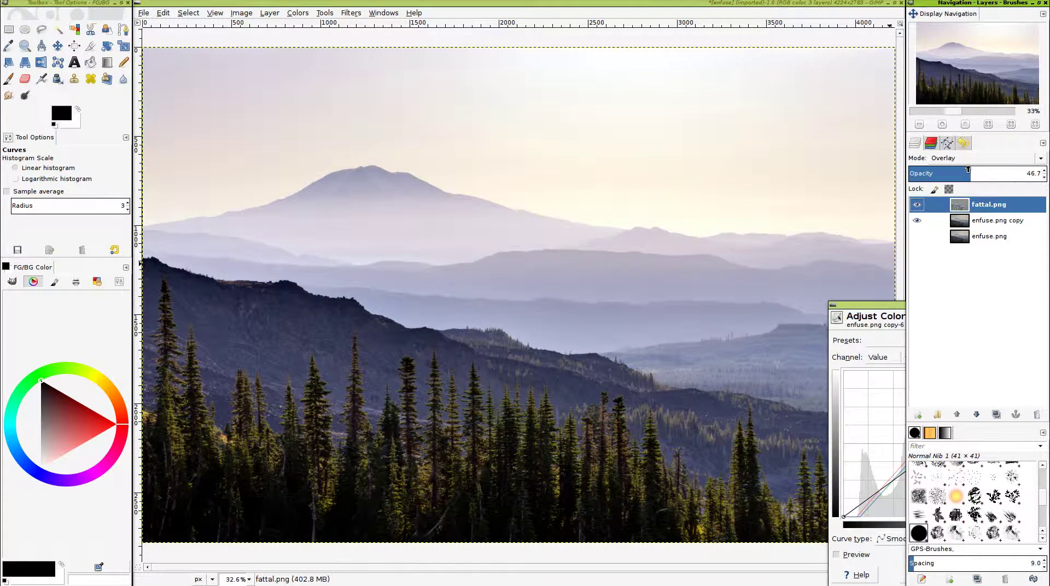
{"action": "left_click_drag", "start_coordinate": [968, 170], "coordinate": [1045, 179]}
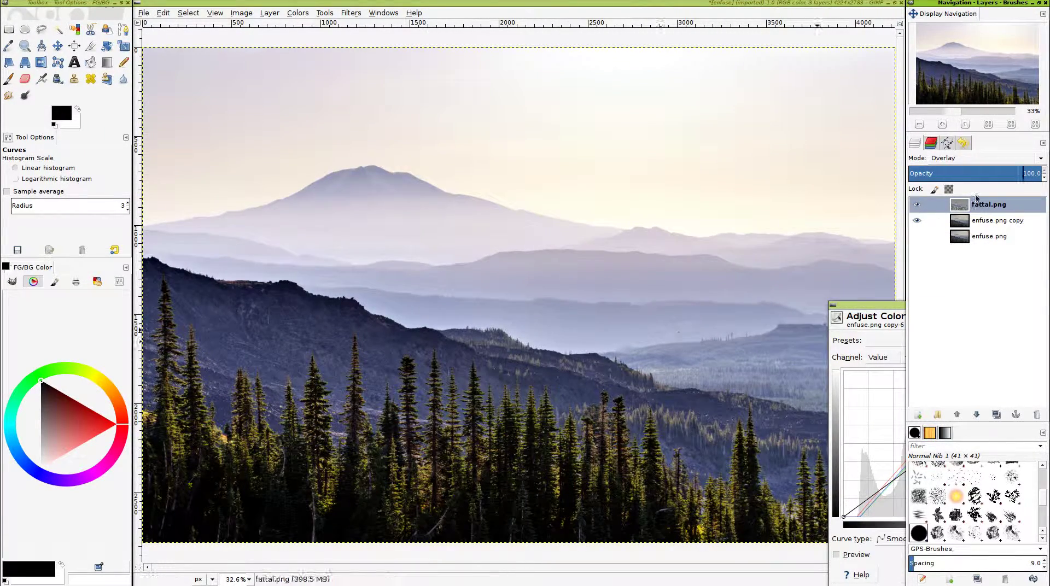
{"action": "left_click", "coordinate": [953, 170]}
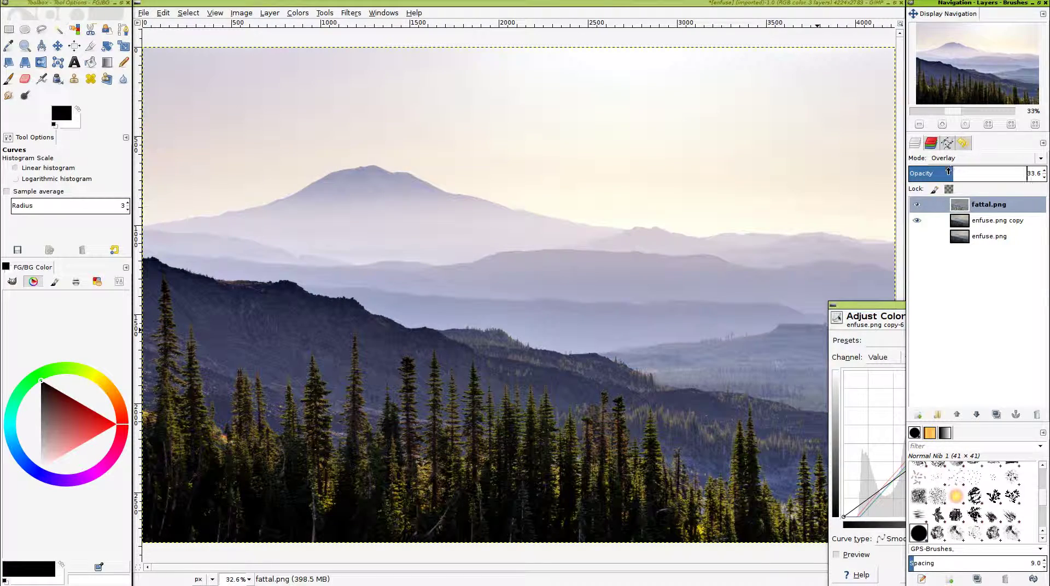
{"action": "left_click", "coordinate": [917, 205]}
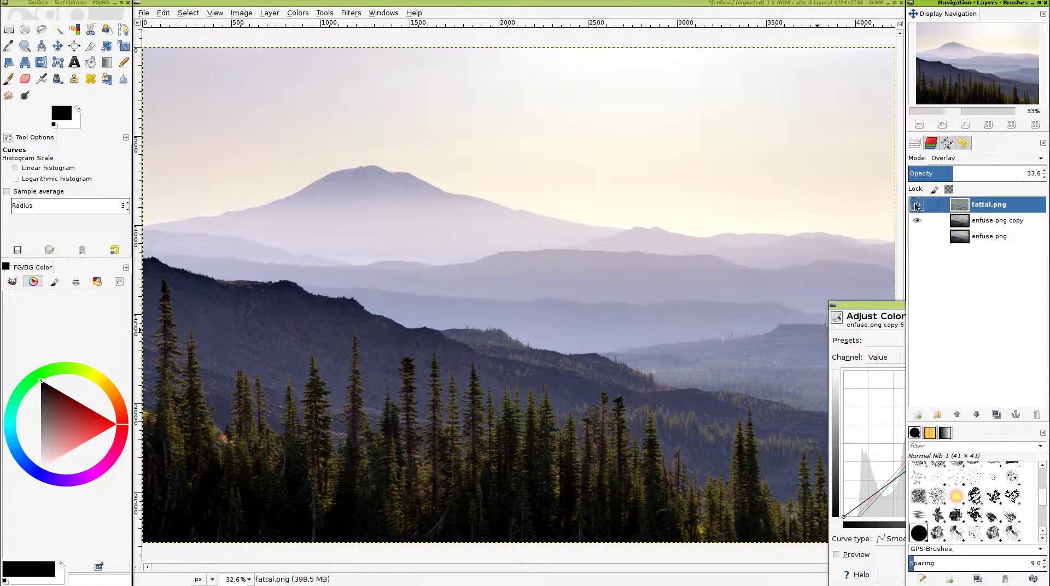
{"action": "left_click", "coordinate": [917, 205]}
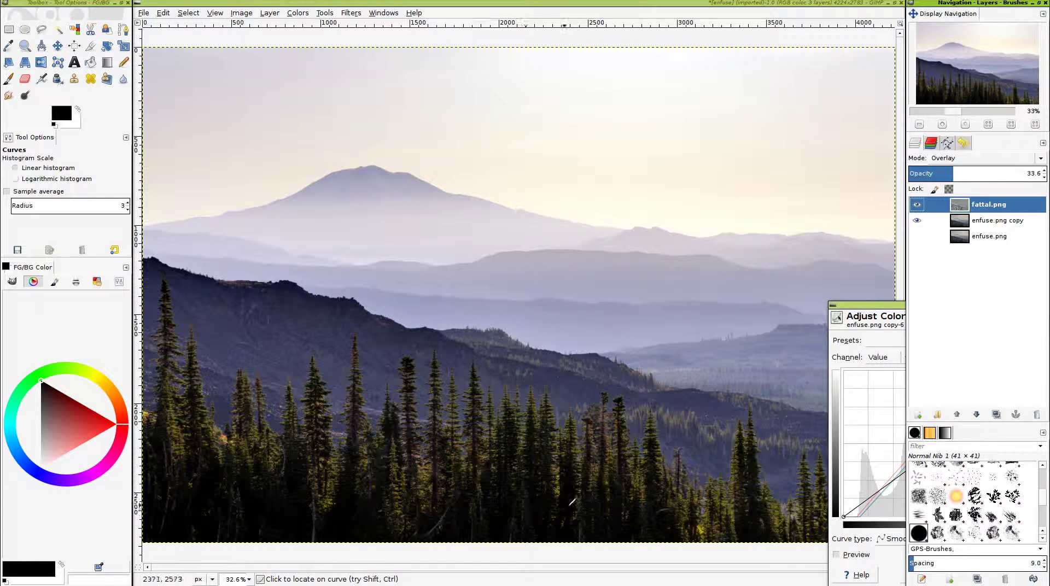
{"action": "left_click_drag", "start_coordinate": [885, 306], "coordinate": [738, 307]}
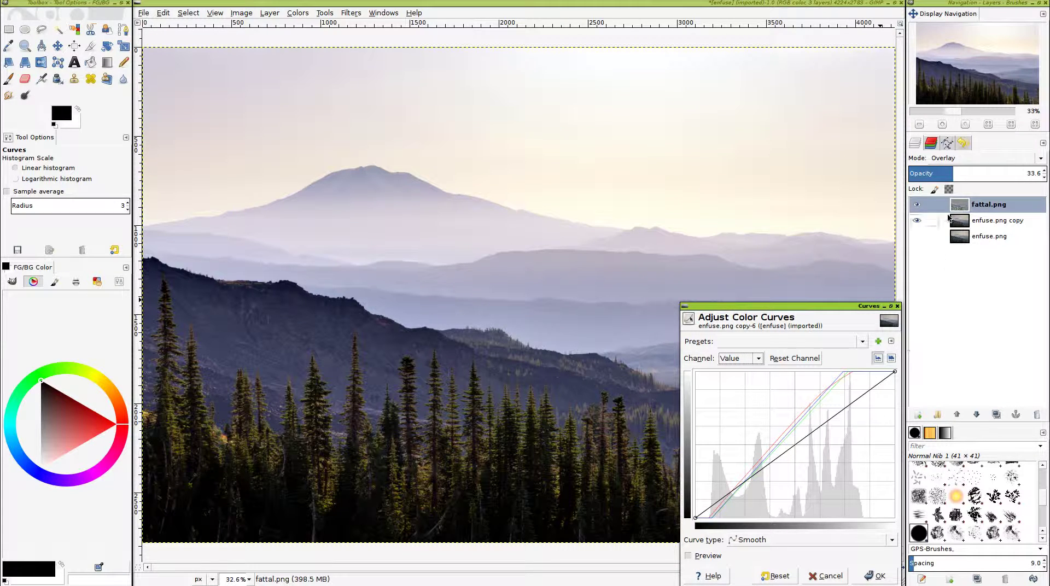
{"action": "left_click", "coordinate": [963, 170]}
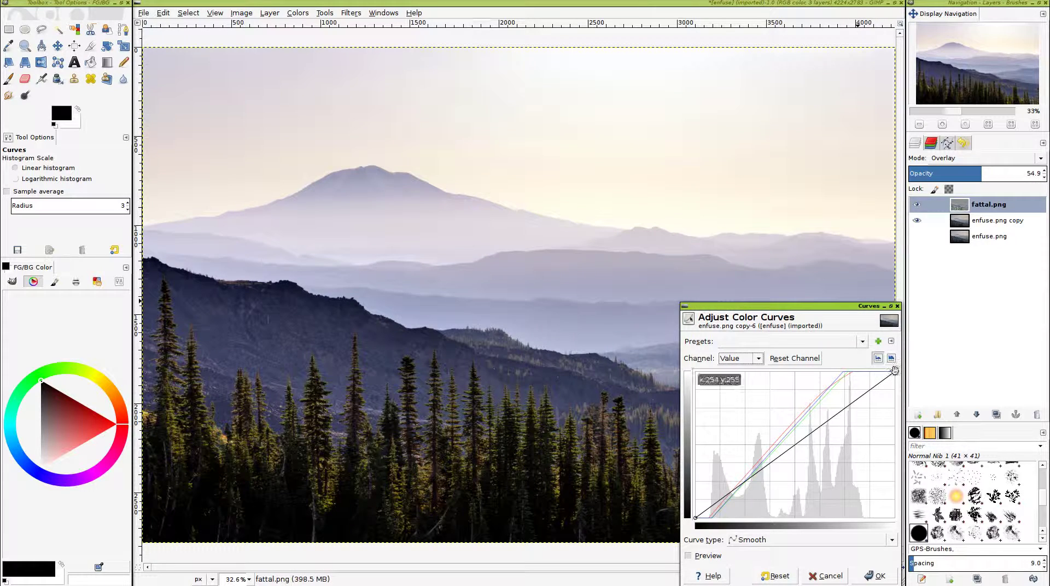
Move the white end of the Value curve slightly inward and apply the curves to the enfuse.png copy layer
{"action": "mouse_move", "coordinate": [895, 372]}
{"action": "left_mouse_down"}
{"action": "mouse_move", "coordinate": [861, 362]}
{"action": "mouse_move", "coordinate": [891, 357]}
{"action": "left_mouse_up"}
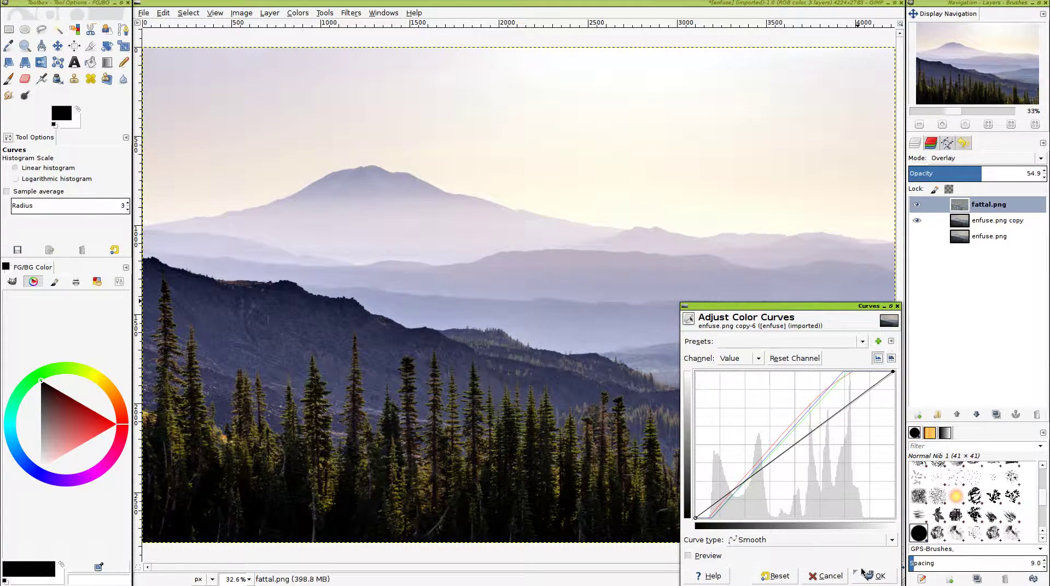
{"action": "left_click", "coordinate": [875, 576]}
{"action": "left_click", "coordinate": [985, 221]}
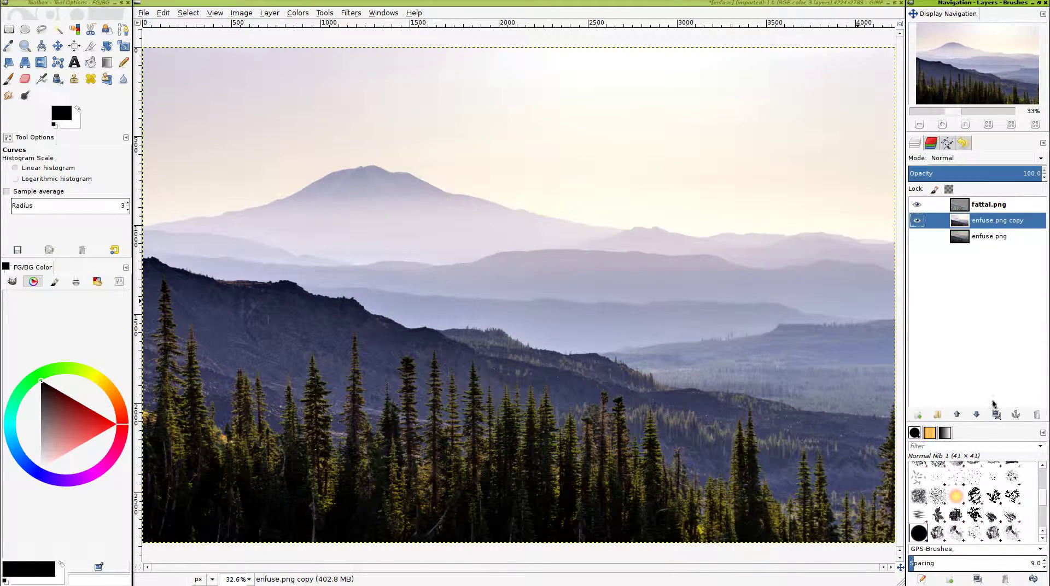
Duplicate the enfuse.png layer, move the duplicate directly below fattal.png, and make it visible
{"action": "left_click", "coordinate": [970, 242]}
{"action": "left_click", "coordinate": [996, 414]}
{"action": "left_click_drag", "start_coordinate": [959, 237], "coordinate": [956, 223]}
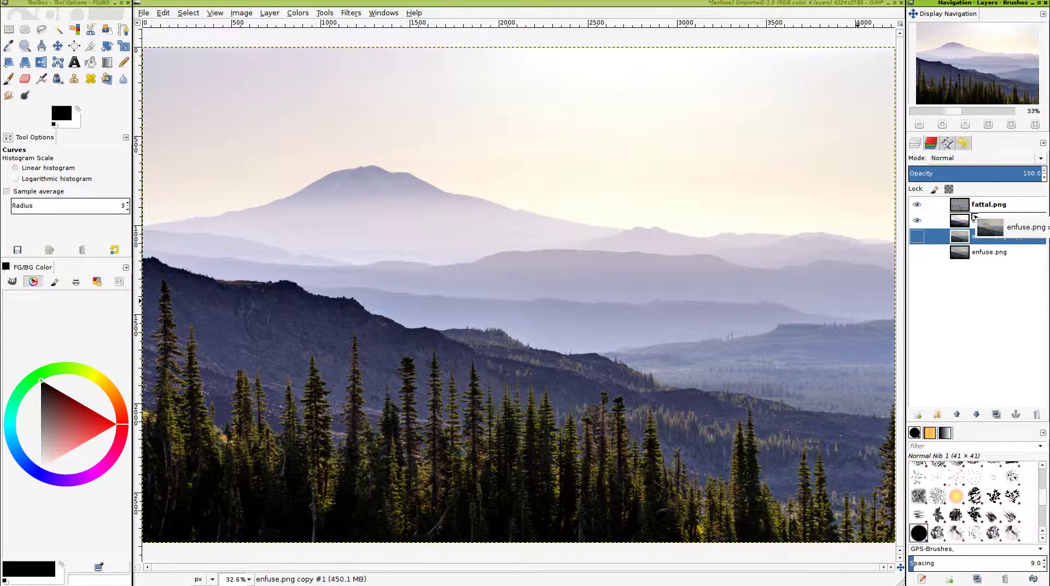
{"action": "left_click", "coordinate": [914, 224]}
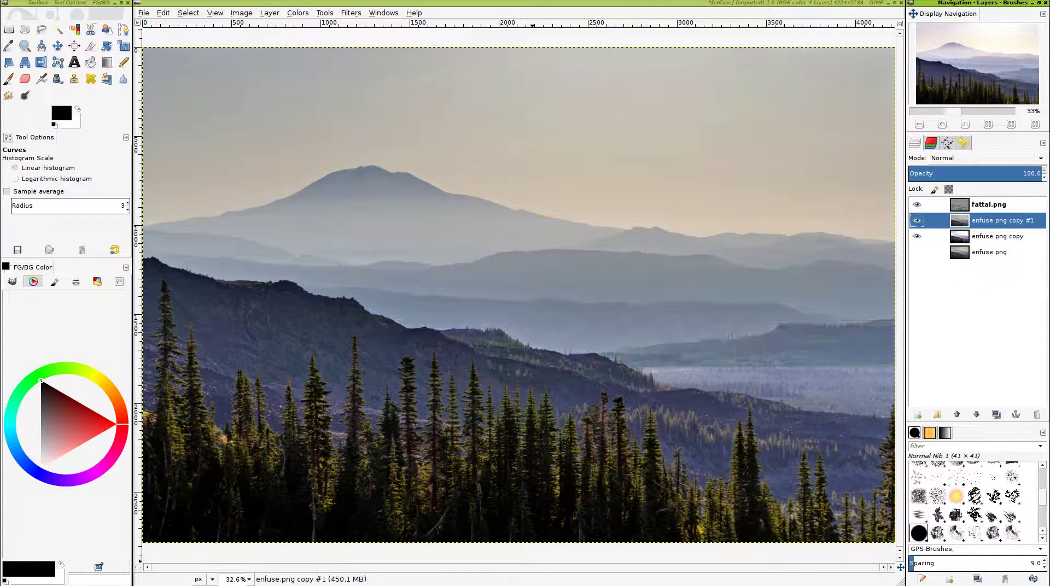
Apply automatic Levels to all channels of the enfuse.png copy #1 layer
{"action": "left_click", "coordinate": [270, 13]}
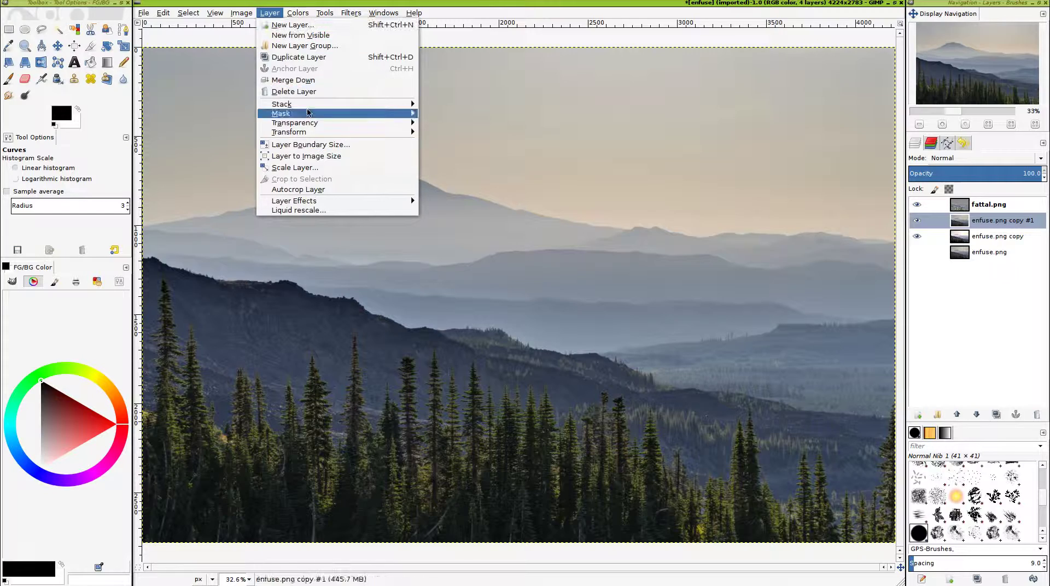
{"action": "mouse_move", "coordinate": [299, 13]}
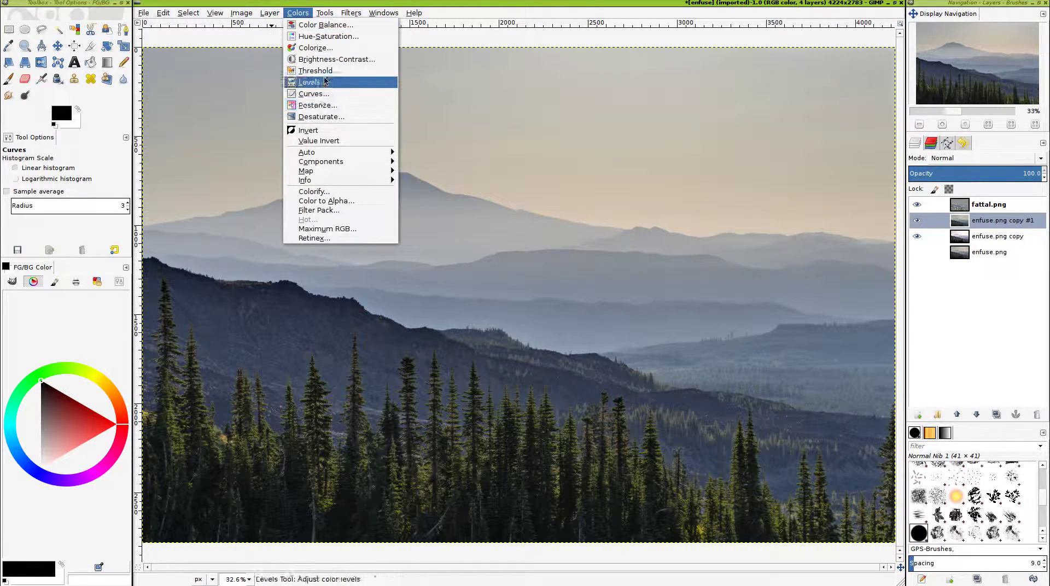
{"action": "left_click", "coordinate": [327, 83]}
{"action": "left_click", "coordinate": [902, 510]}
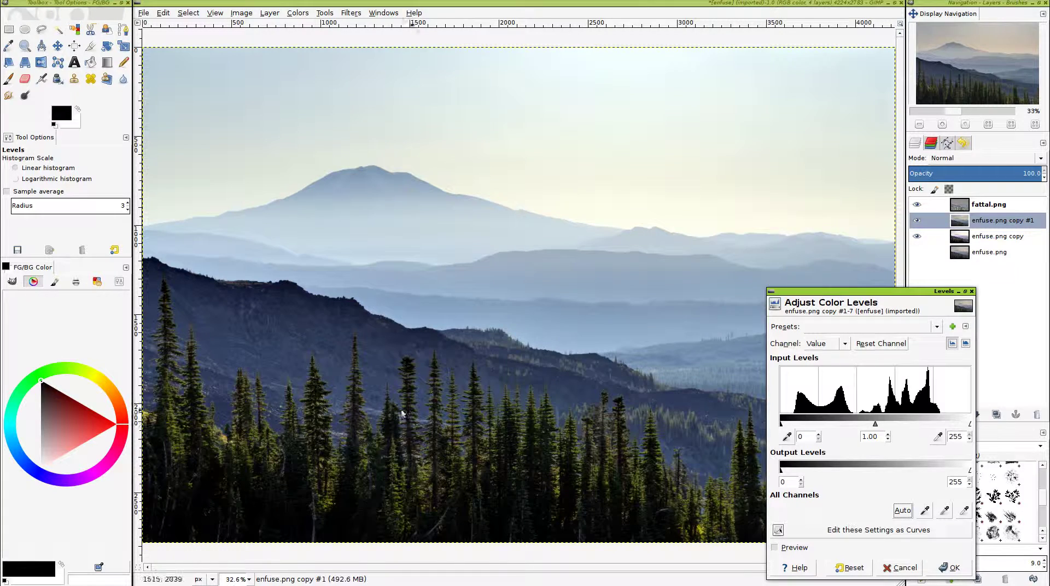
{"action": "left_click", "coordinate": [941, 568]}
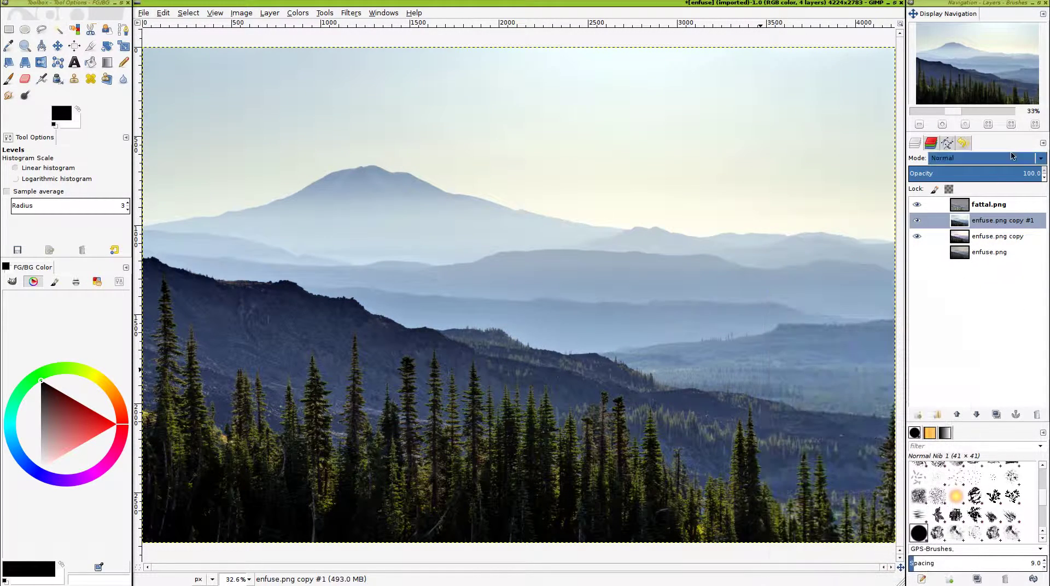
Lower the opacity of the enfuse.png copy #1 layer to about 67.6 to blend its colors with the layer below
{"action": "left_click", "coordinate": [1023, 169]}
{"action": "mouse_move", "coordinate": [1023, 167]}
{"action": "left_mouse_down"}
{"action": "mouse_move", "coordinate": [999, 166]}
{"action": "mouse_move", "coordinate": [1008, 170]}
{"action": "left_mouse_up"}
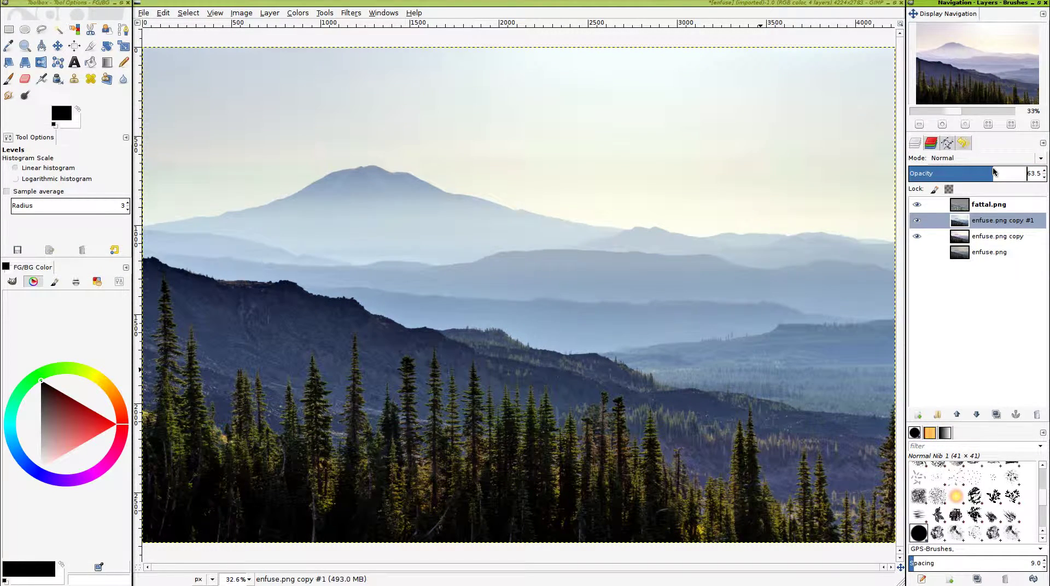
{"action": "left_click_drag", "start_coordinate": [986, 167], "coordinate": [997, 167]}
{"action": "left_click", "coordinate": [974, 238]}
{"action": "key", "text": "Up"}
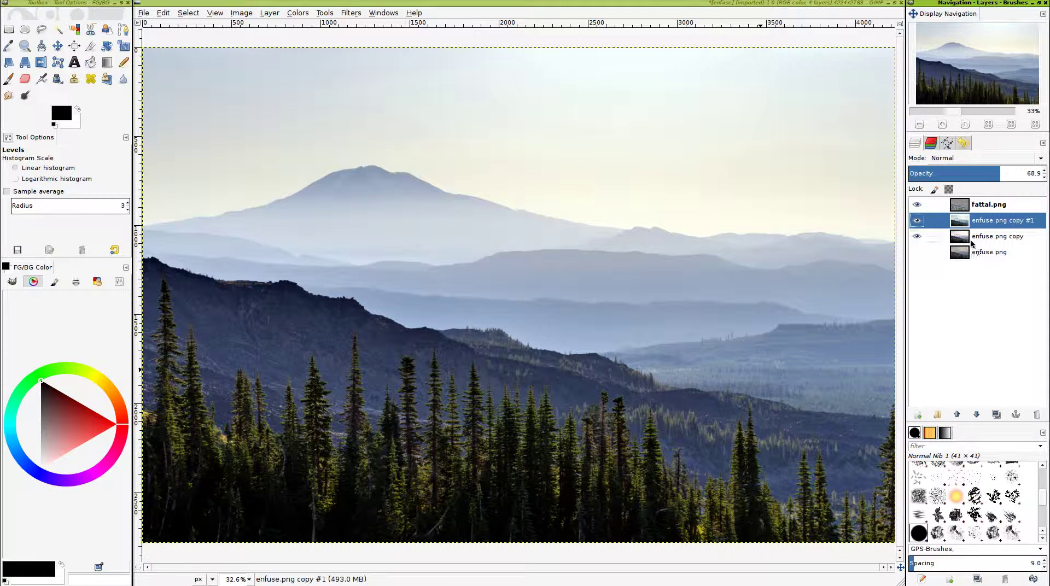
{"action": "left_click", "coordinate": [974, 239]}
{"action": "left_click", "coordinate": [974, 226]}
{"action": "mouse_move", "coordinate": [993, 174]}
{"action": "left_mouse_down"}
{"action": "mouse_move", "coordinate": [953, 173]}
{"action": "mouse_move", "coordinate": [1022, 176]}
{"action": "mouse_move", "coordinate": [983, 181]}
{"action": "left_mouse_up"}
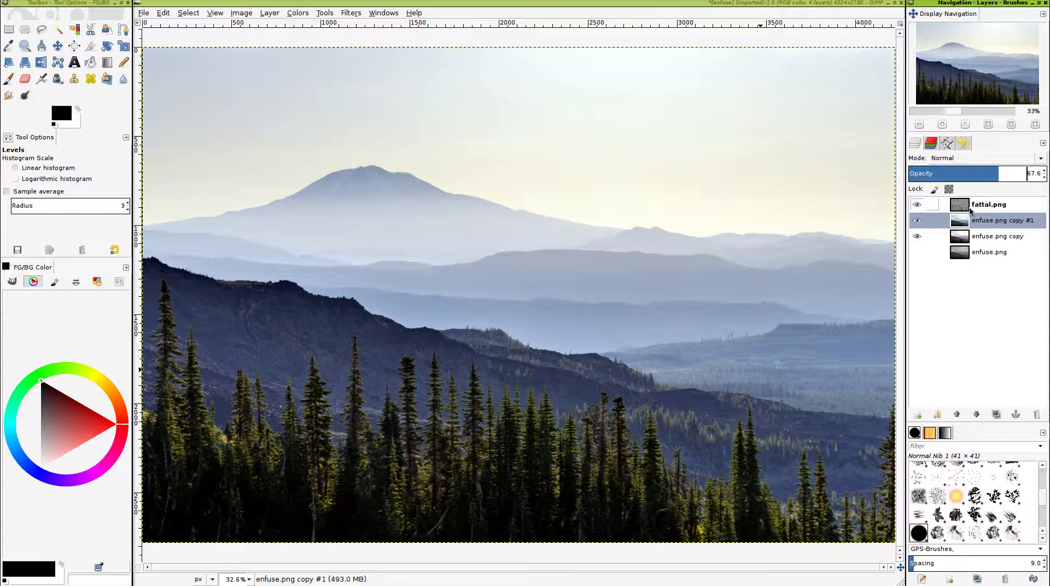
Add a new transparent 4224x2783 layer above fattal.png
{"action": "left_click", "coordinate": [970, 207]}
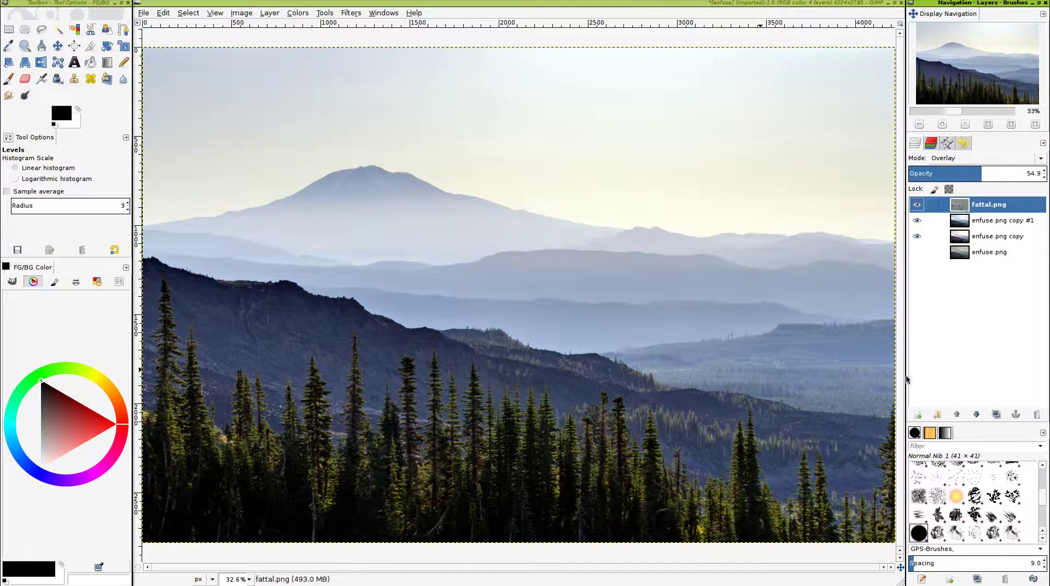
{"action": "left_click", "coordinate": [918, 414]}
{"action": "left_click", "coordinate": [573, 371]}
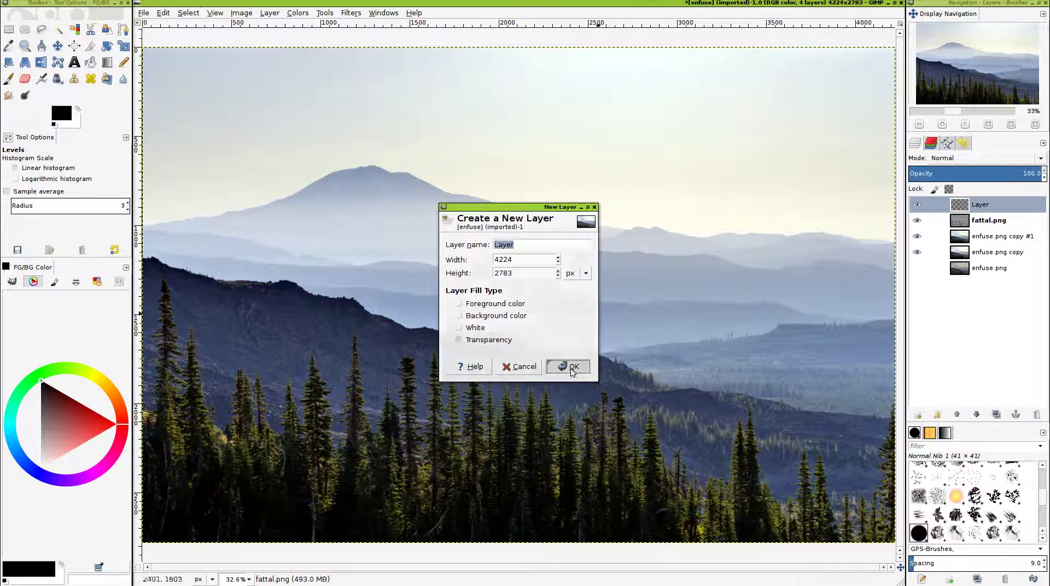
Select a rectangle inset from all the image edges and feather the selection by 1500 px
{"action": "left_click", "coordinate": [9, 29]}
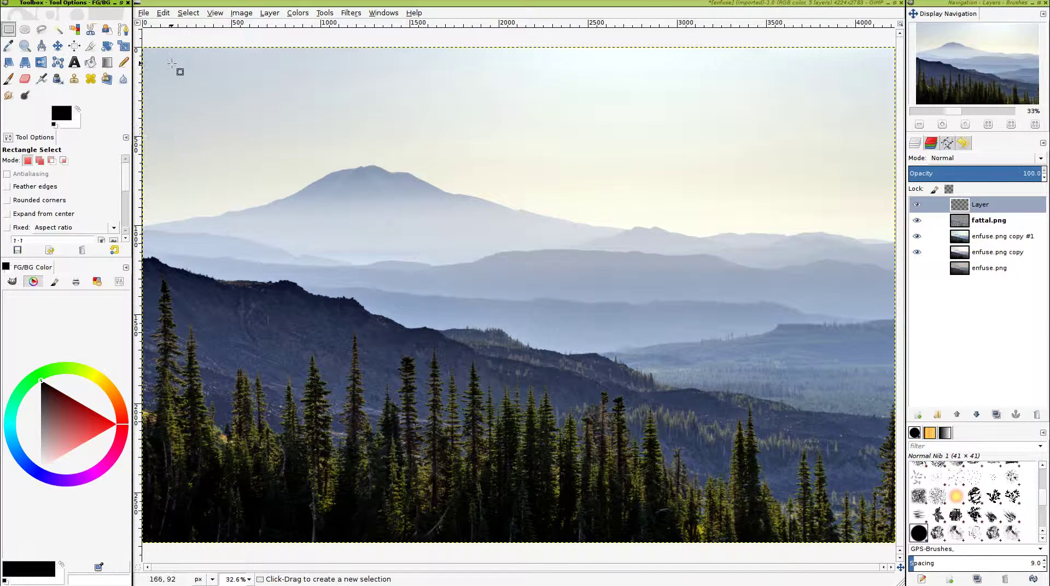
{"action": "left_click_drag", "start_coordinate": [181, 74], "coordinate": [852, 511]}
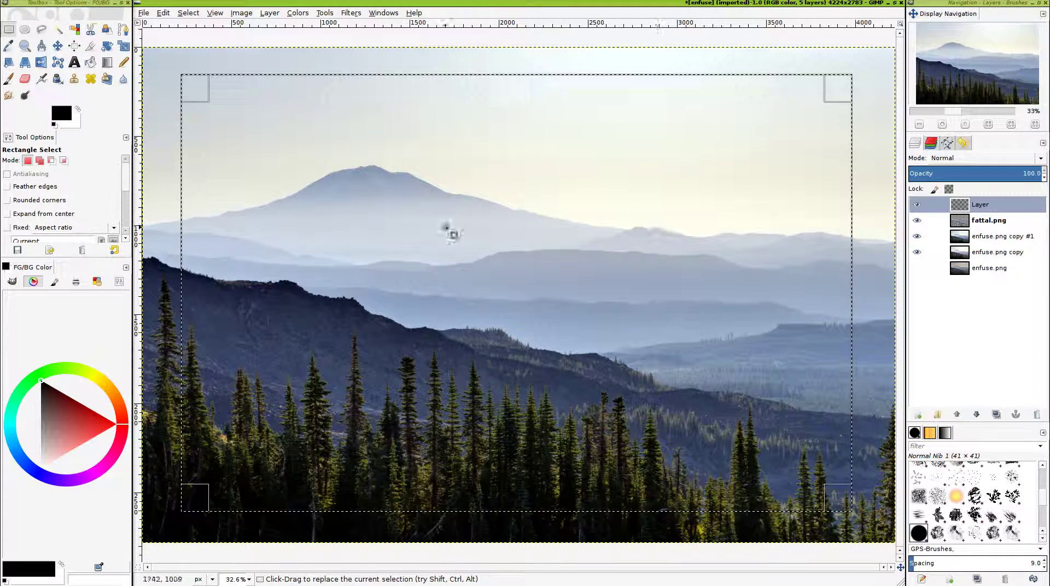
{"action": "left_click", "coordinate": [188, 13]}
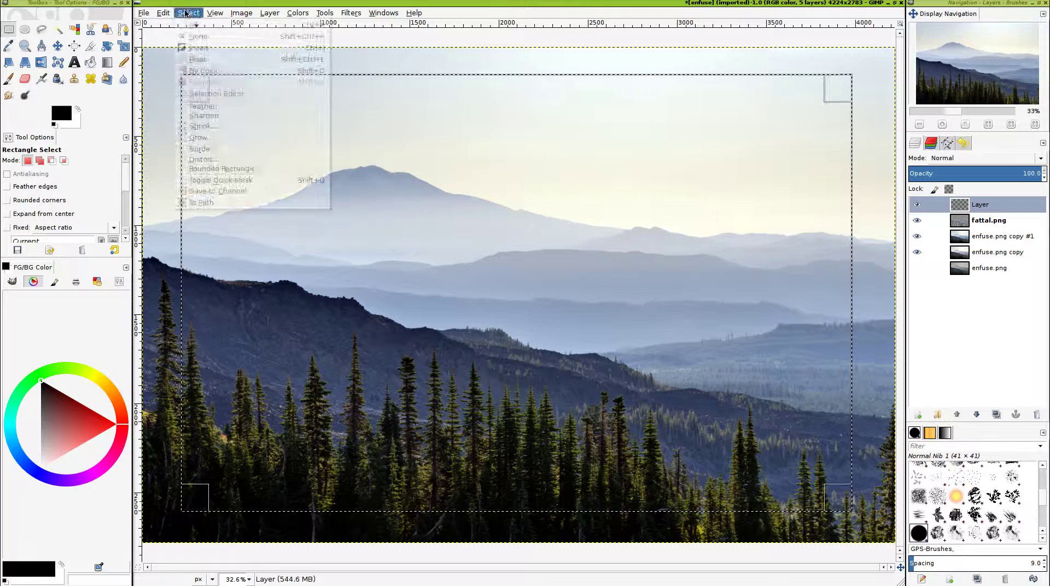
{"action": "left_click", "coordinate": [225, 109]}
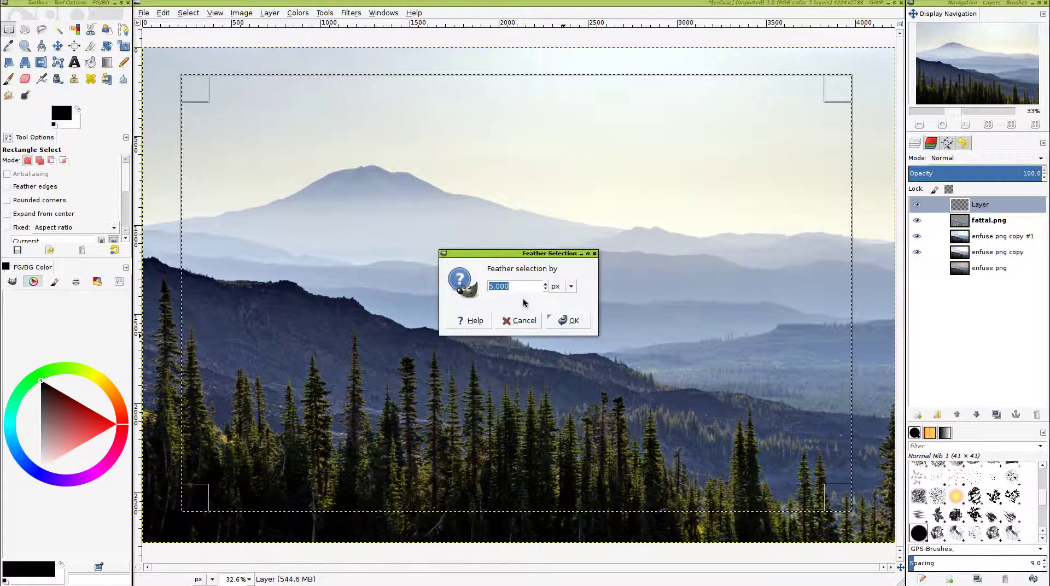
{"action": "type", "text": "1500"}
{"action": "key", "text": "Return"}
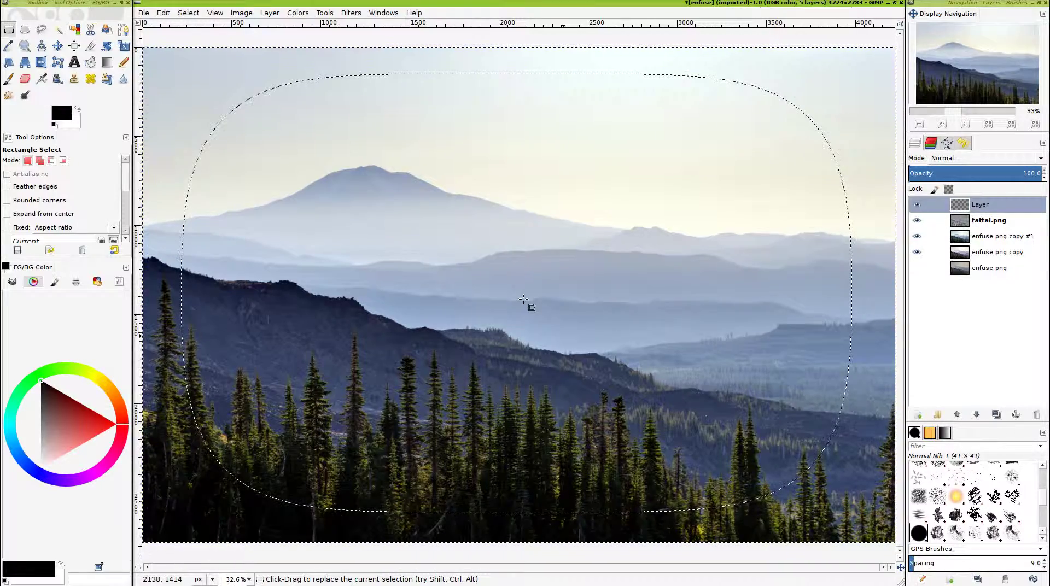
Fill the inverted, feathered border area around the image with black on the new layer and clear the selection
{"action": "left_click", "coordinate": [298, 12]}
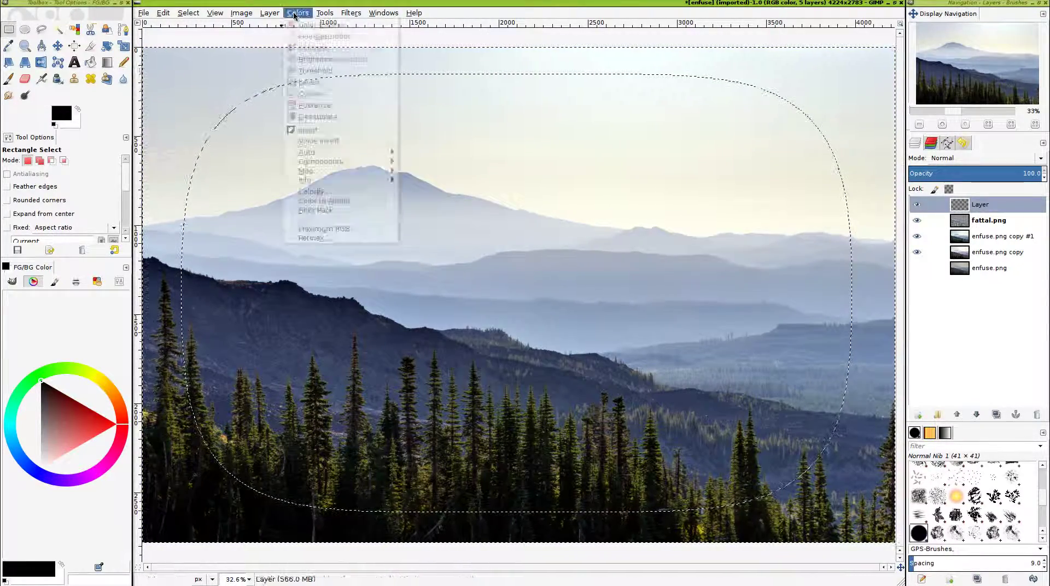
{"action": "left_click", "coordinate": [241, 12]}
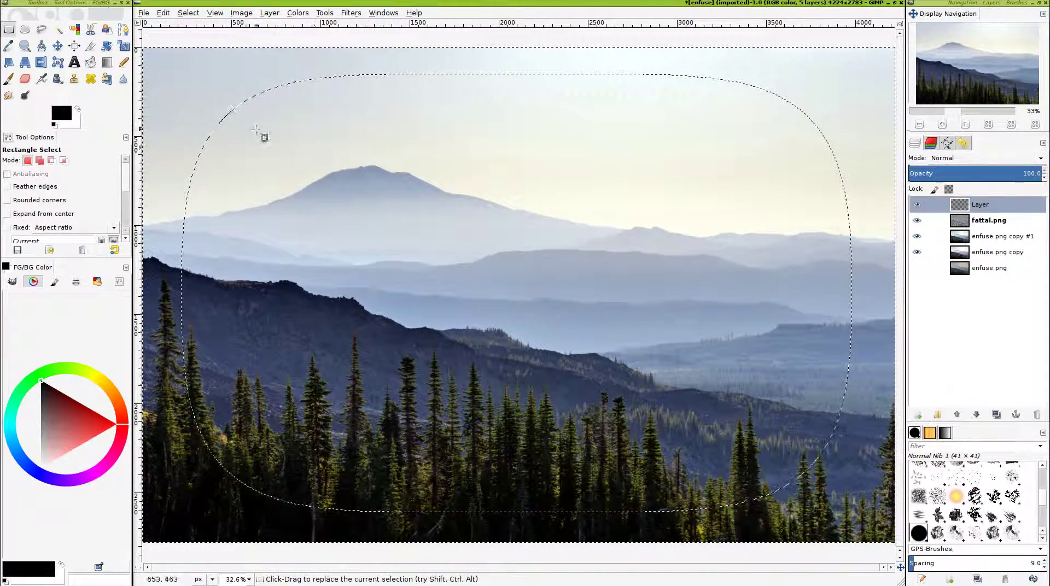
{"action": "key", "text": "shift+b"}
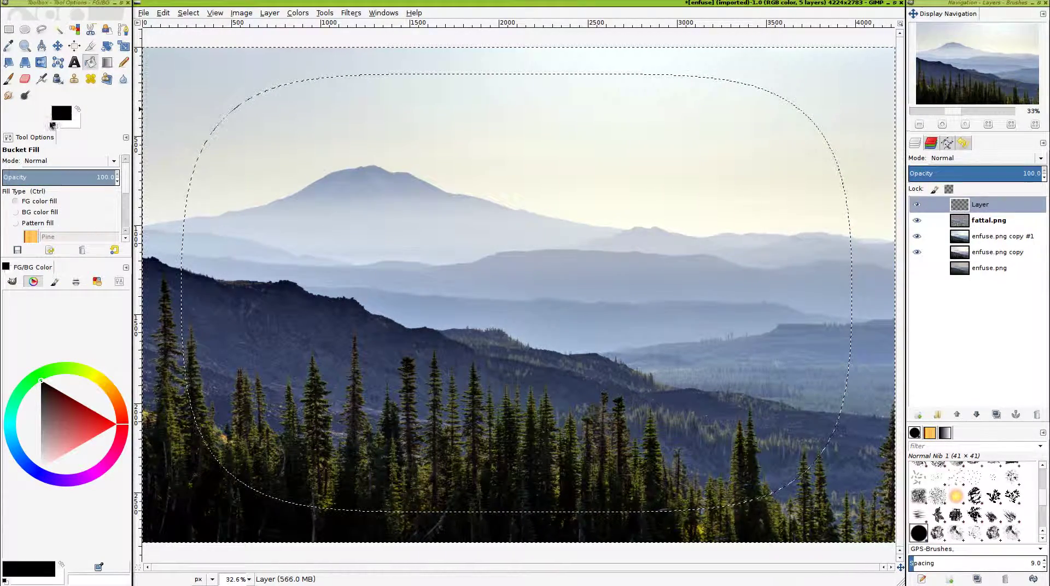
{"action": "left_click", "coordinate": [159, 86]}
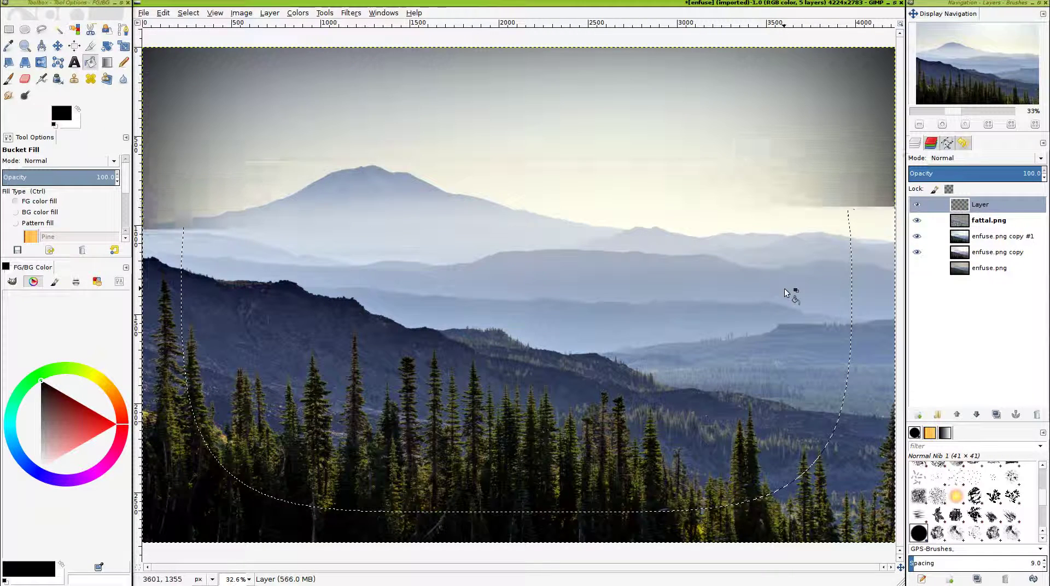
{"action": "key", "text": "ctrl+shift+a"}
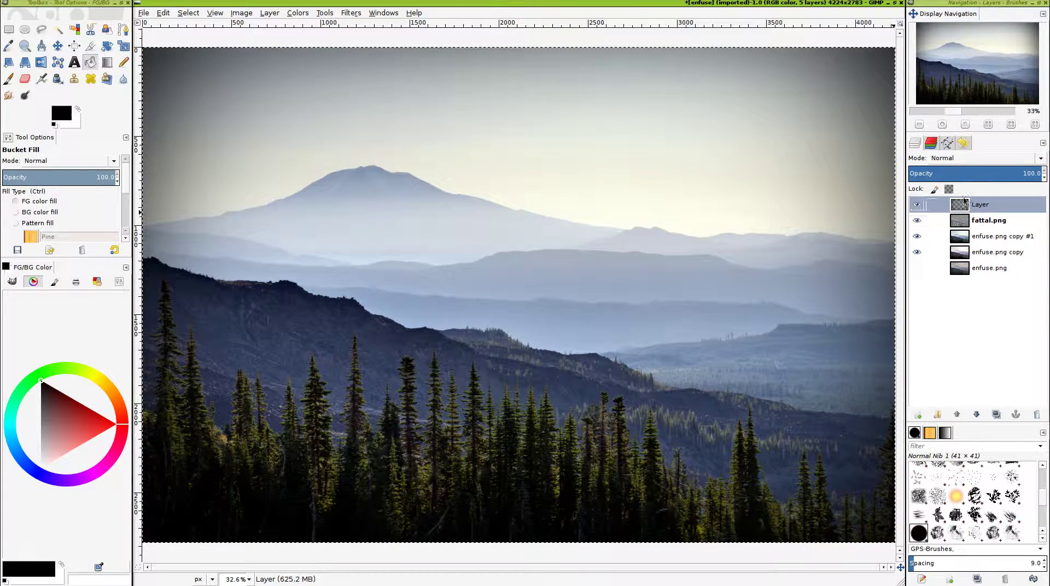
Set the black border layer's blend mode to Overlay and hide the layer
{"action": "left_click", "coordinate": [974, 158]}
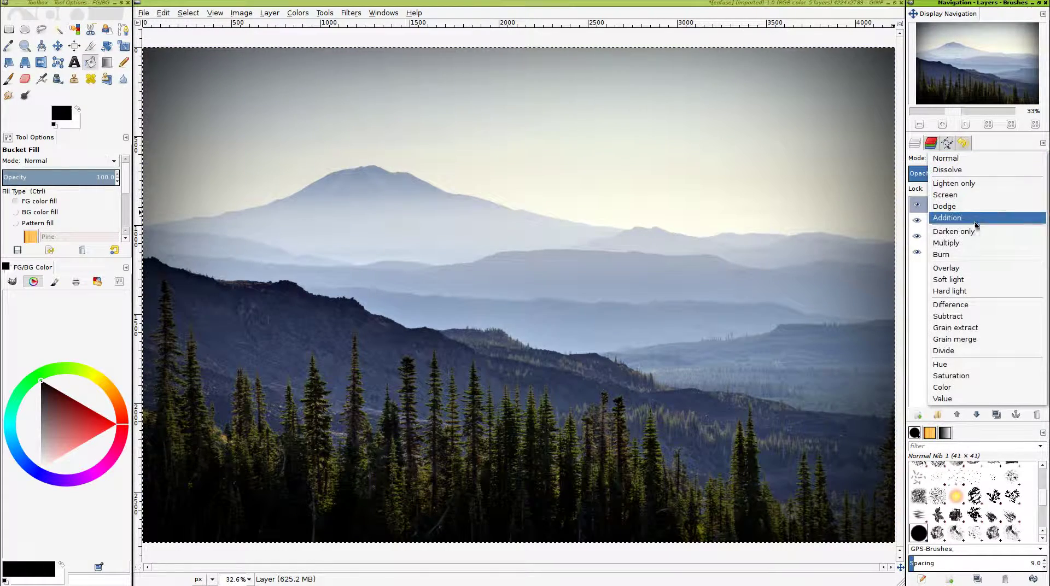
{"action": "left_click", "coordinate": [977, 268]}
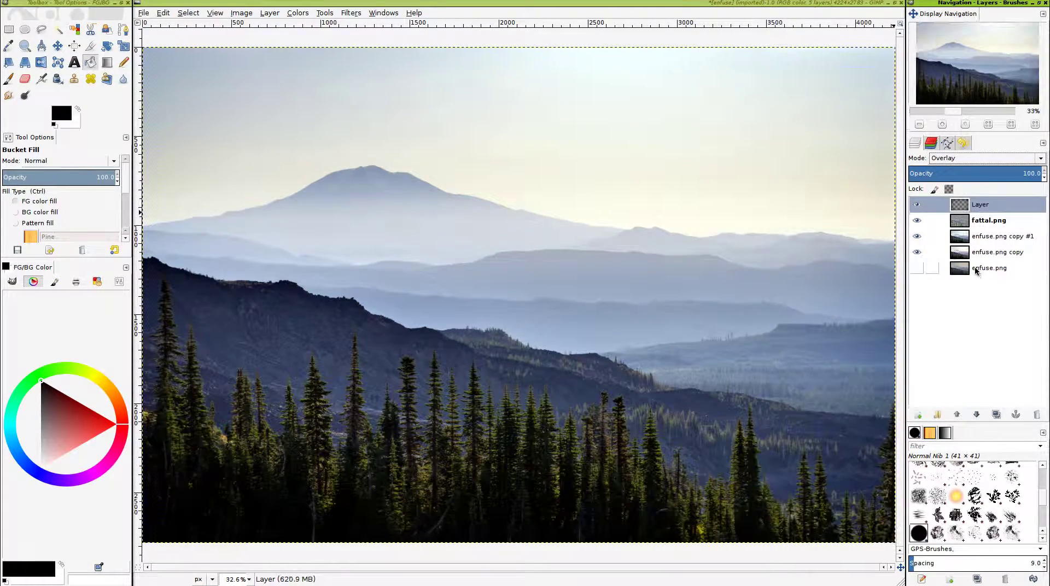
{"action": "left_click", "coordinate": [917, 205]}
Add another transparent 4224x2783 layer on top and select a rectangle slightly closer to the image edges than the first one
{"action": "left_click", "coordinate": [918, 414]}
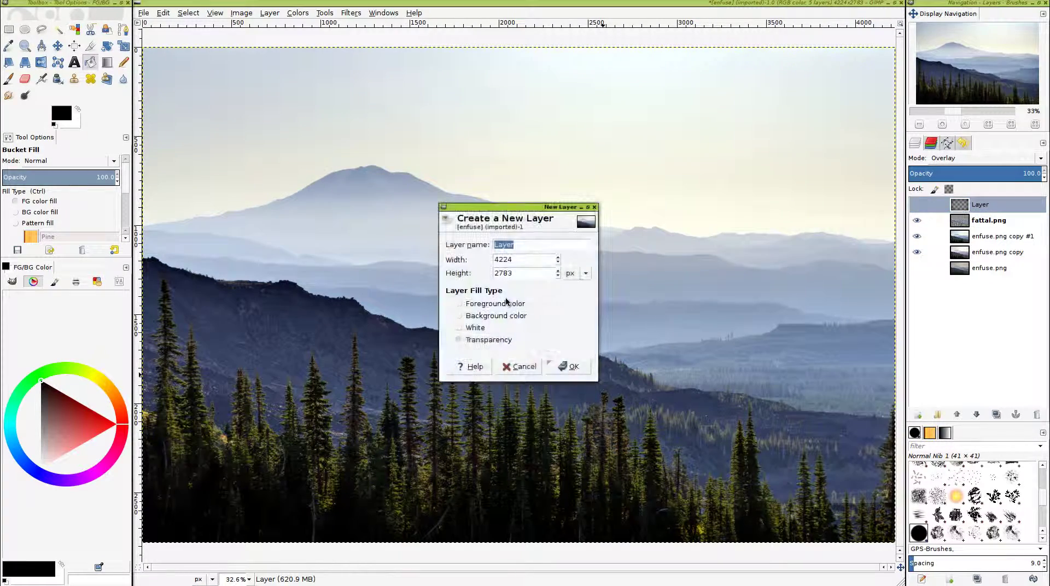
{"action": "key", "text": "Return"}
{"action": "key", "text": "r"}
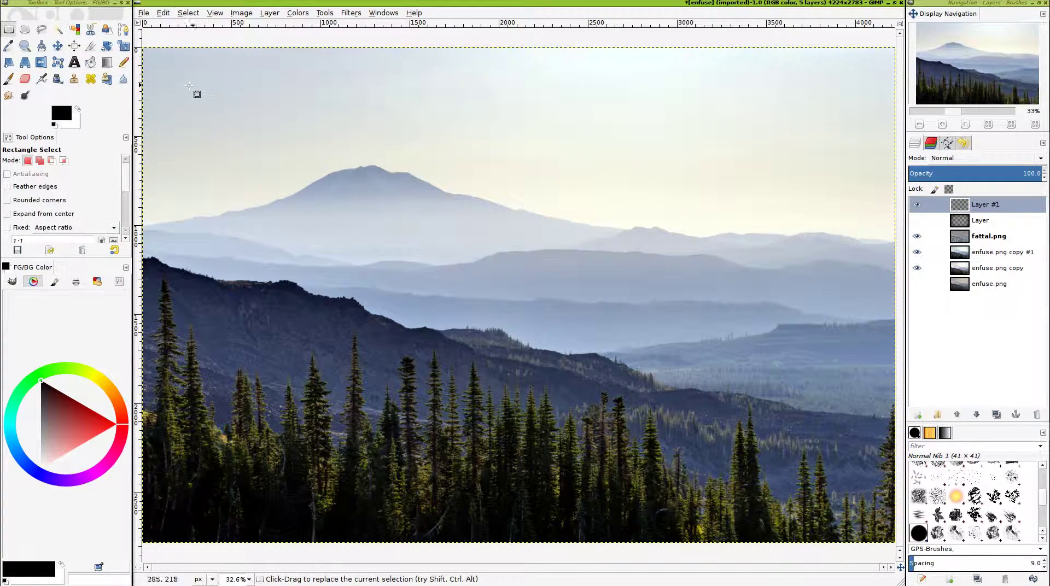
{"action": "left_click_drag", "start_coordinate": [159, 66], "coordinate": [875, 523]}
{"action": "key", "text": "Return"}
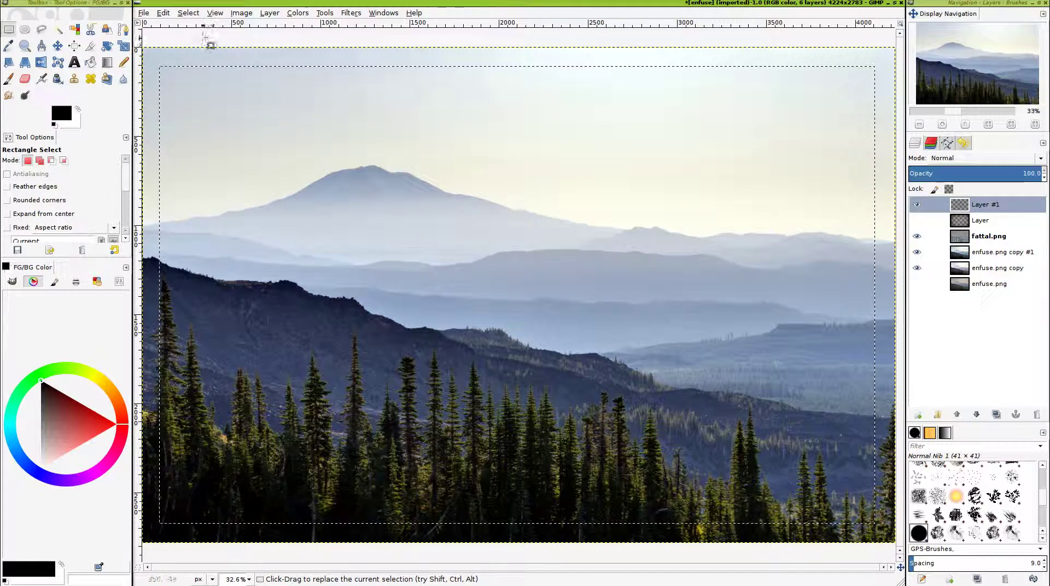
Feather the rectangular selection by 750 px, invert it, and fill the surrounding border with black on Layer #1
{"action": "left_click", "coordinate": [188, 13]}
{"action": "left_click", "coordinate": [221, 105]}
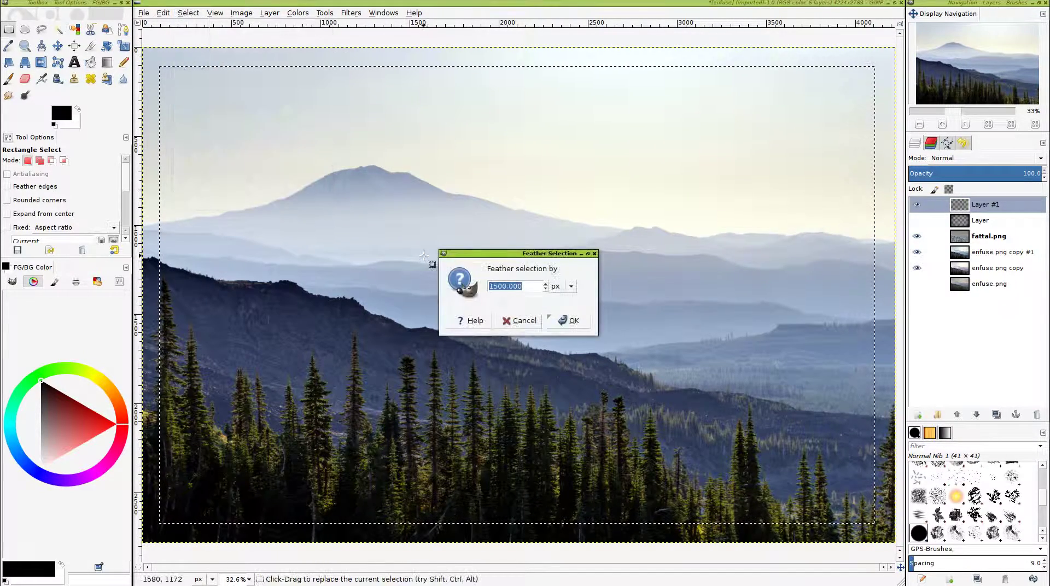
{"action": "type", "text": "750"}
{"action": "key", "text": "Return"}
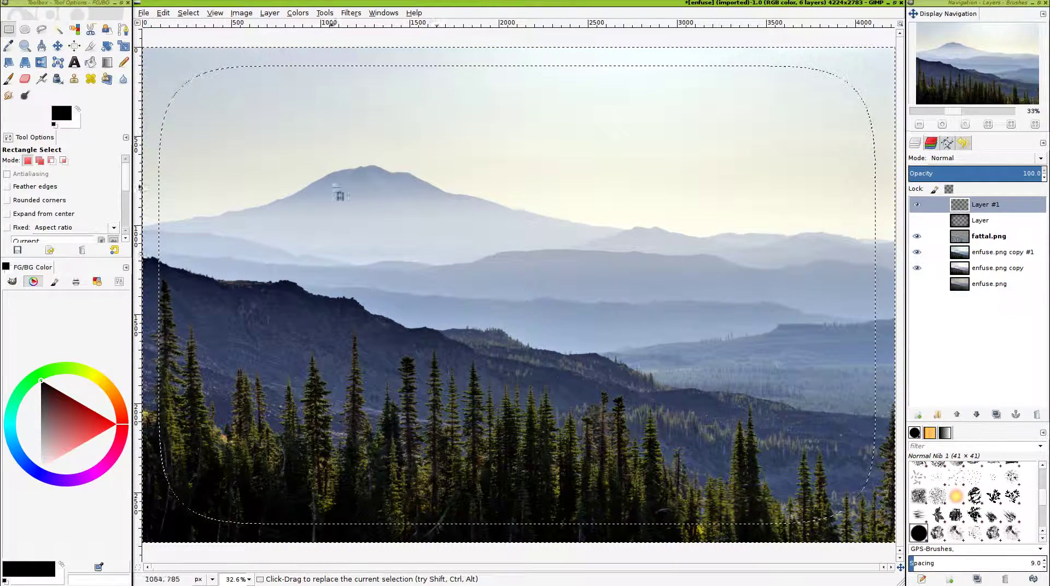
{"action": "key", "text": "shift+b"}
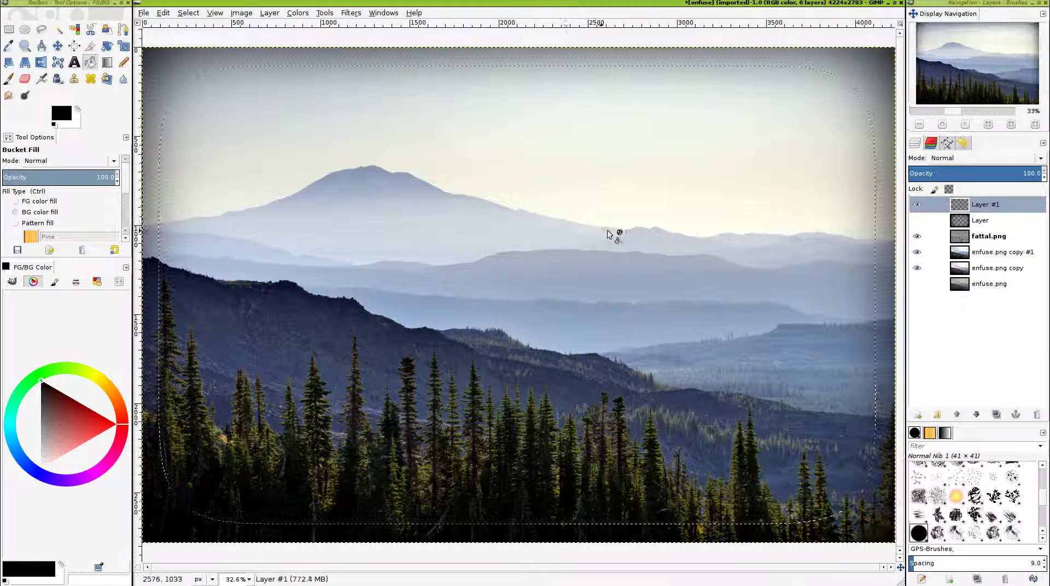
Show the hidden Overlay vignette layer and lower the vignette opacities: Layer #1 to about 36.1 and Layer to about 62.7
{"action": "left_click", "coordinate": [917, 221]}
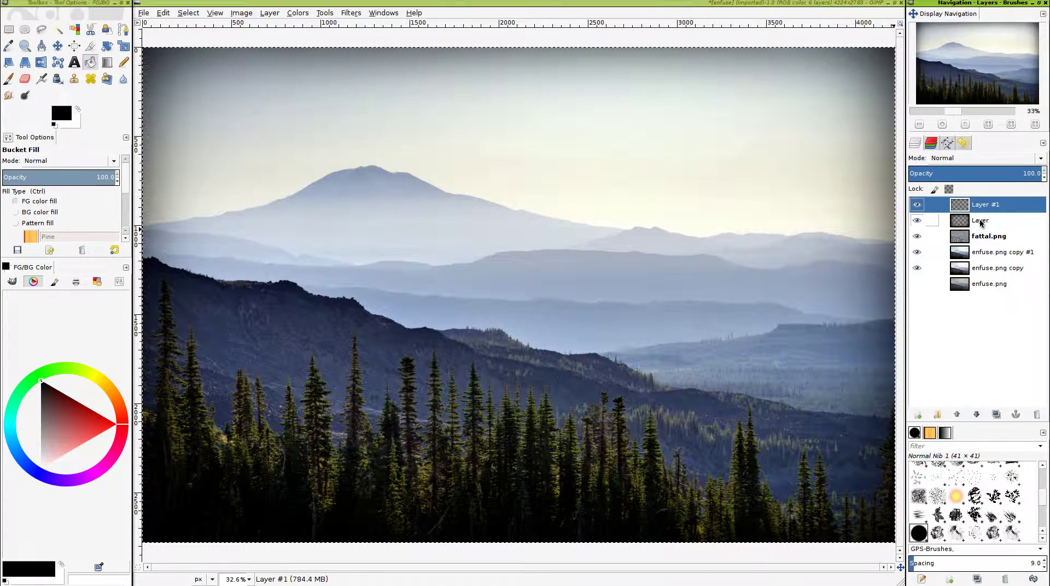
{"action": "left_click", "coordinate": [962, 170]}
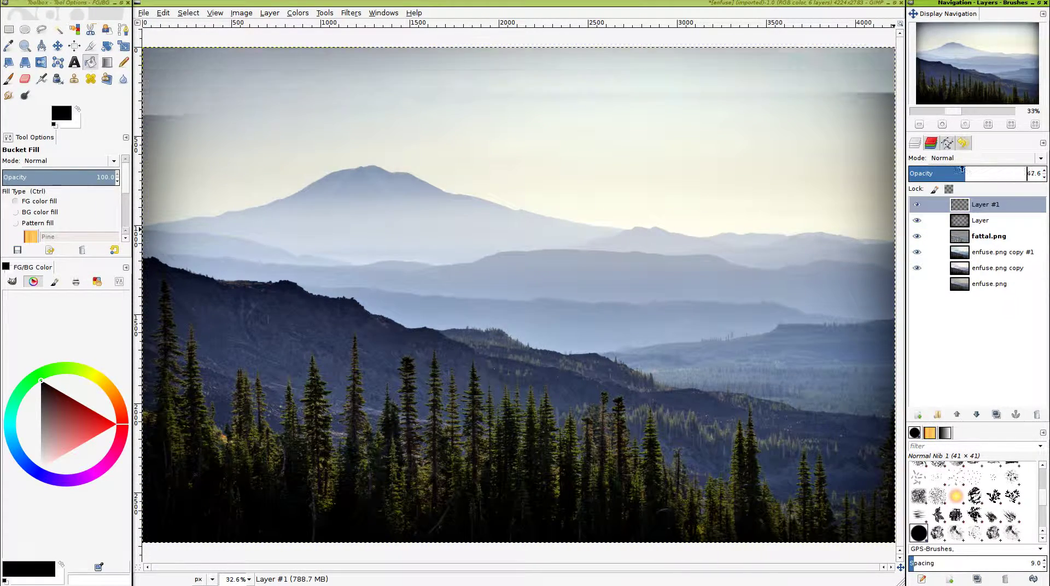
{"action": "left_click_drag", "start_coordinate": [962, 170], "coordinate": [956, 173]}
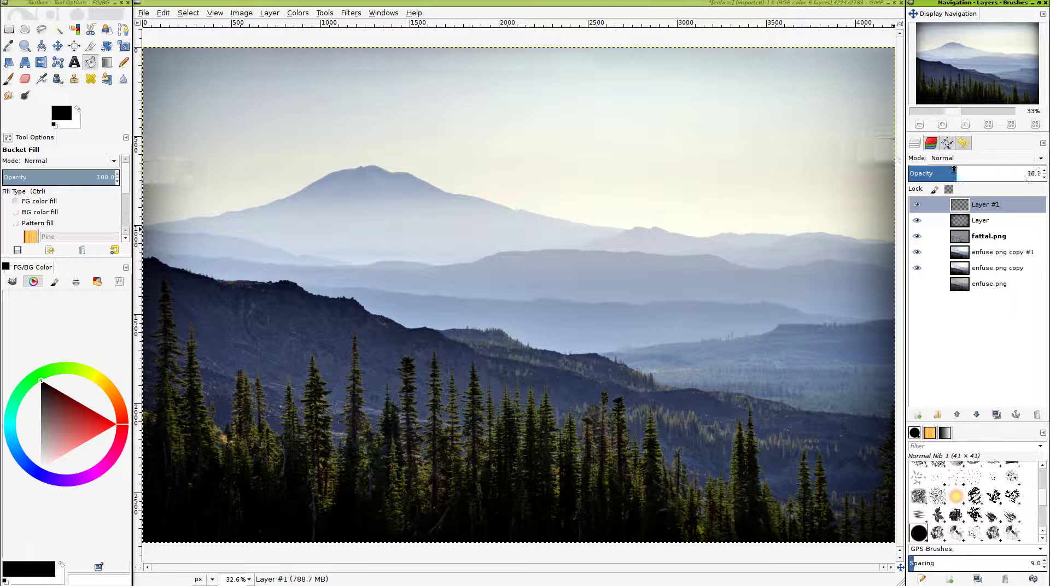
{"action": "left_click", "coordinate": [968, 220]}
{"action": "mouse_move", "coordinate": [1012, 170]}
{"action": "left_mouse_down"}
{"action": "mouse_move", "coordinate": [982, 168]}
{"action": "mouse_move", "coordinate": [1001, 170]}
{"action": "left_mouse_up"}
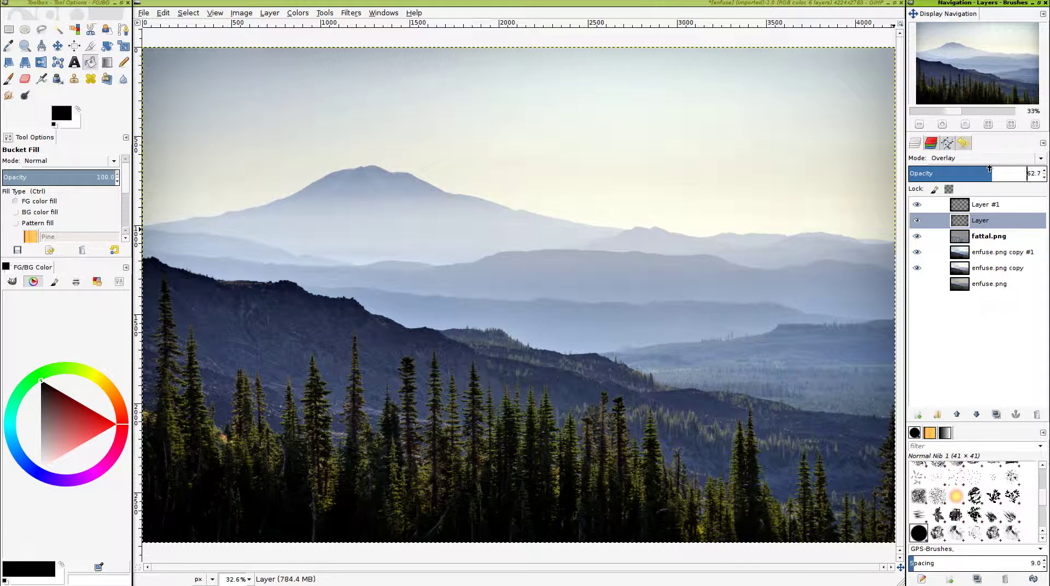
Add a transparent 4224x2783 layer above Layer #1 and set the foreground color to dark blue 00009b
{"action": "left_click", "coordinate": [972, 206]}
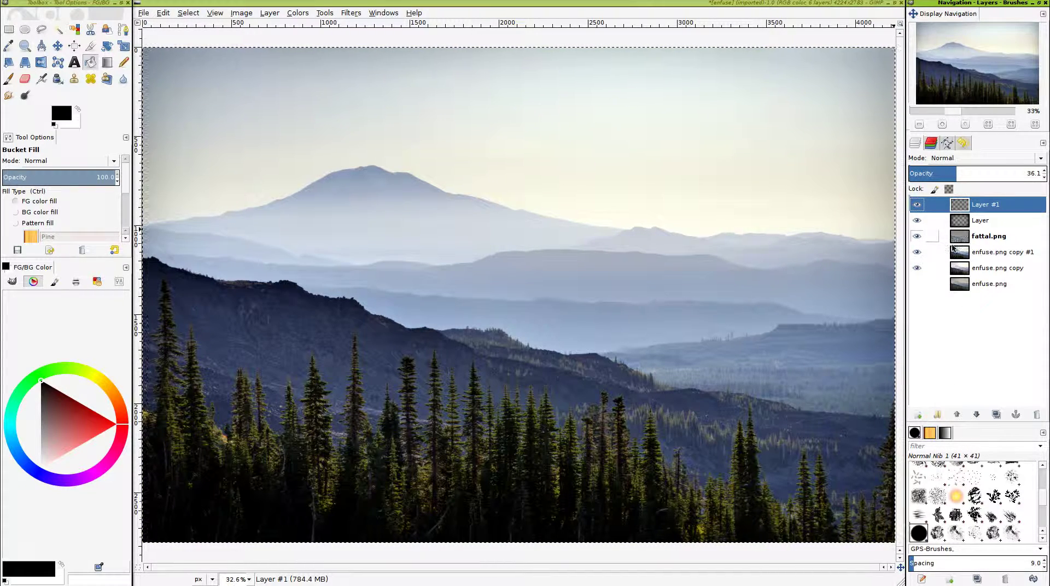
{"action": "left_click", "coordinate": [922, 414]}
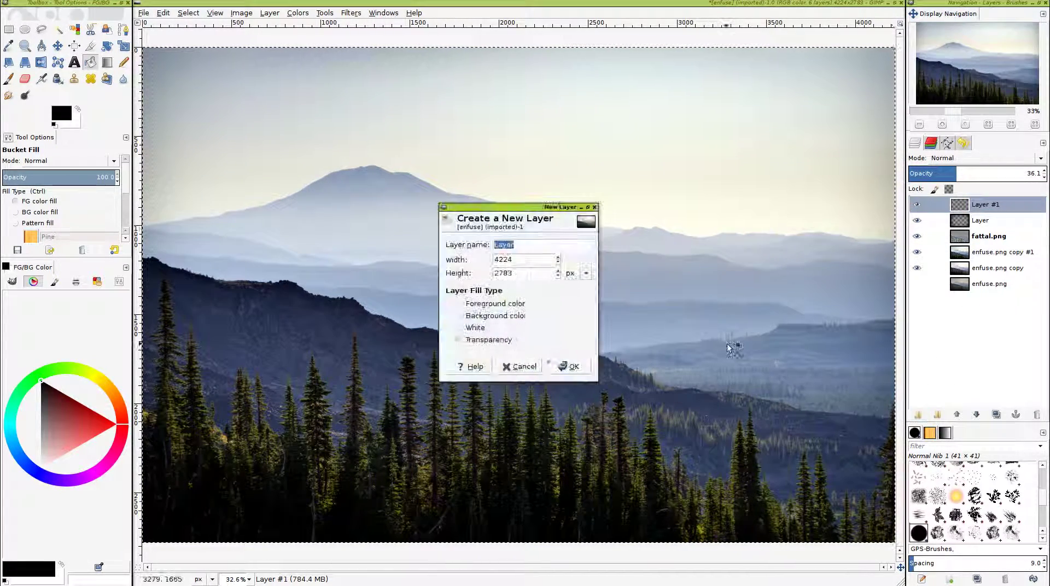
{"action": "key", "text": "Return"}
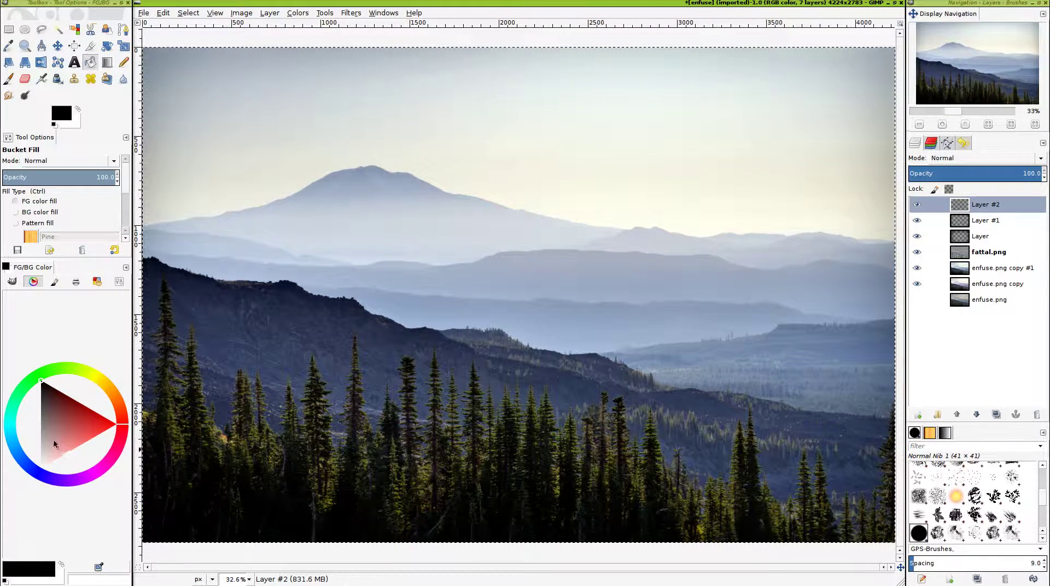
{"action": "left_click", "coordinate": [39, 484]}
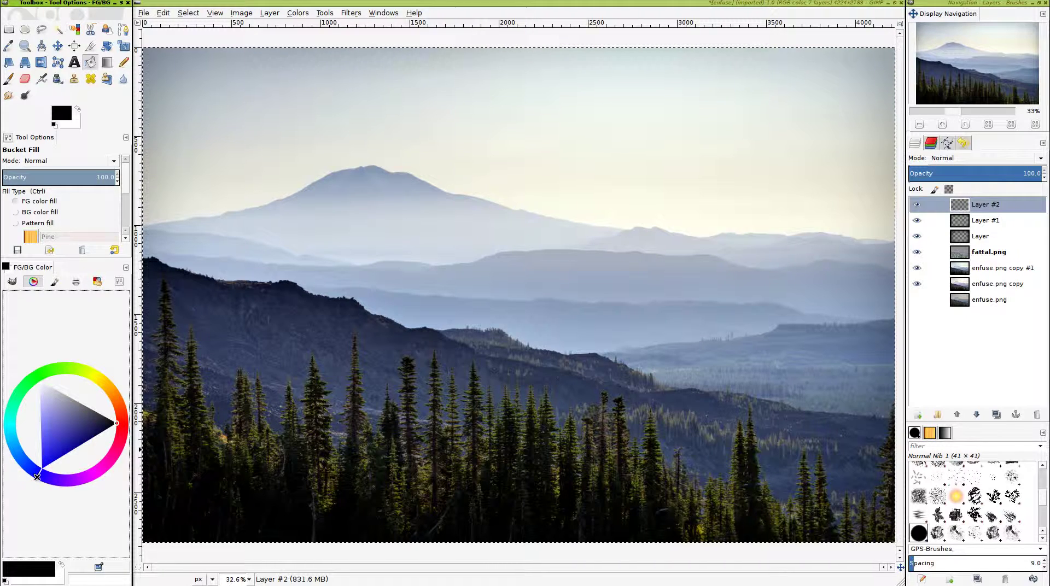
{"action": "left_click_drag", "start_coordinate": [80, 444], "coordinate": [78, 457]}
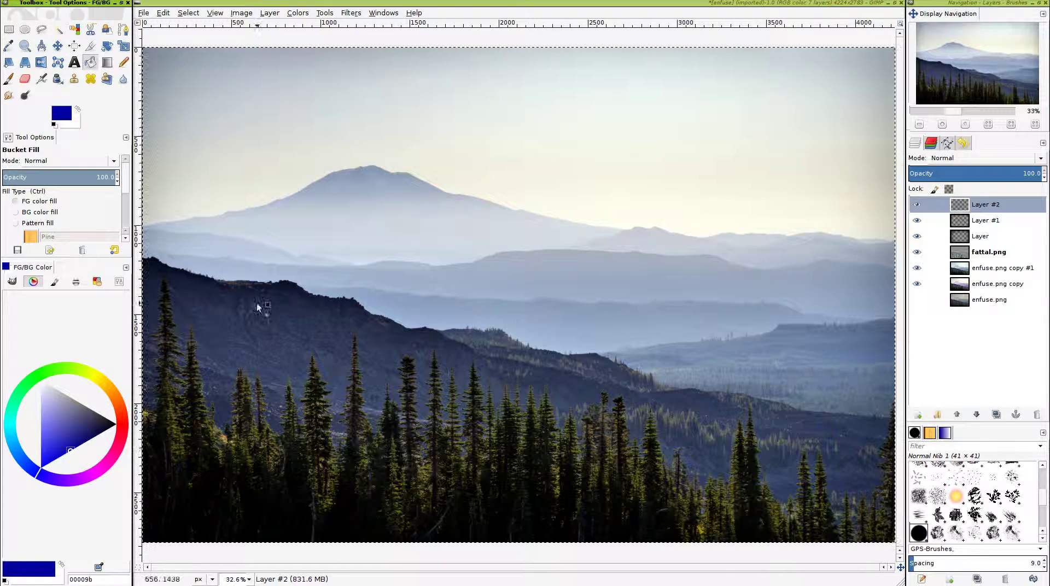
Blend a vertical linear FG to Transparent gradient on Layer #2, from just above the image's top edge down to about y 1067 px
{"action": "left_click", "coordinate": [109, 63]}
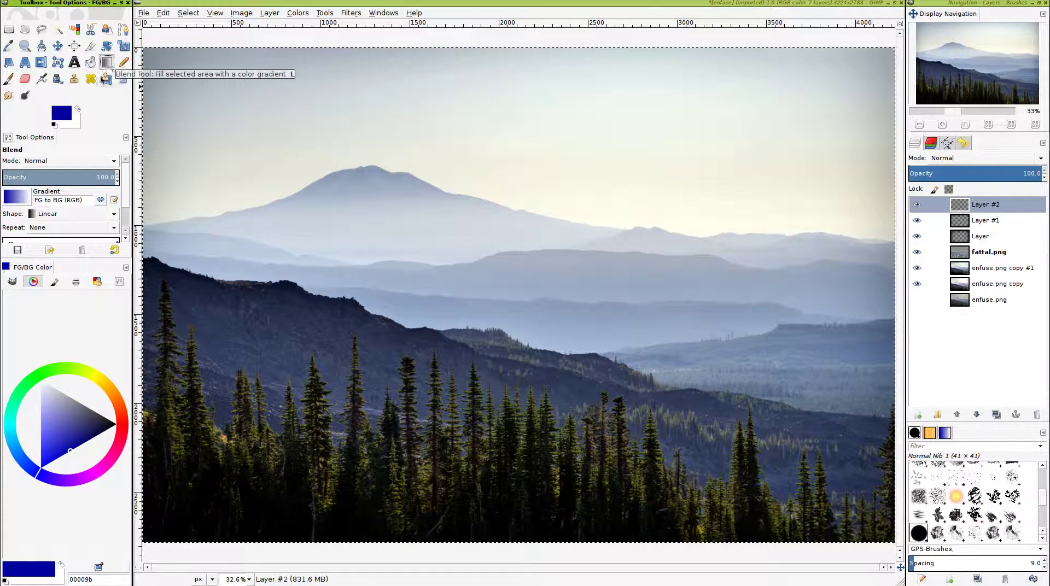
{"action": "left_click", "coordinate": [29, 205]}
{"action": "left_click", "coordinate": [49, 276]}
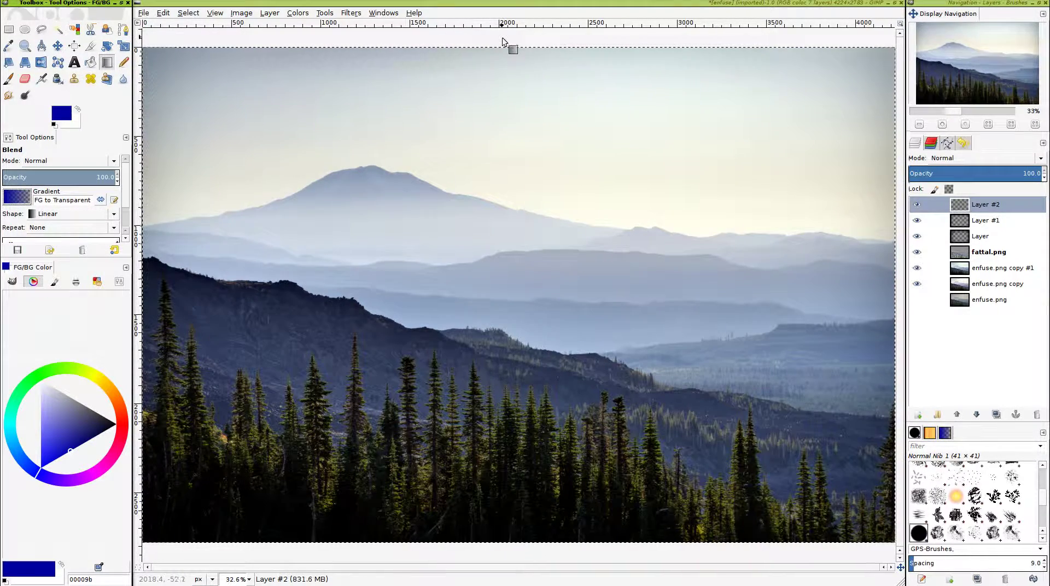
{"action": "left_click_drag", "start_coordinate": [507, 43], "coordinate": [508, 237]}
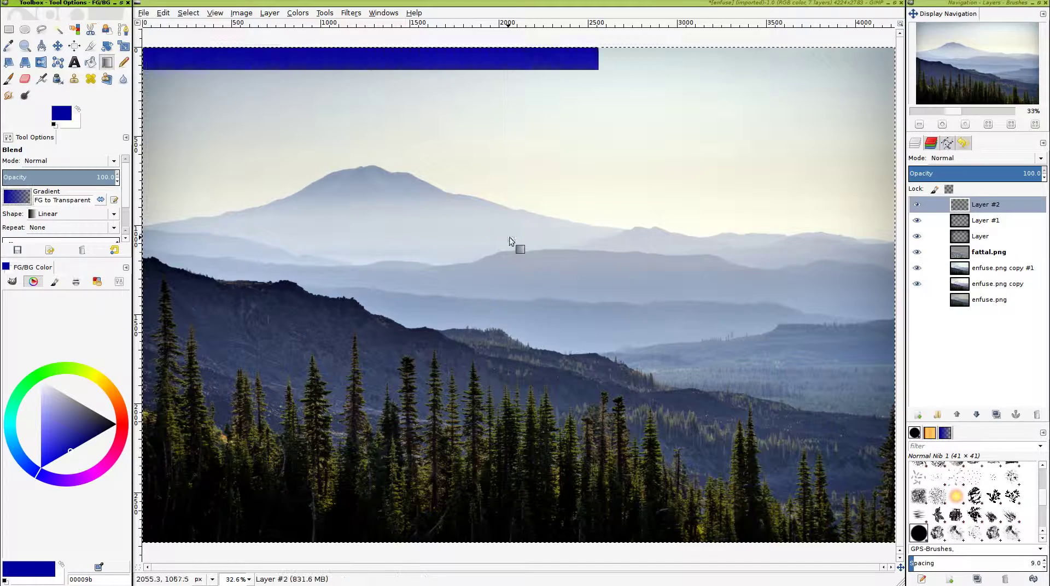
Set the blue gradient layer's blend mode to Overlay and lower its opacity to about 51.2
{"action": "left_click", "coordinate": [1002, 159]}
{"action": "left_click", "coordinate": [925, 267]}
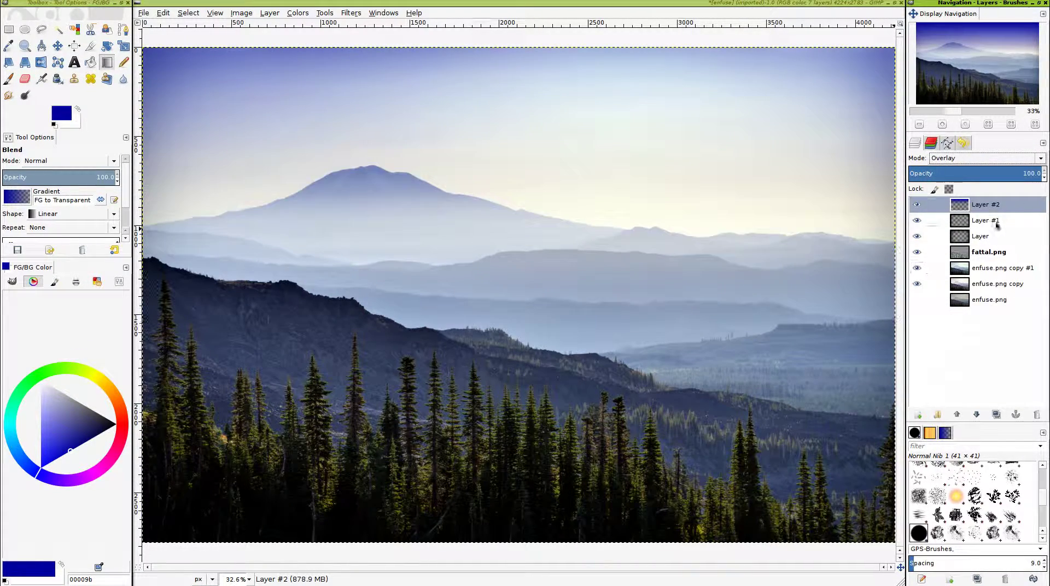
{"action": "left_click_drag", "start_coordinate": [1005, 166], "coordinate": [974, 169]}
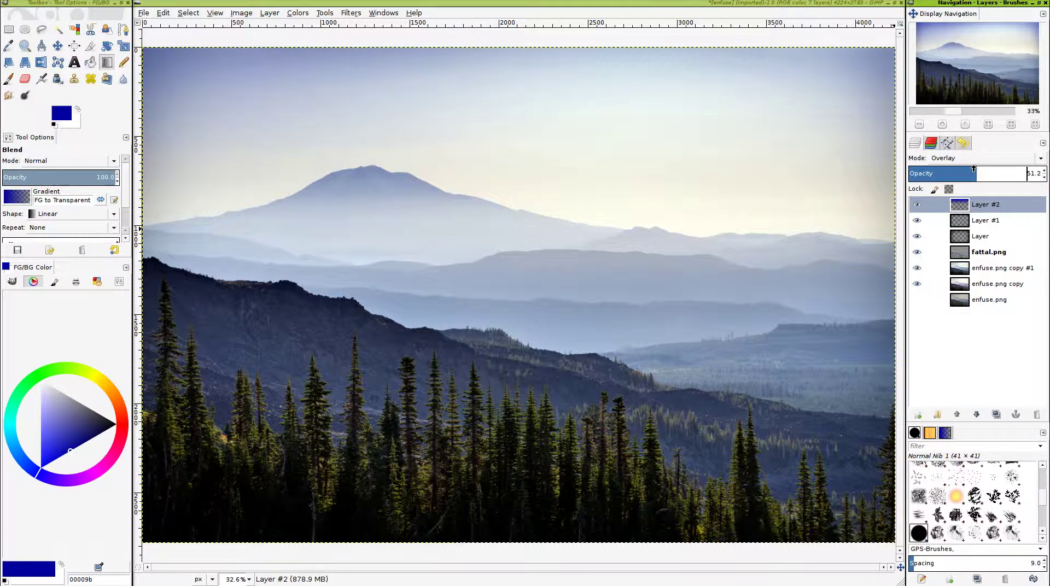
Add a new transparent layer above Layer #2 and set the foreground color to dark red-orange 8a1e00
{"action": "left_click", "coordinate": [926, 205]}
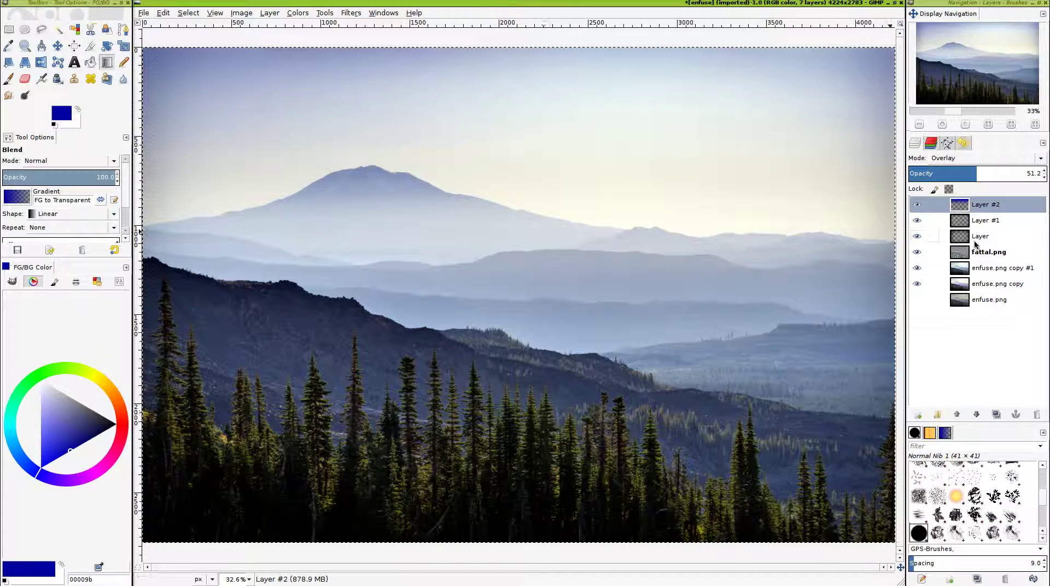
{"action": "key", "text": "shift+ctrl+n"}
{"action": "key", "text": "Return"}
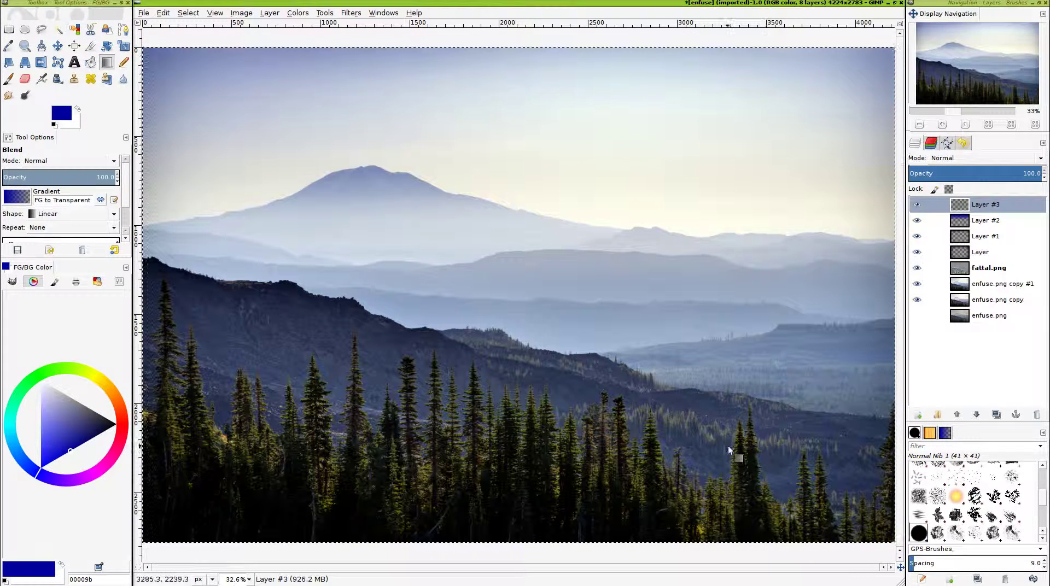
{"action": "mouse_move", "coordinate": [115, 454]}
{"action": "left_mouse_down"}
{"action": "mouse_move", "coordinate": [123, 414]}
{"action": "mouse_move", "coordinate": [138, 419]}
{"action": "mouse_move", "coordinate": [148, 406]}
{"action": "left_mouse_up"}
{"action": "left_click", "coordinate": [85, 402]}
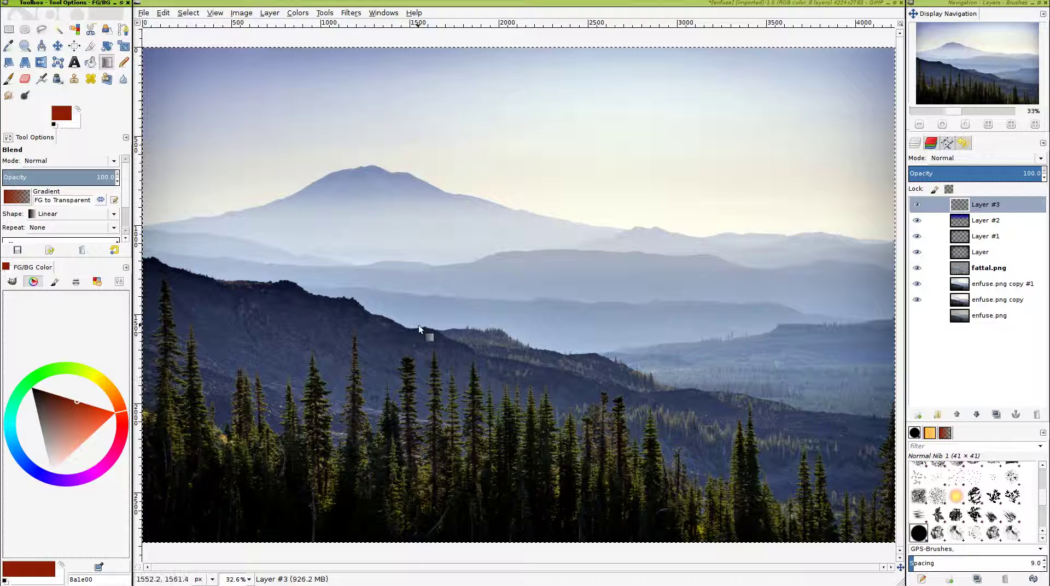
Blend linear dark red FG to Transparent gradients on Layer #3, rising from below the image's lower edge through the trees to the distant hills
{"action": "left_click_drag", "start_coordinate": [419, 331], "coordinate": [257, 562]}
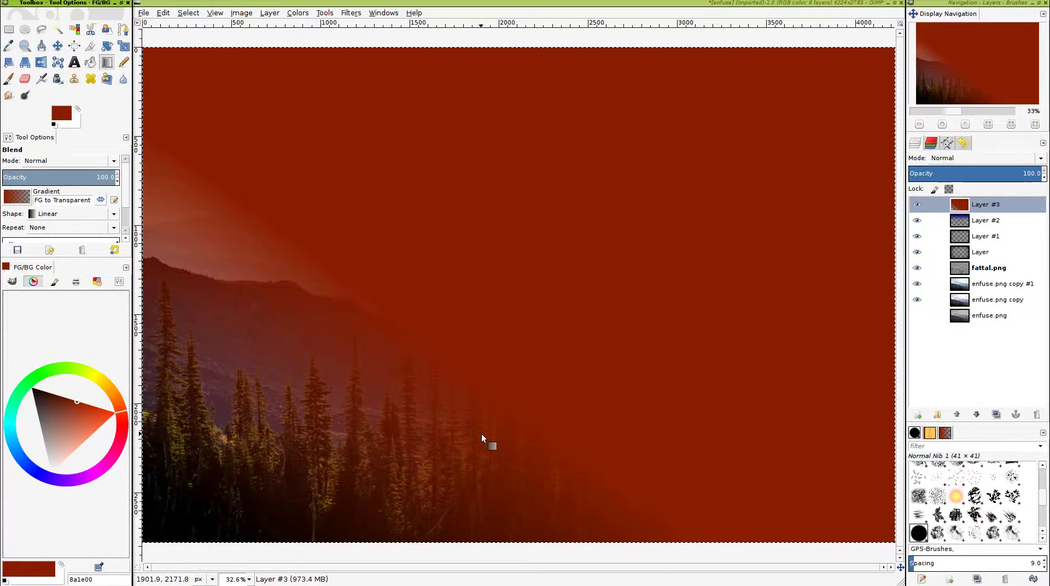
{"action": "key", "text": "ctrl+z"}
{"action": "left_click_drag", "start_coordinate": [478, 403], "coordinate": [450, 302]}
{"action": "scroll", "coordinate": [593, 297], "scroll_direction": "down", "scroll_amount": 1}
{"action": "left_click_drag", "start_coordinate": [304, 466], "coordinate": [410, 219]}
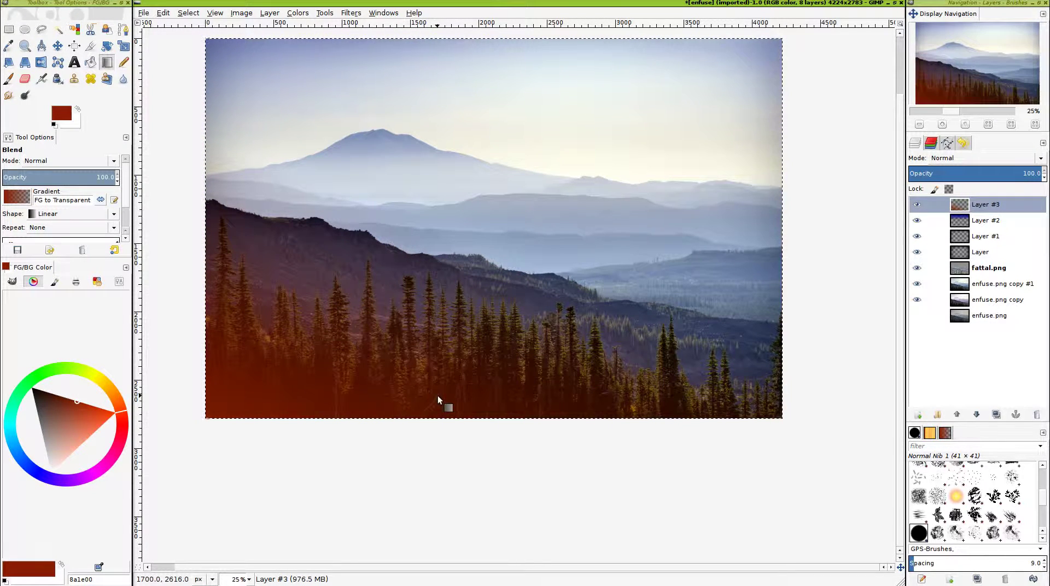
{"action": "left_click_drag", "start_coordinate": [392, 511], "coordinate": [469, 219]}
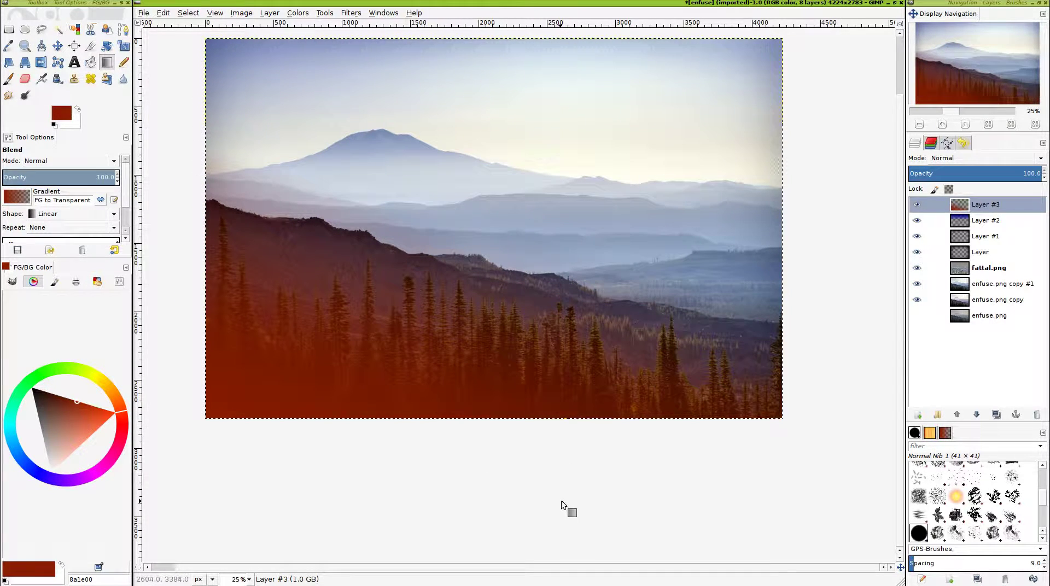
{"action": "key", "text": "shift+ctrl+j"}
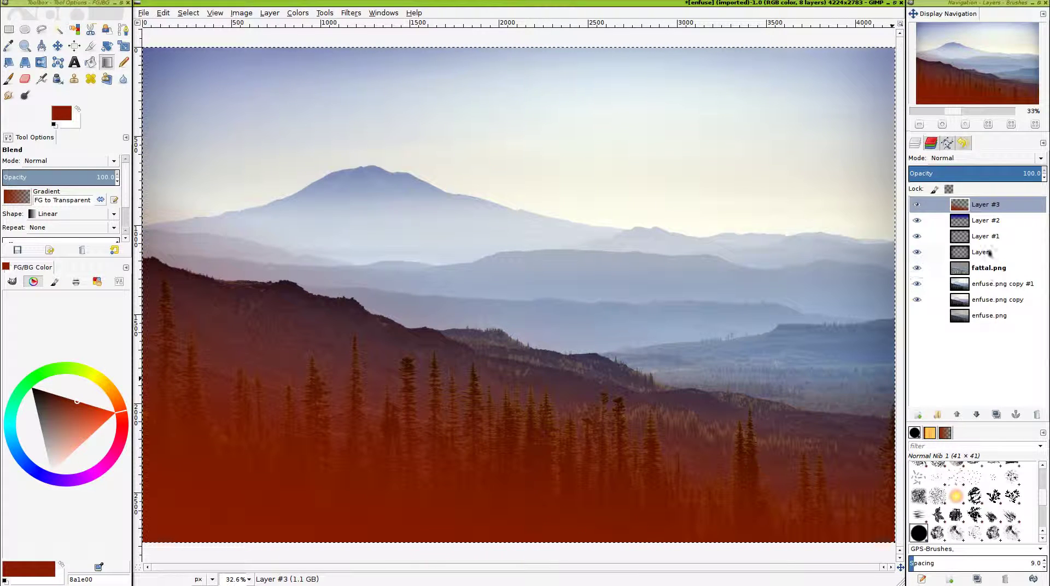
Set the red gradient layer's blend mode to Overlay and lower its opacity to about 43.4
{"action": "left_click", "coordinate": [964, 163]}
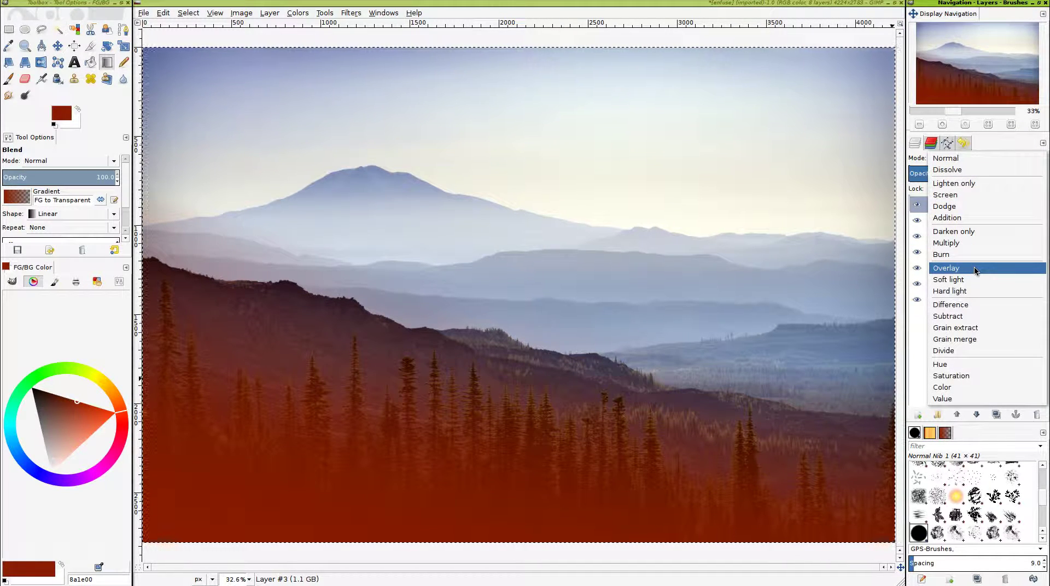
{"action": "left_click", "coordinate": [976, 269]}
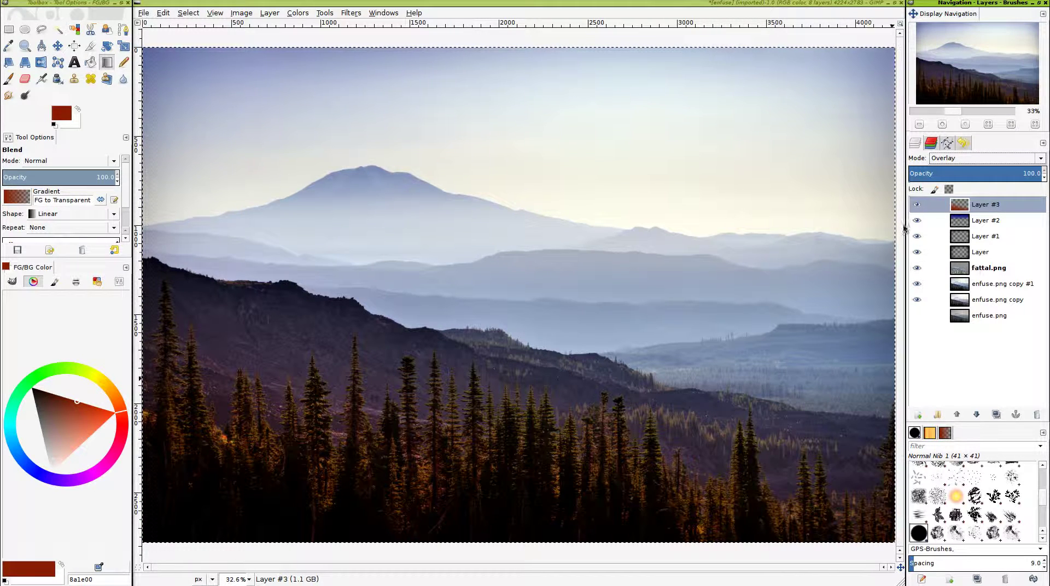
{"action": "left_click_drag", "start_coordinate": [991, 173], "coordinate": [978, 167]}
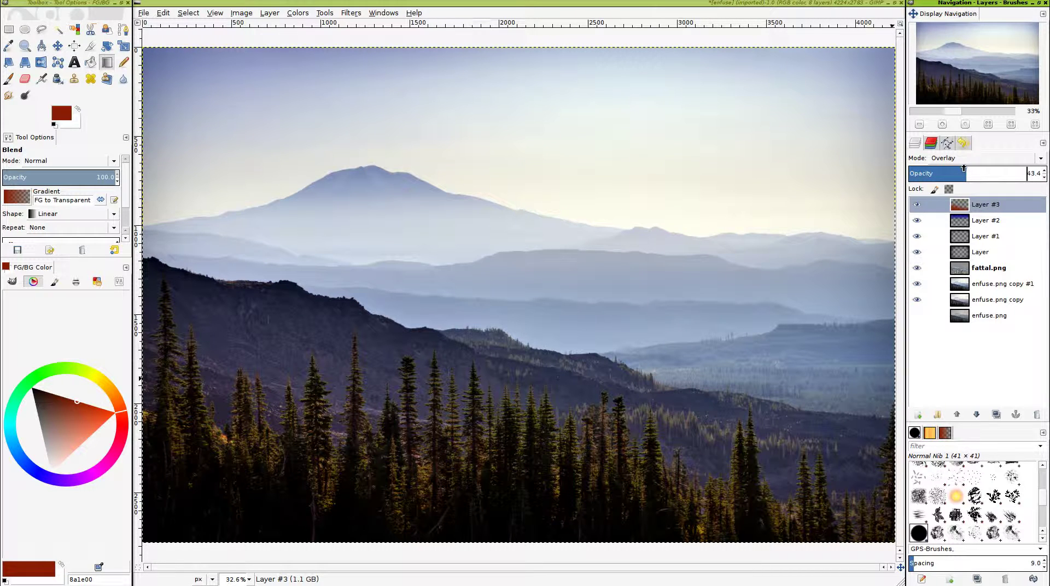
{"action": "left_click", "coordinate": [351, 13]}
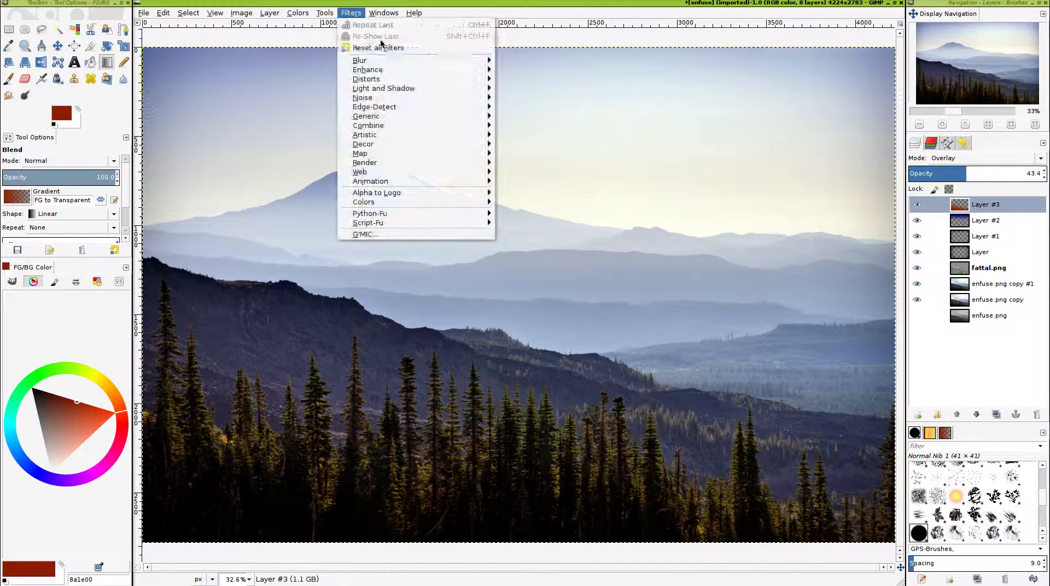
{"action": "mouse_move", "coordinate": [381, 63]}
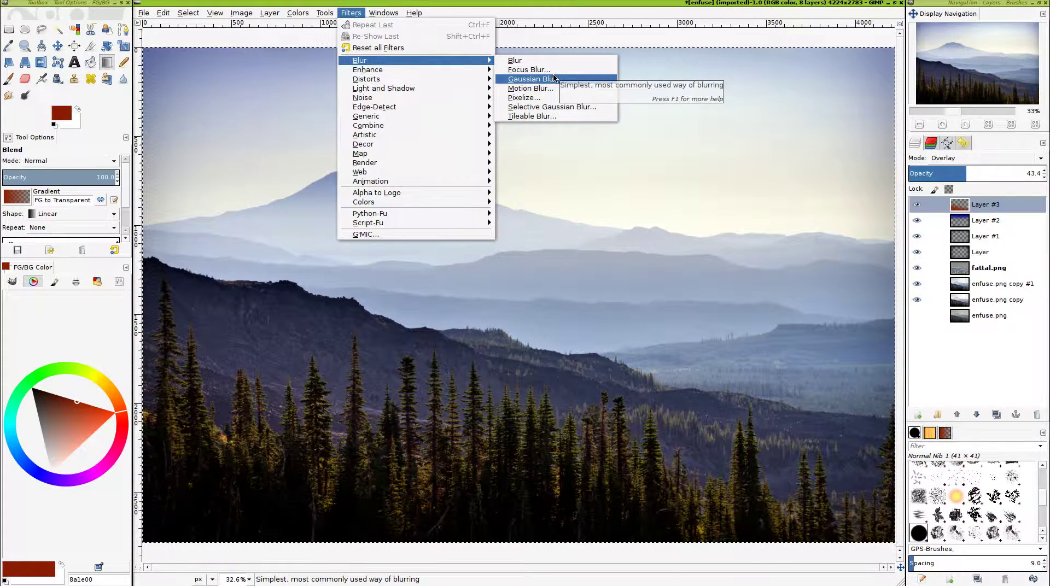
{"action": "left_click", "coordinate": [554, 79]}
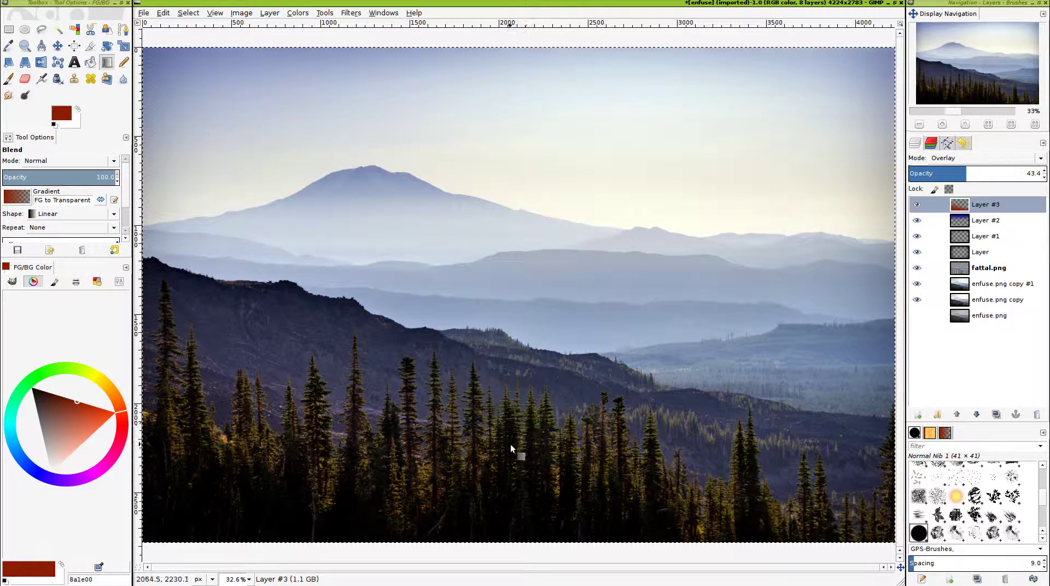
Compare the image with Layer #3 hidden and shown
{"action": "left_click", "coordinate": [917, 205]}
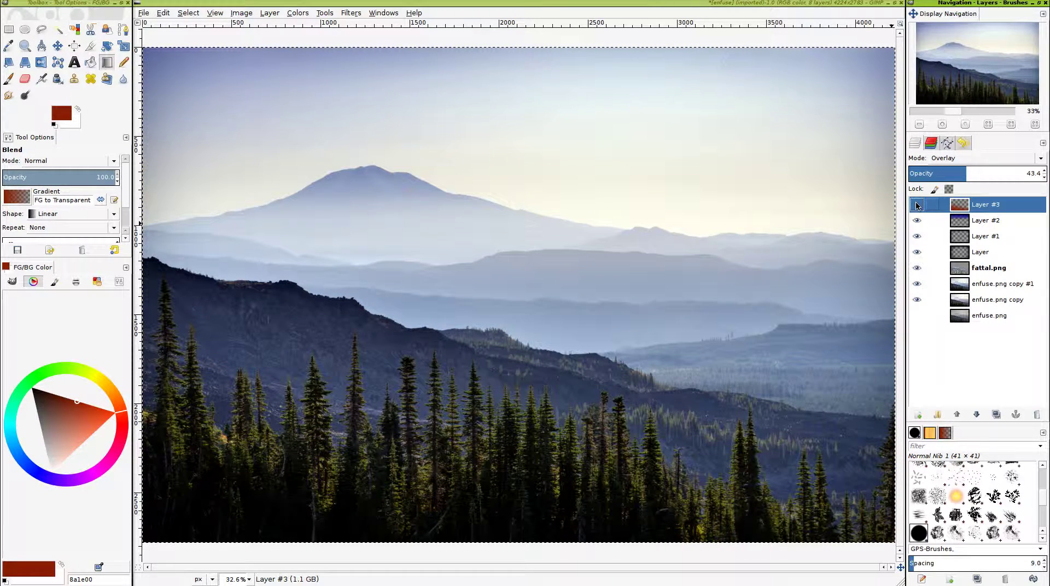
{"action": "left_click", "coordinate": [918, 206]}
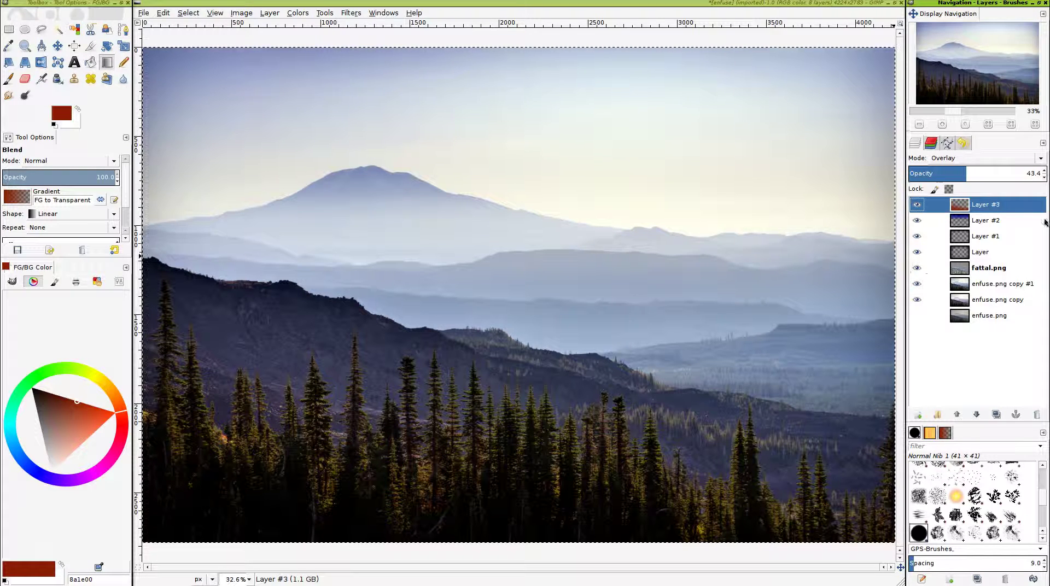
Set Layer #2's opacity to about 65.6 and Layer #1's opacity to about 36.1
{"action": "left_click", "coordinate": [978, 221]}
{"action": "left_click", "coordinate": [988, 171]}
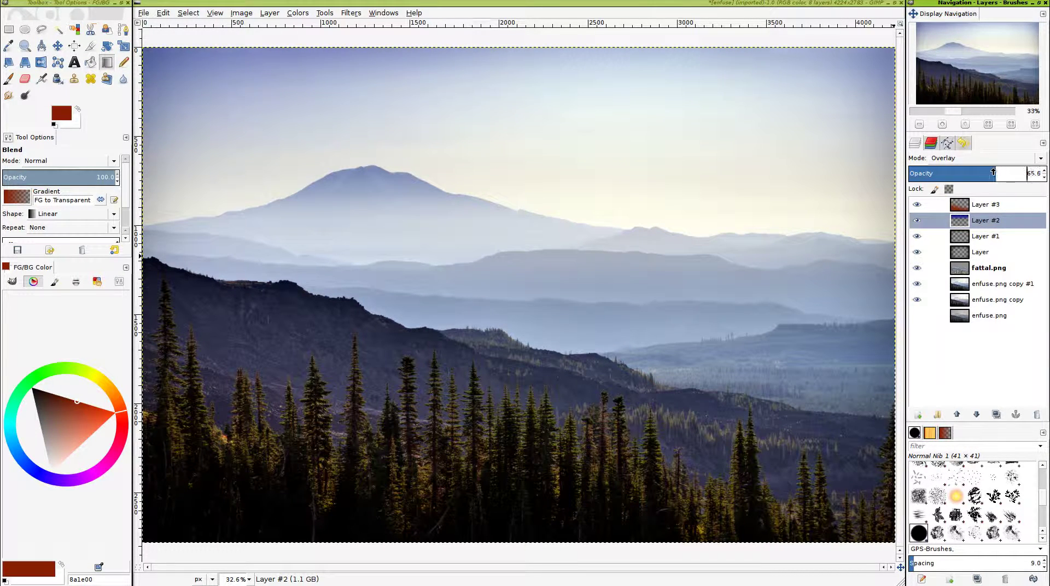
{"action": "left_click", "coordinate": [973, 236]}
{"action": "left_click_drag", "start_coordinate": [962, 174], "coordinate": [956, 174]}
Add a transparent 4224x2783 layer above Layer #1 and reset the foreground color to black
{"action": "left_click", "coordinate": [918, 413]}
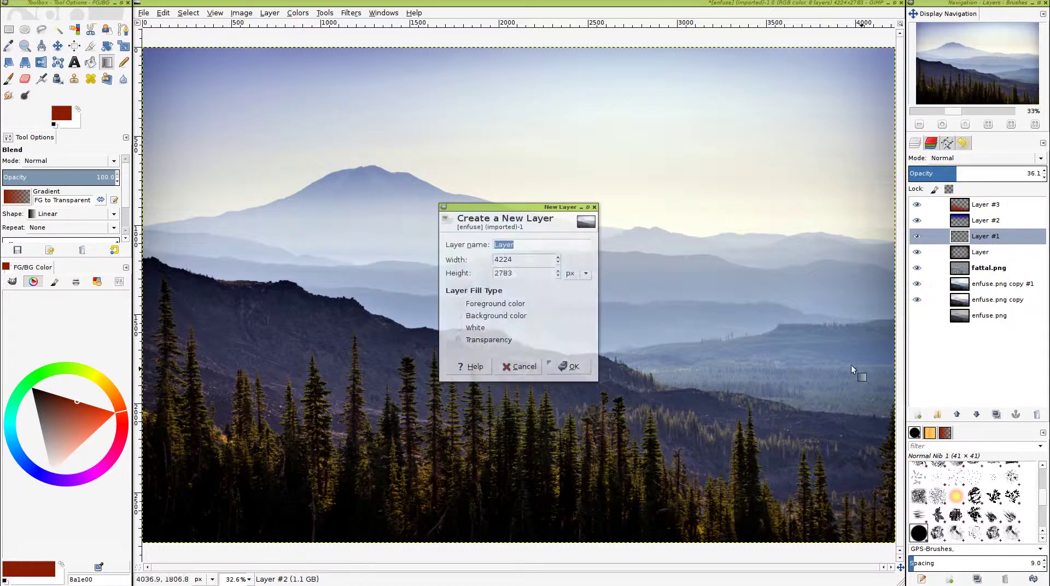
{"action": "left_click", "coordinate": [569, 366]}
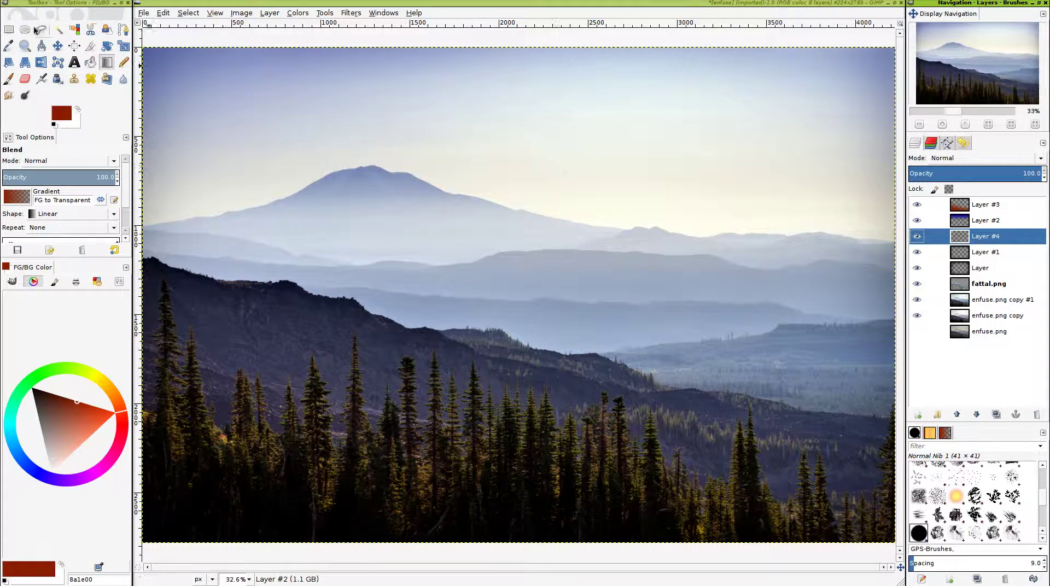
{"action": "left_click", "coordinate": [9, 29]}
{"action": "key", "text": "d"}
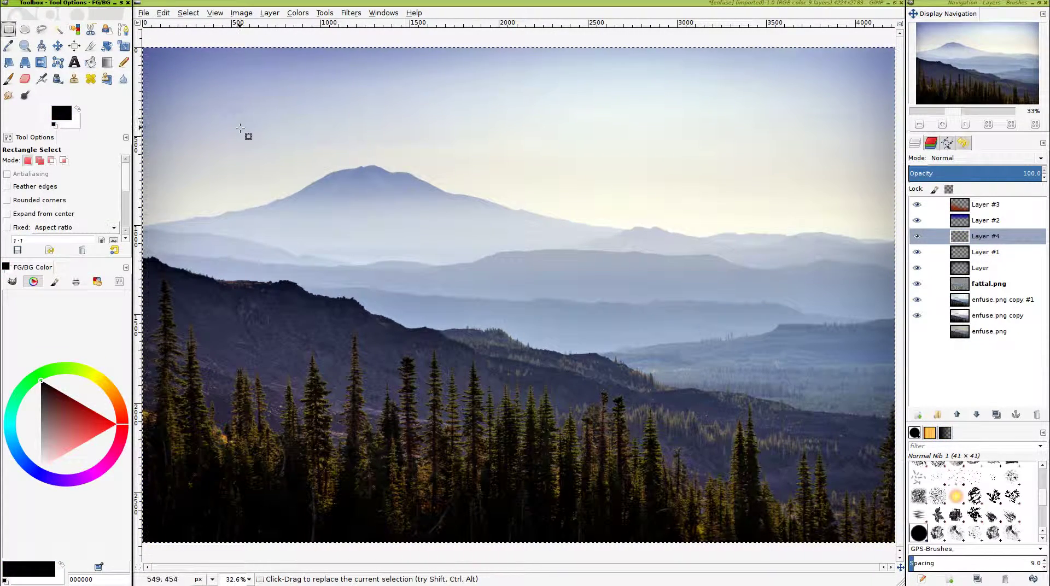
Select a large rectangle over the middle and lower landscape, leaving a margin on all sides, and feather the selection by 2500 px
{"action": "left_click_drag", "start_coordinate": [243, 151], "coordinate": [808, 501]}
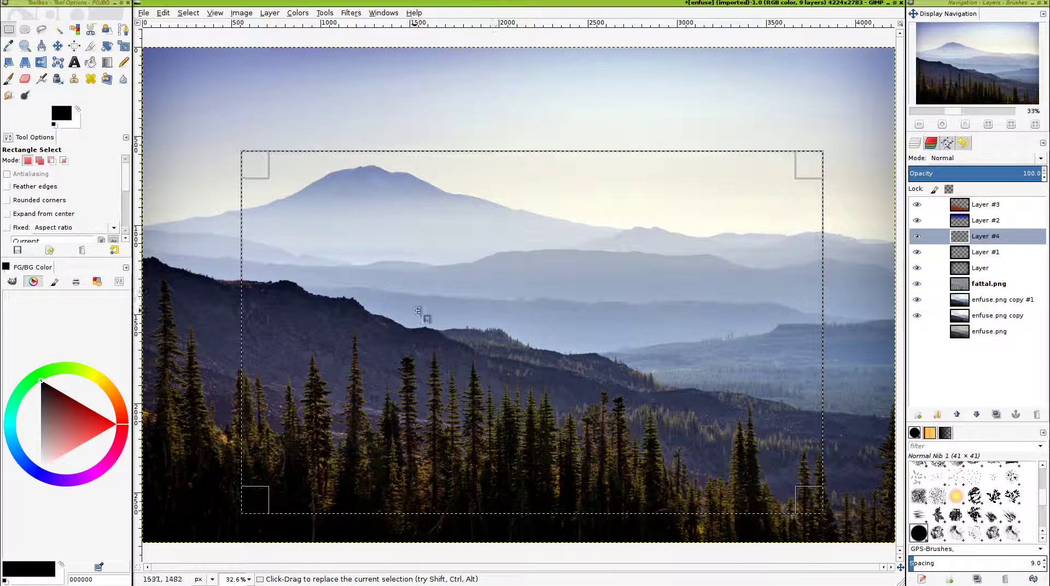
{"action": "left_click_drag", "start_coordinate": [486, 333], "coordinate": [473, 321]}
{"action": "key", "text": "alt+s"}
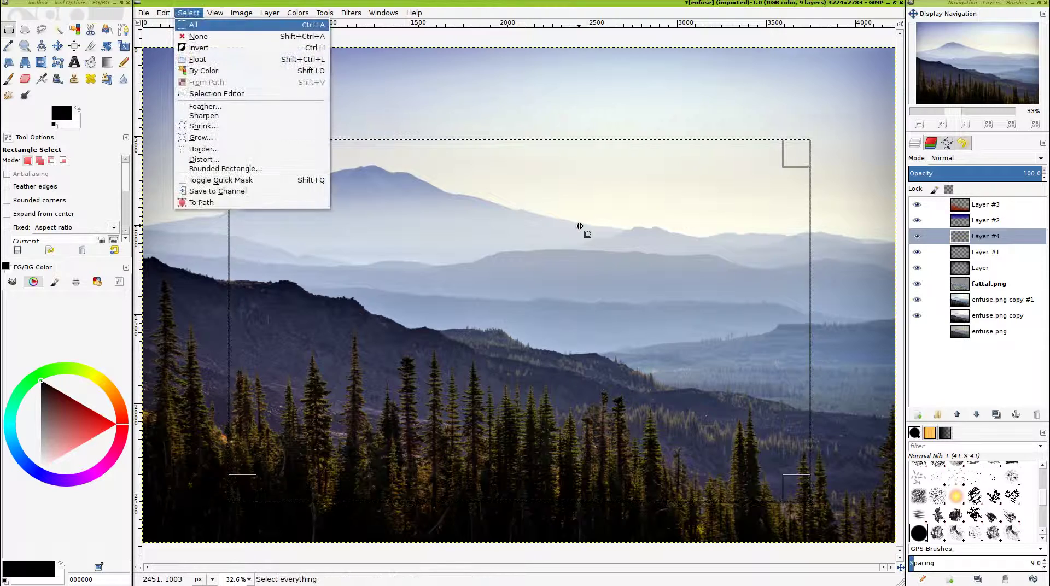
{"action": "key", "text": "f"}
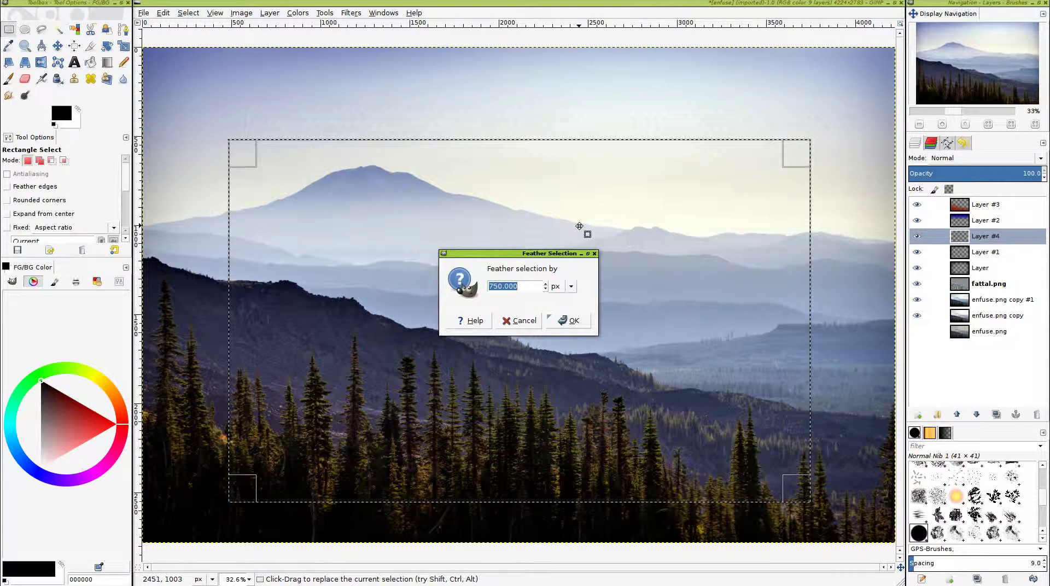
{"action": "type", "text": "2500"}
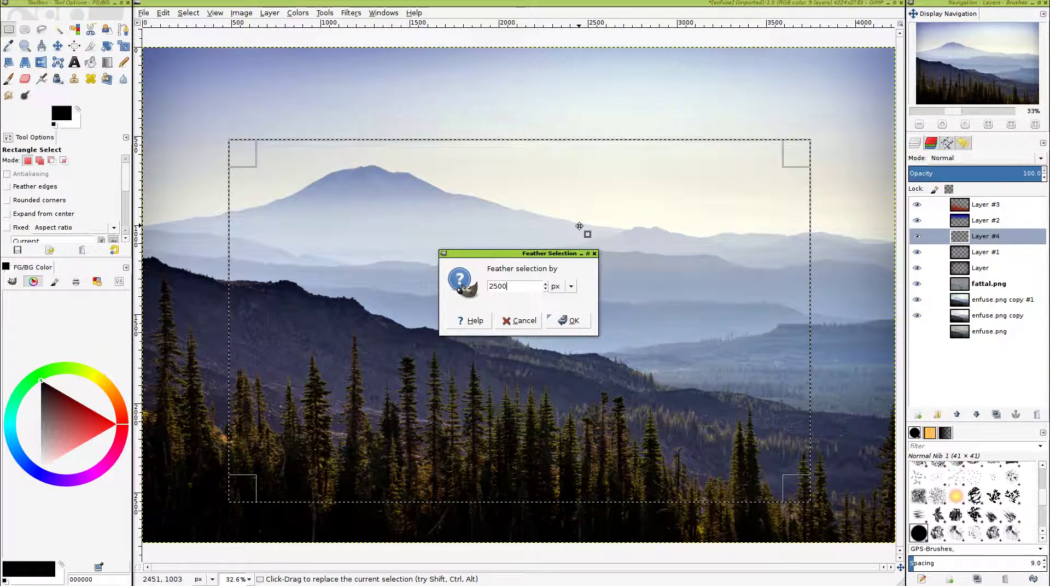
{"action": "key", "text": "Return"}
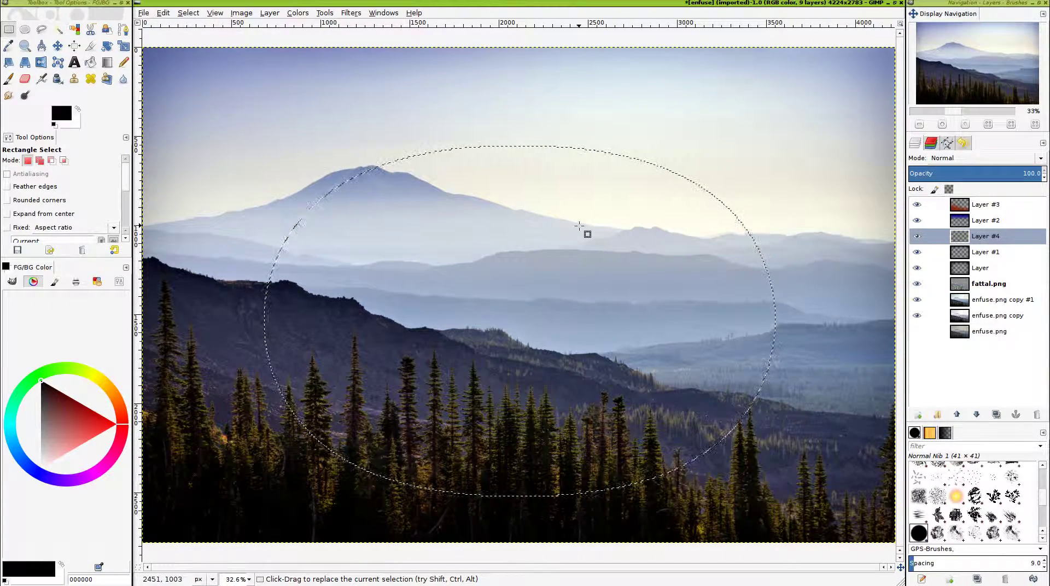
Fill the inverted feathered selection with black on Layer #4 and set that layer's blend mode to Overlay
{"action": "key", "text": "shift+b"}
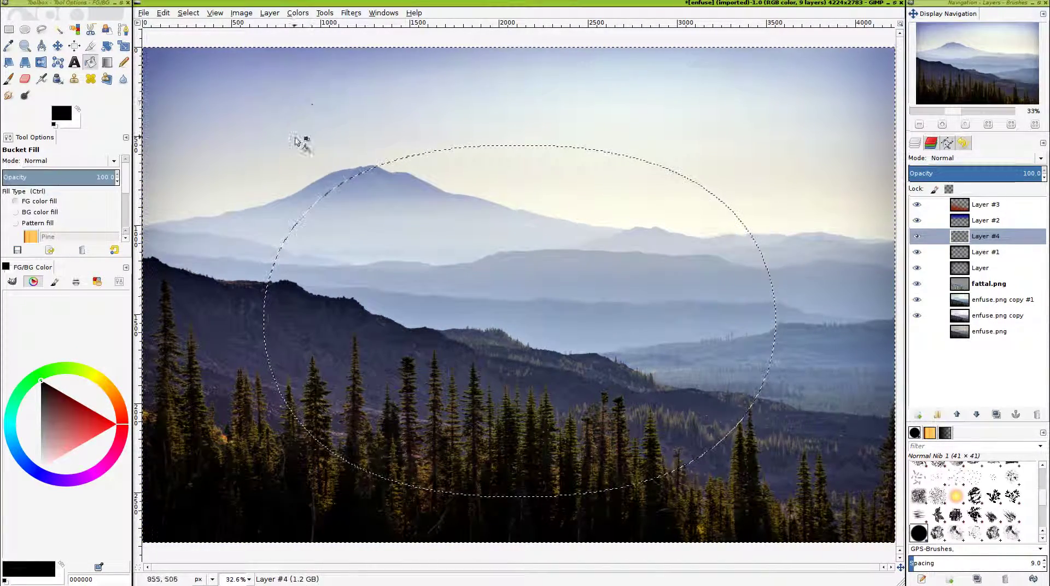
{"action": "left_click", "coordinate": [295, 139]}
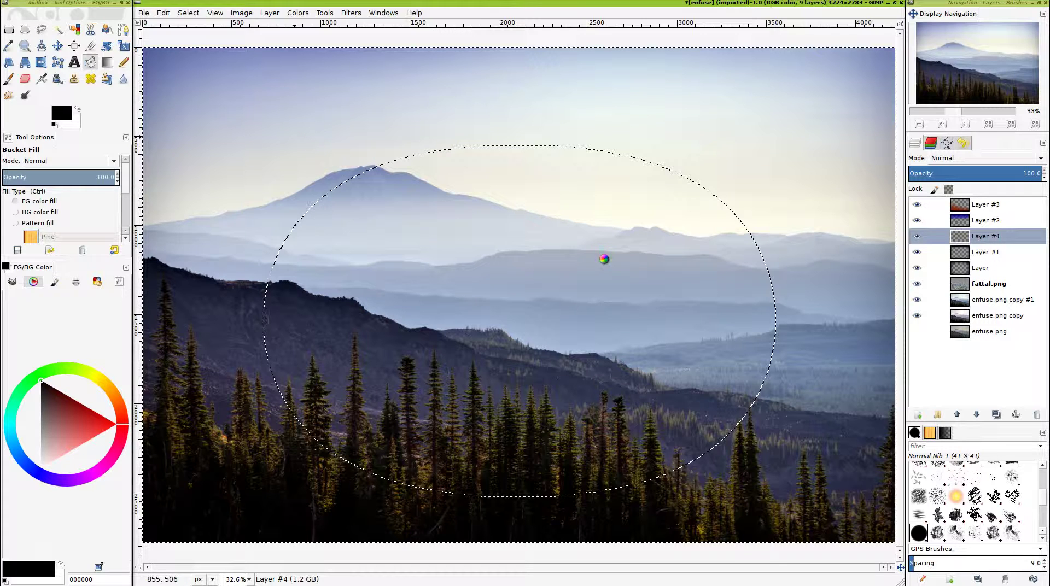
{"action": "left_click", "coordinate": [975, 164]}
{"action": "left_click", "coordinate": [973, 272]}
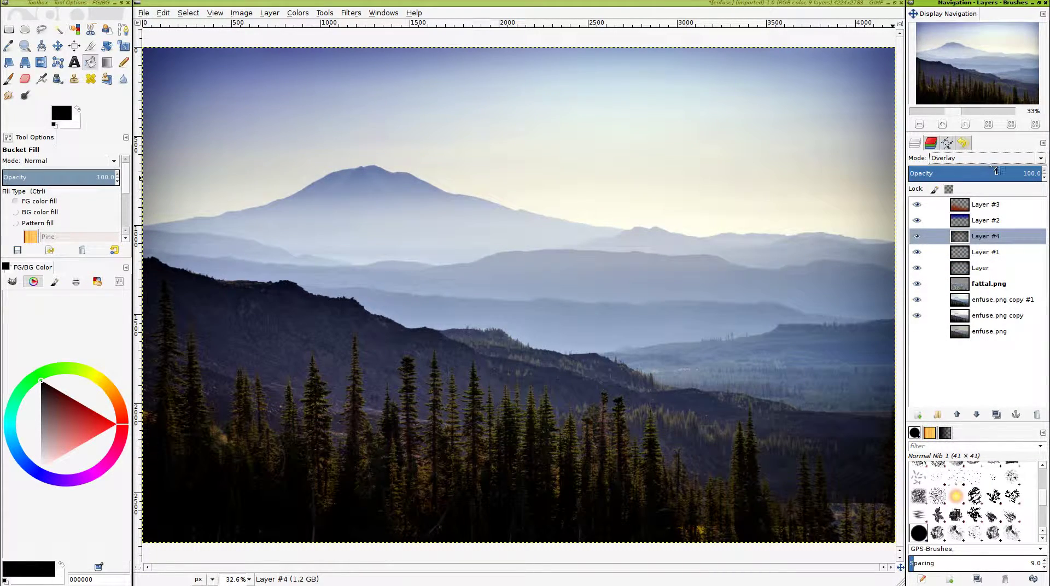
Try lowering Layer #4's opacity to about 44.3 with the layer named Layer hidden, checking the effect with Layer #1 off and on
{"action": "left_click", "coordinate": [917, 267]}
{"action": "left_click", "coordinate": [917, 251]}
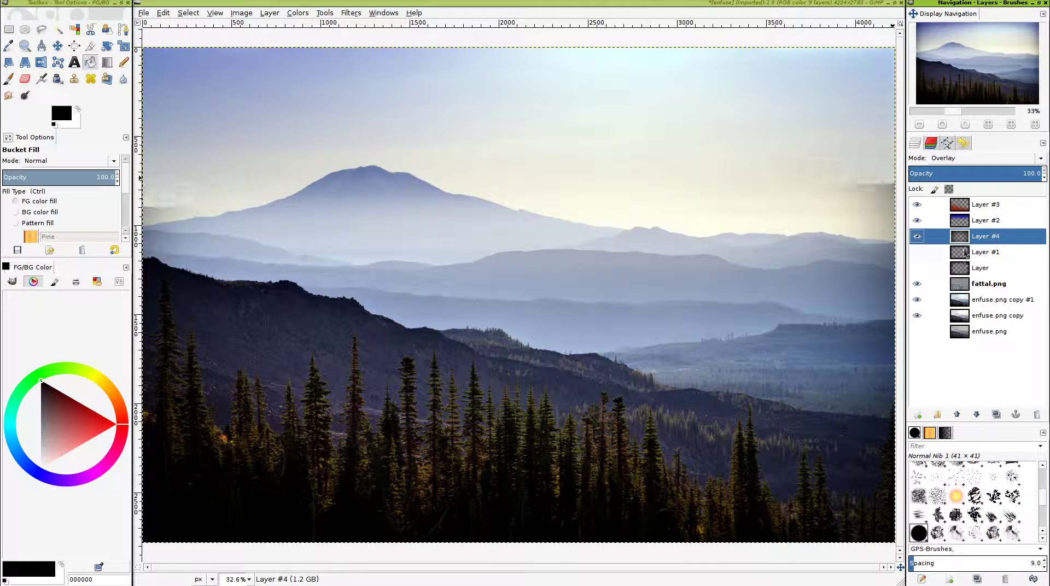
{"action": "left_click", "coordinate": [990, 172]}
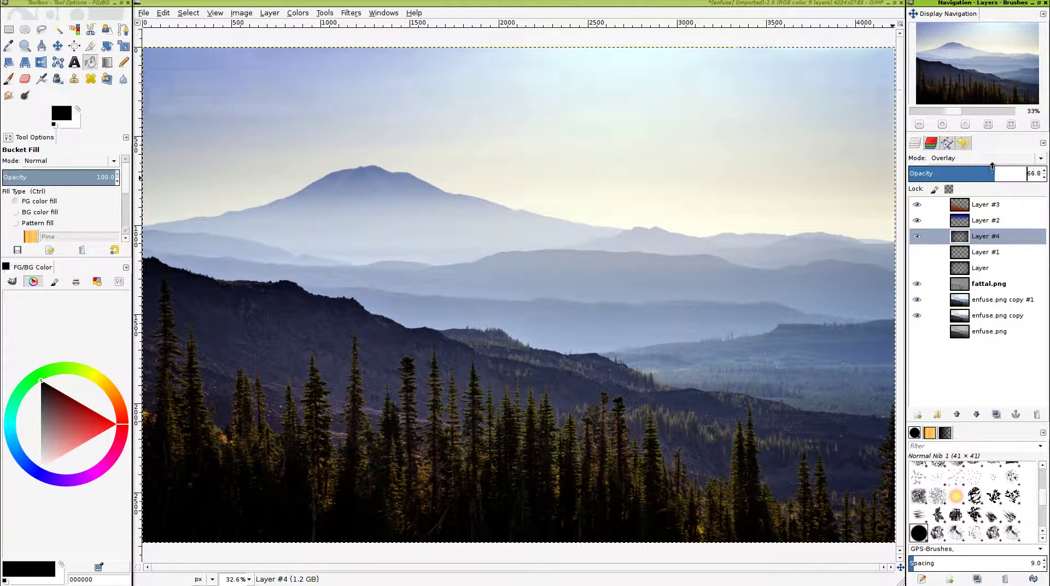
{"action": "left_click", "coordinate": [917, 251]}
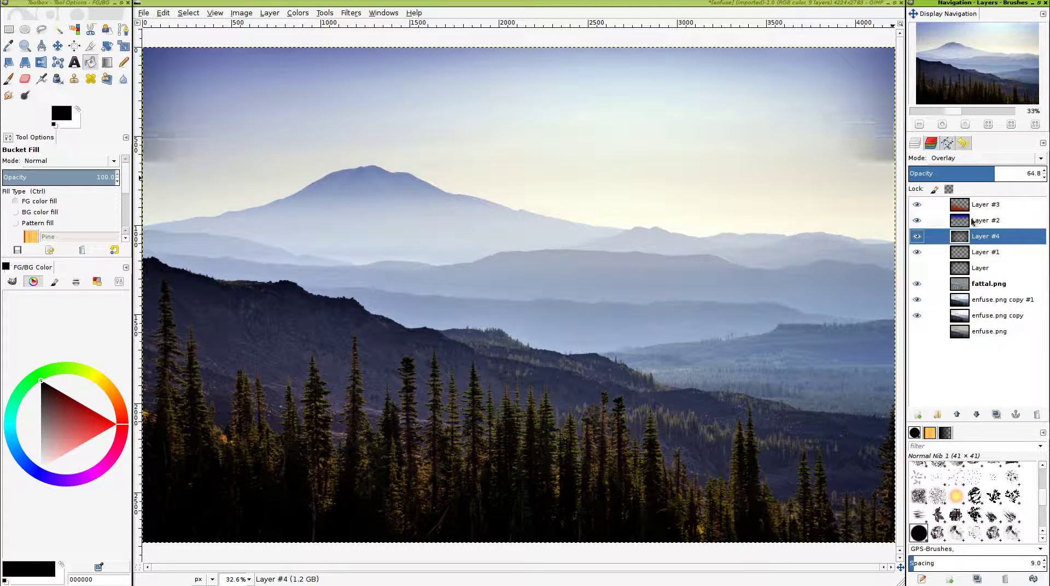
{"action": "left_click_drag", "start_coordinate": [996, 171], "coordinate": [964, 167]}
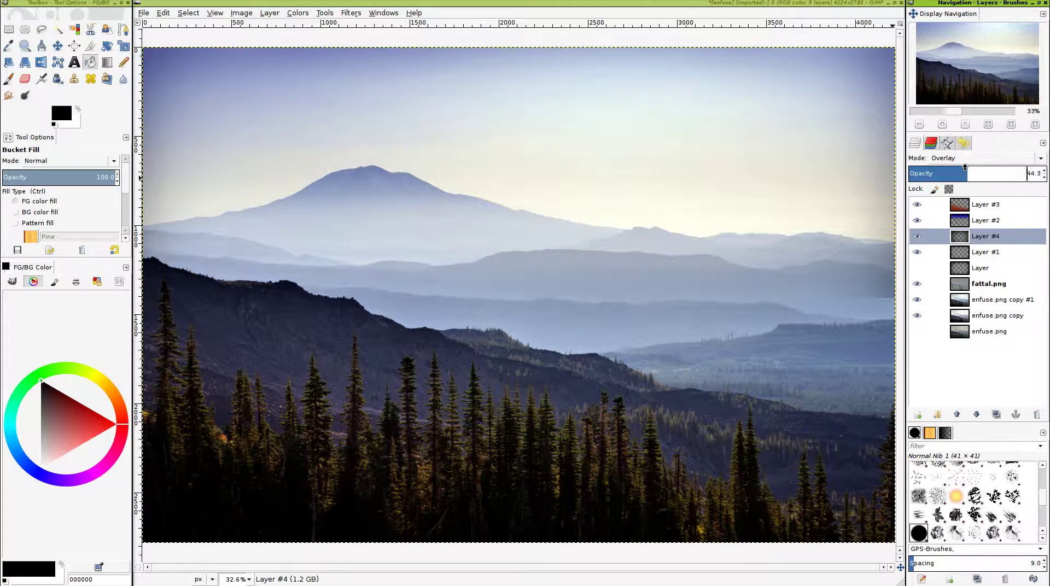
Show the vignette layer named Layer, move it above Layer #4, and set its opacity to about 55.3
{"action": "left_click", "coordinate": [980, 268]}
{"action": "left_click", "coordinate": [917, 268]}
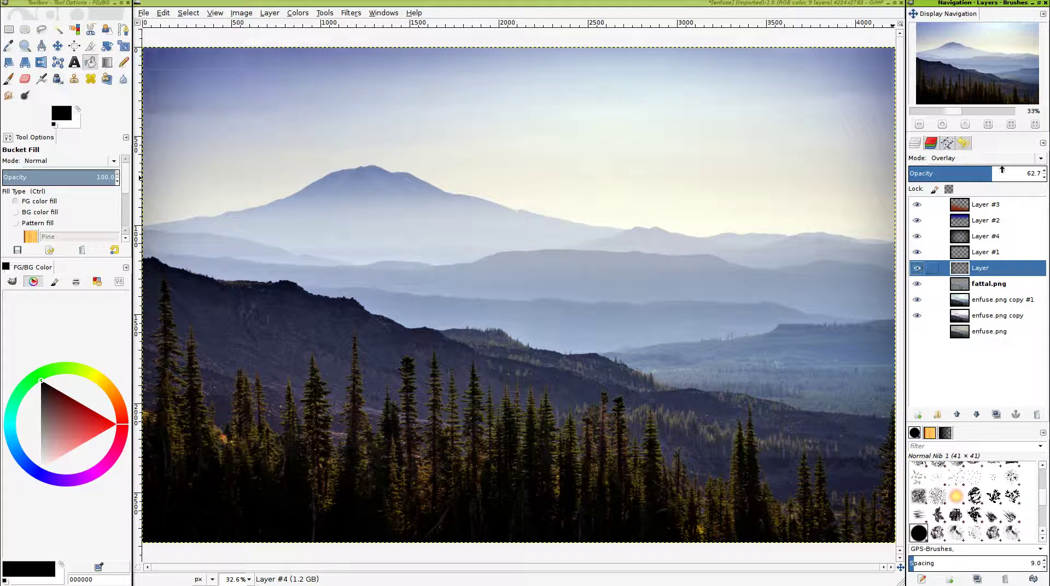
{"action": "left_click_drag", "start_coordinate": [1002, 171], "coordinate": [1030, 170]}
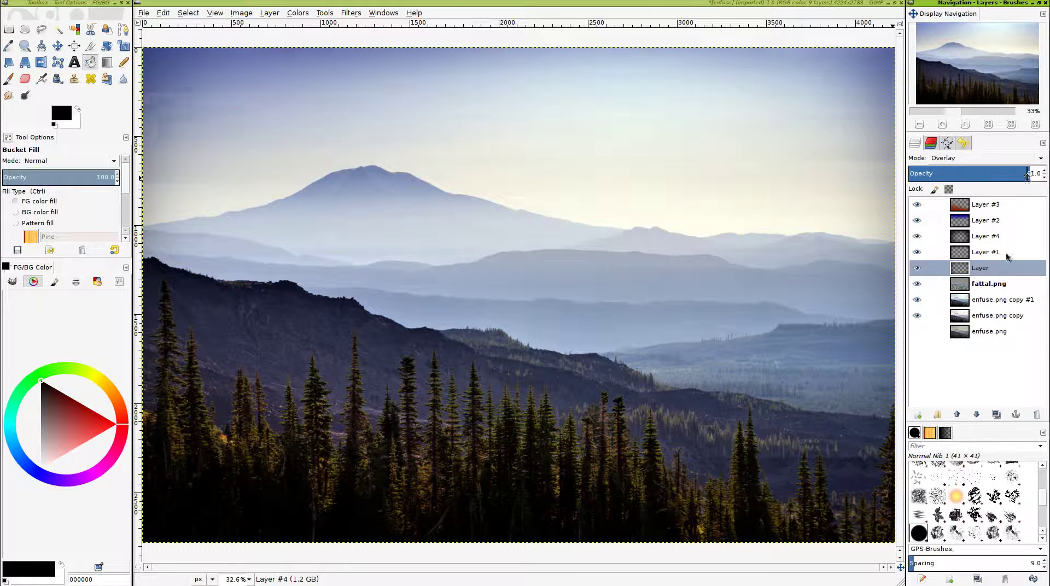
{"action": "left_click_drag", "start_coordinate": [984, 268], "coordinate": [975, 237]}
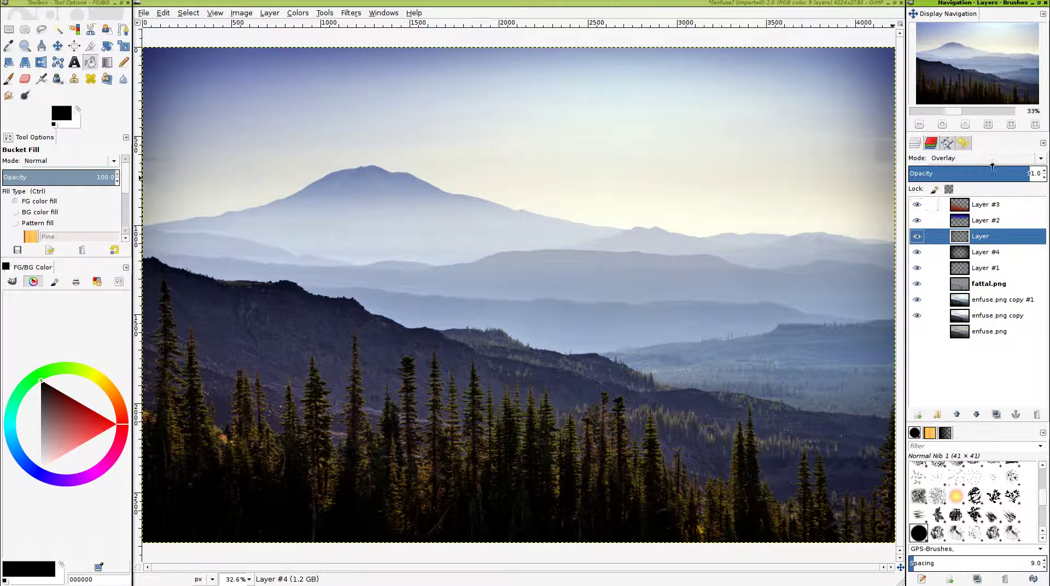
{"action": "left_click_drag", "start_coordinate": [1014, 169], "coordinate": [980, 168]}
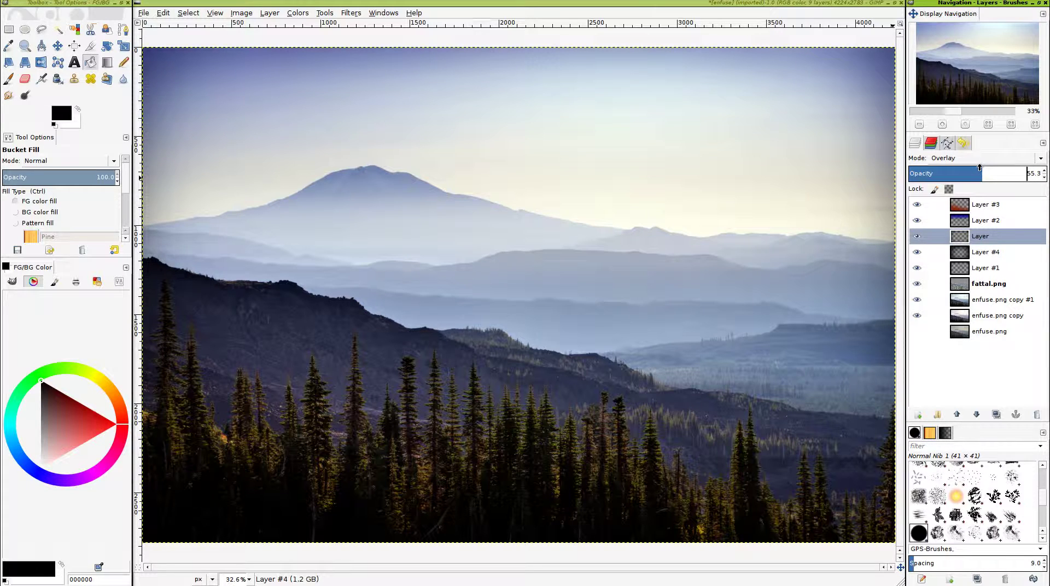
Lower Layer #1's opacity to about 29.1 and set Layer #4's opacity to about 62.3
{"action": "left_click", "coordinate": [972, 251]}
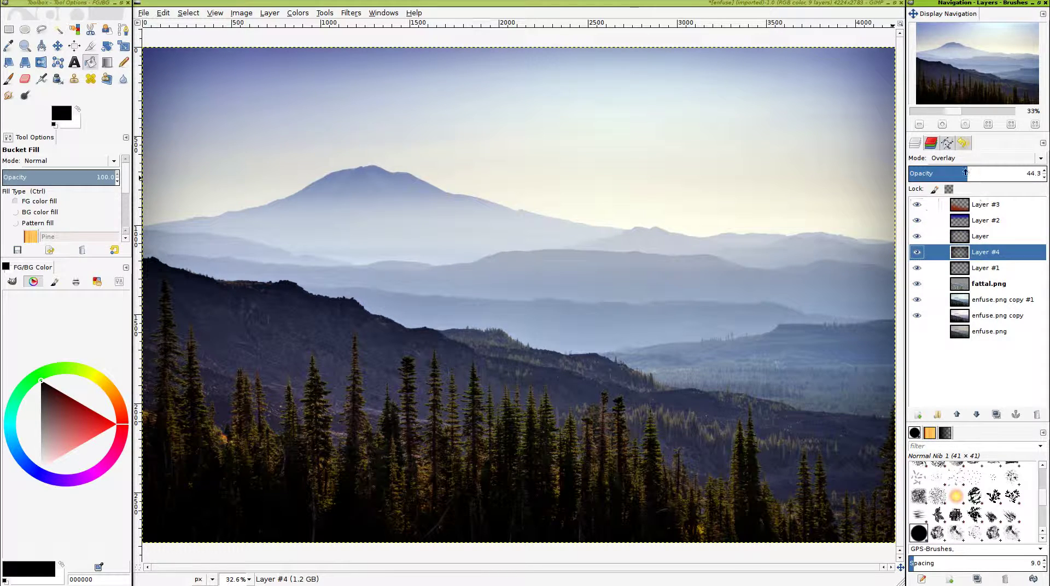
{"action": "left_click_drag", "start_coordinate": [965, 173], "coordinate": [945, 172]}
{"action": "left_click", "coordinate": [971, 268]}
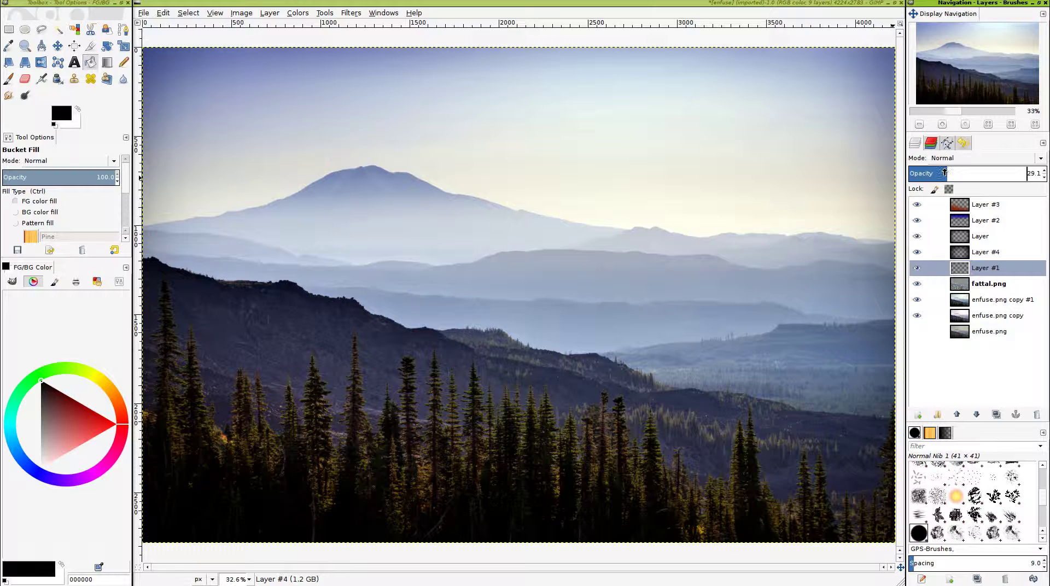
{"action": "left_click_drag", "start_coordinate": [950, 171], "coordinate": [988, 173]}
{"action": "left_click", "coordinate": [960, 253]}
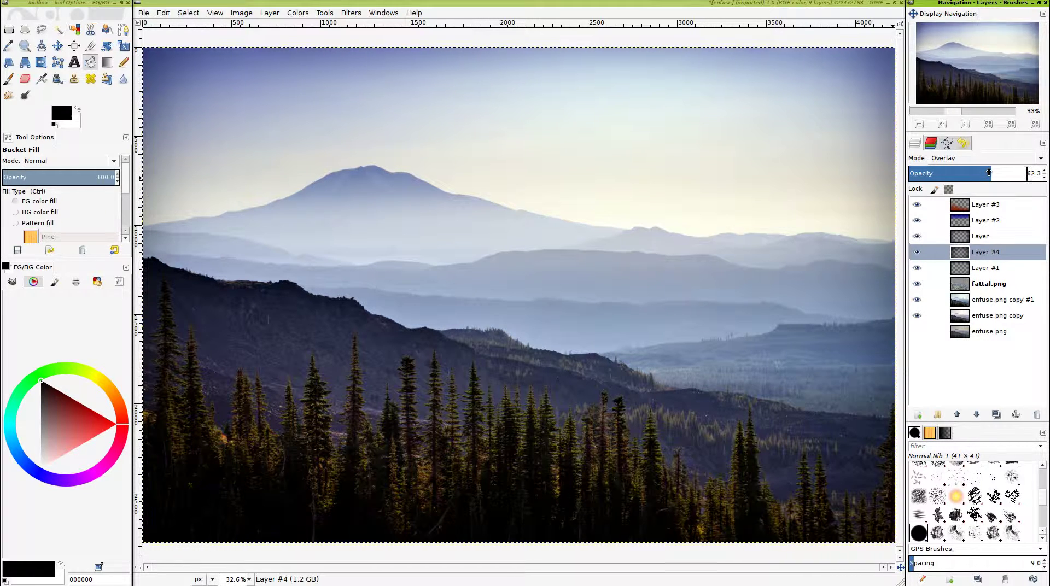
Lower Layer #4's opacity slightly, then set the opacity of the layer named Layer to about 59.0 and Layer #1 to about 35.7
{"action": "left_click_drag", "start_coordinate": [988, 173], "coordinate": [981, 172]}
{"action": "left_click", "coordinate": [974, 236]}
{"action": "left_click", "coordinate": [981, 173]}
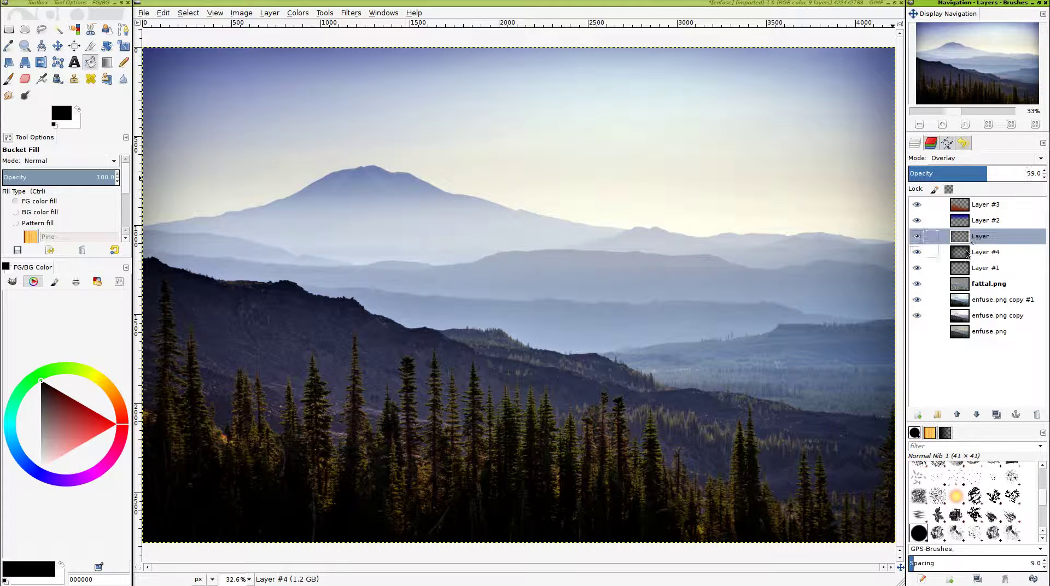
{"action": "left_click", "coordinate": [979, 268]}
{"action": "mouse_move", "coordinate": [954, 173]}
{"action": "left_mouse_down"}
{"action": "mouse_move", "coordinate": [976, 175]}
{"action": "mouse_move", "coordinate": [953, 173]}
{"action": "left_mouse_up"}
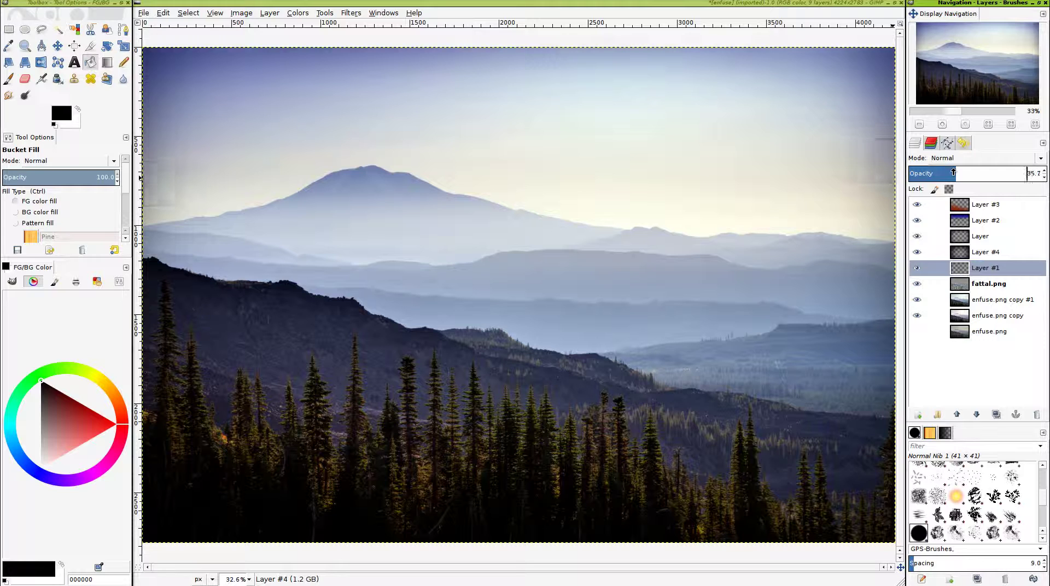
Hide the five overlay layers above fattal.png: Layer #1, Layer #4, Layer, Layer #2 and Layer #3
{"action": "left_click", "coordinate": [965, 206]}
{"action": "left_click", "coordinate": [917, 268]}
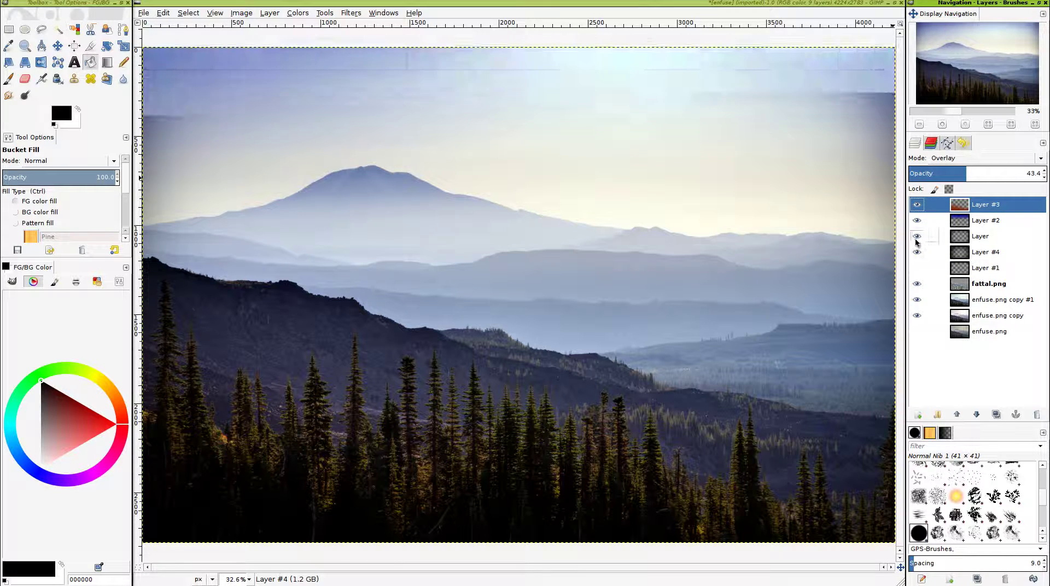
{"action": "left_click", "coordinate": [917, 268]}
{"action": "left_click_drag", "start_coordinate": [918, 252], "coordinate": [917, 204]}
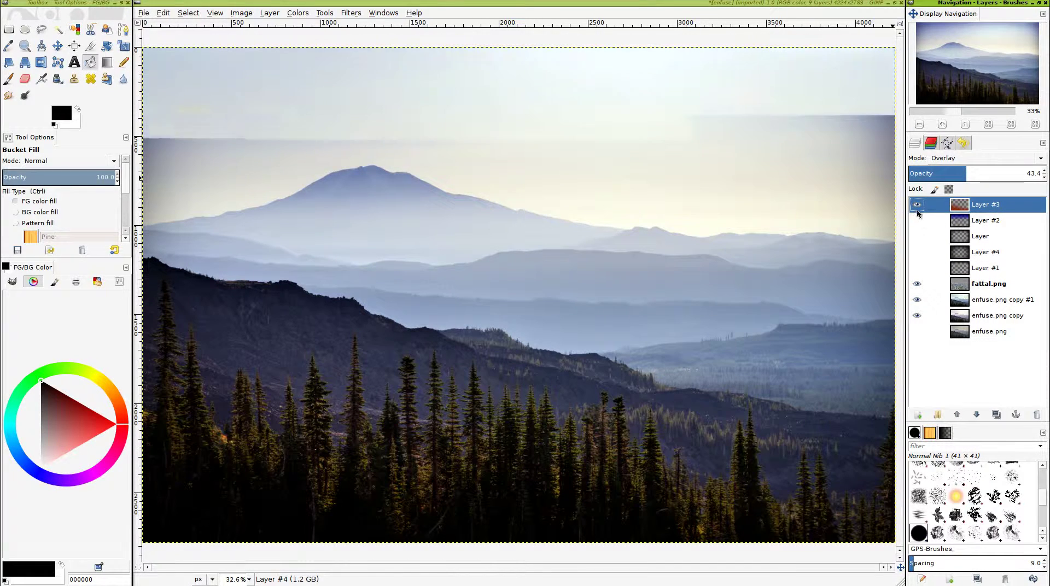
Create a new layer from the visible image, place it directly above fattal.png, and show the five overlay layers again
{"action": "left_click", "coordinate": [985, 283]}
{"action": "left_click", "coordinate": [979, 205]}
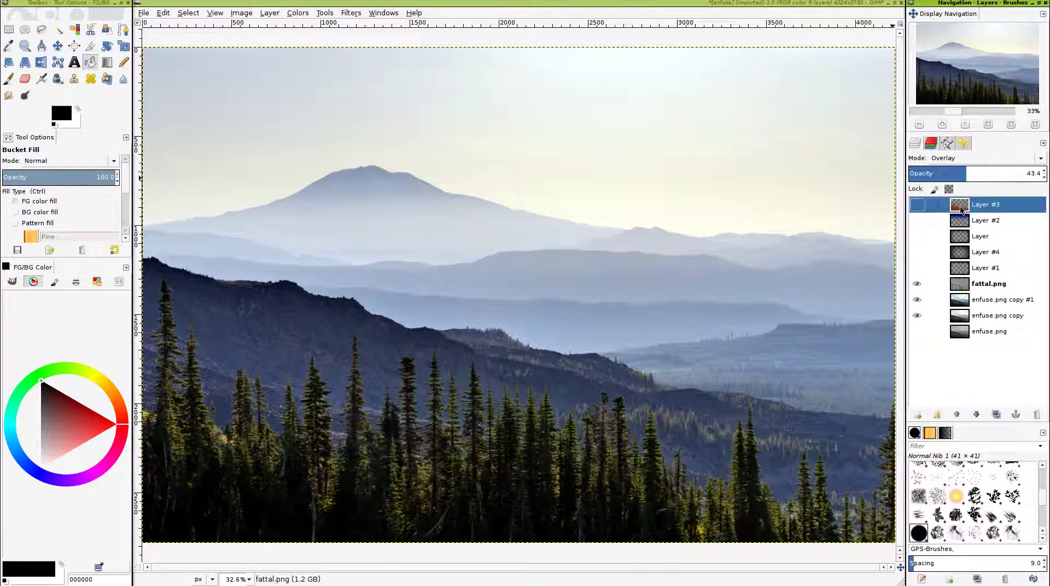
{"action": "right_click", "coordinate": [958, 207]}
{"action": "left_click", "coordinate": [892, 239]}
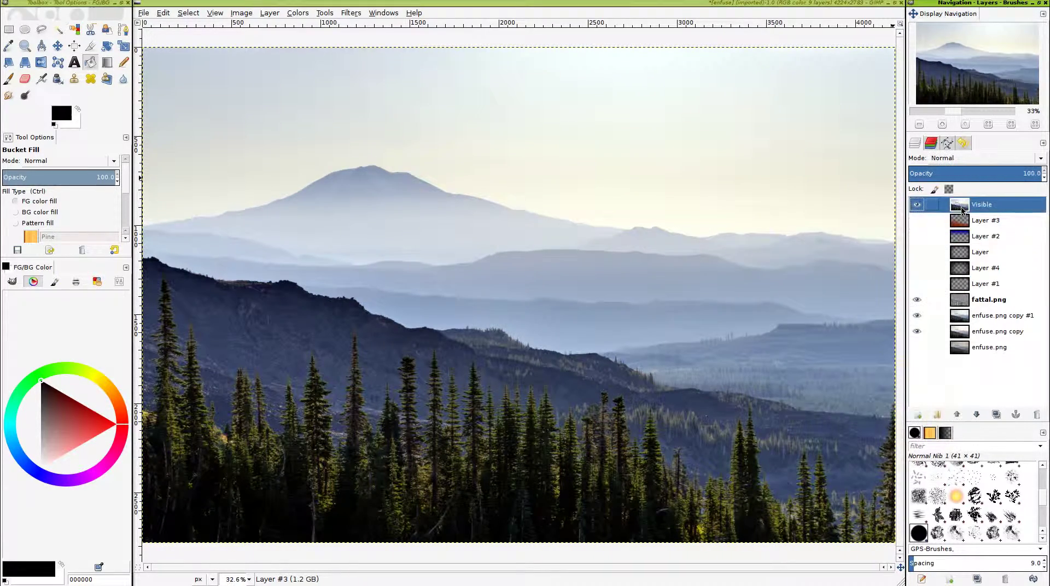
{"action": "left_click", "coordinate": [956, 288]}
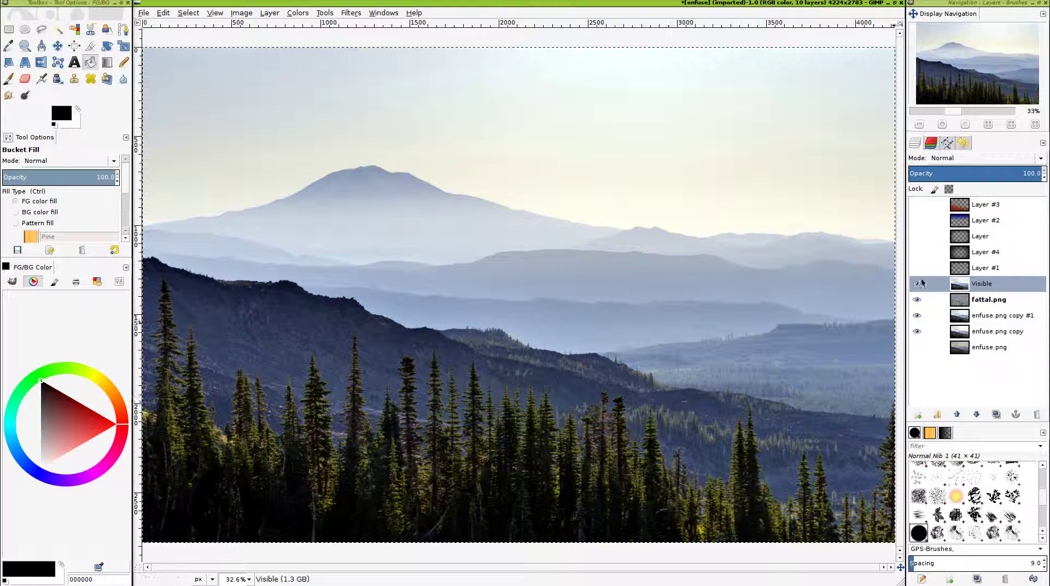
{"action": "left_click_drag", "start_coordinate": [917, 268], "coordinate": [917, 204]}
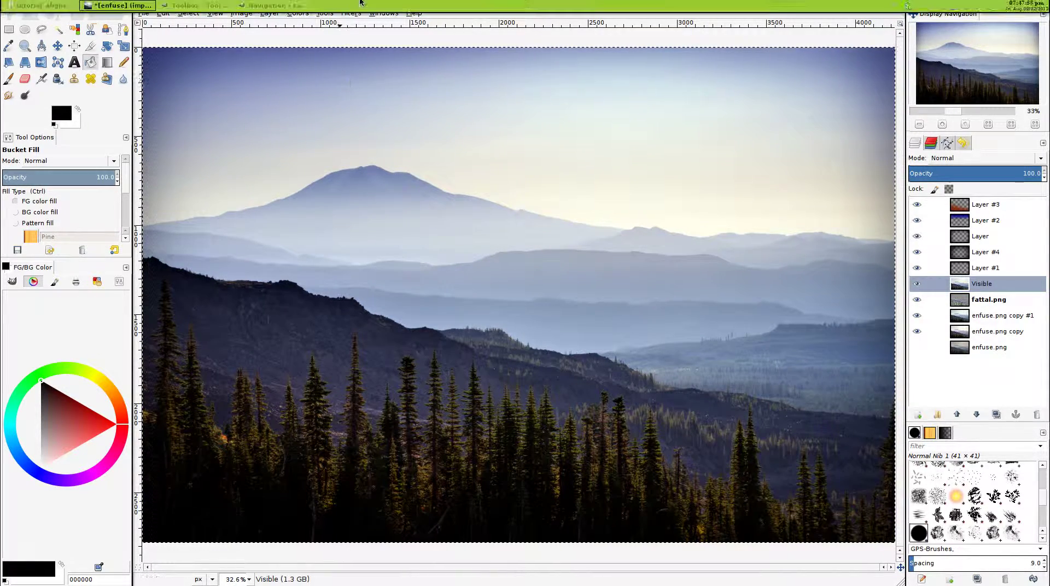
Apply a Gaussian Blur with a 65 px horizontal and vertical radius to the Visible layer
{"action": "left_click", "coordinate": [351, 13]}
{"action": "mouse_move", "coordinate": [383, 61]}
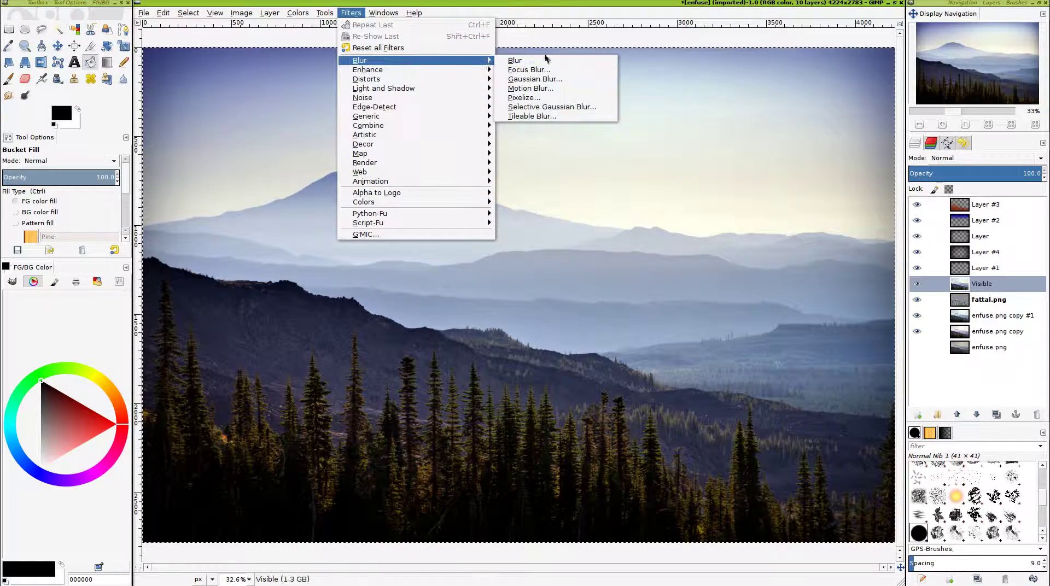
{"action": "left_click", "coordinate": [542, 80]}
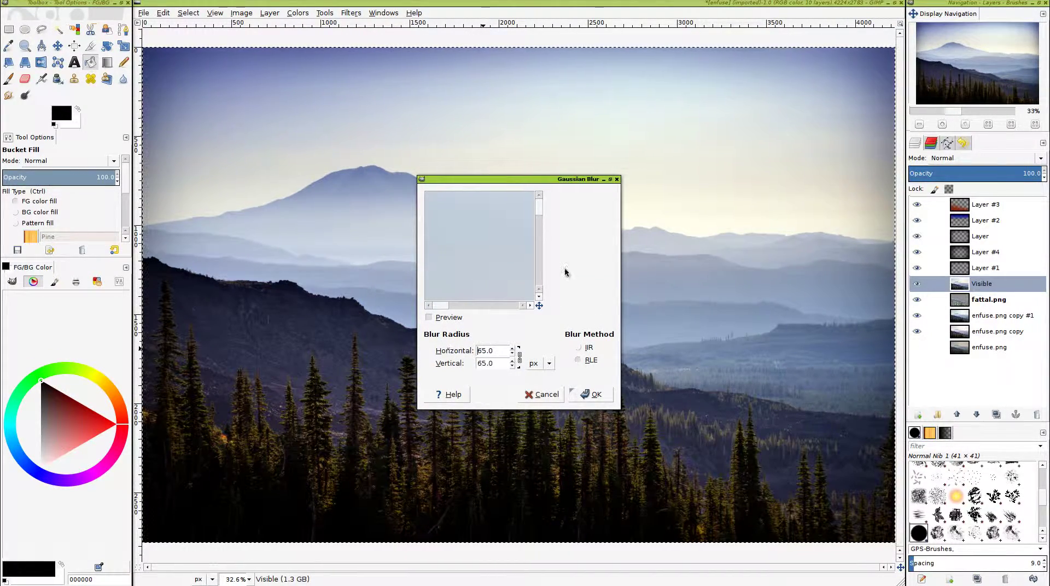
{"action": "left_click_drag", "start_coordinate": [536, 310], "coordinate": [552, 345]}
{"action": "left_click", "coordinate": [591, 398]}
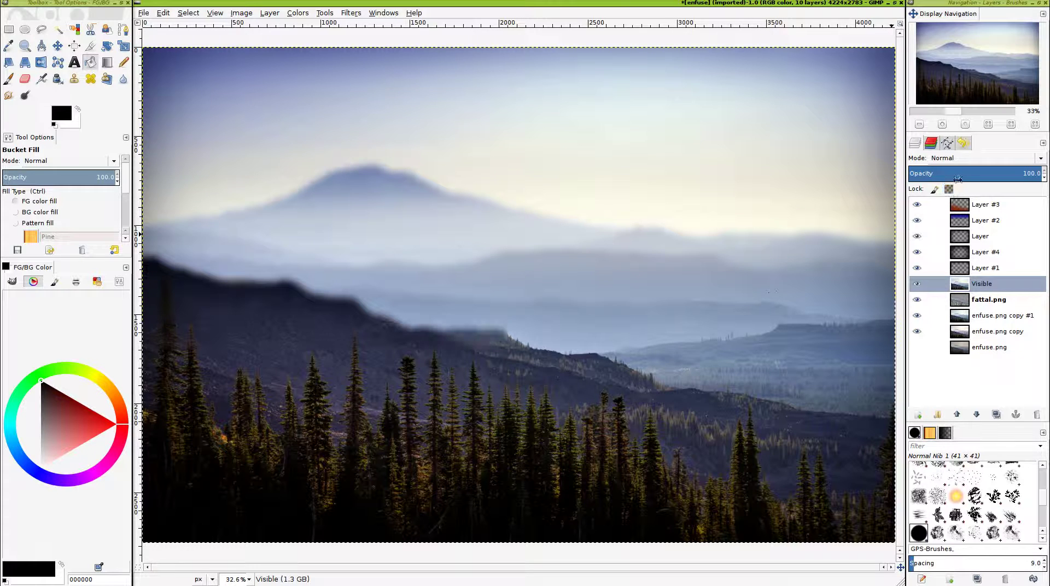
Set the blurred Visible layer's blend mode to Overlay and its opacity to about 16.8, checking the effect on the dark ridge
{"action": "left_click", "coordinate": [979, 158]}
{"action": "left_click", "coordinate": [978, 268]}
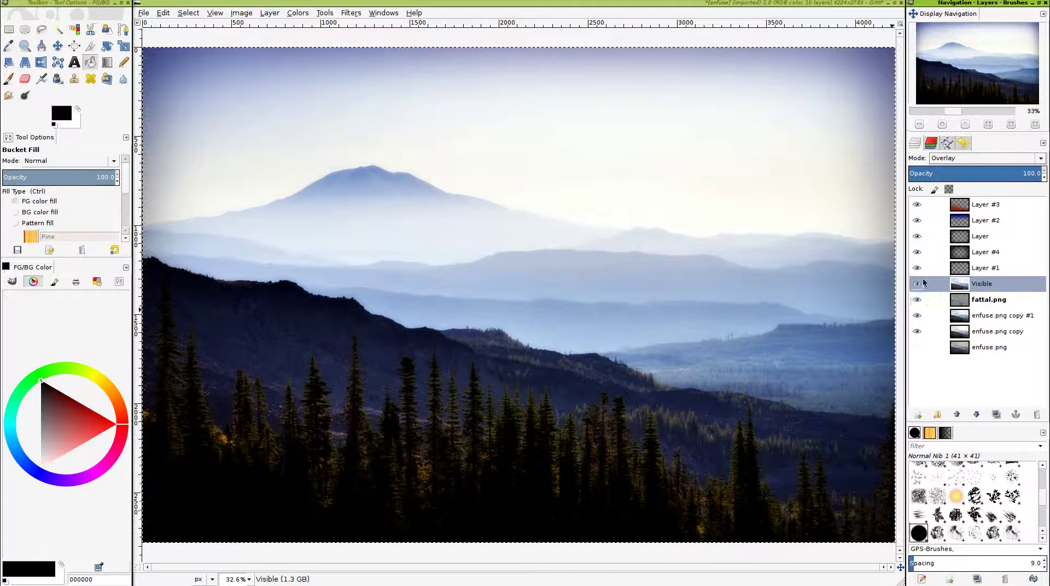
{"action": "left_click_drag", "start_coordinate": [951, 173], "coordinate": [928, 173]}
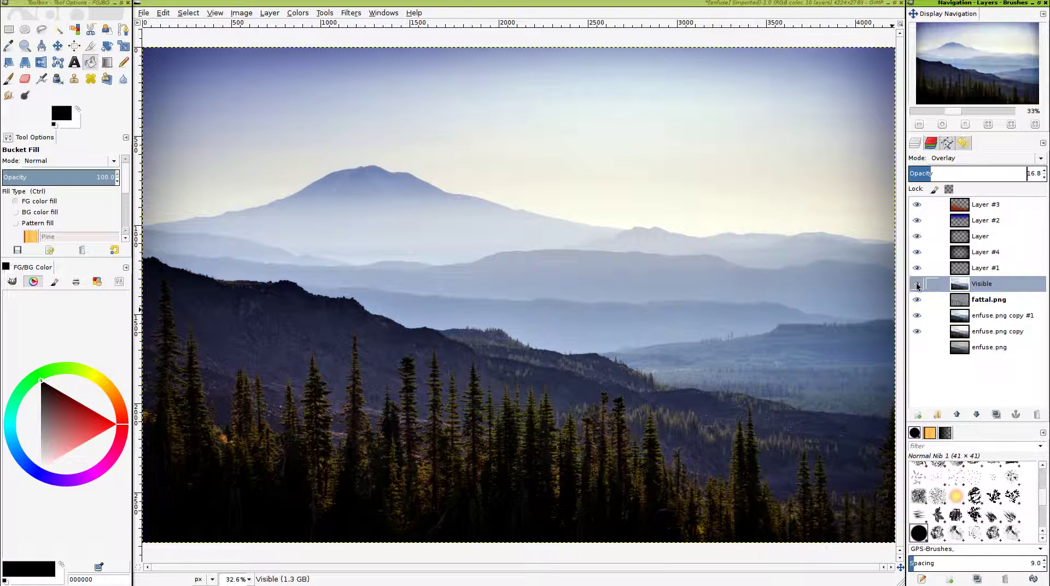
{"action": "left_click", "coordinate": [917, 284]}
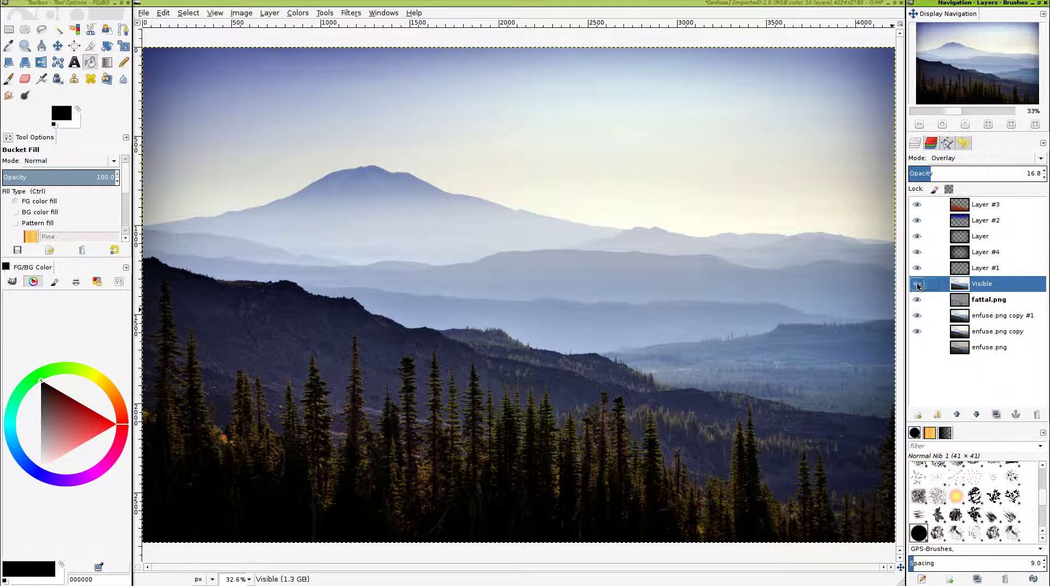
{"action": "scroll", "coordinate": [356, 314], "scroll_direction": "up", "scroll_amount": 6, "text": "ctrl"}
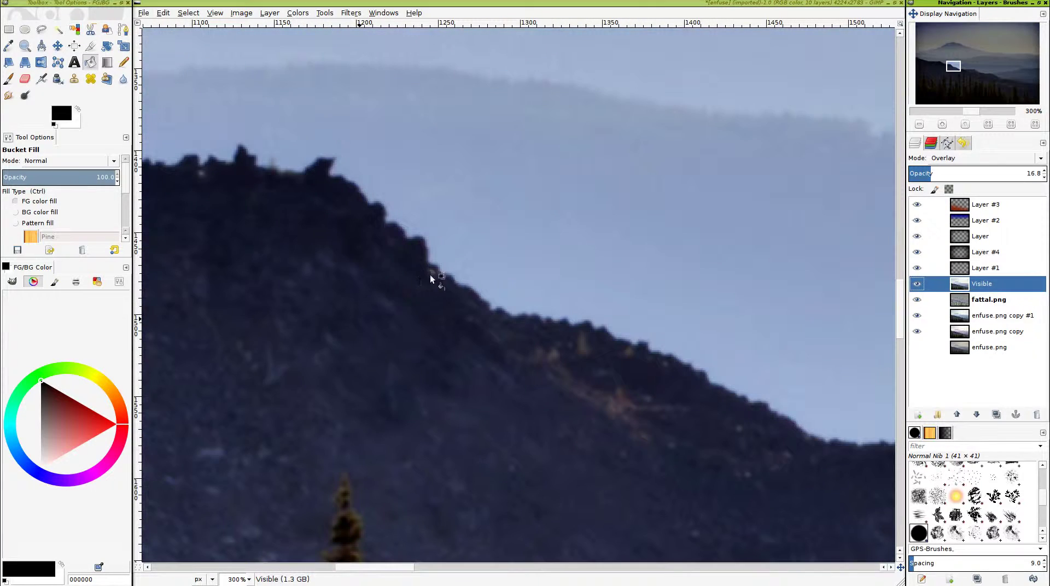
{"action": "scroll", "coordinate": [512, 352], "scroll_direction": "down", "scroll_amount": 4, "text": "ctrl"}
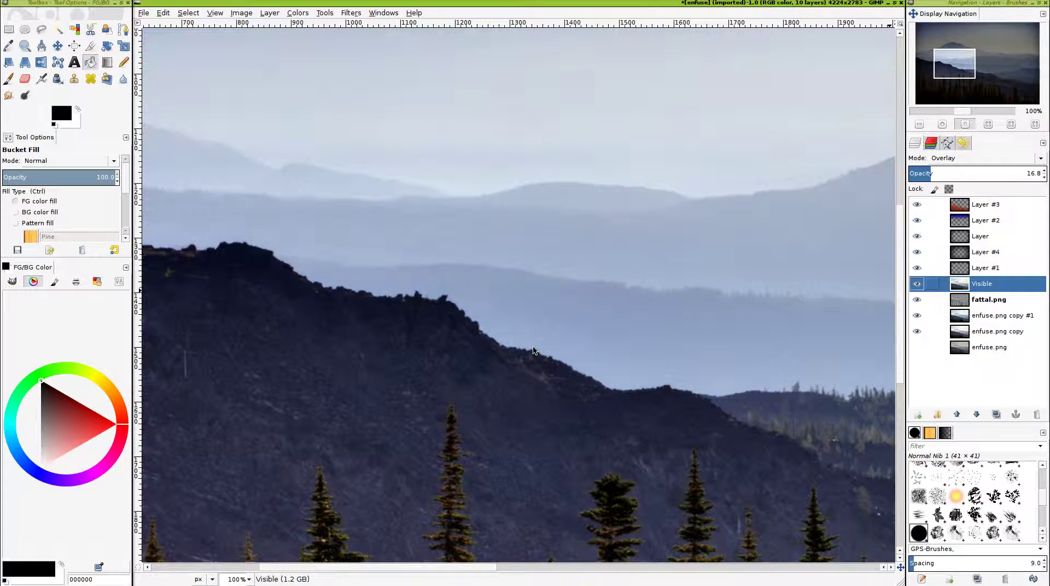
{"action": "key", "text": "shift+ctrl+j"}
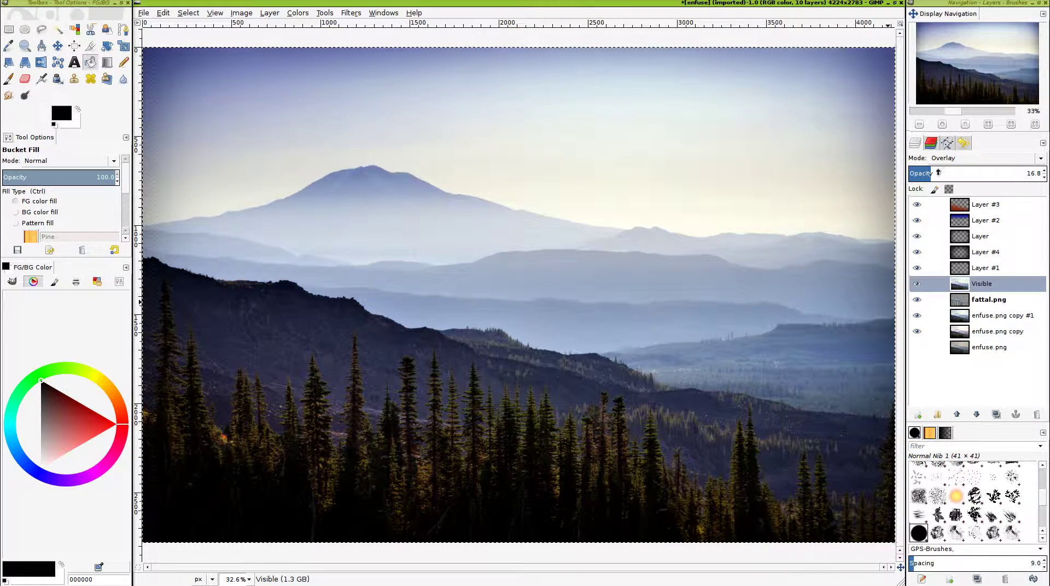
Raise the Visible layer's opacity to about 36.1 and compare the image with the layer off and on
{"action": "left_click", "coordinate": [1018, 173]}
{"action": "left_click_drag", "start_coordinate": [1018, 173], "coordinate": [956, 173]}
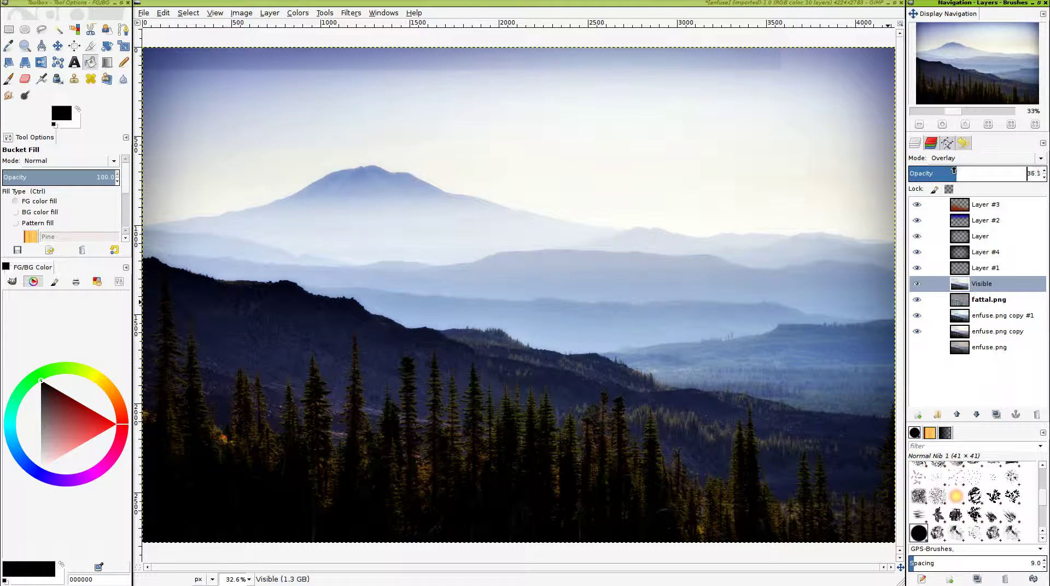
{"action": "left_click", "coordinate": [920, 284]}
{"action": "left_click", "coordinate": [920, 284]}
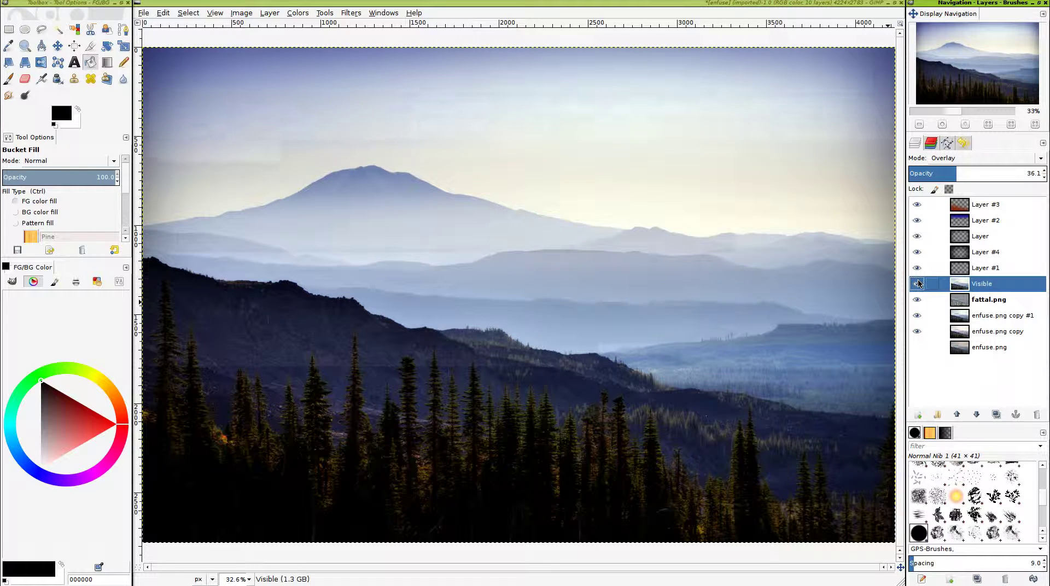
{"action": "left_click", "coordinate": [920, 284]}
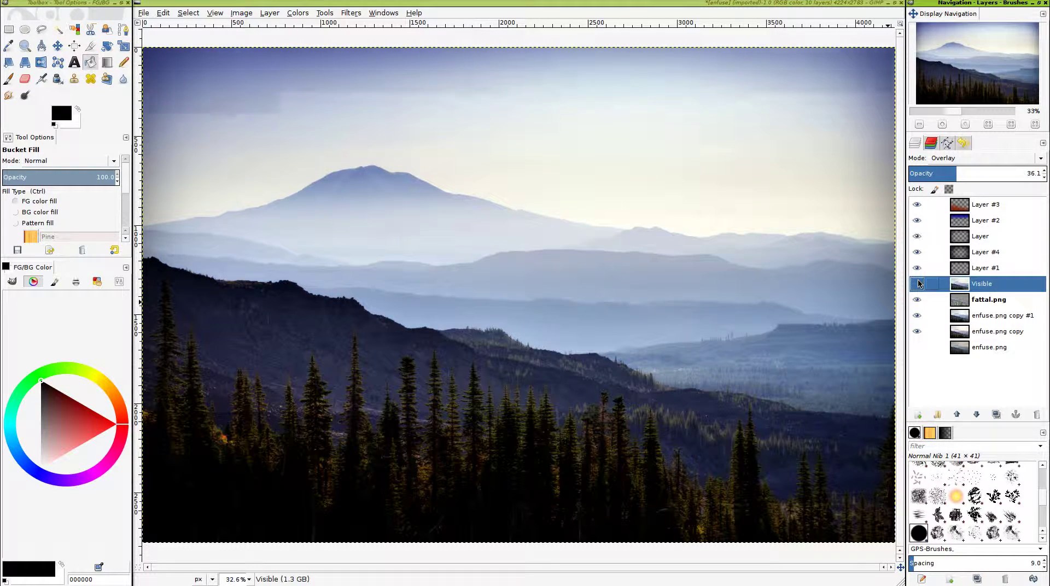
{"action": "left_click", "coordinate": [920, 284]}
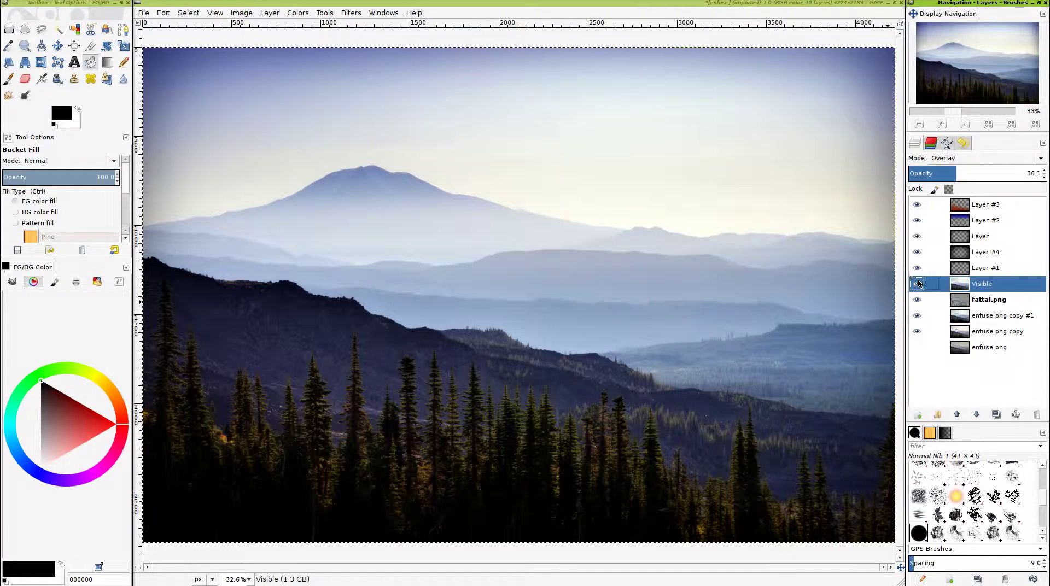
{"action": "left_click", "coordinate": [919, 284]}
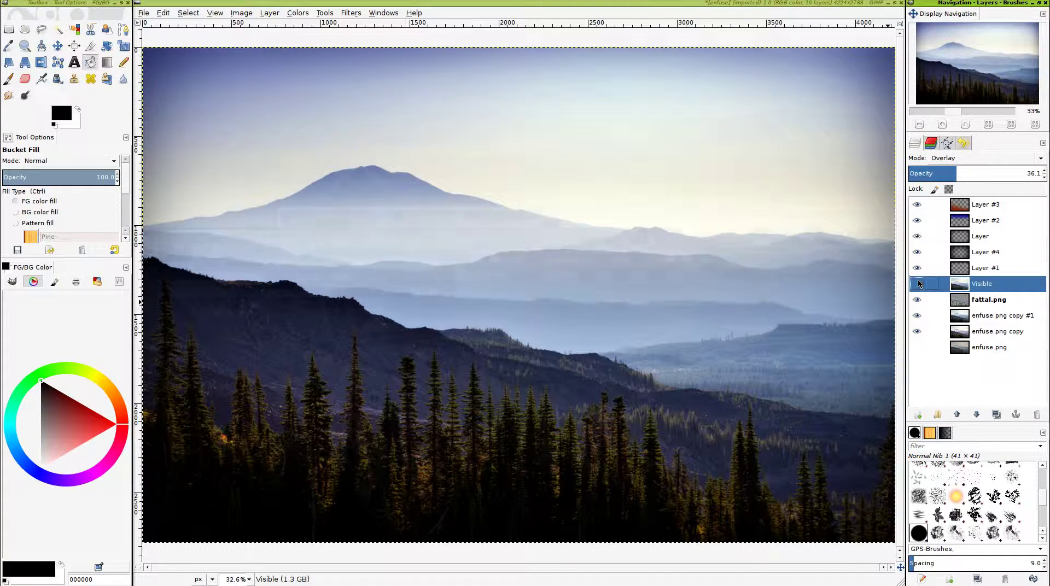
{"action": "left_click", "coordinate": [919, 284]}
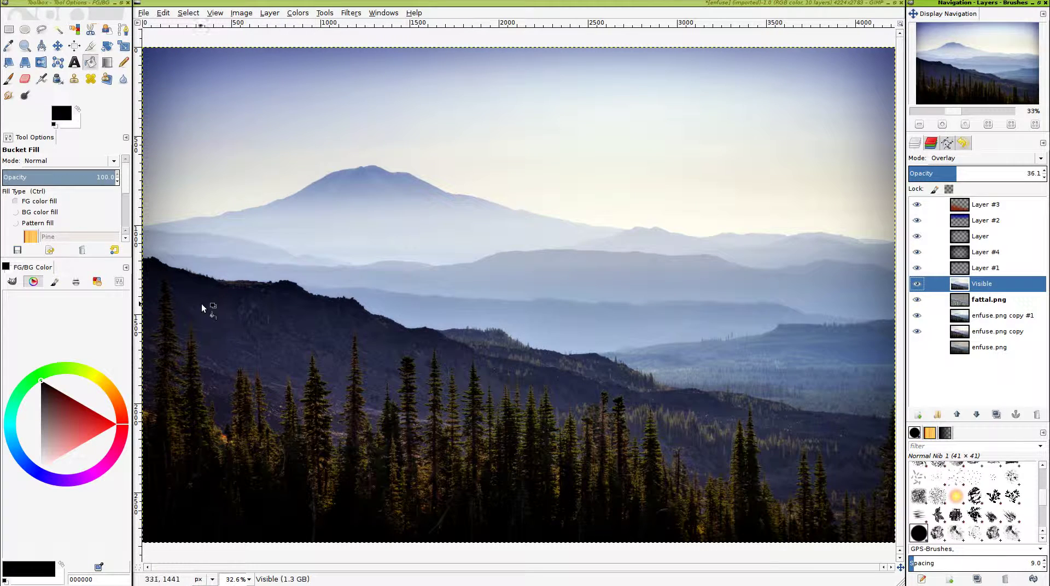
Add a layer mask to the Visible layer, initialized to black (full transparency)
{"action": "right_click", "coordinate": [964, 284]}
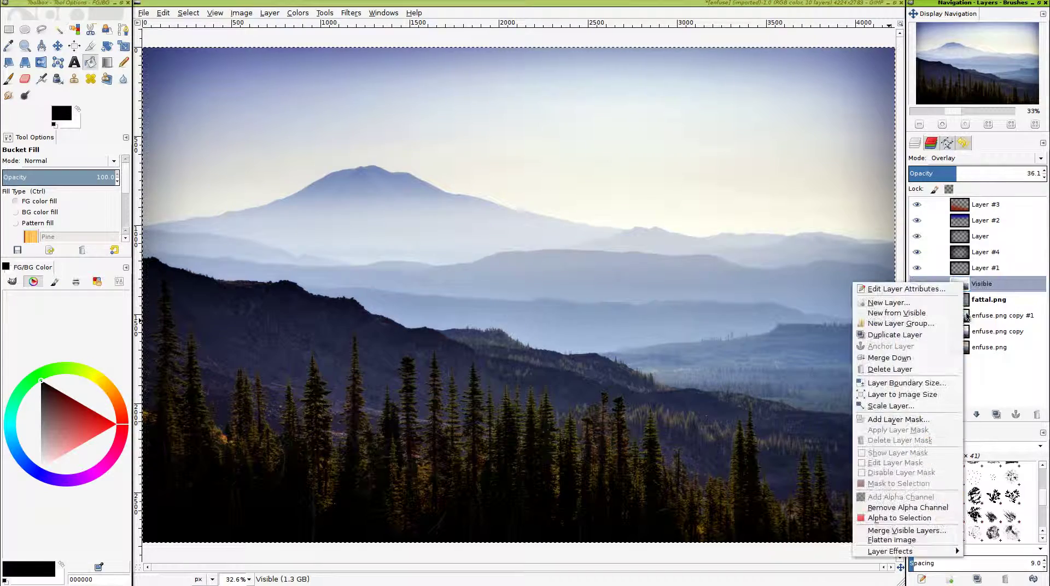
{"action": "left_click", "coordinate": [895, 420]}
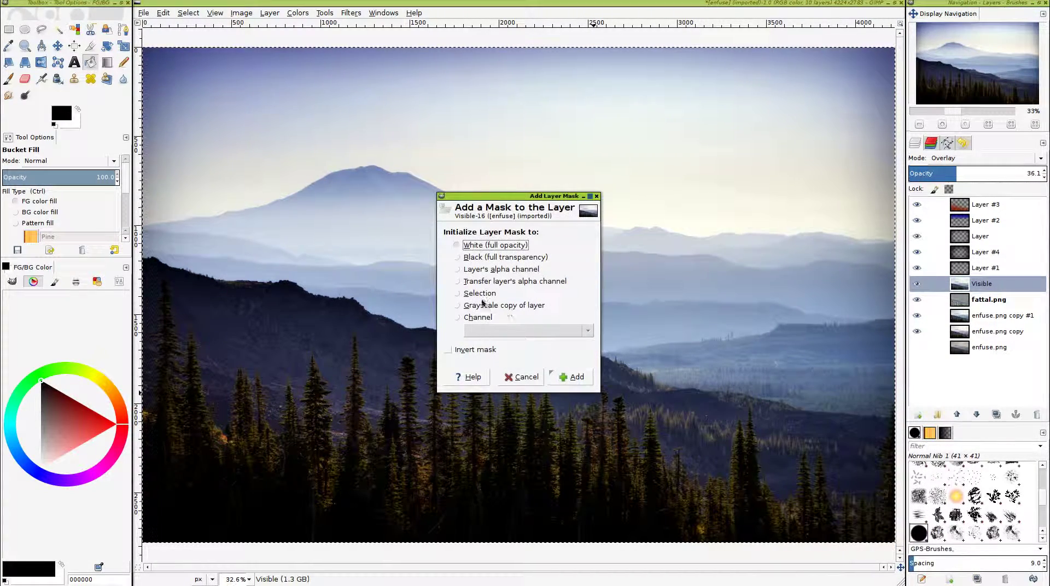
{"action": "left_click", "coordinate": [481, 257]}
{"action": "left_click", "coordinate": [562, 380]}
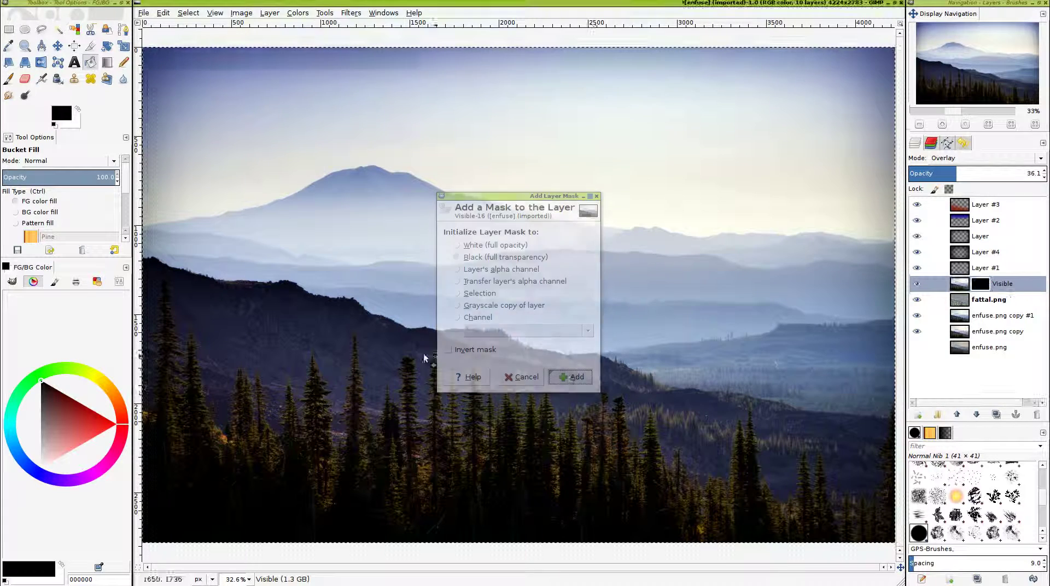
Paint white over the dark hillside and trees on the Visible layer's mask with the 2. Hardness 050 brush at size about 612
{"action": "left_click", "coordinate": [78, 108]}
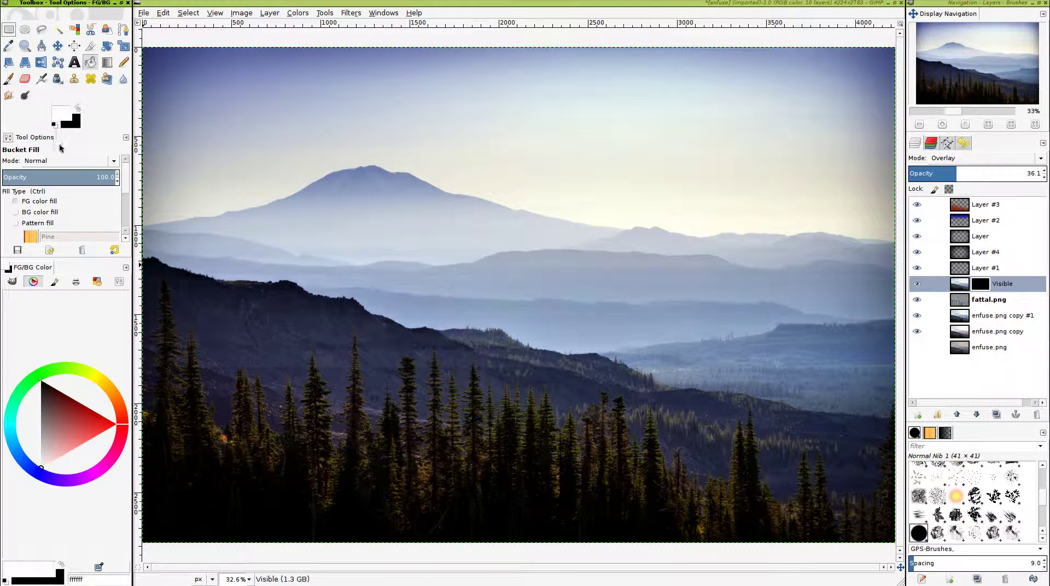
{"action": "key", "text": "p"}
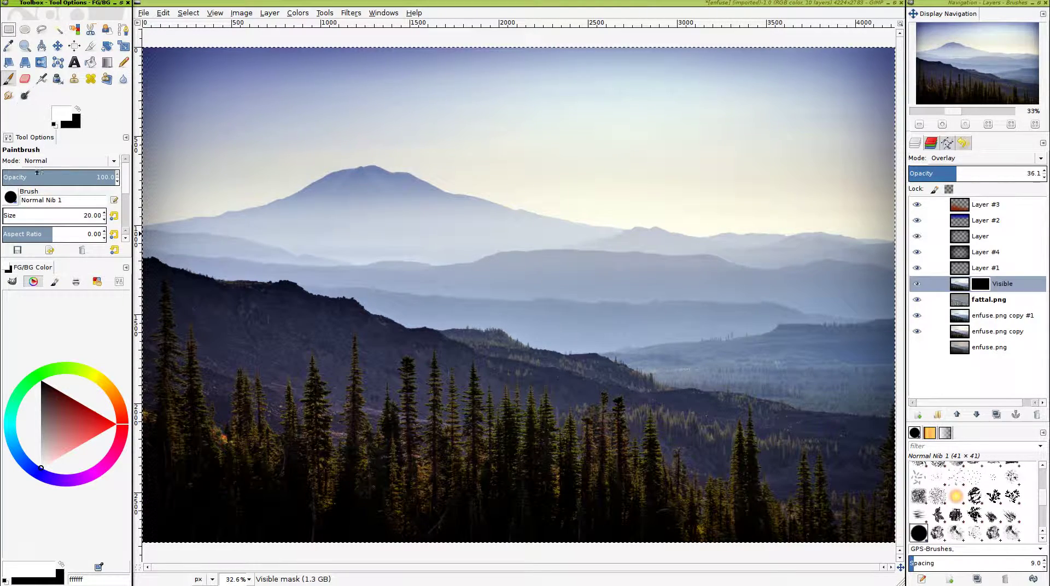
{"action": "left_click", "coordinate": [11, 198]}
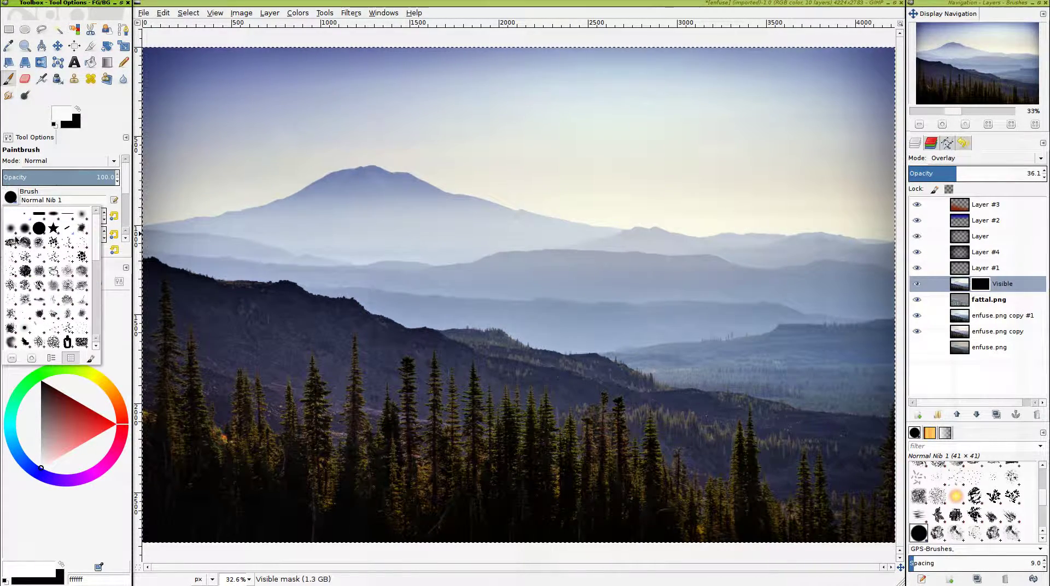
{"action": "left_click", "coordinate": [14, 228]}
{"action": "mouse_move", "coordinate": [195, 298]}
{"action": "left_mouse_down"}
{"action": "mouse_move", "coordinate": [230, 327]}
{"action": "mouse_move", "coordinate": [364, 361]}
{"action": "mouse_move", "coordinate": [425, 363]}
{"action": "mouse_move", "coordinate": [231, 319]}
{"action": "mouse_move", "coordinate": [681, 409]}
{"action": "mouse_move", "coordinate": [857, 468]}
{"action": "left_mouse_up"}
{"action": "mouse_move", "coordinate": [611, 400]}
{"action": "left_mouse_down"}
{"action": "mouse_move", "coordinate": [766, 459]}
{"action": "mouse_move", "coordinate": [793, 498]}
{"action": "mouse_move", "coordinate": [737, 465]}
{"action": "left_mouse_up"}
{"action": "mouse_move", "coordinate": [661, 448]}
{"action": "left_mouse_down"}
{"action": "mouse_move", "coordinate": [561, 392]}
{"action": "mouse_move", "coordinate": [407, 413]}
{"action": "left_mouse_up"}
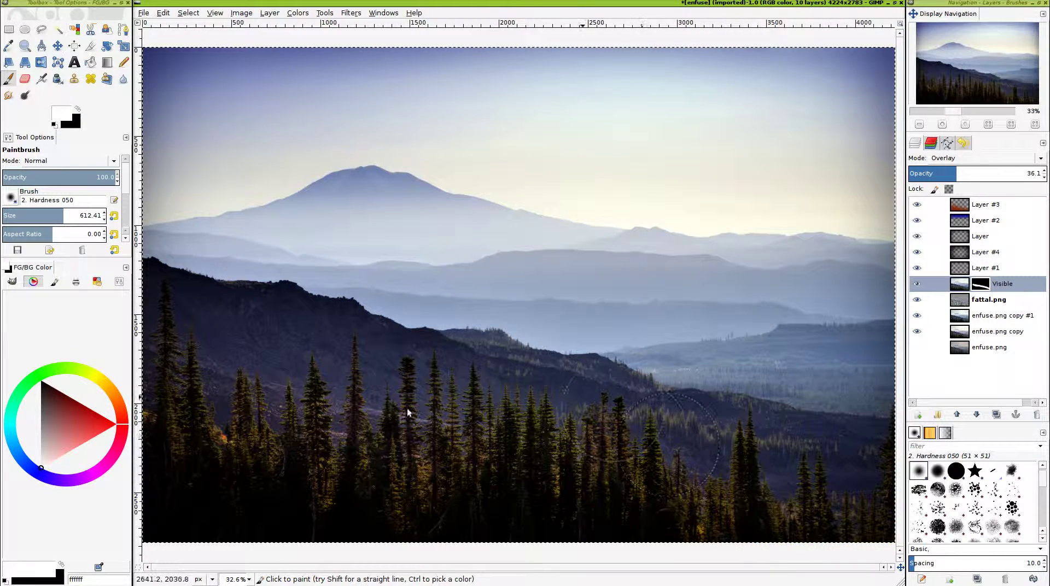
{"action": "left_click_drag", "start_coordinate": [195, 386], "coordinate": [3, 363]}
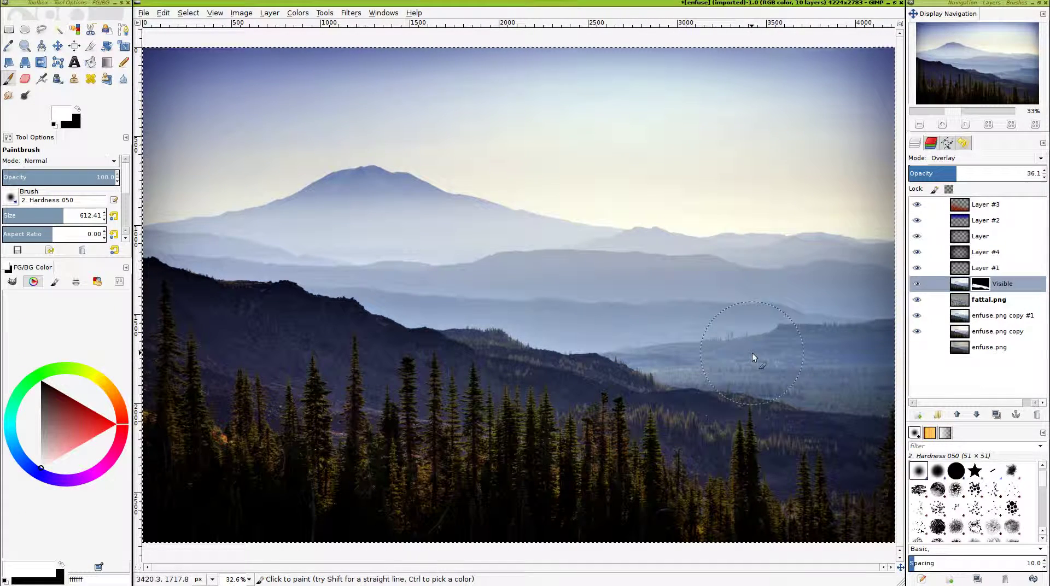
Raise the Visible layer's opacity to 100 and apply a Gaussian Blur with a horizontal radius of 500 px to its mask
{"action": "left_click", "coordinate": [980, 288]}
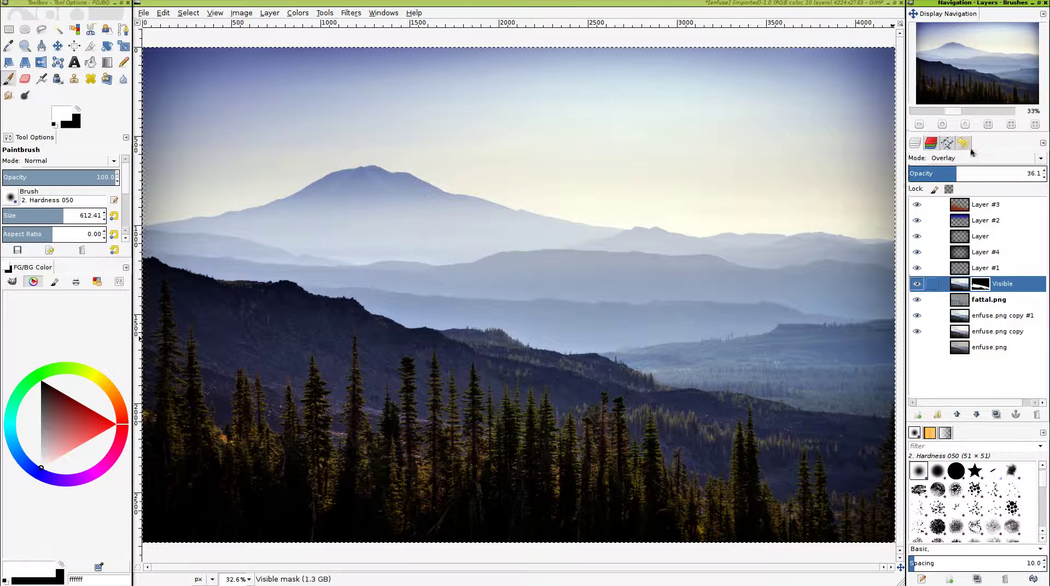
{"action": "left_click", "coordinate": [1034, 175]}
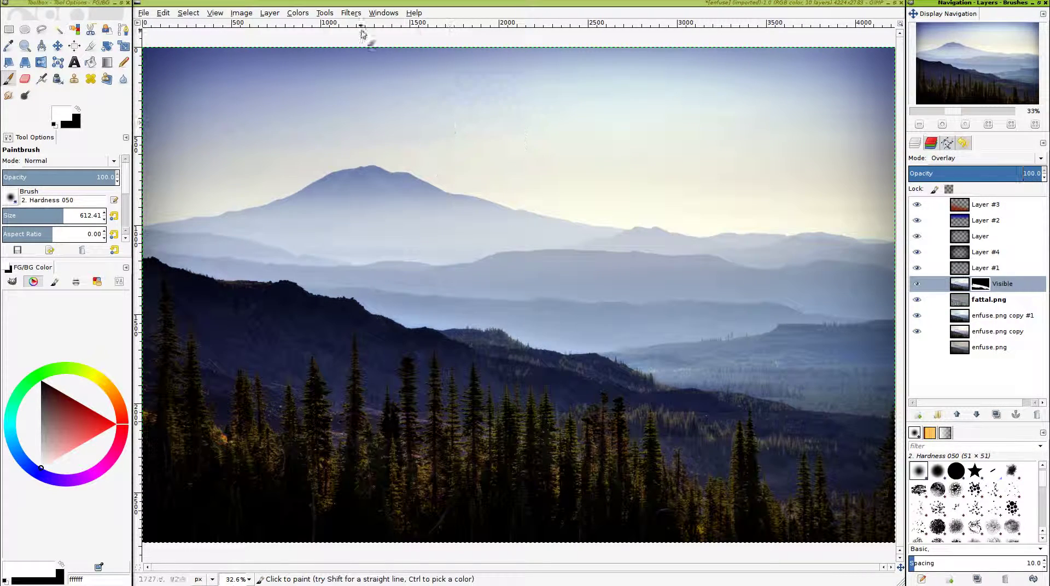
{"action": "left_click", "coordinate": [352, 13]}
{"action": "left_click", "coordinate": [359, 15]}
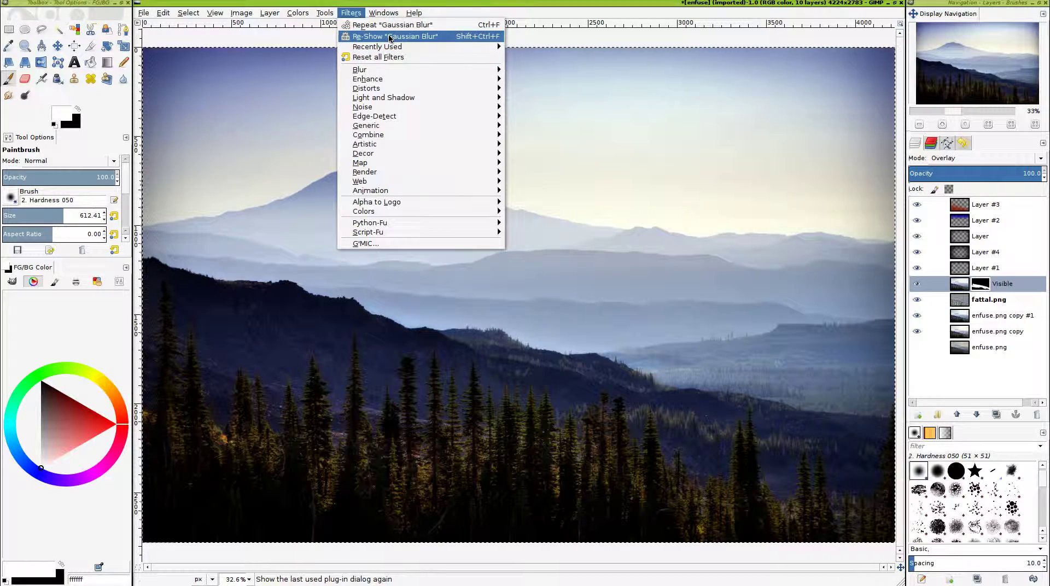
{"action": "left_click", "coordinate": [390, 37]}
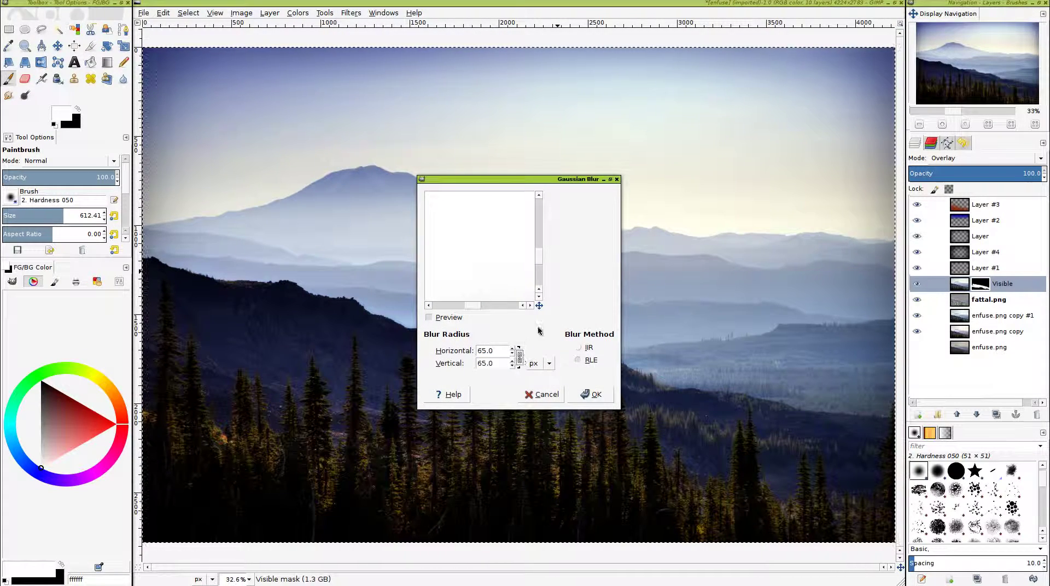
{"action": "left_click_drag", "start_coordinate": [539, 305], "coordinate": [519, 337]}
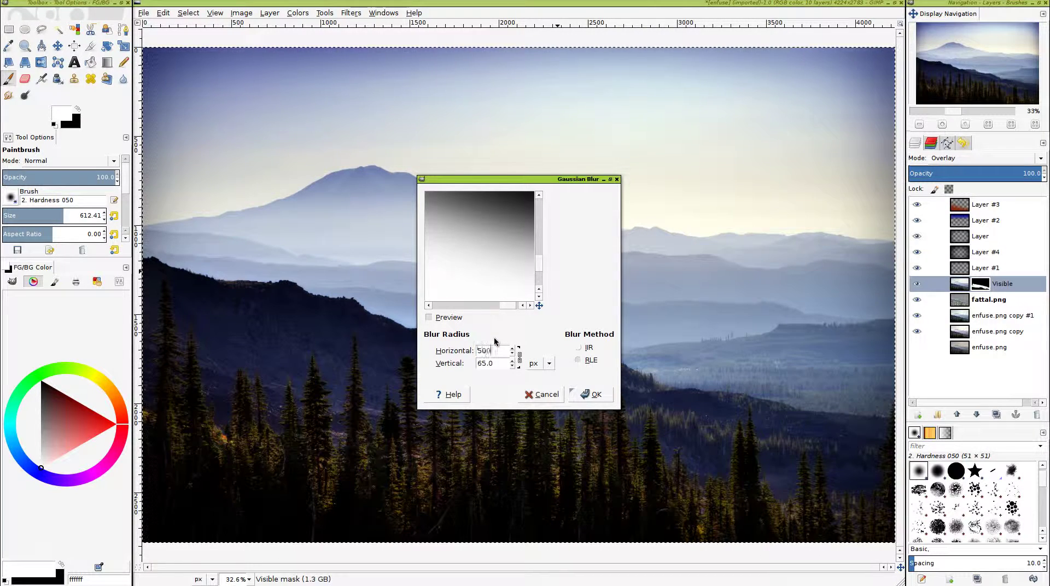
{"action": "key", "text": "Return"}
{"action": "left_click", "coordinate": [590, 394]}
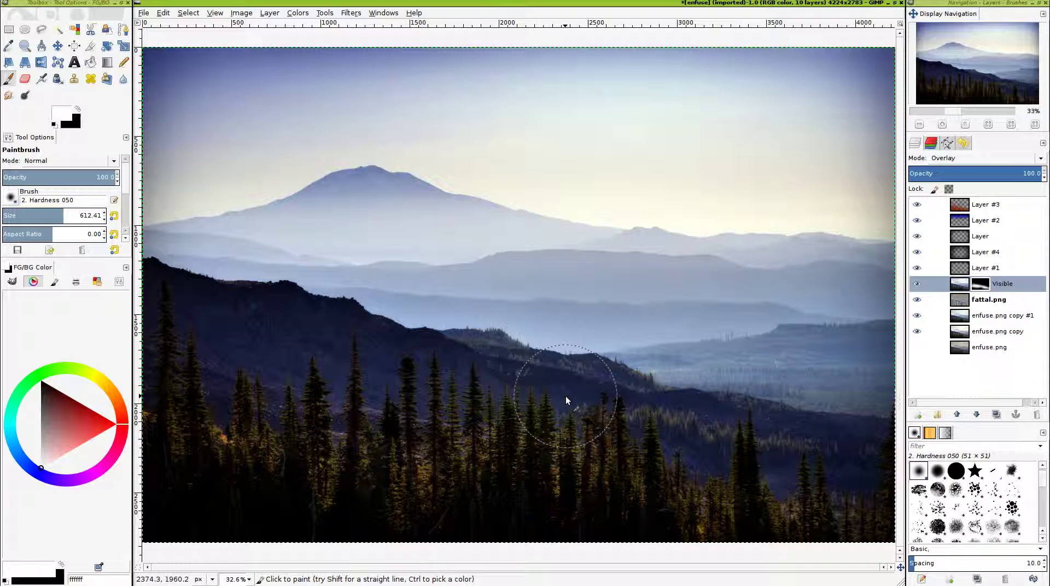
Lower the Visible layer's opacity to about 51.2 and compare the image with the layer off and on
{"action": "left_click", "coordinate": [973, 171]}
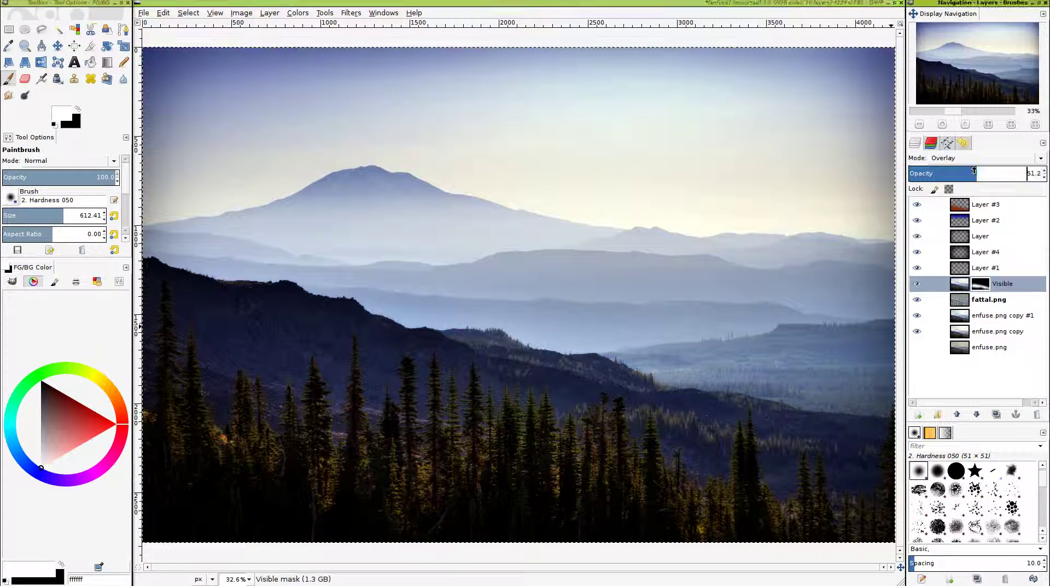
{"action": "left_click", "coordinate": [917, 284]}
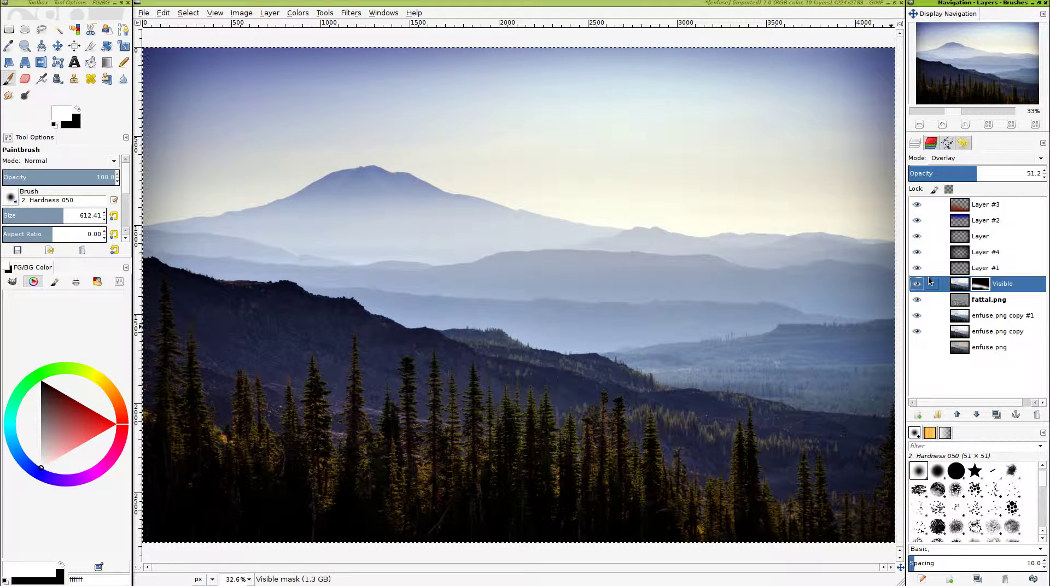
Add a transparent layer above Layer #3 and draw a linear black-to-transparent gradient from the image's bottom edge up to the mountain
{"action": "left_click", "coordinate": [966, 206]}
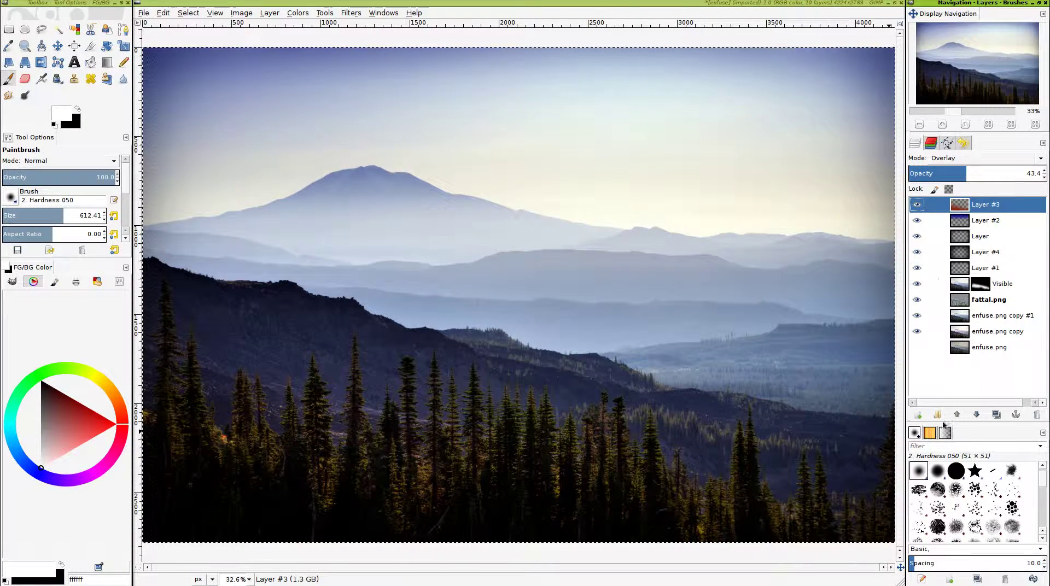
{"action": "left_click", "coordinate": [918, 415]}
{"action": "key", "text": "Return"}
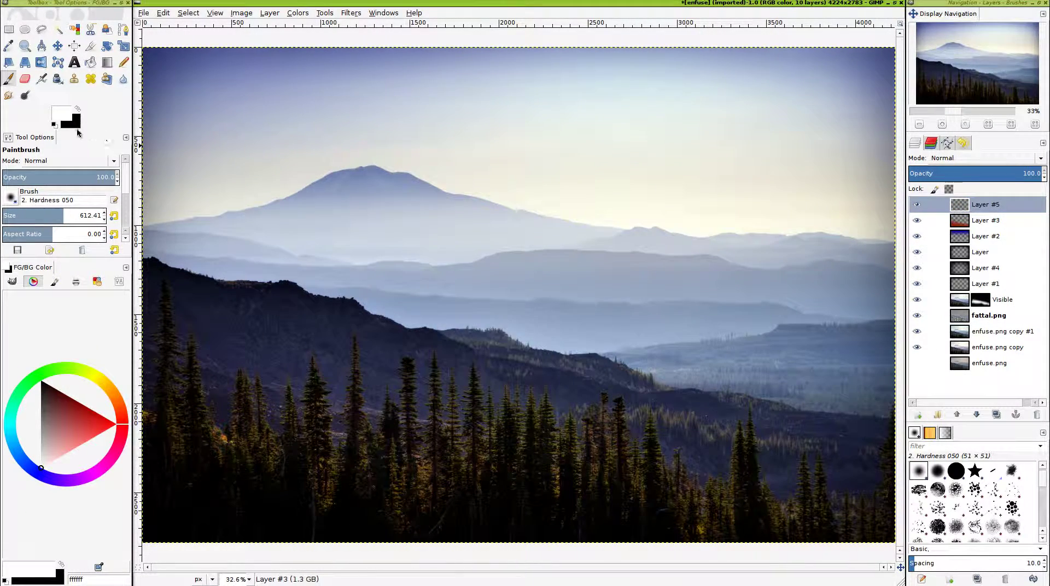
{"action": "left_click", "coordinate": [54, 126]}
{"action": "left_click", "coordinate": [111, 62]}
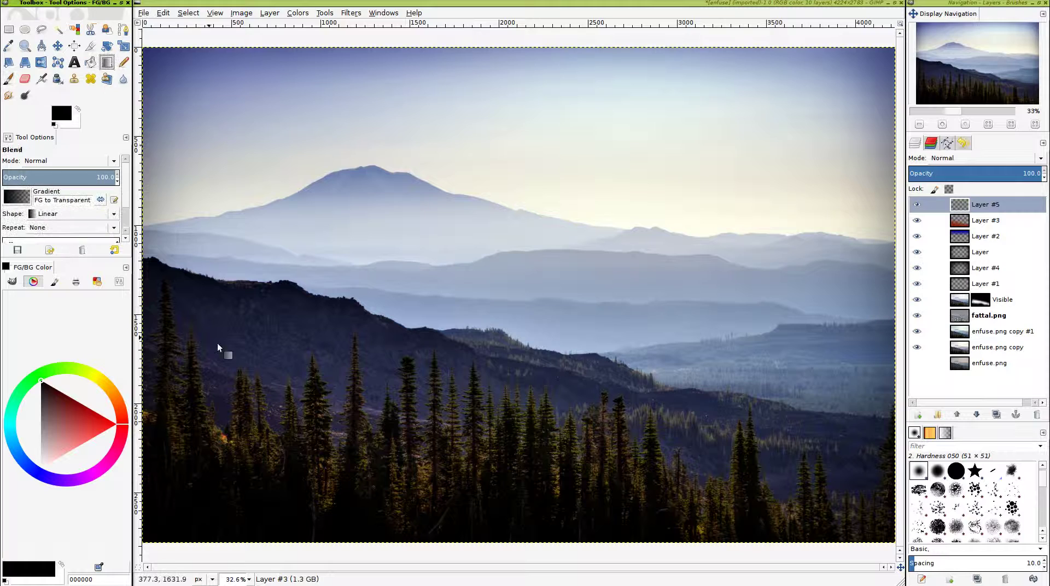
{"action": "left_click_drag", "start_coordinate": [333, 540], "coordinate": [418, 205]}
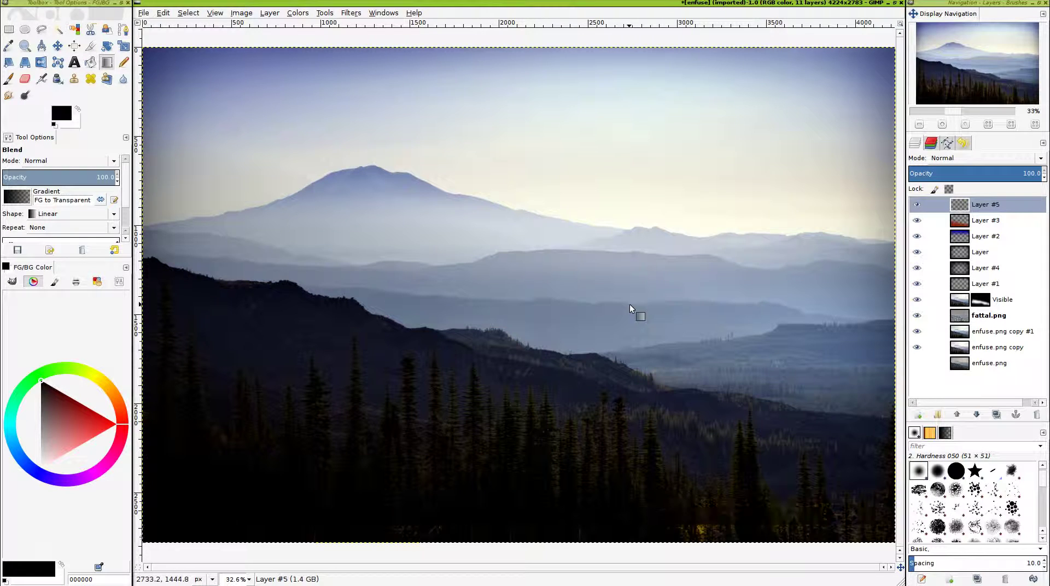
Place the black gradient layer directly above the Visible layer and lower its opacity to about 15.2
{"action": "left_click", "coordinate": [939, 171]}
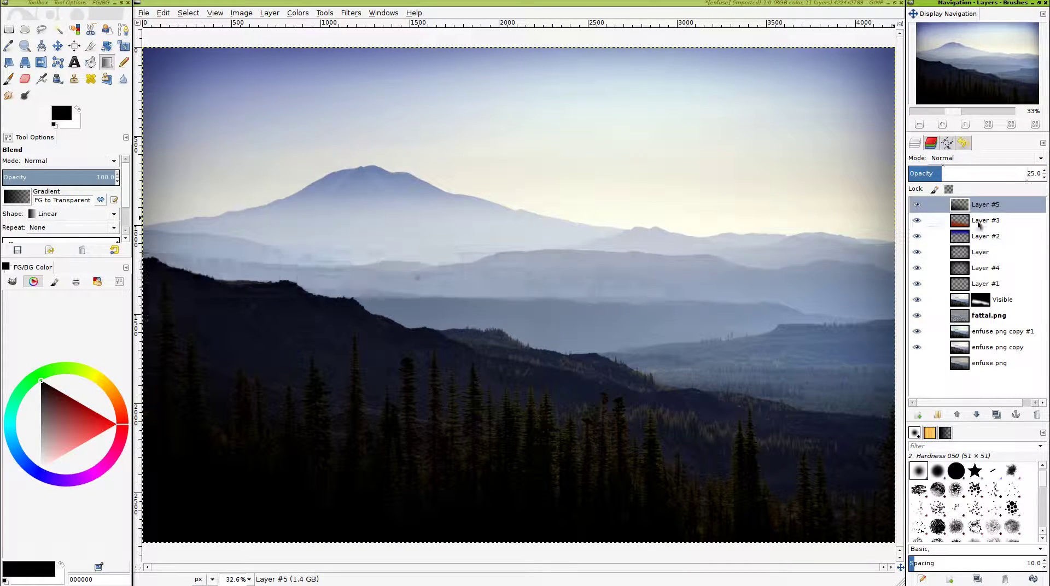
{"action": "left_click_drag", "start_coordinate": [978, 204], "coordinate": [972, 296]}
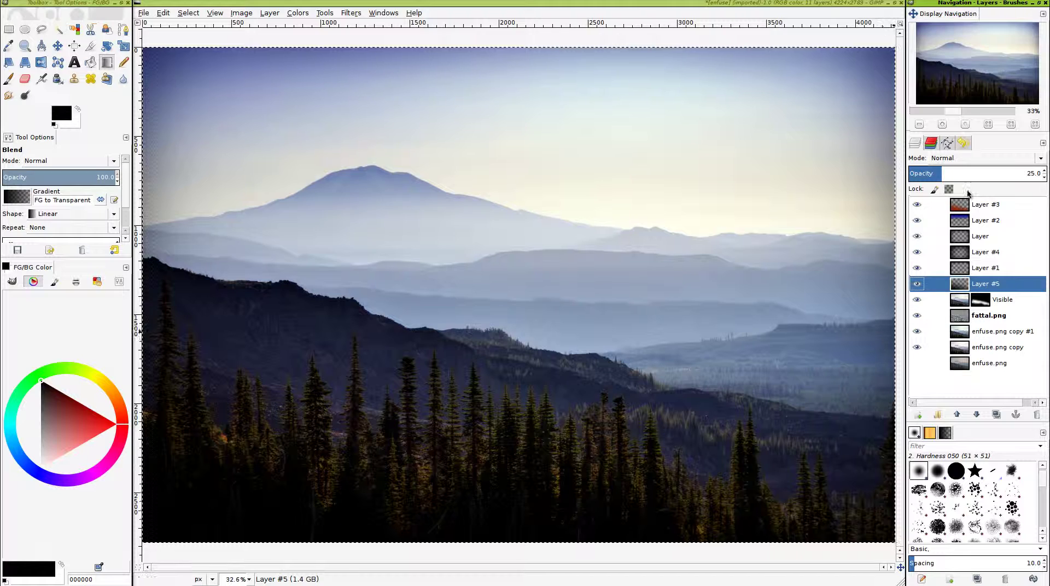
{"action": "left_click", "coordinate": [927, 174]}
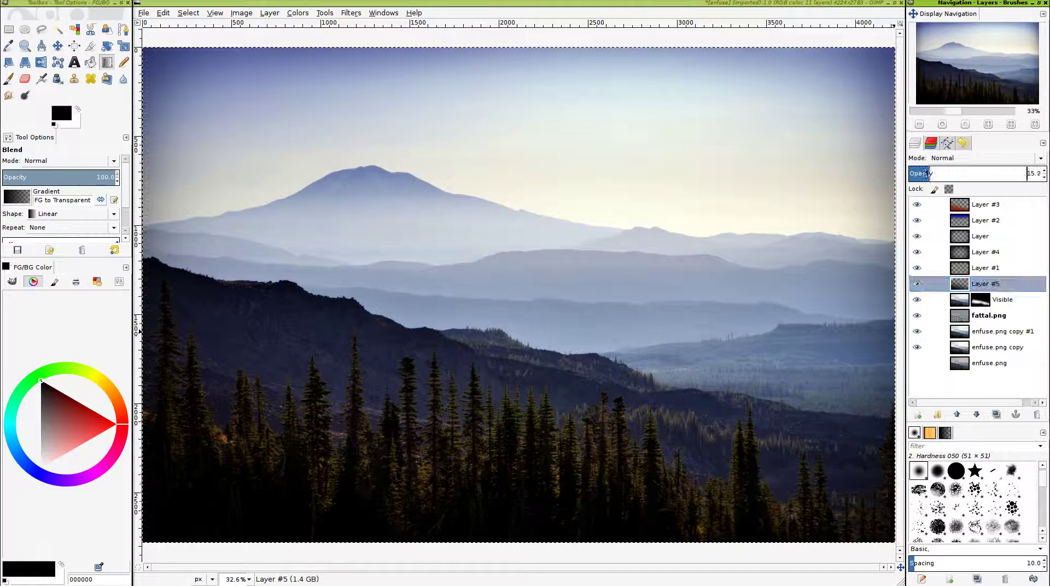
Add a white (full opacity) mask to Layer #4 and draw a black-to-transparent gradient on it upward from the bottom of the image
{"action": "right_click", "coordinate": [968, 252]}
{"action": "left_click", "coordinate": [907, 391]}
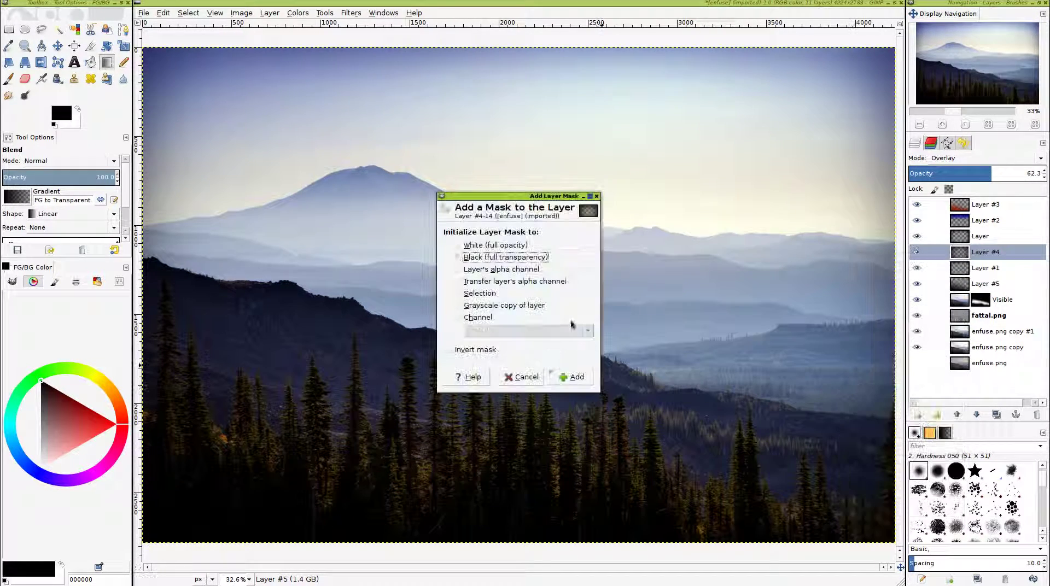
{"action": "left_click", "coordinate": [495, 245]}
{"action": "left_click", "coordinate": [570, 376]}
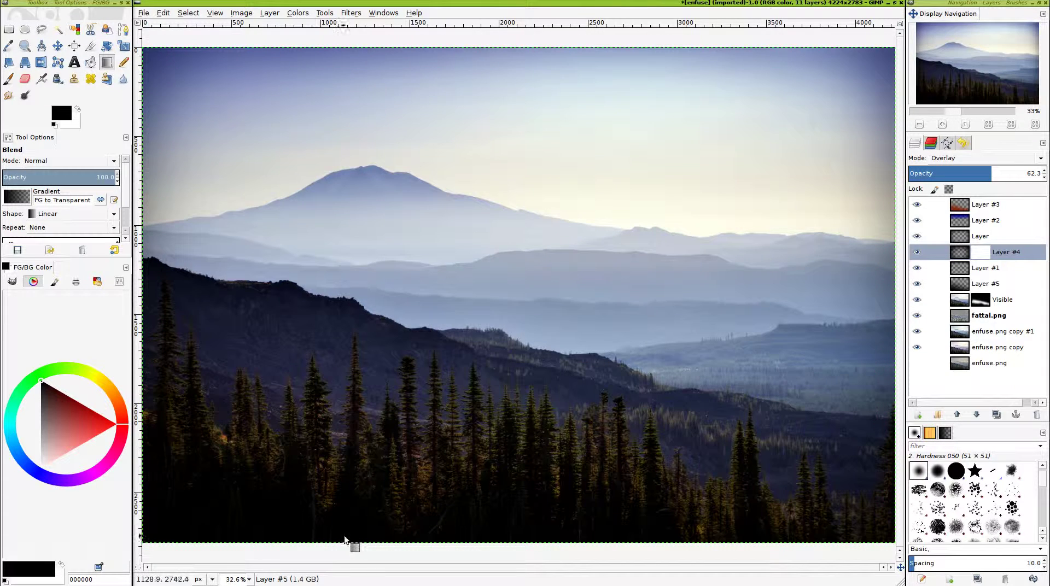
{"action": "key", "text": "minus"}
{"action": "left_click_drag", "start_coordinate": [402, 527], "coordinate": [405, 377]}
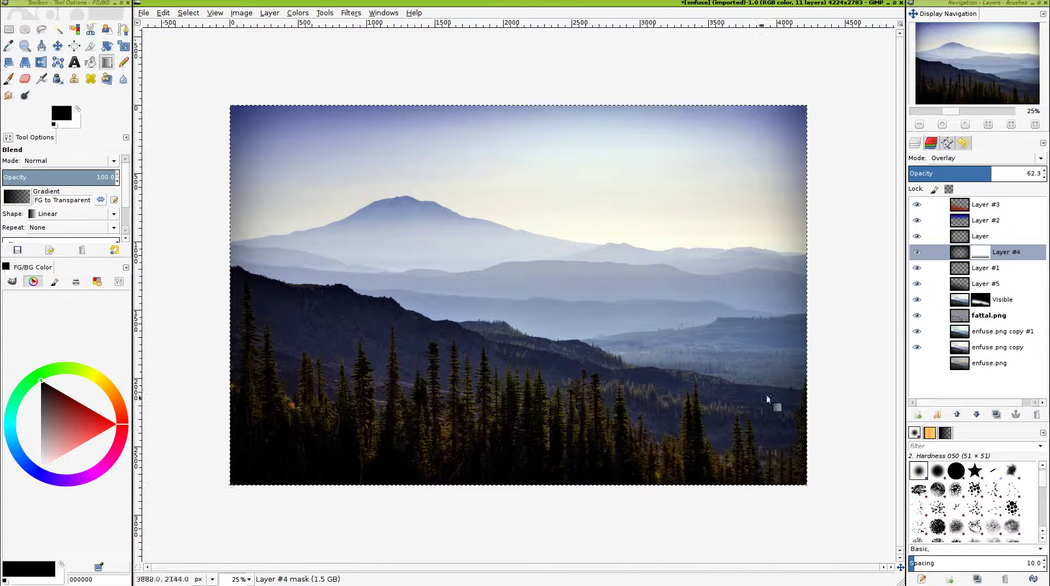
Add a white mask to Layer #1 and fade out its lower part with a short black-to-transparent gradient from below the image
{"action": "left_click", "coordinate": [976, 237]}
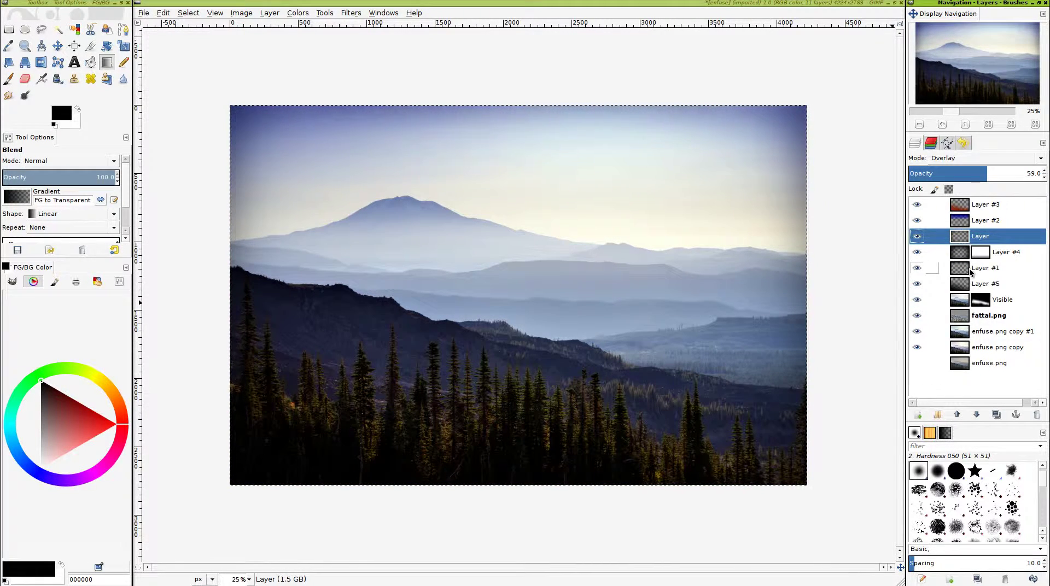
{"action": "right_click", "coordinate": [973, 268]}
{"action": "left_click", "coordinate": [918, 407]}
{"action": "left_click", "coordinate": [566, 376]}
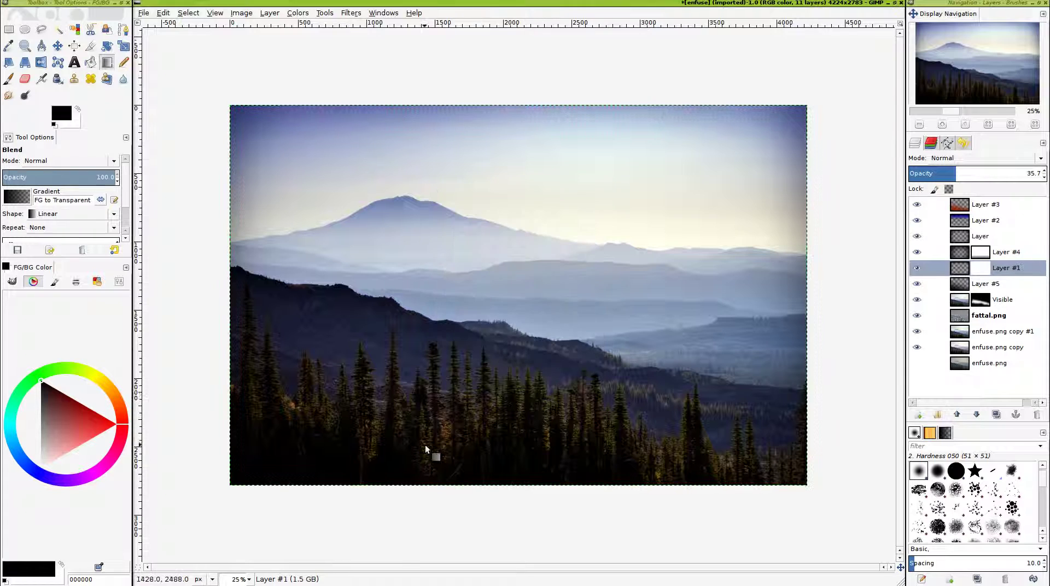
{"action": "left_click_drag", "start_coordinate": [362, 513], "coordinate": [399, 421]}
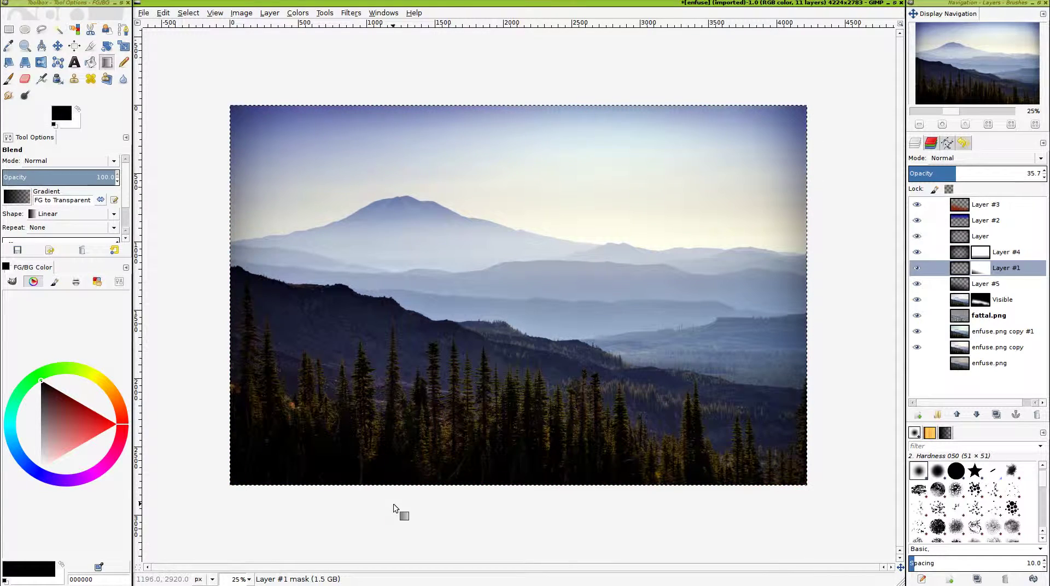
Raise Layer #5's opacity to about 29.9, judging the effect on the full image
{"action": "key", "text": "shift+ctrl+j"}
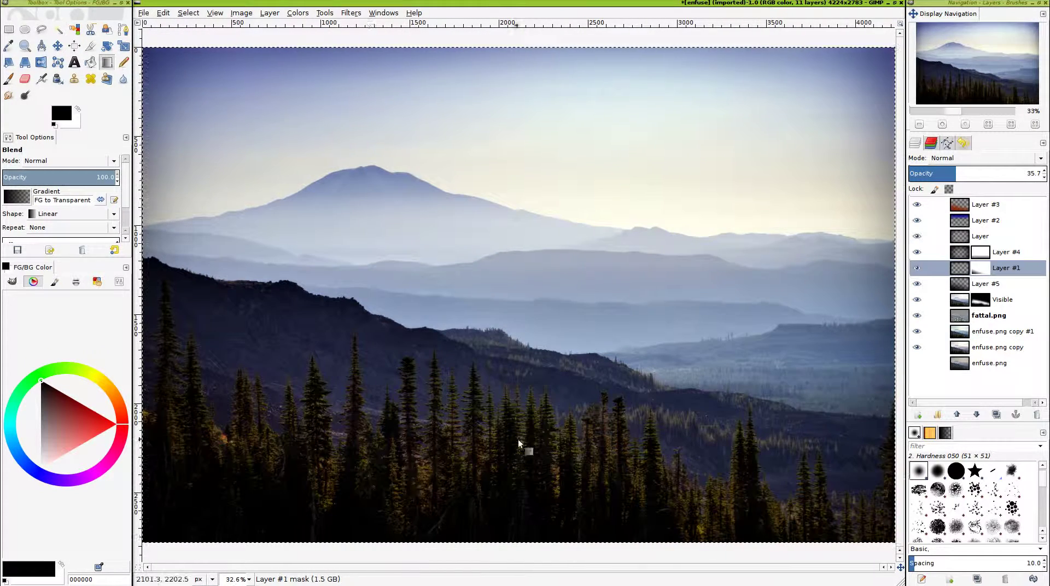
{"action": "left_click", "coordinate": [974, 285]}
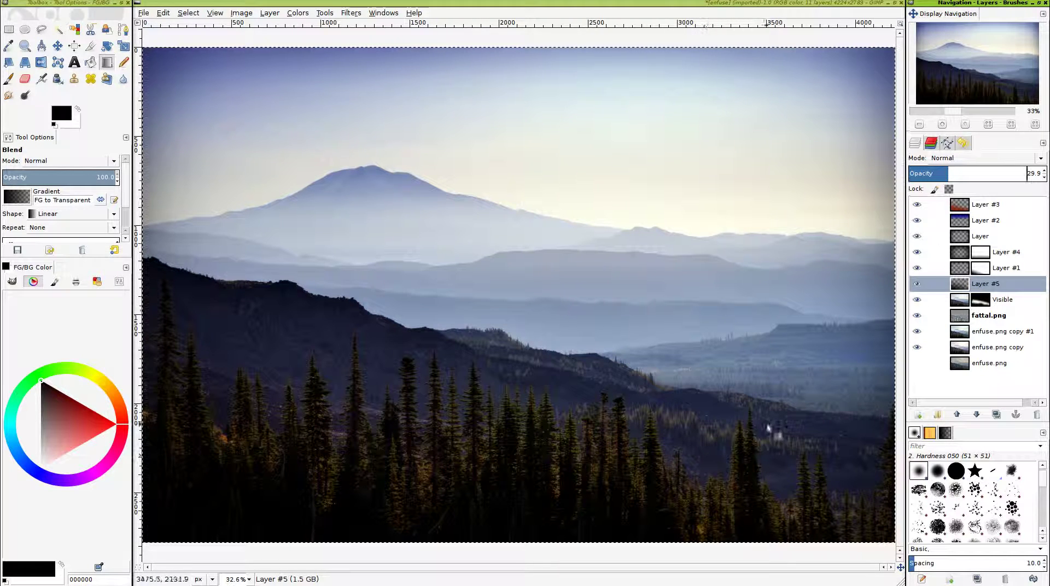
Add a new transparent 4224 × 2783 px layer above Layer #3
{"action": "left_click", "coordinate": [959, 207]}
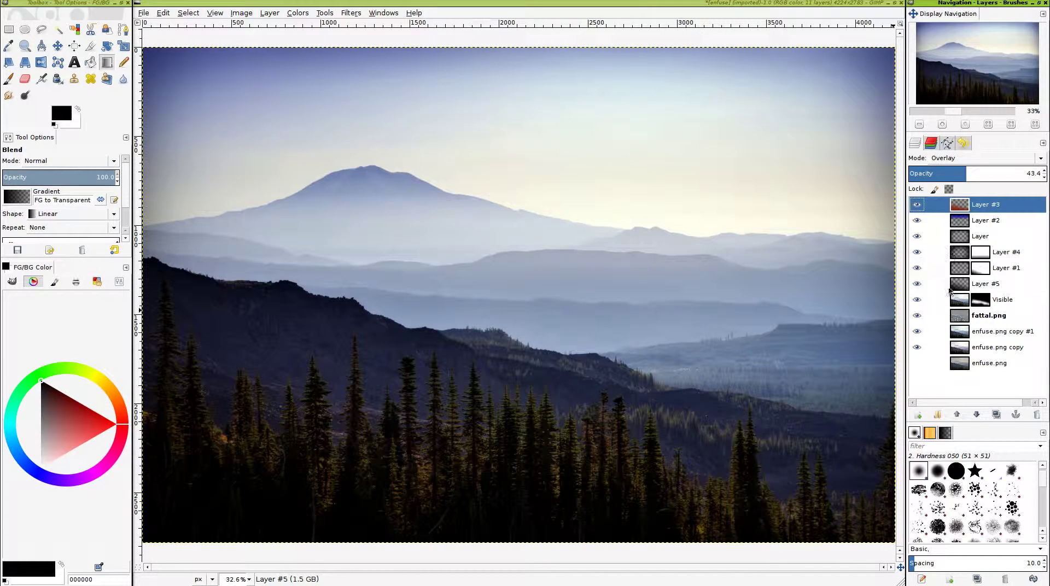
{"action": "left_click", "coordinate": [924, 415]}
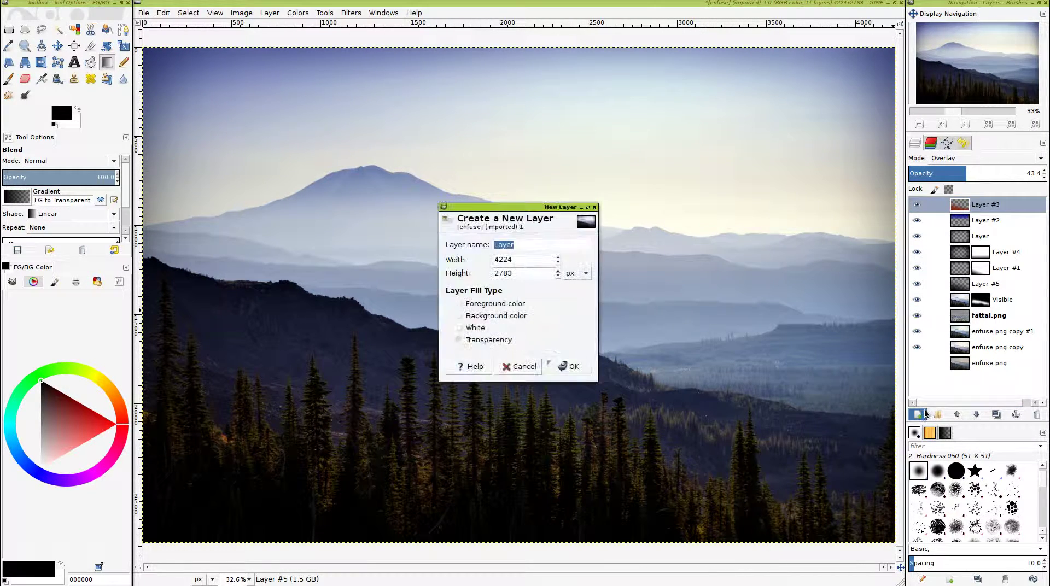
{"action": "key", "text": "Return"}
{"action": "key", "text": "super+e"}
{"action": "left_click_drag", "start_coordinate": [591, 259], "coordinate": [703, 386]}
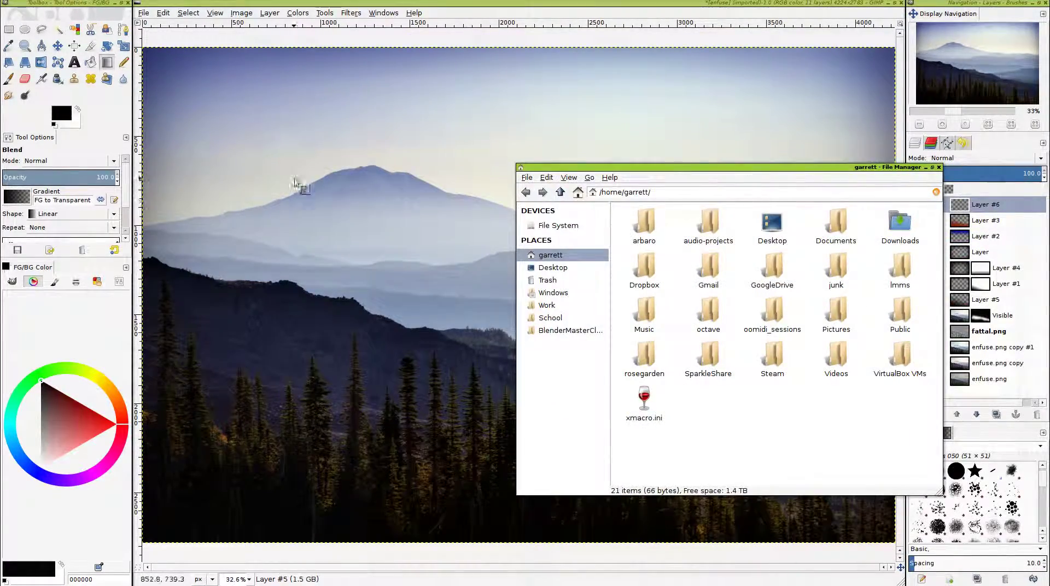
{"action": "key", "text": "ctrl+w"}
Examine the sky's tonal transitions and the mountain edges up close, comparing them with the whole image
{"action": "scroll", "coordinate": [296, 136], "scroll_direction": "up", "scroll_amount": 5}
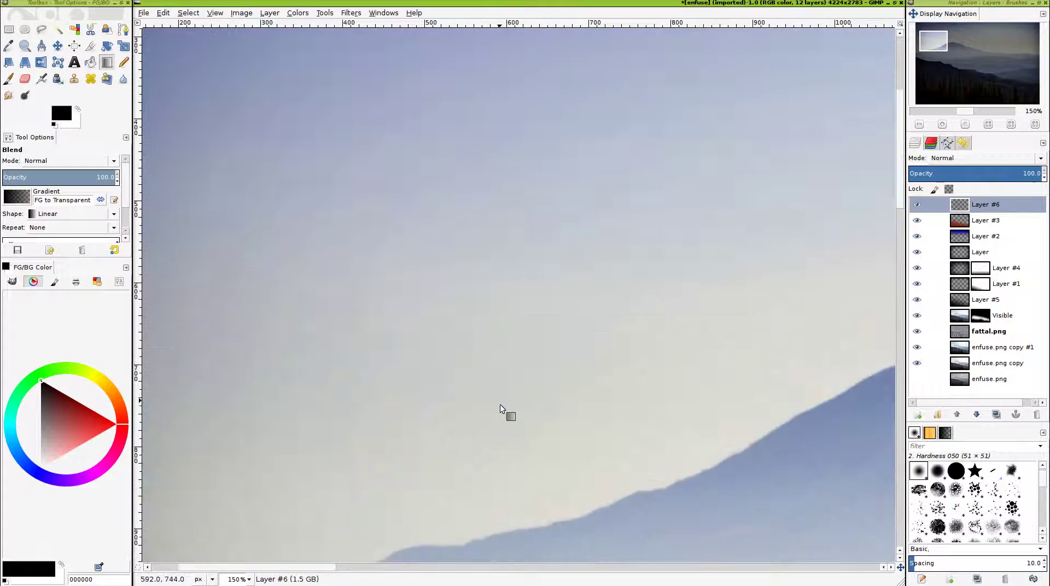
{"action": "left_click_drag", "start_coordinate": [499, 407], "coordinate": [546, 230]}
{"action": "left_click_drag", "start_coordinate": [221, 236], "coordinate": [403, 323]}
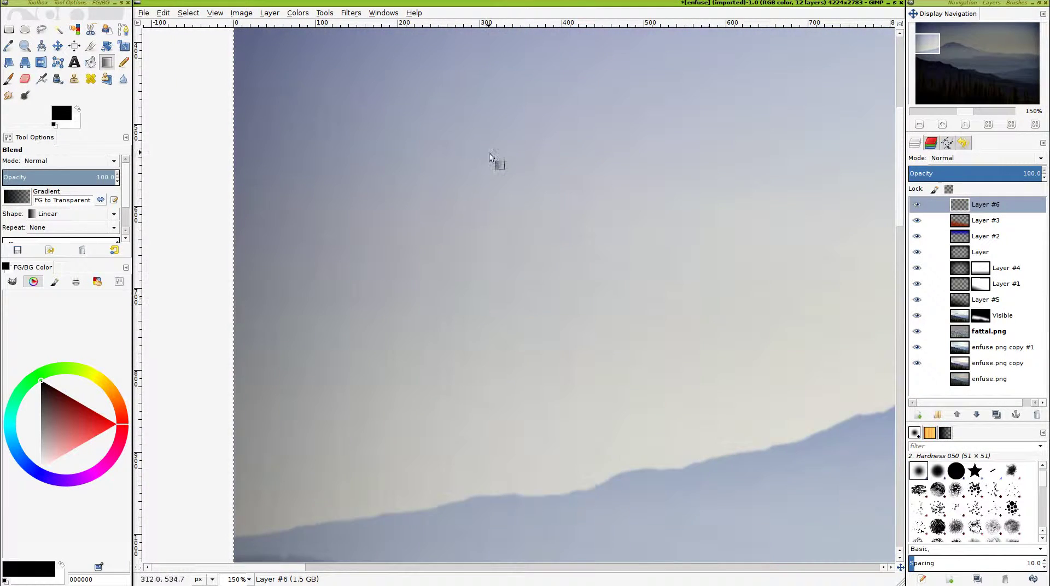
{"action": "scroll", "coordinate": [461, 159], "scroll_direction": "right", "scroll_amount": 5}
{"action": "scroll", "coordinate": [429, 155], "scroll_direction": "up", "scroll_amount": 5}
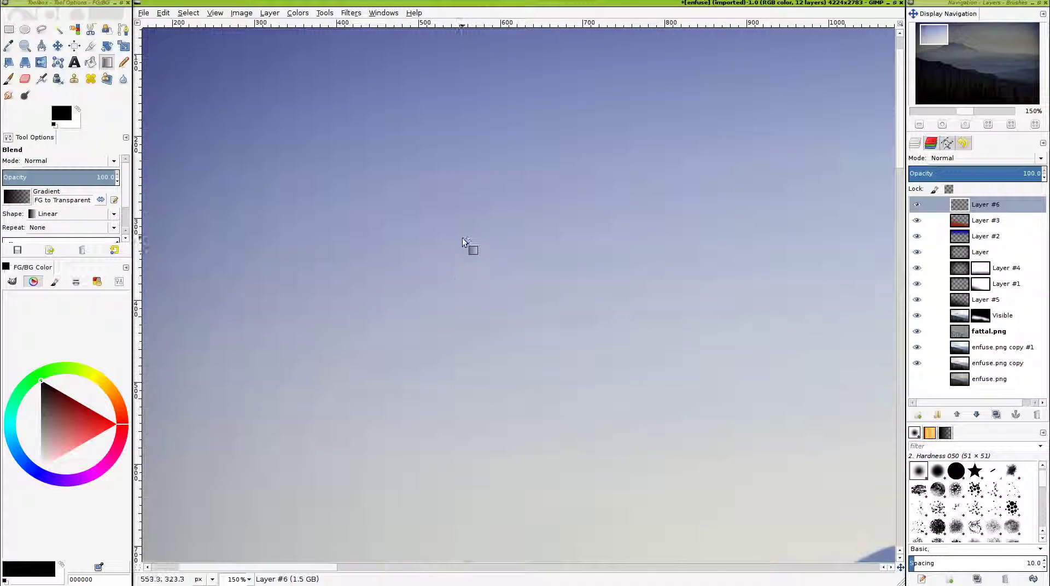
{"action": "scroll", "coordinate": [462, 238], "scroll_direction": "down", "scroll_amount": 2}
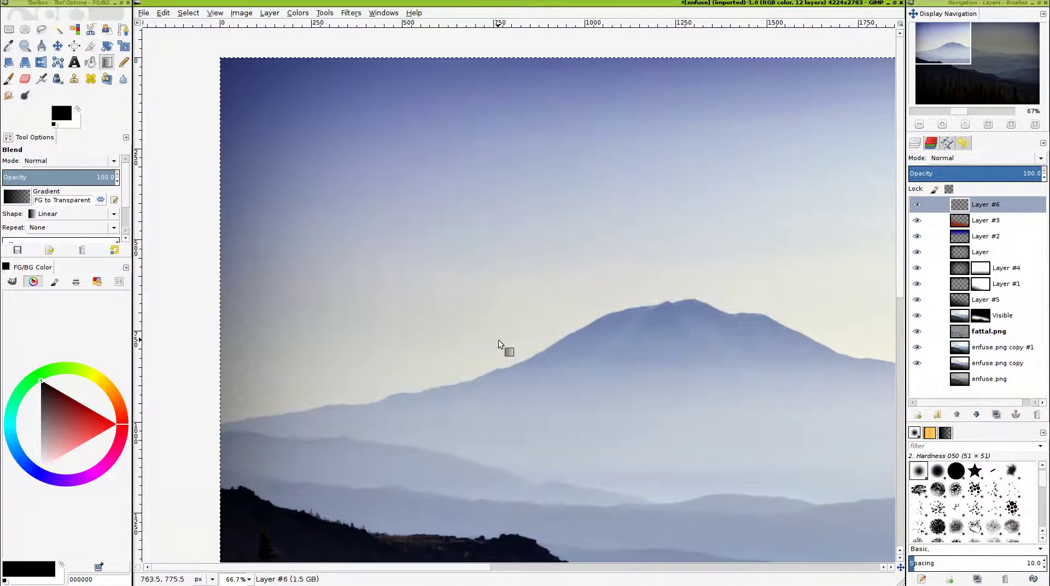
{"action": "key", "text": "shift+ctrl+j"}
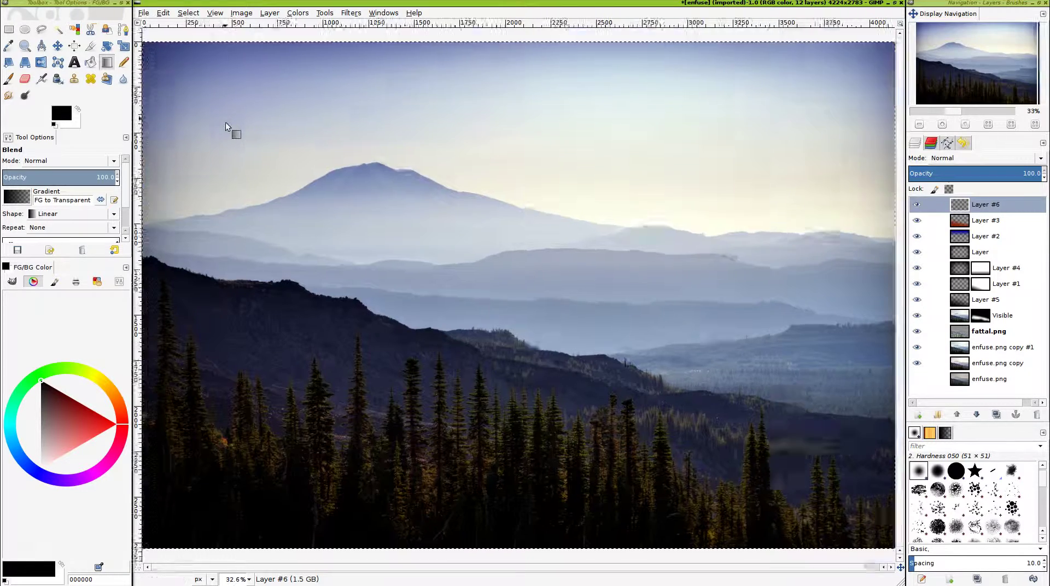
{"action": "scroll", "coordinate": [380, 300], "scroll_direction": "up", "scroll_amount": 5}
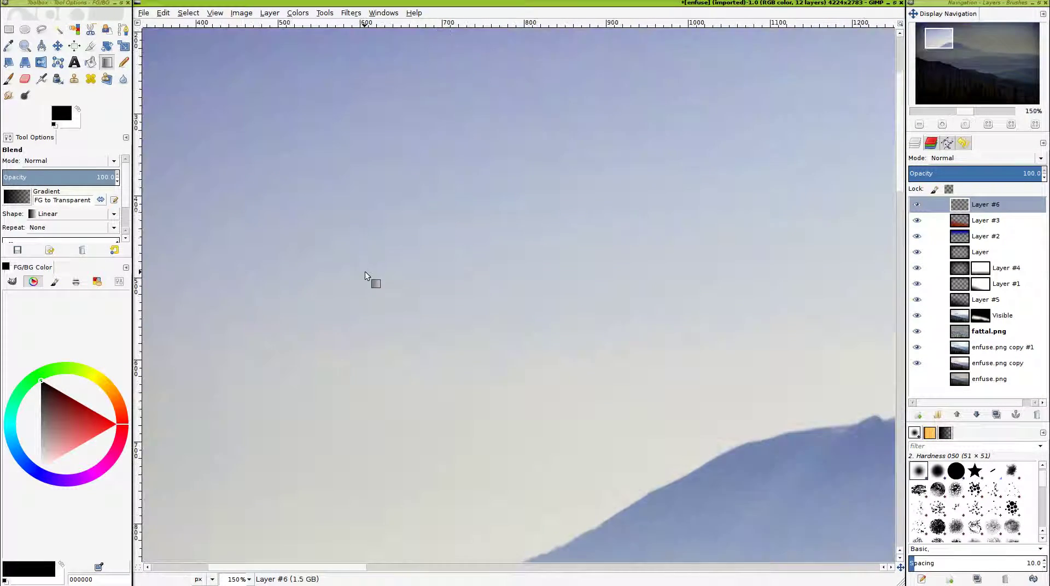
{"action": "key", "text": "shift+ctrl+j"}
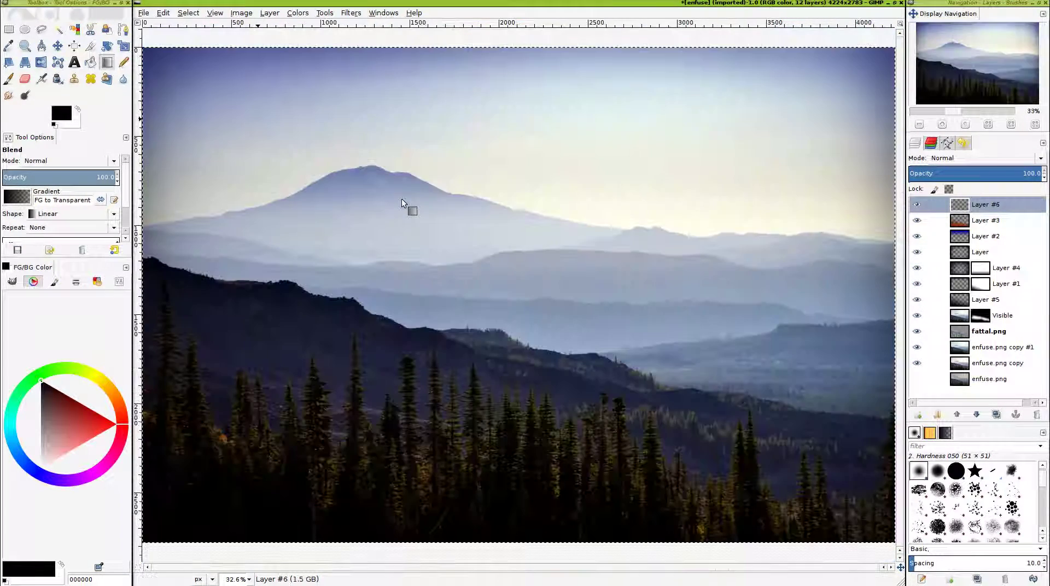
{"action": "scroll", "coordinate": [694, 130], "scroll_direction": "up", "scroll_amount": 4}
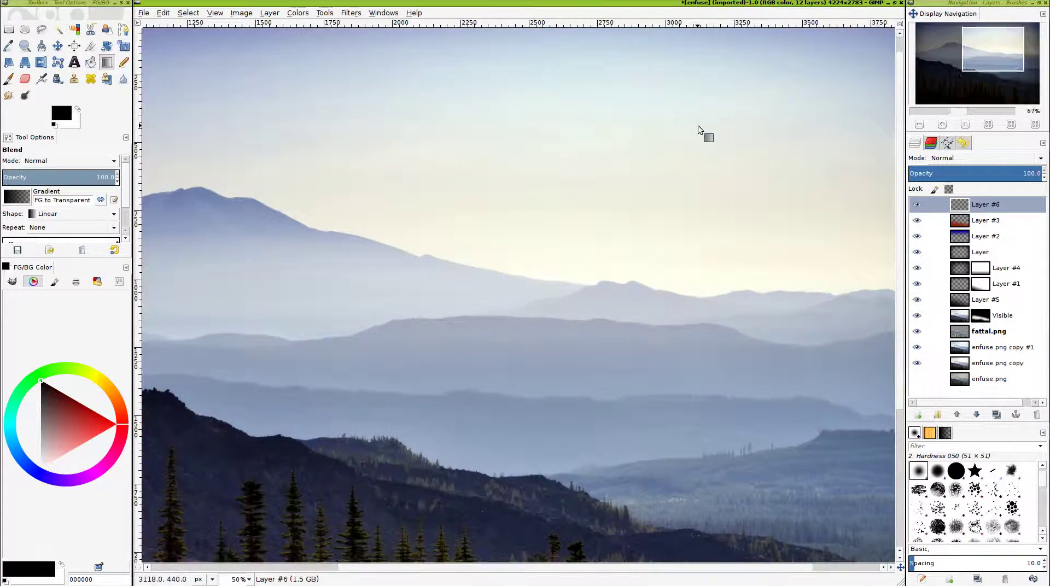
{"action": "key", "text": "shift+ctrl+j"}
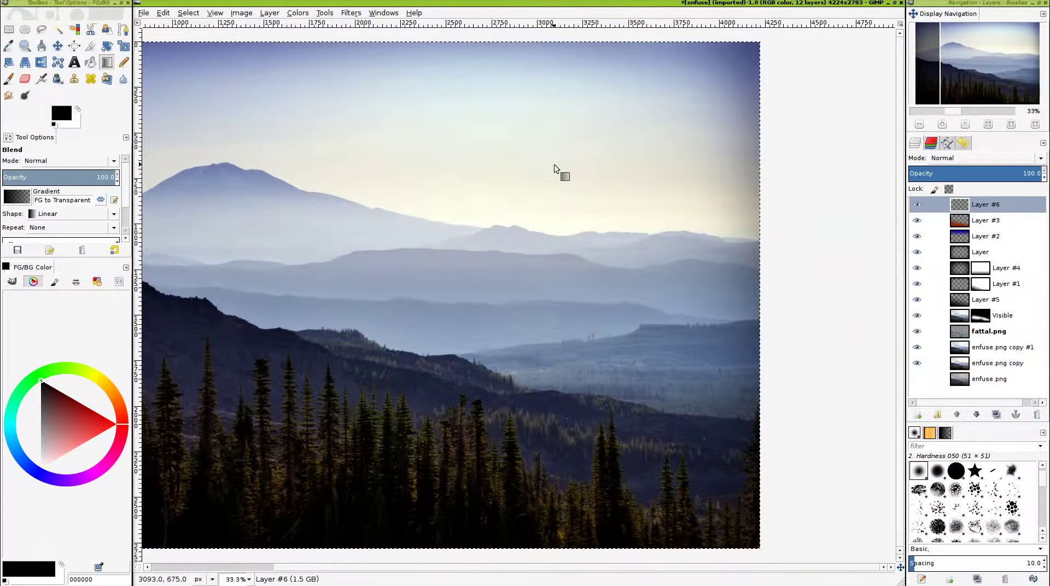
Switch to the file manager and open the Pictures/grunge folder in a new tab
{"action": "key", "text": "alt+Tab"}
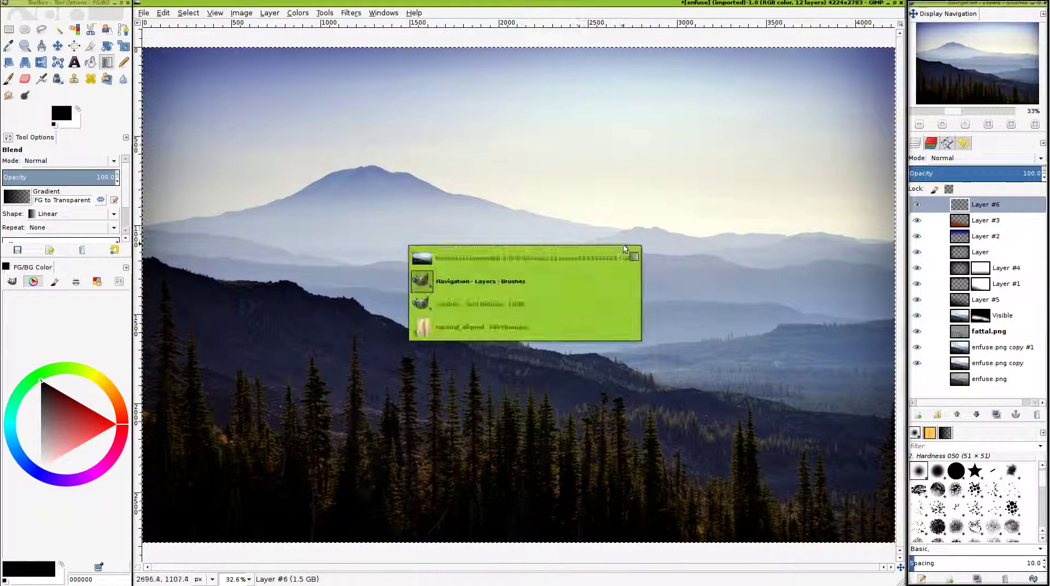
{"action": "key", "text": "ctrl+t"}
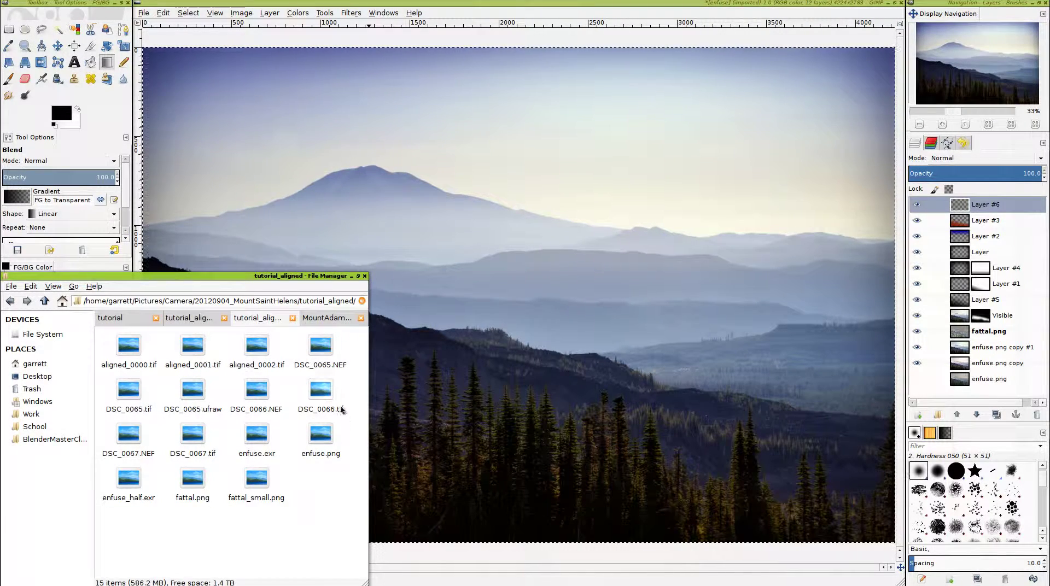
{"action": "left_click_drag", "start_coordinate": [264, 326], "coordinate": [347, 318]}
{"action": "left_click", "coordinate": [35, 364]}
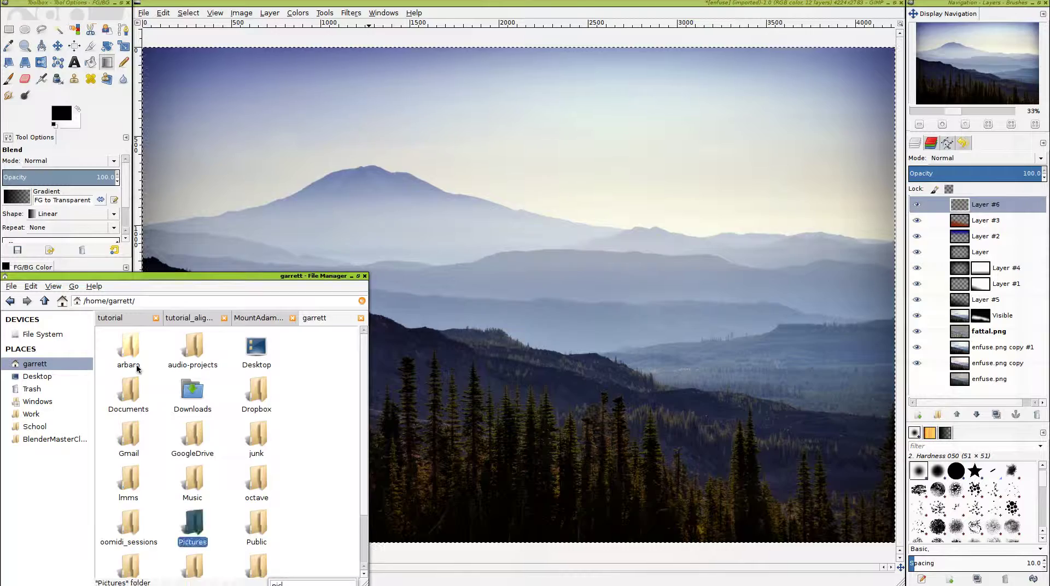
{"action": "key", "text": "Return"}
{"action": "type", "text": "grun"}
{"action": "key", "text": "Return"}
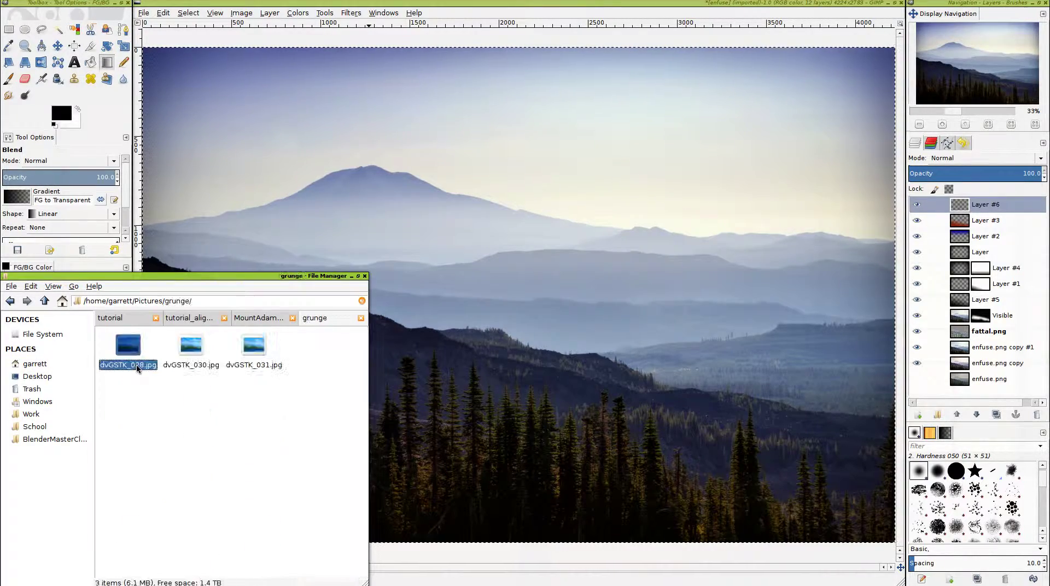
Preview the grunge textures dvGSTK_028.jpg, dvGSTK_030.jpg and dvGSTK_031.jpg in the image viewer to compare their patterns
{"action": "double_click", "coordinate": [136, 365]}
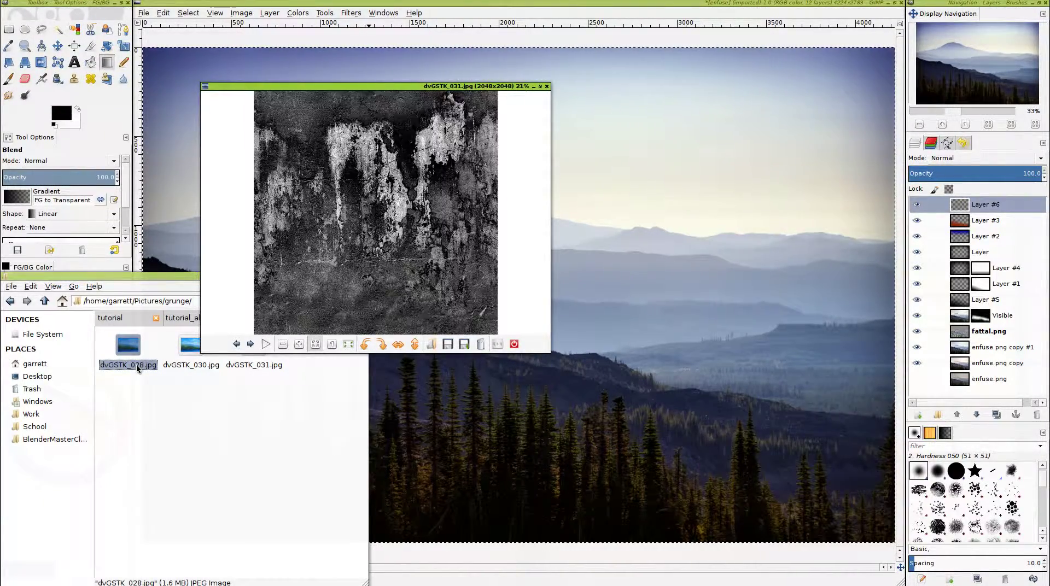
{"action": "key", "text": "Escape"}
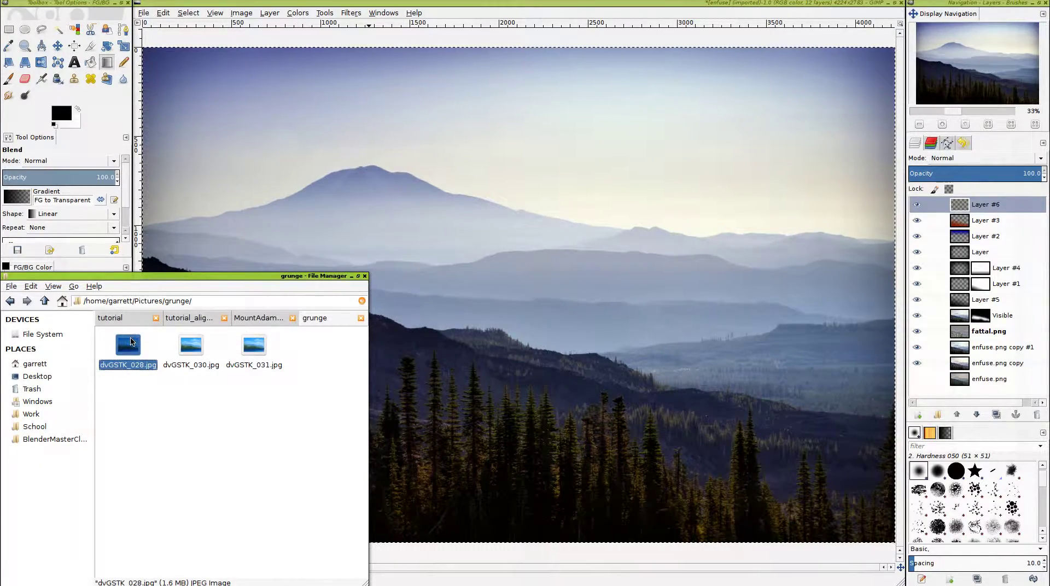
{"action": "double_click", "coordinate": [131, 341]}
{"action": "scroll", "coordinate": [358, 439], "scroll_direction": "down", "scroll_amount": 2}
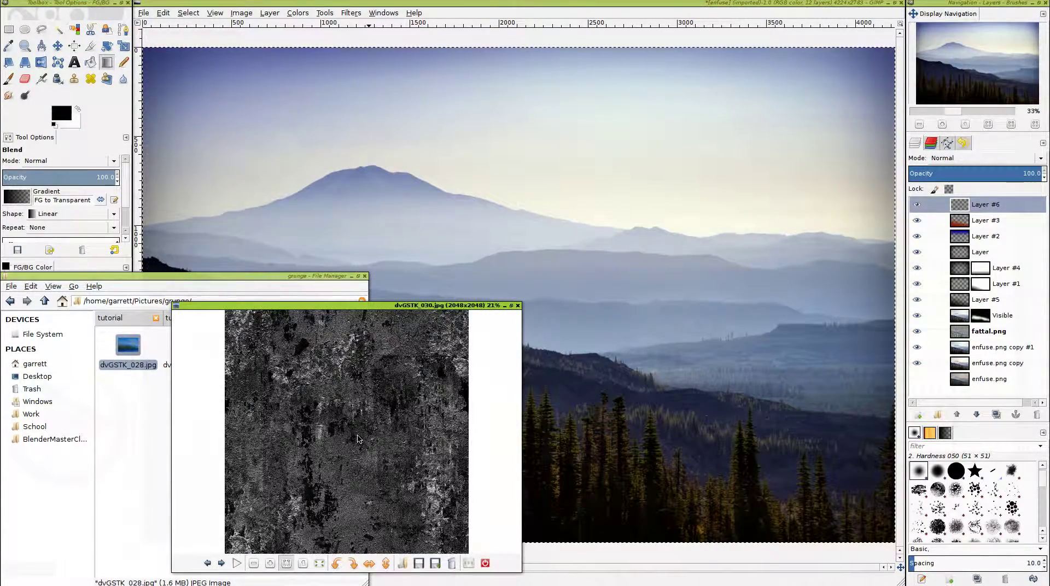
{"action": "scroll", "coordinate": [358, 438], "scroll_direction": "down", "scroll_amount": 1}
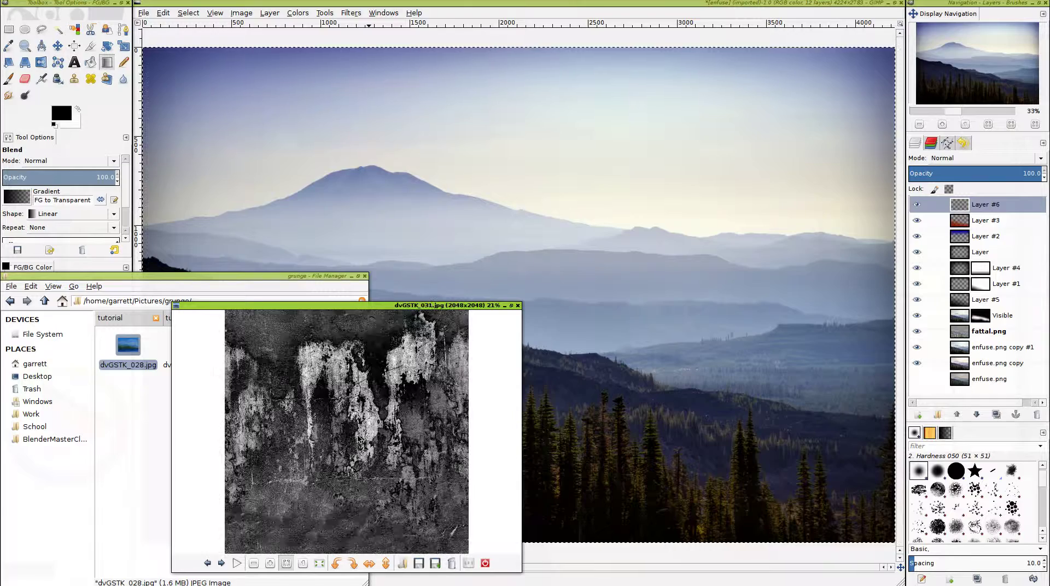
{"action": "scroll", "coordinate": [359, 439], "scroll_direction": "down", "scroll_amount": 1}
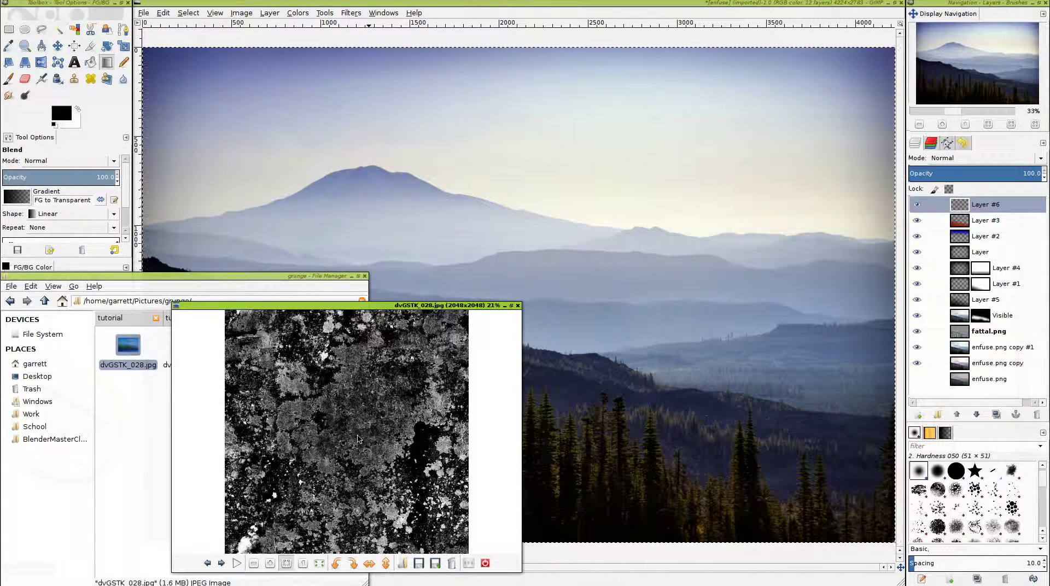
{"action": "key", "text": "Escape"}
Bring dvGSTK_028.jpg into the GIMP image as a new layer and scale it to about 10133 × 8197 px, covering the whole photo
{"action": "left_click_drag", "start_coordinate": [129, 346], "coordinate": [440, 348]}
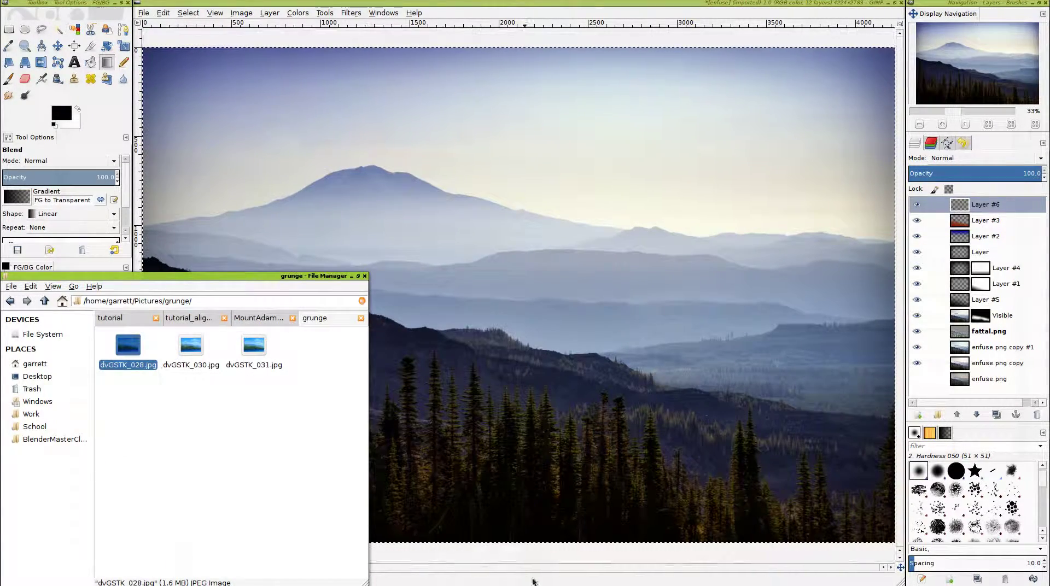
{"action": "left_click_drag", "start_coordinate": [534, 581], "coordinate": [538, 438]}
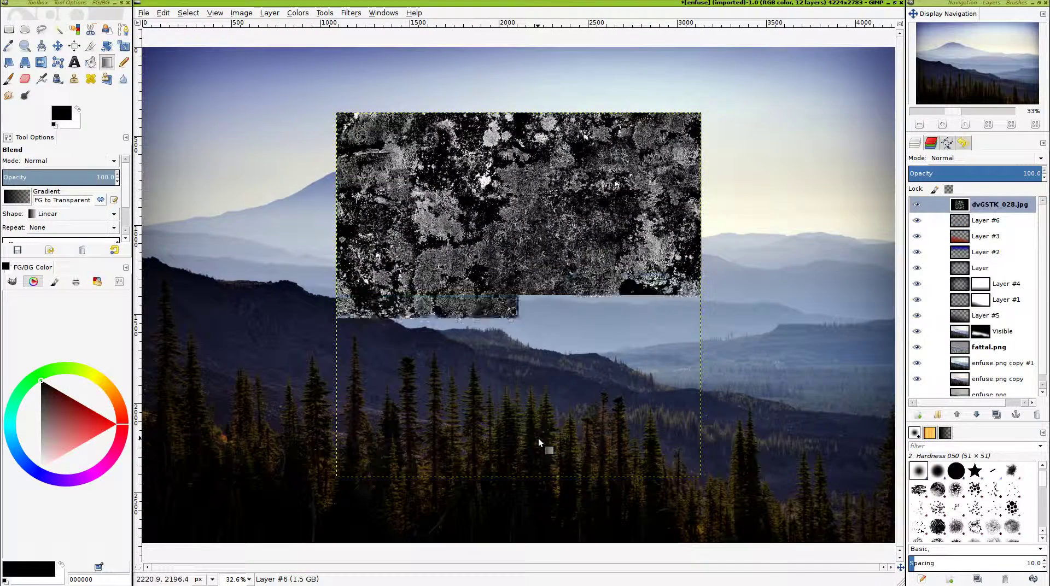
{"action": "key", "text": "minus"}
{"action": "key", "text": "minus"}
{"action": "key", "text": "minus"}
{"action": "key", "text": "minus"}
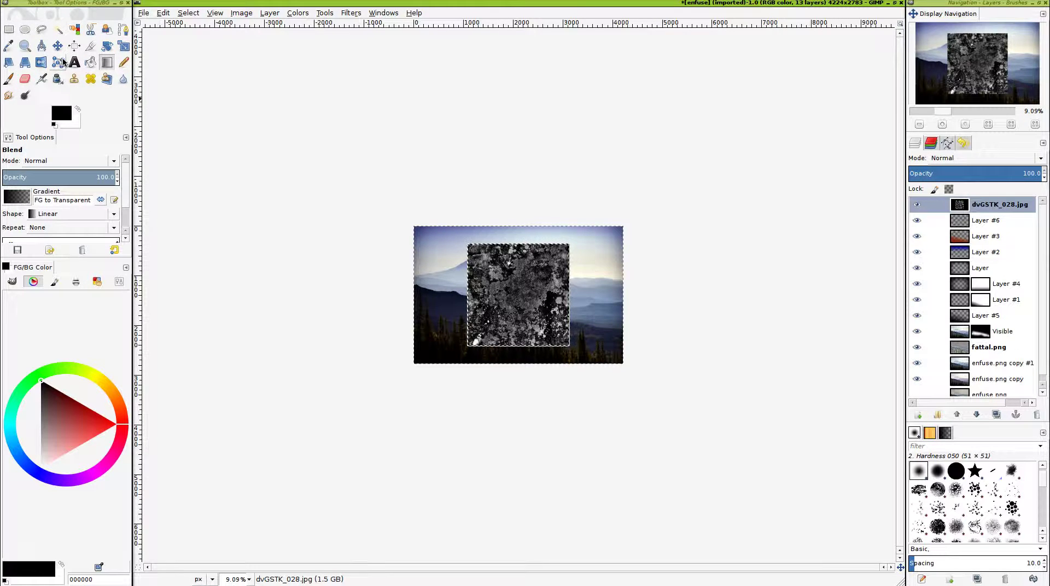
{"action": "left_click", "coordinate": [123, 48]}
{"action": "left_click", "coordinate": [476, 266]}
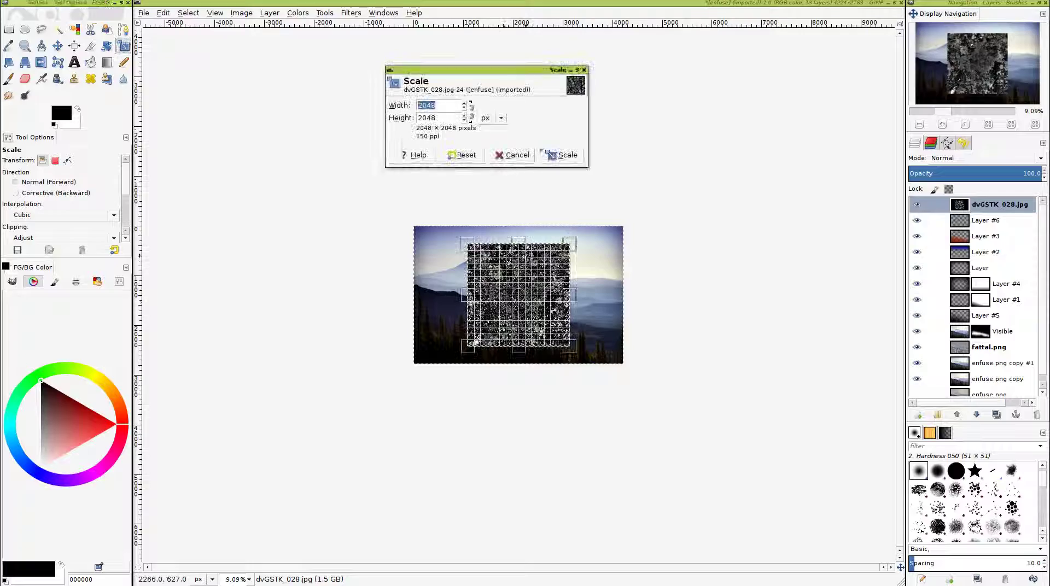
{"action": "left_click_drag", "start_coordinate": [477, 268], "coordinate": [236, 78]}
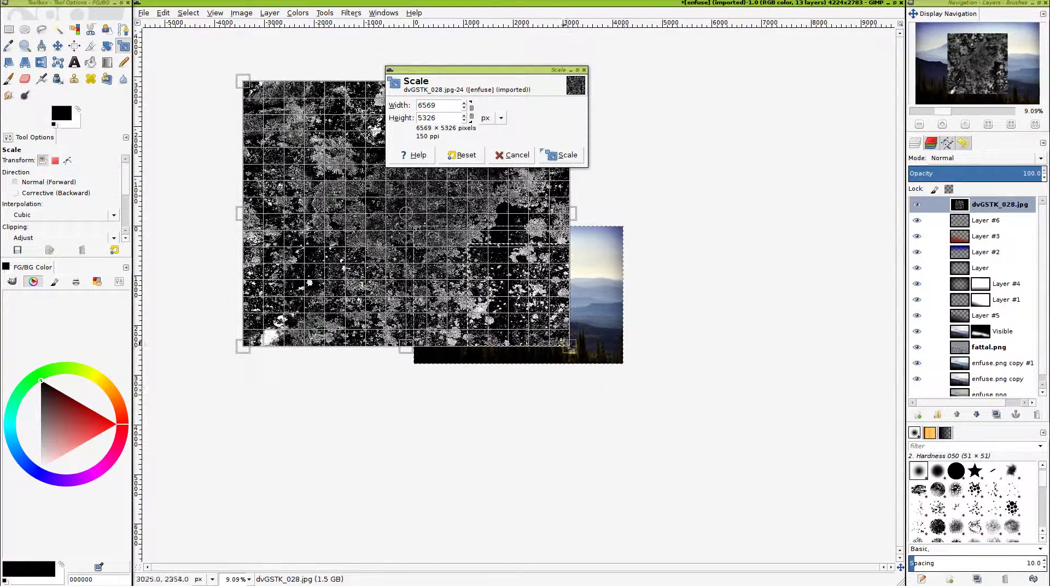
{"action": "left_click_drag", "start_coordinate": [571, 350], "coordinate": [748, 492]}
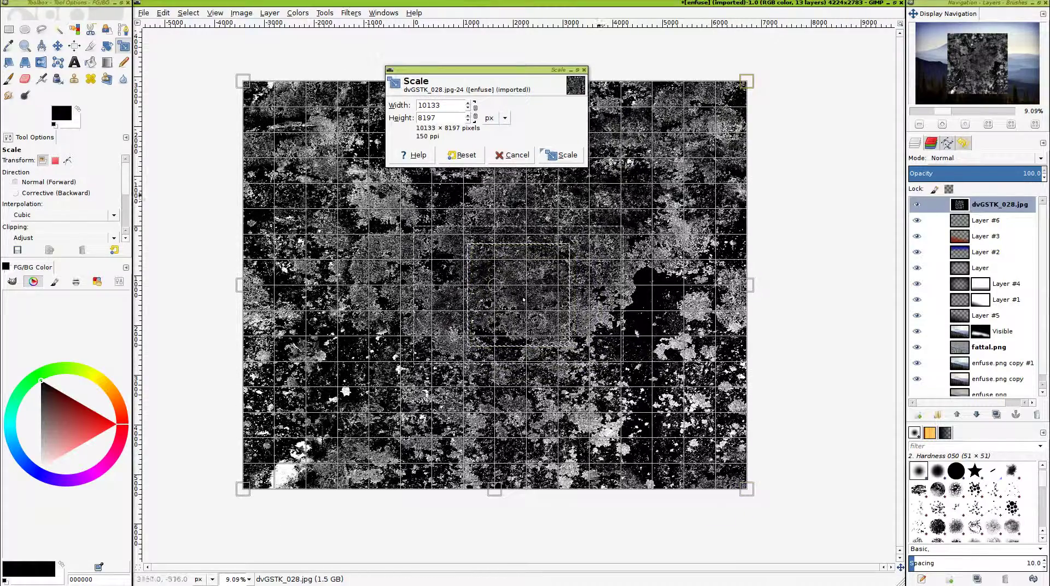
{"action": "left_click", "coordinate": [563, 156]}
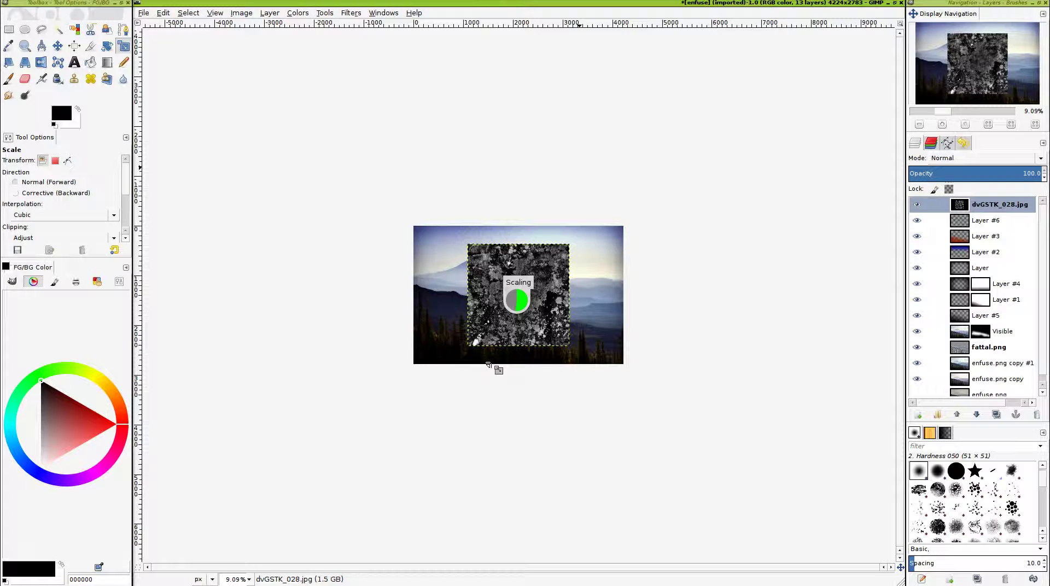
Check the processor and memory load in an enlarged system monitor while the texture is scaling, and return to GIMP
{"action": "key", "text": "ctrl+shift+Escape"}
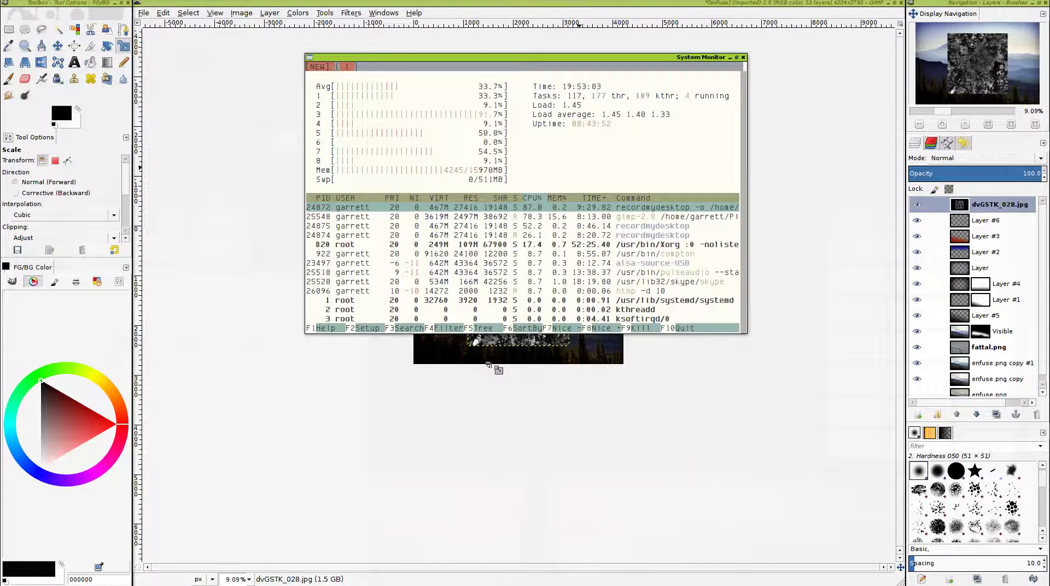
{"action": "left_click_drag", "start_coordinate": [494, 73], "coordinate": [302, 161]}
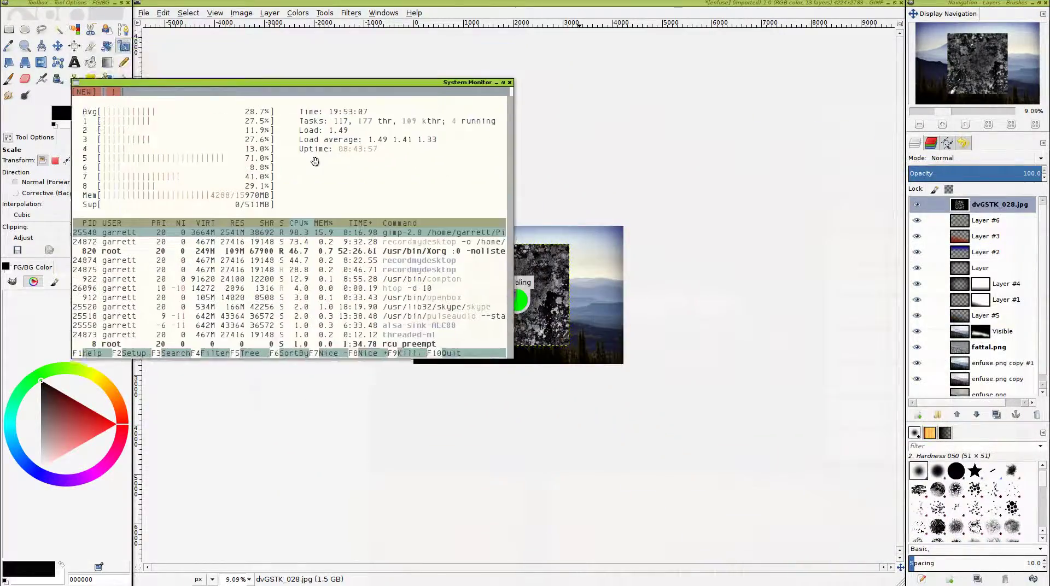
{"action": "left_click_drag", "start_coordinate": [300, 336], "coordinate": [636, 476]}
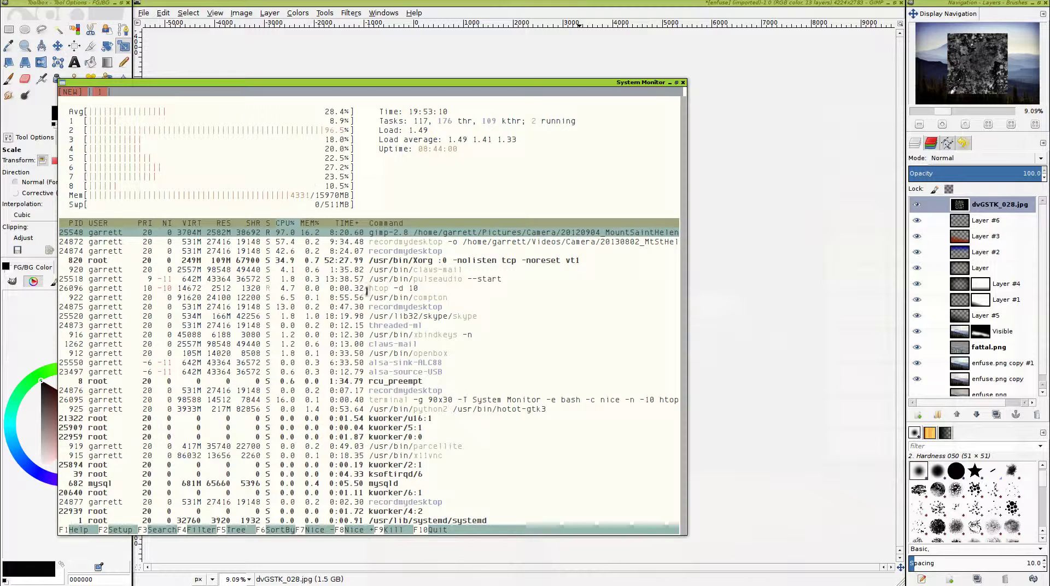
{"action": "key", "text": "alt+Tab"}
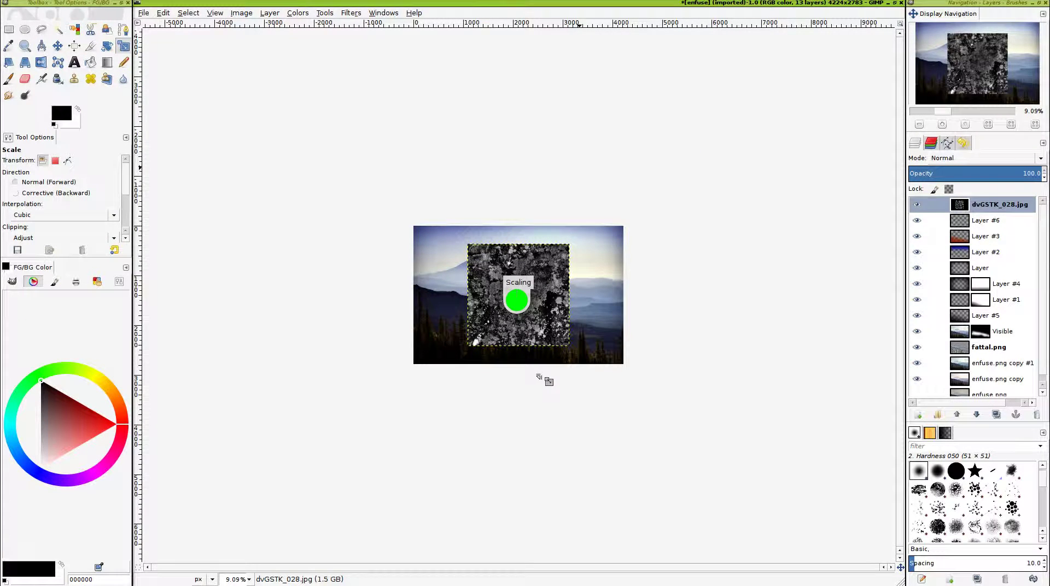
Turn the floating scaled texture into its own layer and delete the original dvGSTK_028.jpg layer
{"action": "key", "text": "shift+ctrl+j"}
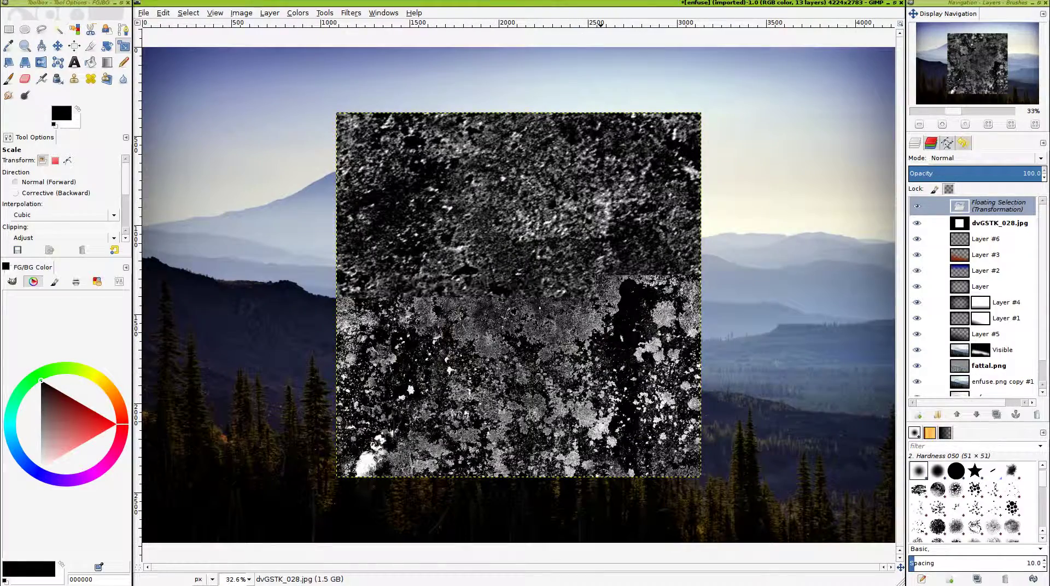
{"action": "left_click", "coordinate": [917, 414]}
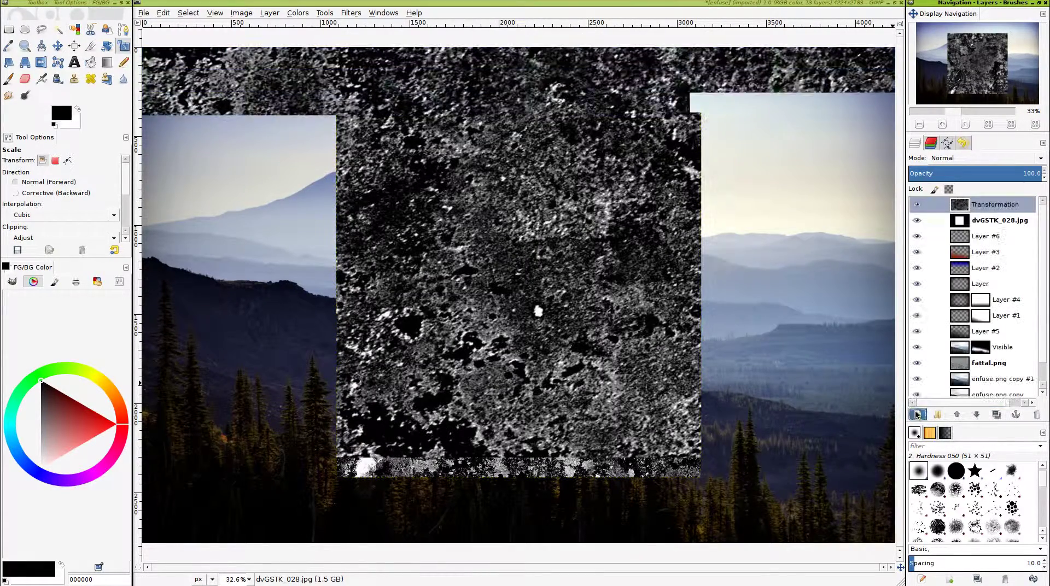
{"action": "left_click", "coordinate": [1020, 222]}
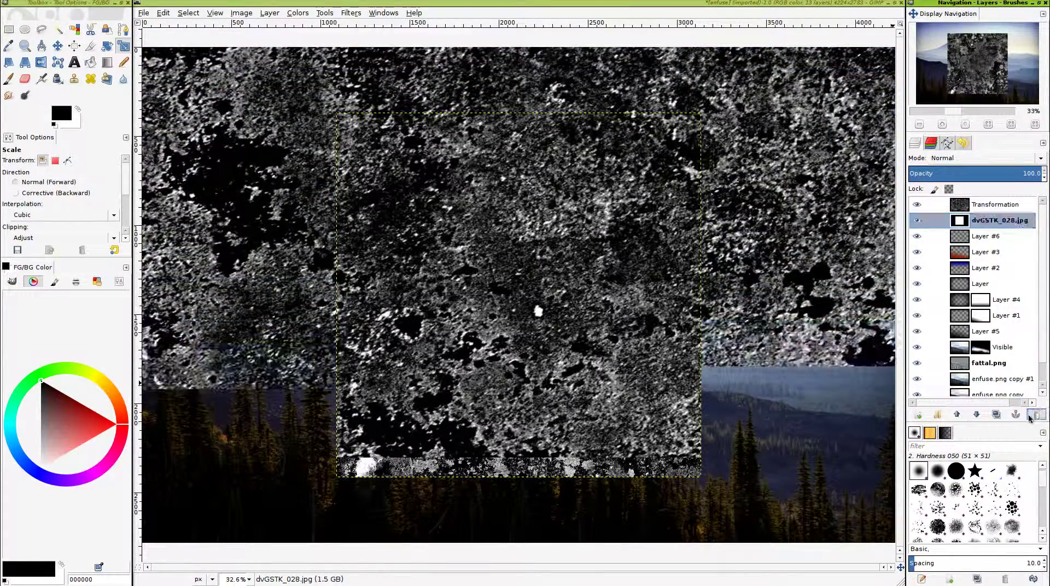
{"action": "left_click", "coordinate": [1029, 416]}
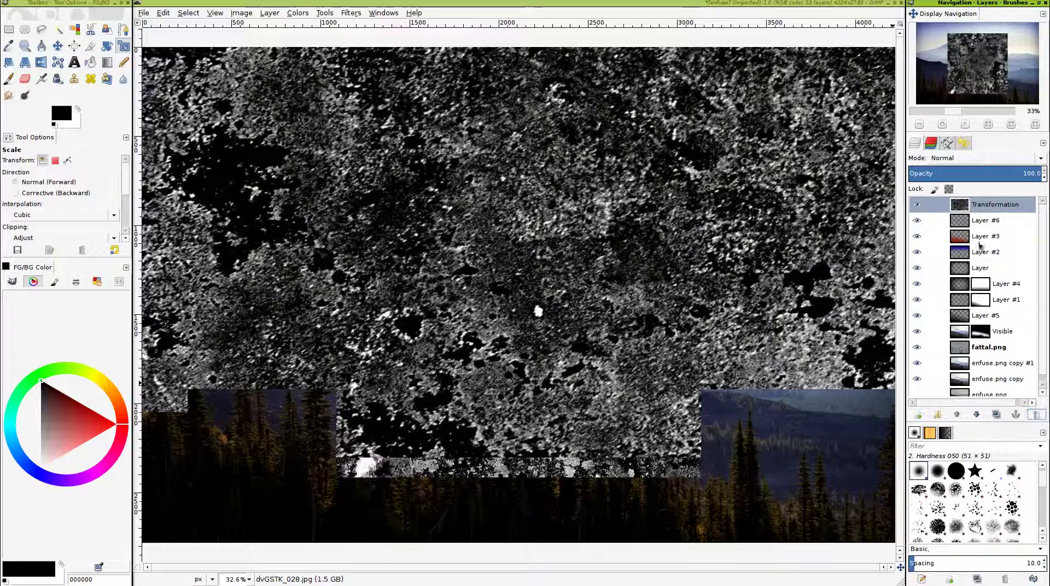
Set the scaled grunge texture layer to Overlay mode and move the texture upward over the photo
{"action": "left_click", "coordinate": [997, 162]}
{"action": "left_click", "coordinate": [1001, 264]}
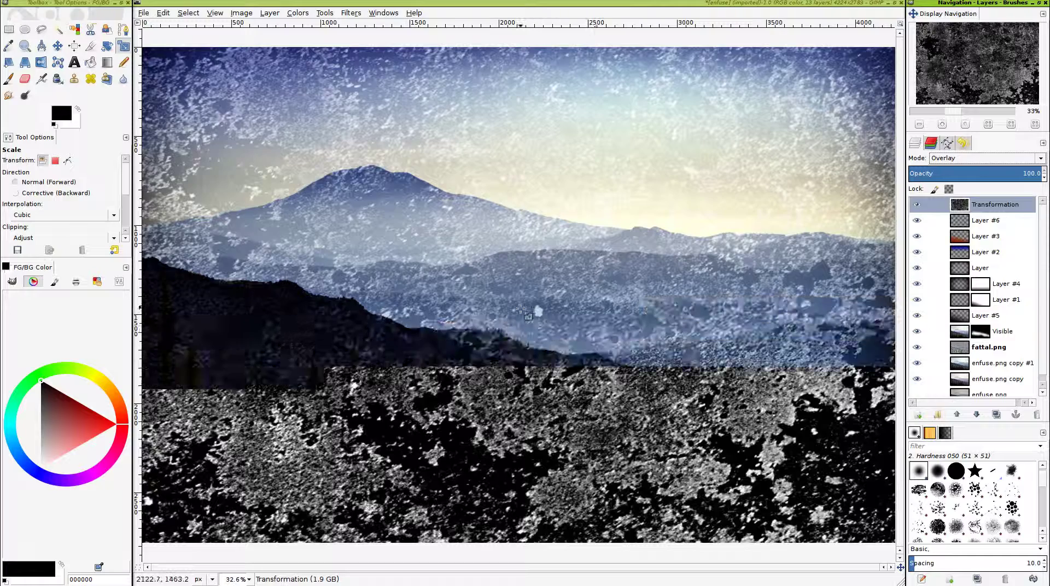
{"action": "key", "text": "m"}
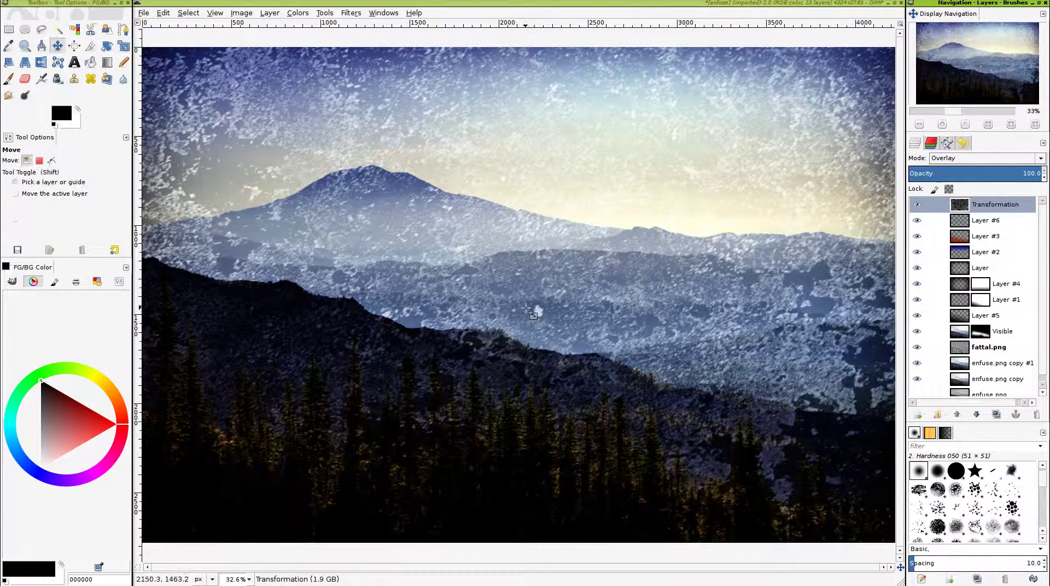
{"action": "left_click_drag", "start_coordinate": [525, 310], "coordinate": [531, 246]}
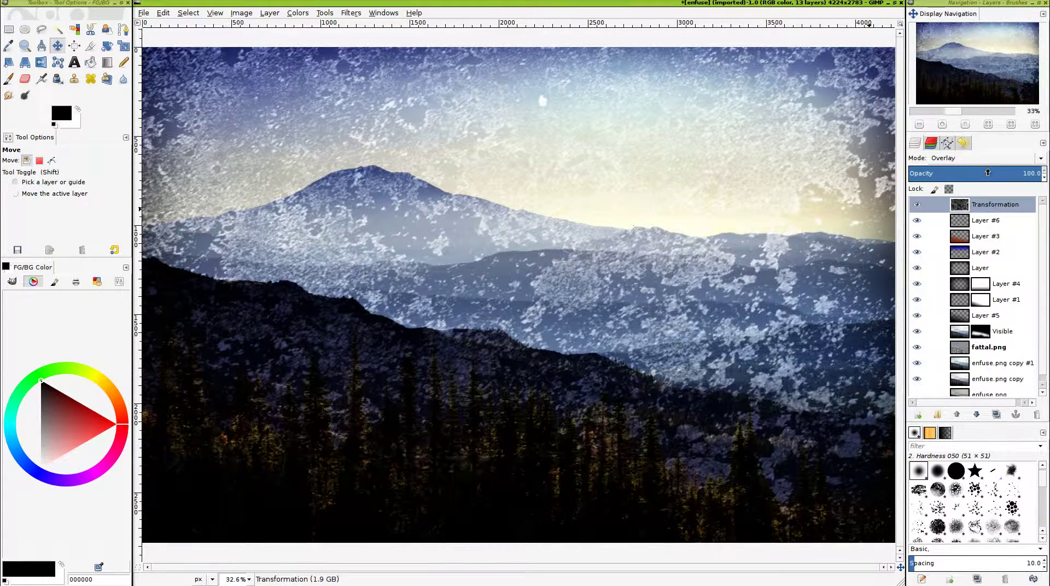
Lower the grunge texture layer's opacity to about 2.7, judging it at full size and comparing the whole image with and without it
{"action": "left_click_drag", "start_coordinate": [976, 172], "coordinate": [913, 171]}
{"action": "key", "text": "1"}
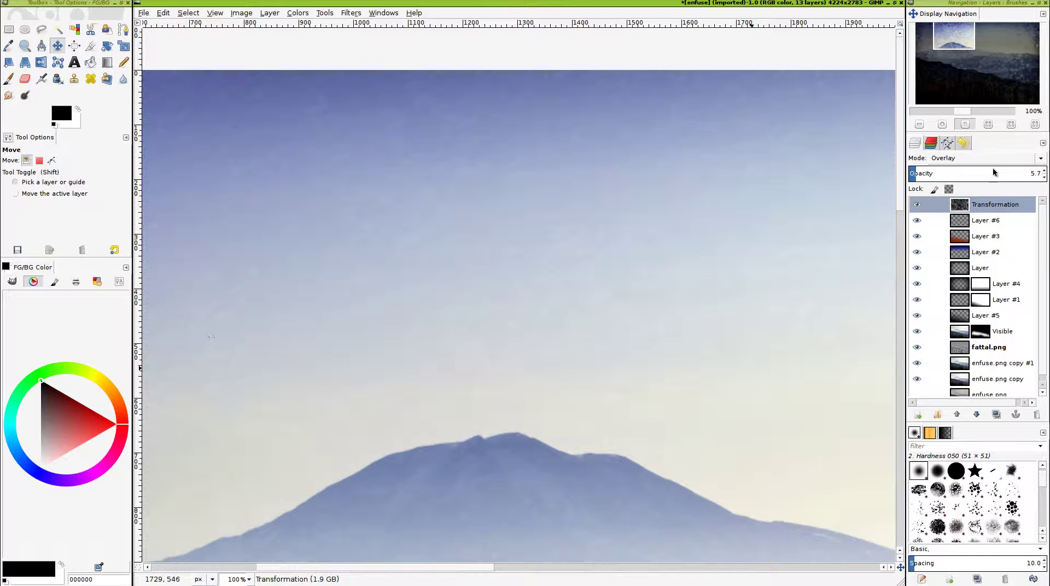
{"action": "left_click_drag", "start_coordinate": [994, 173], "coordinate": [972, 173]}
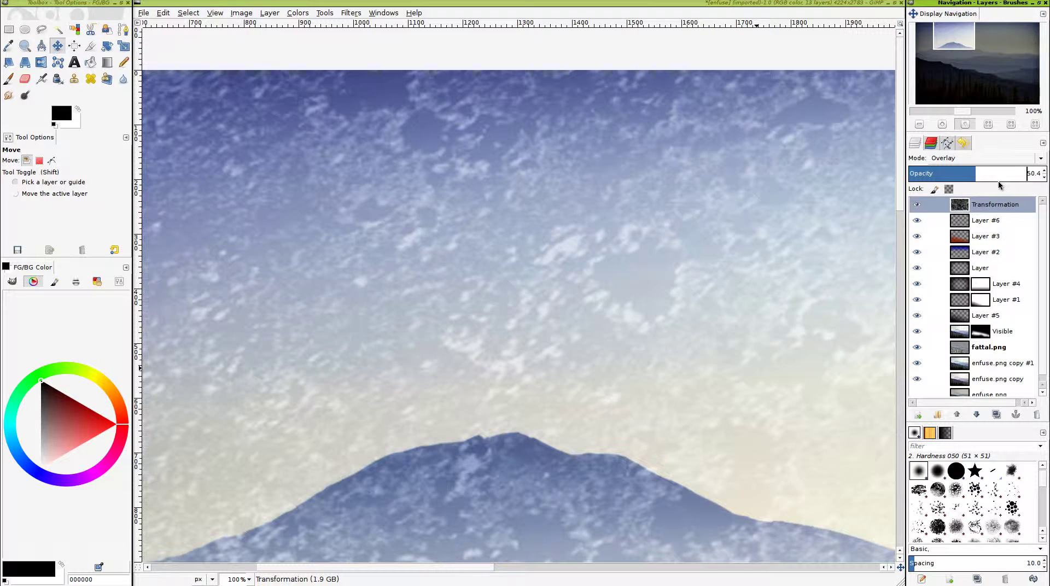
{"action": "left_click_drag", "start_coordinate": [999, 180], "coordinate": [961, 179]}
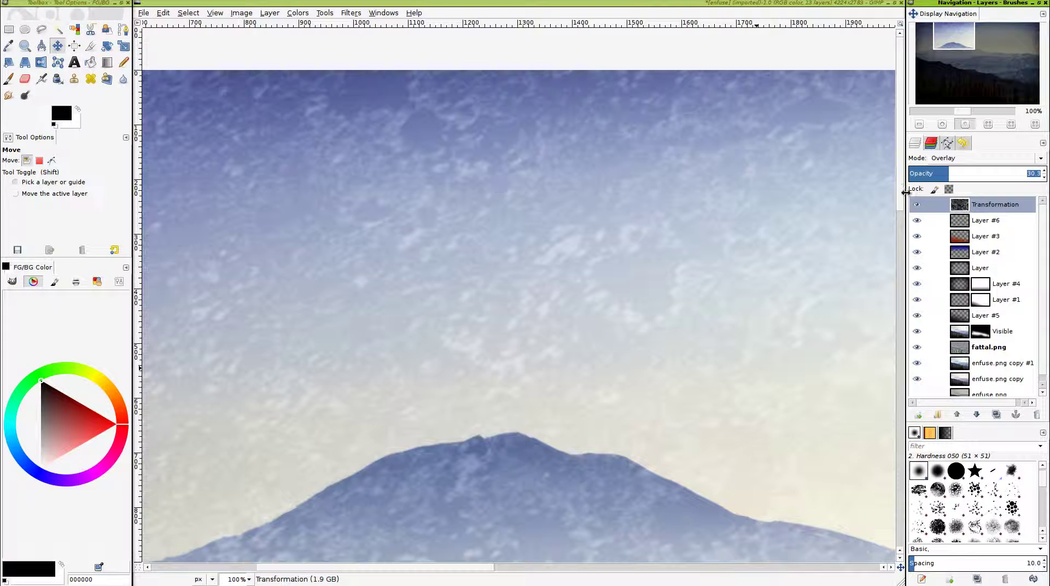
{"action": "type", "text": "25"}
{"action": "key", "text": "Return"}
{"action": "left_click_drag", "start_coordinate": [852, 190], "coordinate": [658, 203]}
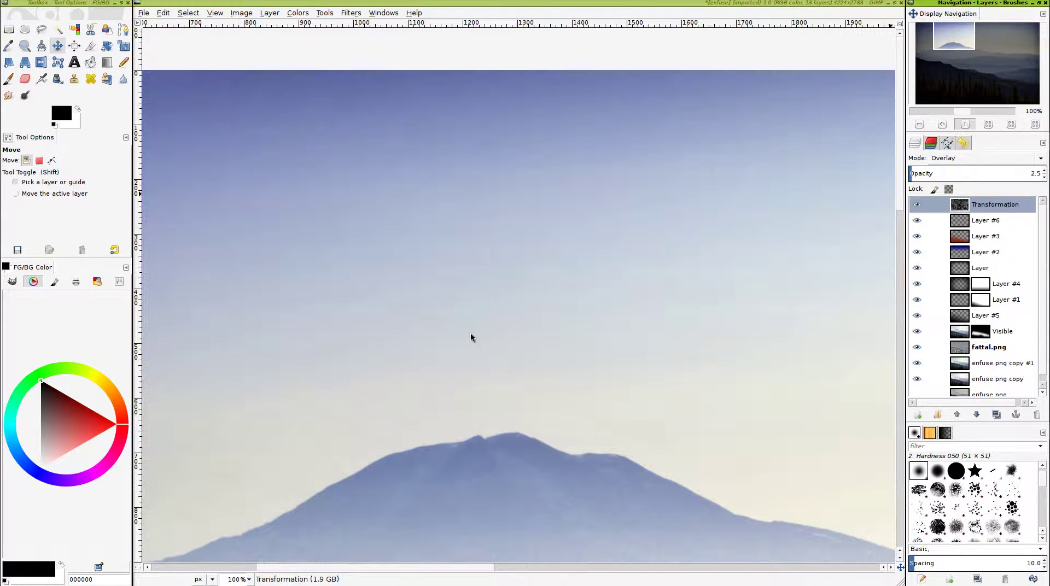
{"action": "key", "text": "shift+ctrl+j"}
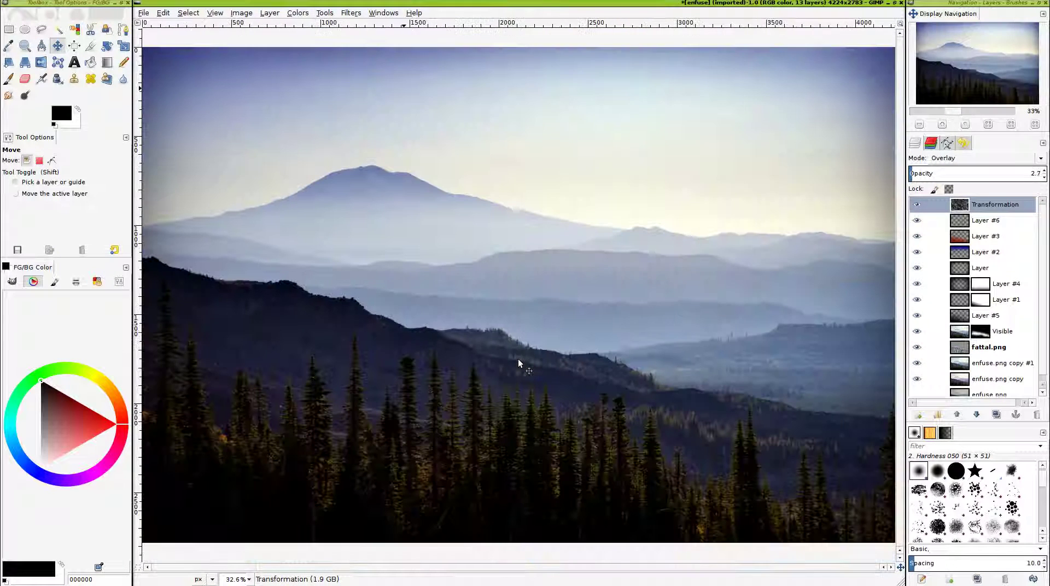
{"action": "left_click", "coordinate": [917, 205]}
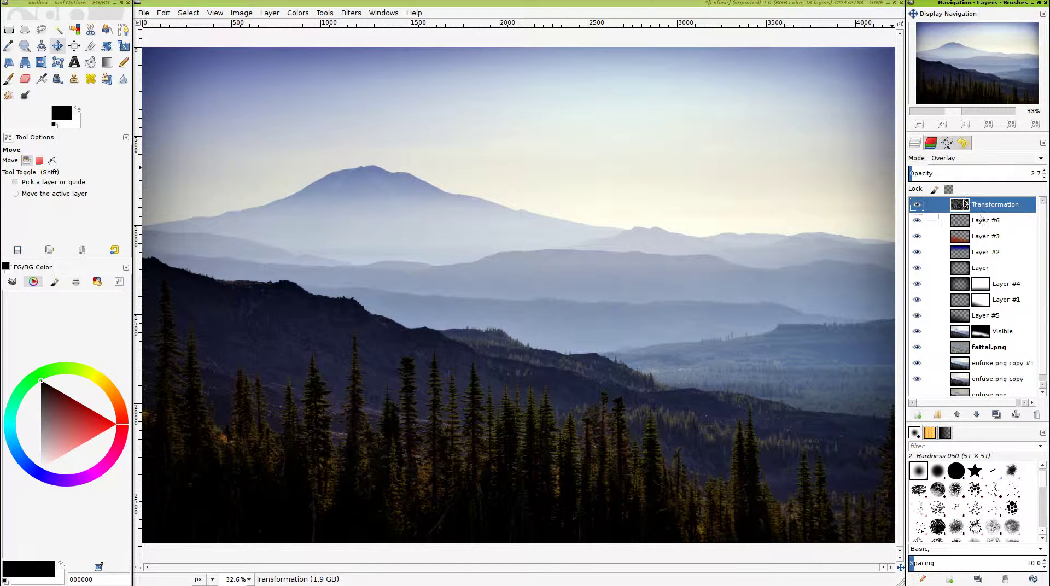
Add a white mask to the grunge texture layer and fade its lower part with a black-to-transparent gradient from the image's bottom edge to the mountain top
{"action": "right_click", "coordinate": [965, 203]}
{"action": "left_click", "coordinate": [885, 335]}
{"action": "left_click", "coordinate": [570, 376]}
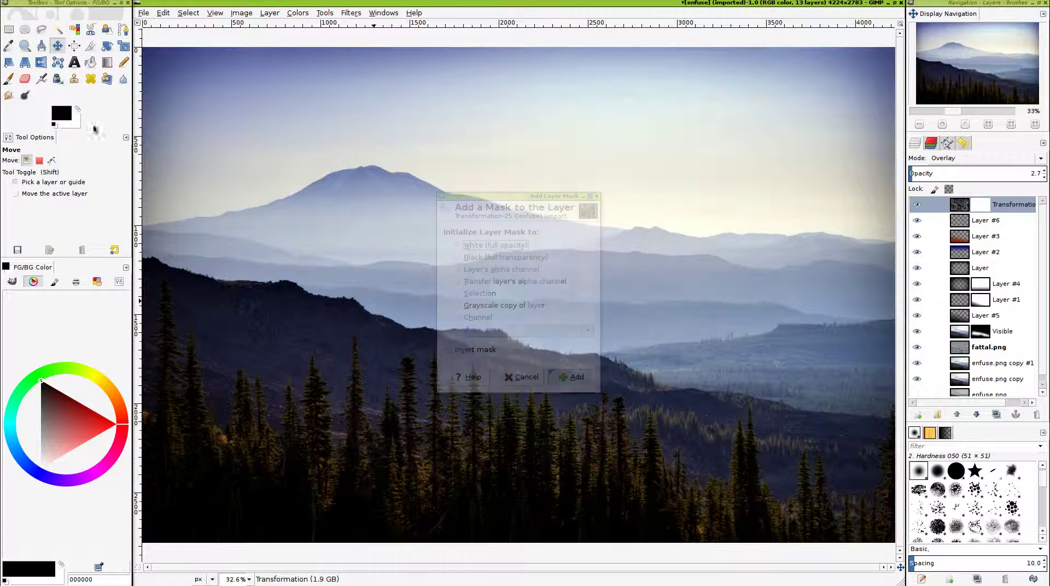
{"action": "left_click", "coordinate": [107, 62]}
{"action": "left_click_drag", "start_coordinate": [450, 546], "coordinate": [436, 160]}
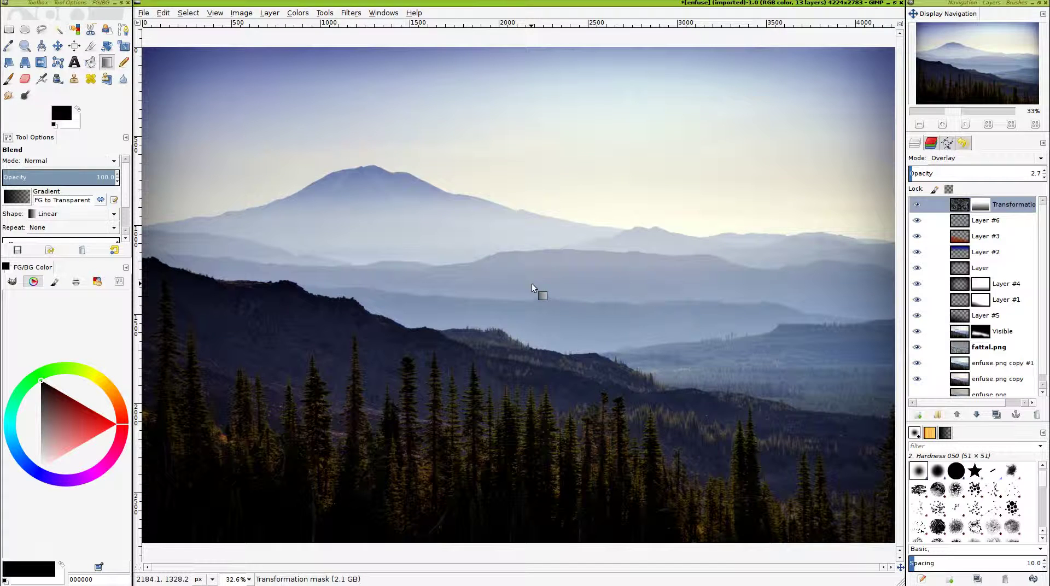
Delete Layer #6 and make the masked Transformation texture layer the active layer
{"action": "left_click", "coordinate": [958, 220]}
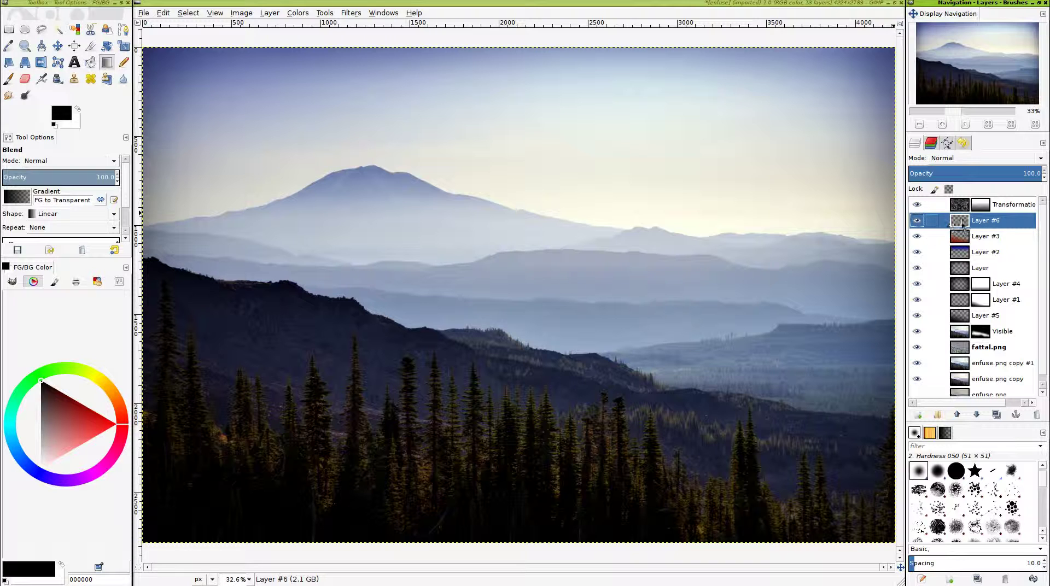
{"action": "left_click_drag", "start_coordinate": [974, 218], "coordinate": [970, 203]}
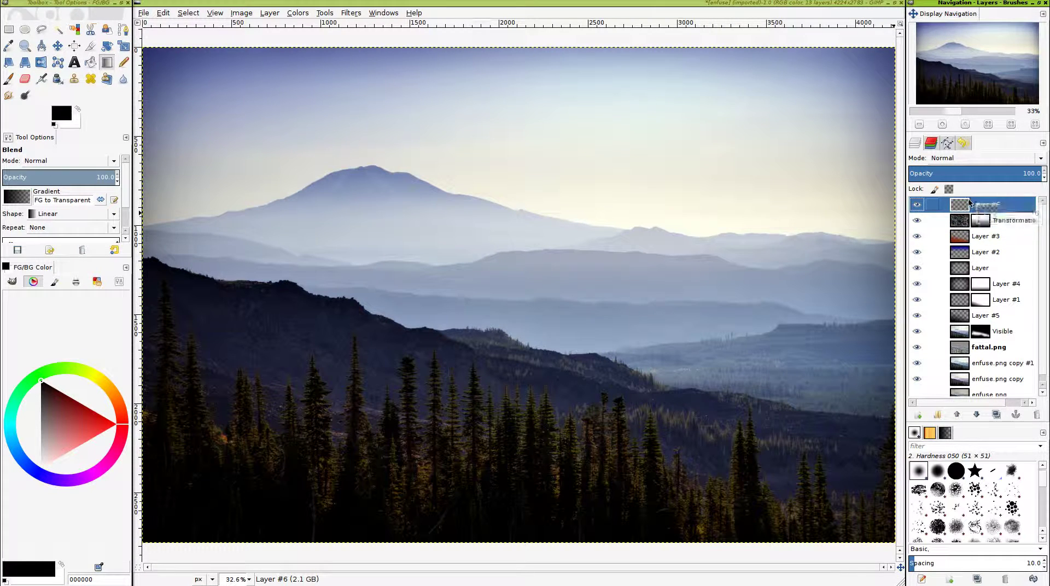
{"action": "left_click", "coordinate": [1036, 414]}
{"action": "left_click", "coordinate": [966, 209]}
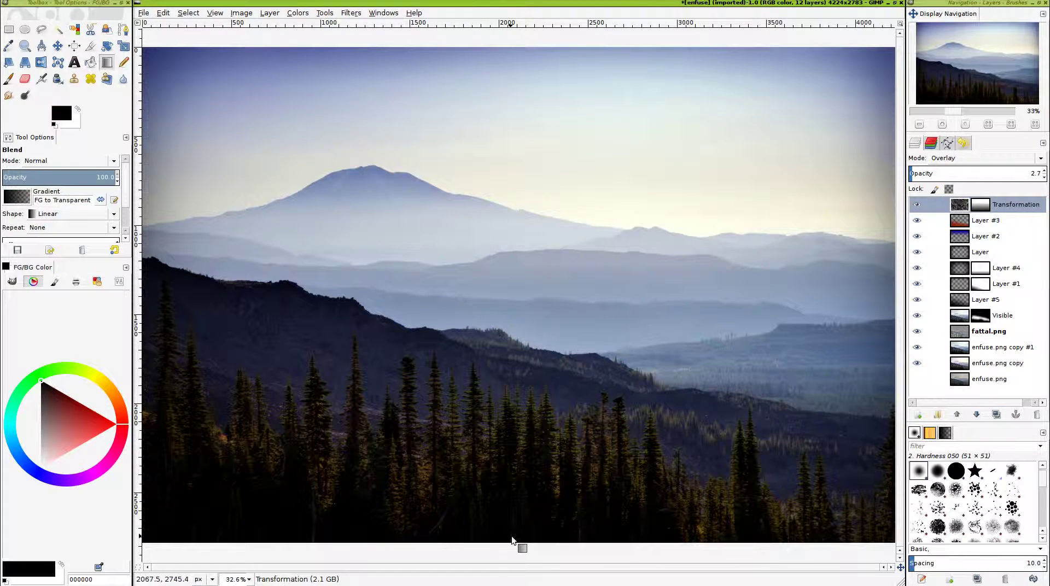
Switch to the file manager's grunge folder, open dvGSTK_030.jpg full screen and compare it with the folder's other textures
{"action": "key", "text": "alt+Tab"}
{"action": "key", "text": "alt+Tab"}
{"action": "key", "text": "alt+Tab"}
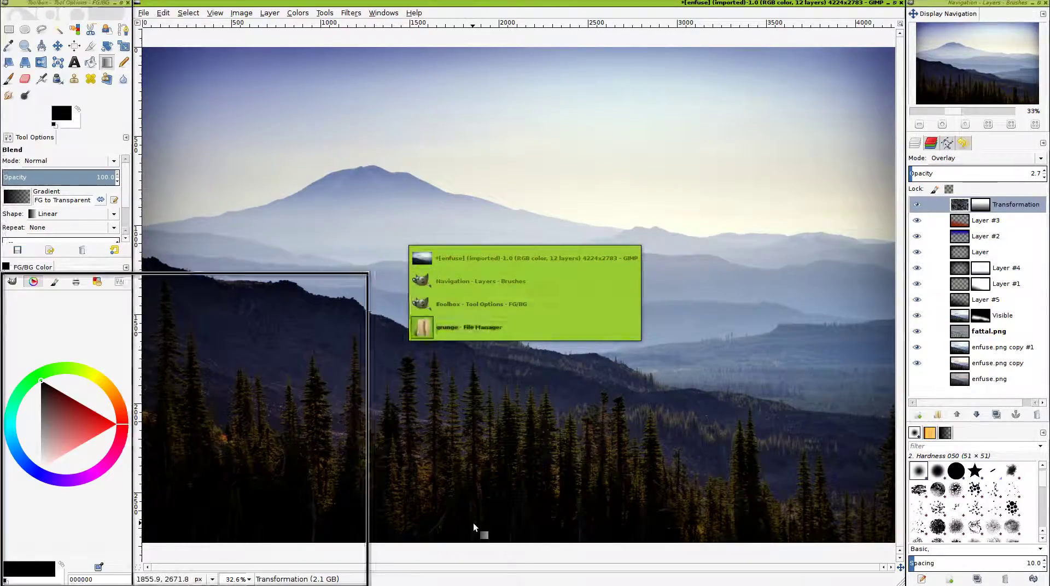
{"action": "double_click", "coordinate": [191, 345]}
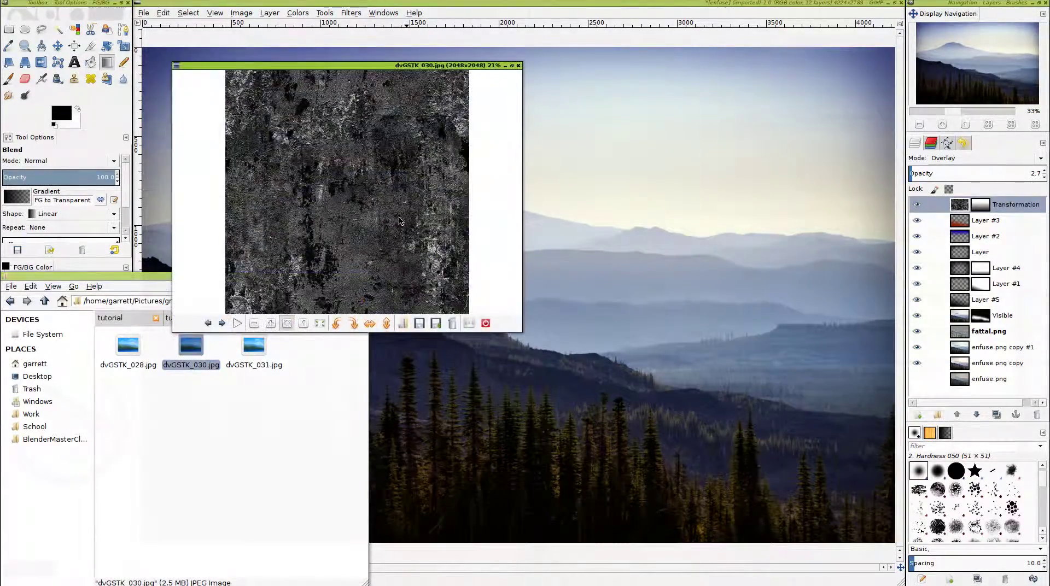
{"action": "double_click", "coordinate": [399, 220]}
{"action": "key", "text": "Right"}
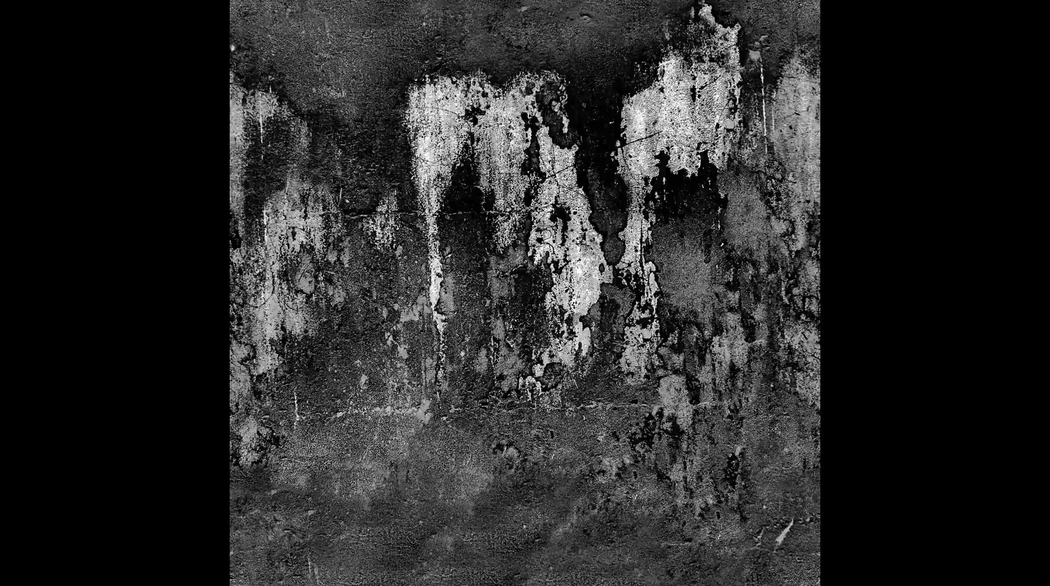
{"action": "key", "text": "Left"}
{"action": "key", "text": "Right"}
{"action": "key", "text": "Right"}
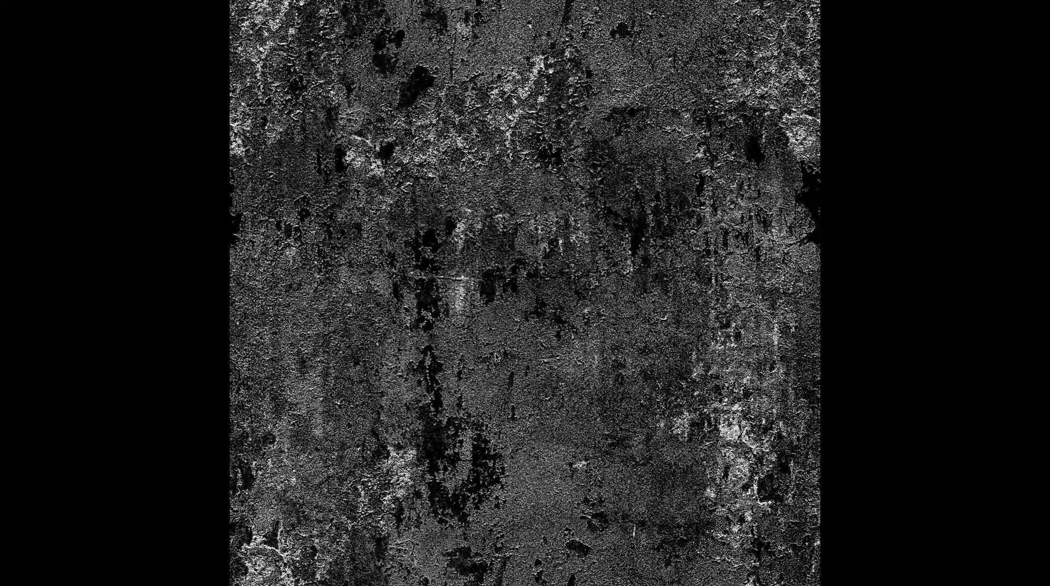
{"action": "key", "text": "Right"}
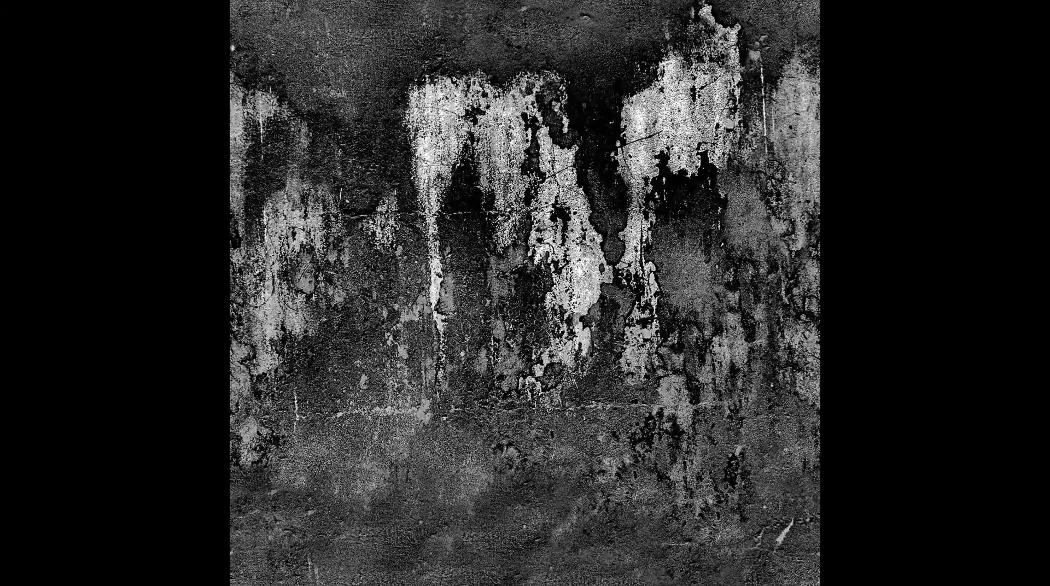
{"action": "key", "text": "Right"}
{"action": "key", "text": "Right"}
{"action": "key", "text": "Right"}
{"action": "key", "text": "Right"}
{"action": "key", "text": "Right"}
{"action": "key", "text": "Escape"}
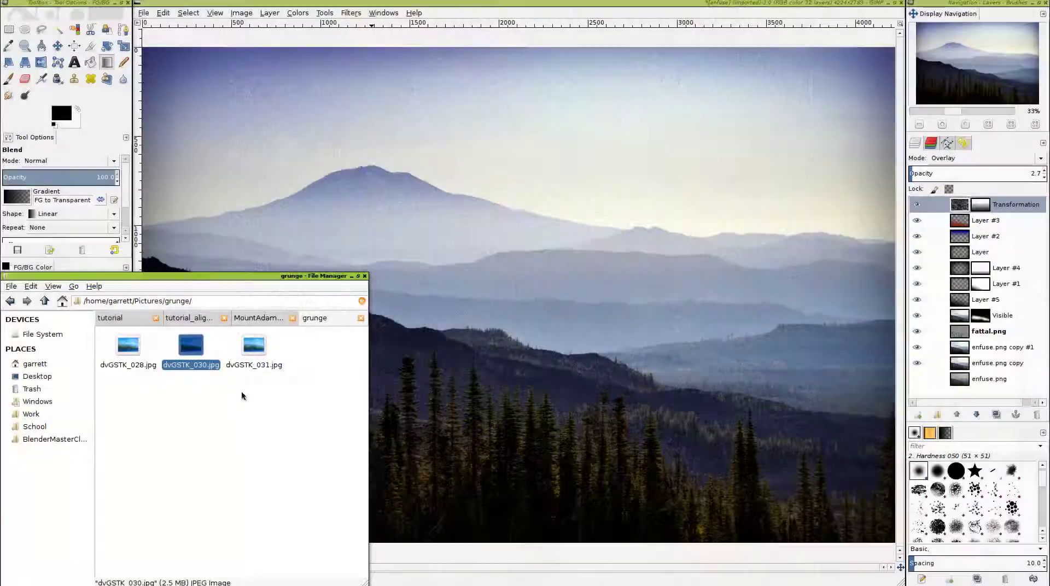
Bring dvGSTK_031.jpg from the grunge folder into the photo as a new layer and hide that layer
{"action": "left_click_drag", "start_coordinate": [253, 343], "coordinate": [556, 429]}
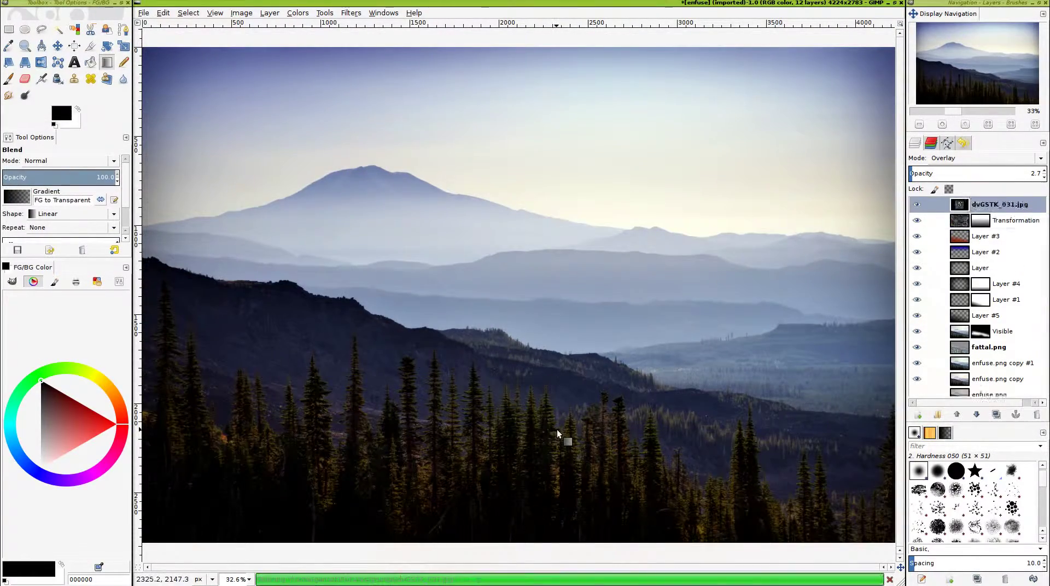
{"action": "left_click", "coordinate": [917, 205]}
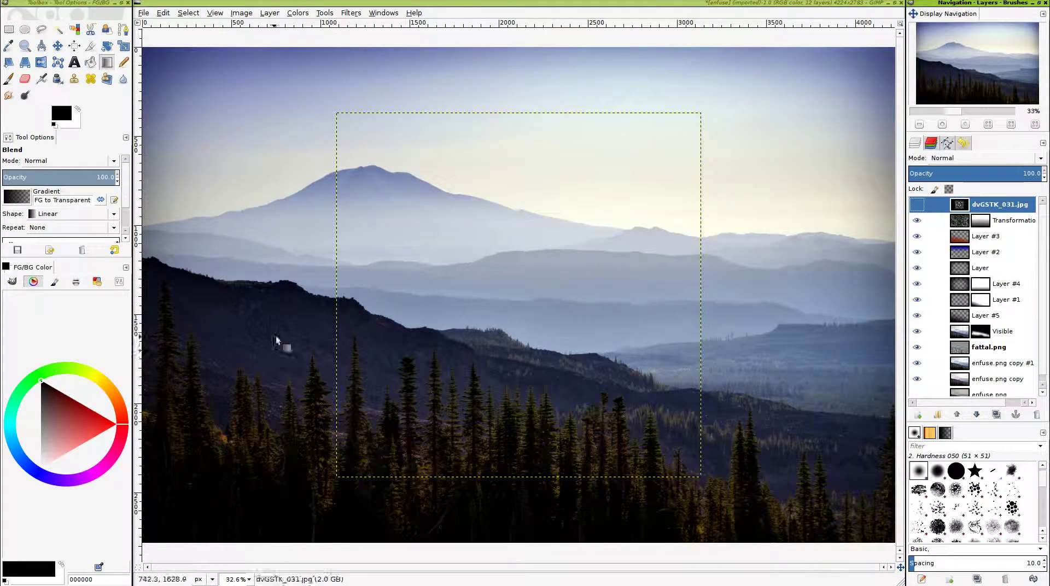
Examine the dark hillside and trees up close across the photo, finishing with the whole image in view
{"action": "scroll", "coordinate": [312, 358], "scroll_direction": "up", "scroll_amount": 4}
{"action": "scroll", "coordinate": [353, 257], "scroll_direction": "up", "scroll_amount": 3}
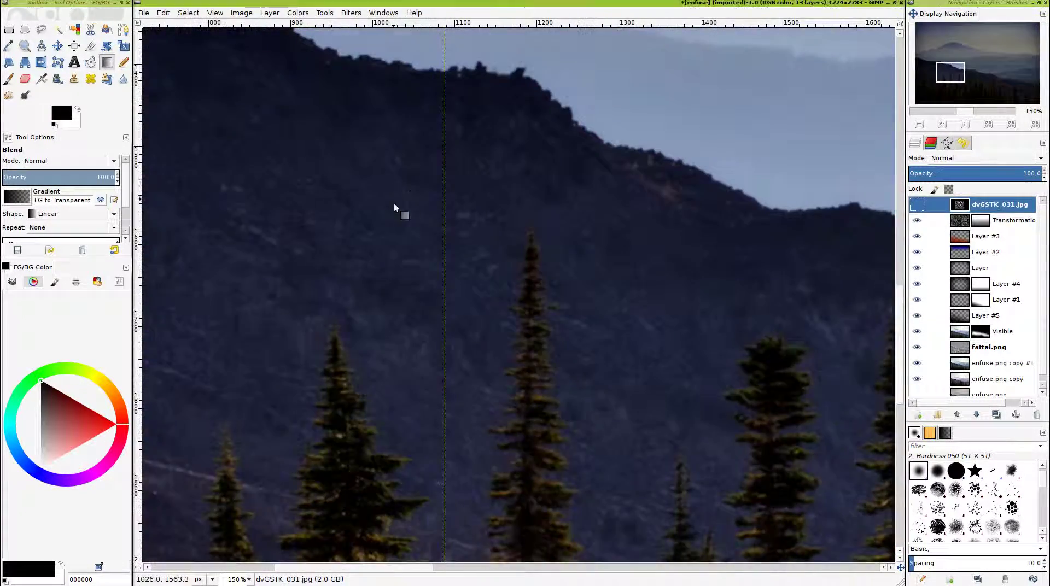
{"action": "scroll", "coordinate": [383, 316], "scroll_direction": "down", "scroll_amount": 5}
{"action": "scroll", "coordinate": [396, 420], "scroll_direction": "right", "scroll_amount": 4}
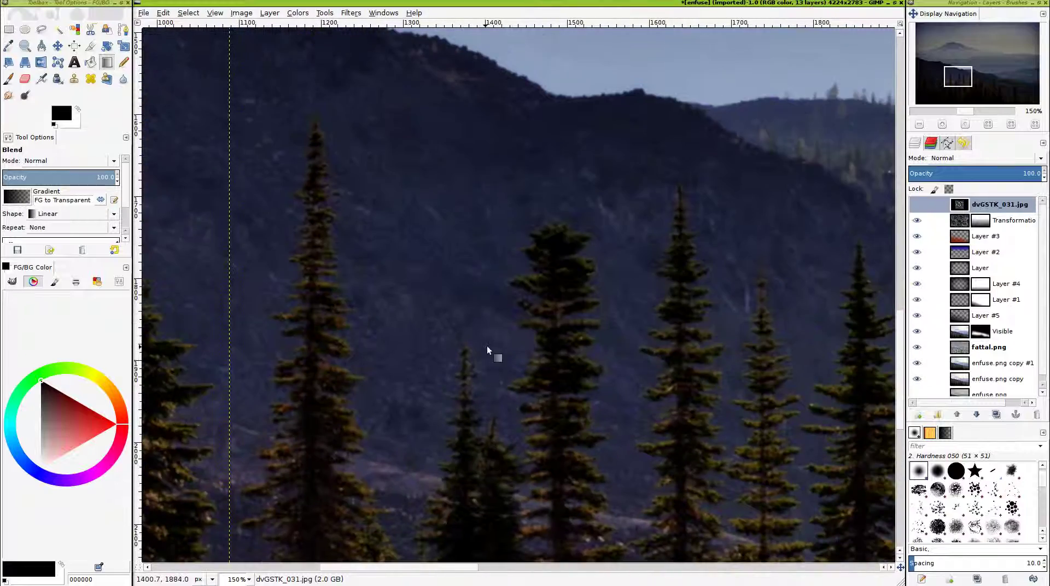
{"action": "scroll", "coordinate": [523, 255], "scroll_direction": "left", "scroll_amount": 5}
{"action": "scroll", "coordinate": [524, 254], "scroll_direction": "up", "scroll_amount": 3}
{"action": "scroll", "coordinate": [515, 291], "scroll_direction": "down", "scroll_amount": 1}
{"action": "scroll", "coordinate": [515, 291], "scroll_direction": "right", "scroll_amount": 1}
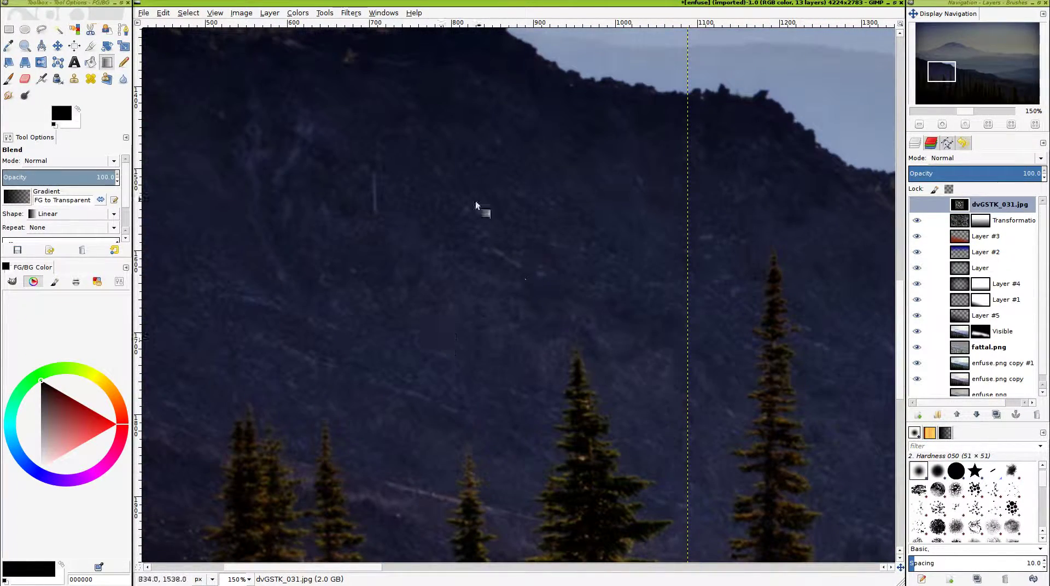
{"action": "scroll", "coordinate": [558, 273], "scroll_direction": "right", "scroll_amount": 13}
{"action": "scroll", "coordinate": [365, 298], "scroll_direction": "down", "scroll_amount": 2}
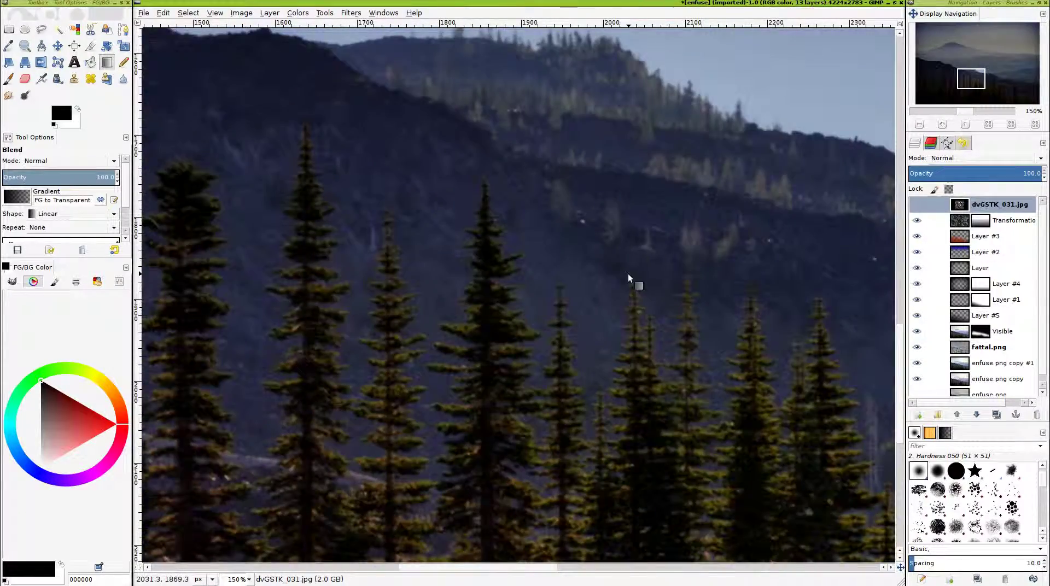
{"action": "scroll", "coordinate": [383, 306], "scroll_direction": "right", "scroll_amount": 16}
{"action": "scroll", "coordinate": [424, 358], "scroll_direction": "down", "scroll_amount": 2}
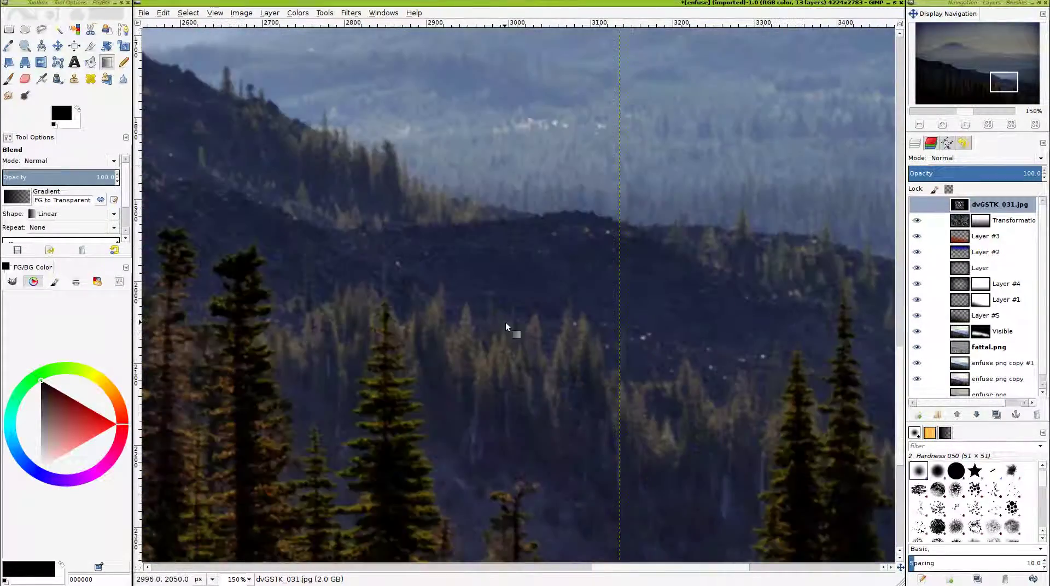
{"action": "key", "text": "shift+ctrl+j"}
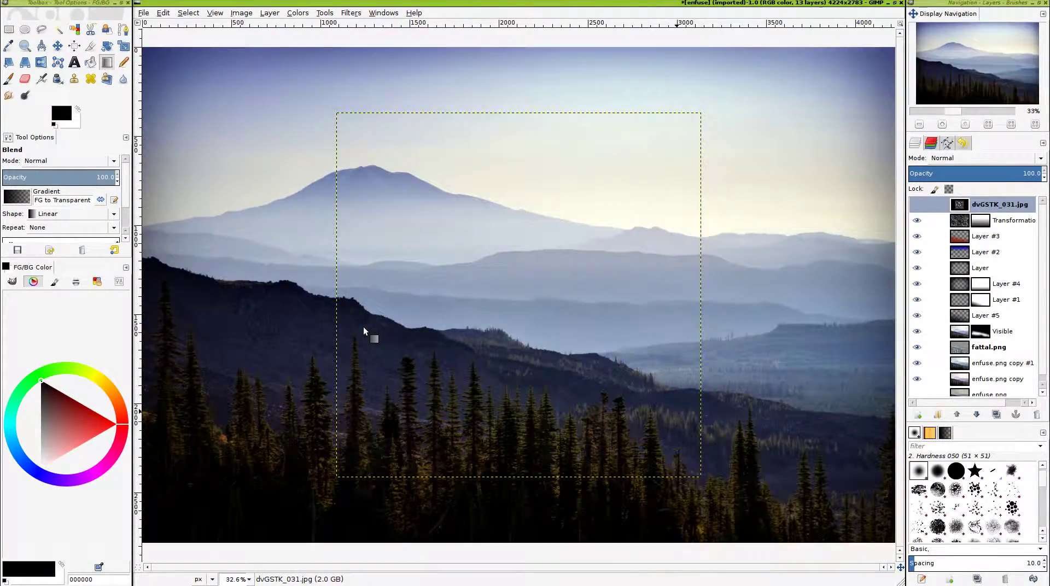
Show the dvGSTK_031.jpg layer and move it toward the photo's upper-left corner
{"action": "left_click", "coordinate": [916, 204]}
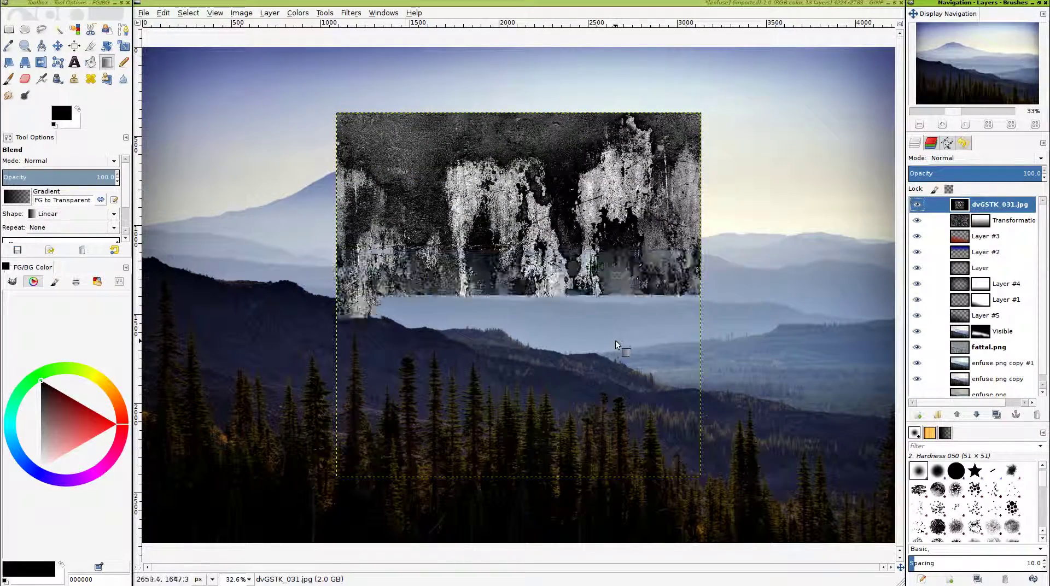
{"action": "key", "text": "m"}
{"action": "left_click_drag", "start_coordinate": [546, 384], "coordinate": [402, 309]}
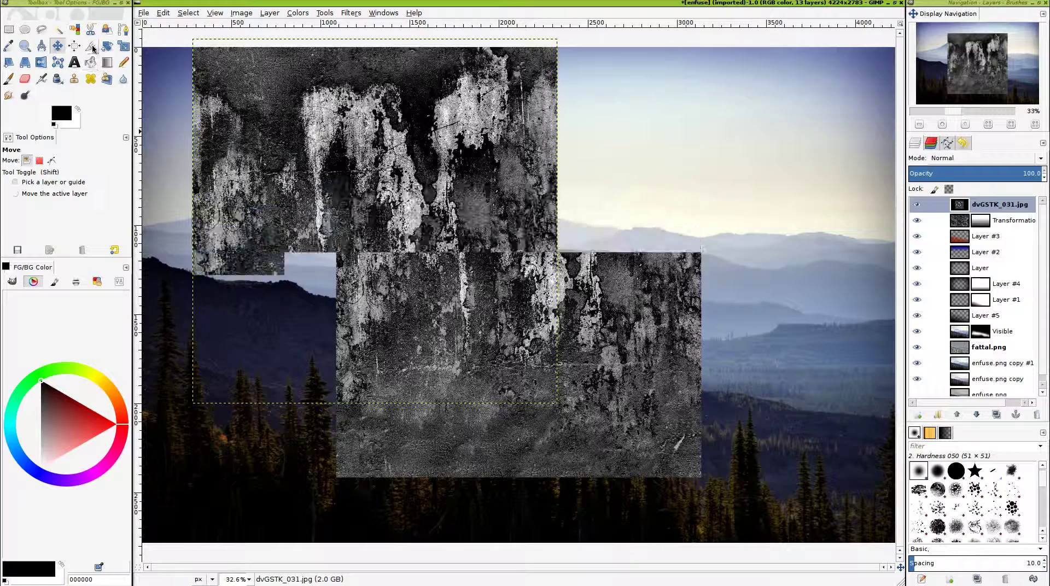
Scale the dvGSTK_031.jpg layer to 5112 × 3688 px and shift it so it covers most of the photo
{"action": "left_click", "coordinate": [124, 47]}
{"action": "scroll", "coordinate": [518, 336], "scroll_direction": "down", "scroll_amount": 2}
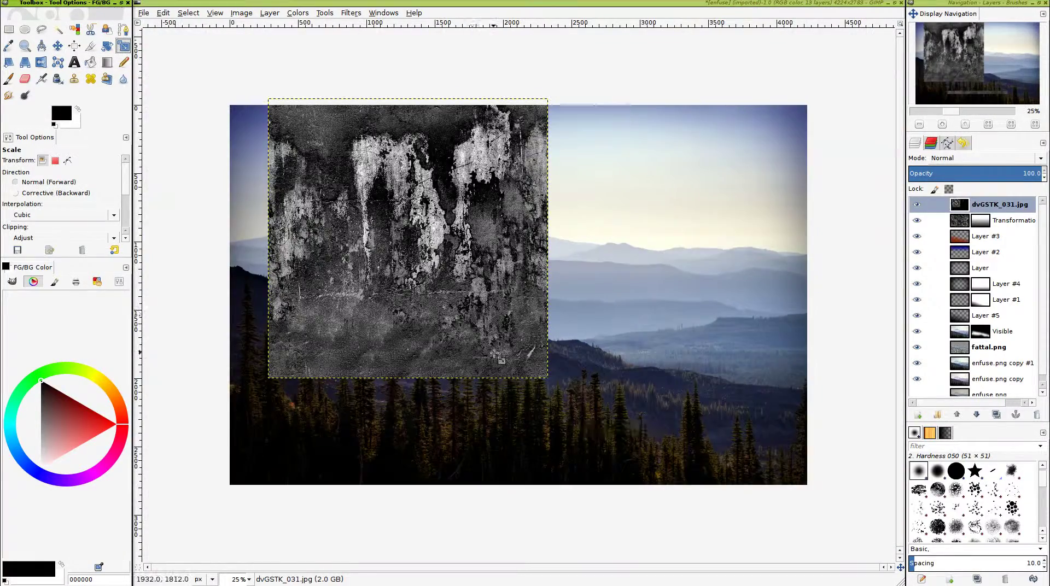
{"action": "left_click", "coordinate": [518, 336]}
{"action": "left_click_drag", "start_coordinate": [533, 337], "coordinate": [736, 449]}
{"action": "left_click_drag", "start_coordinate": [564, 323], "coordinate": [511, 247]}
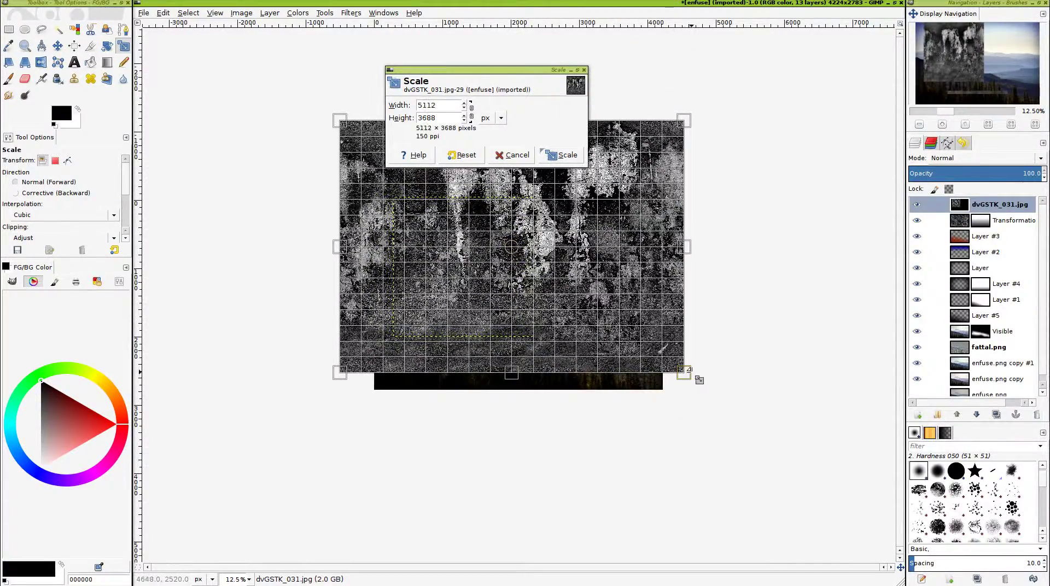
{"action": "left_click", "coordinate": [560, 155]}
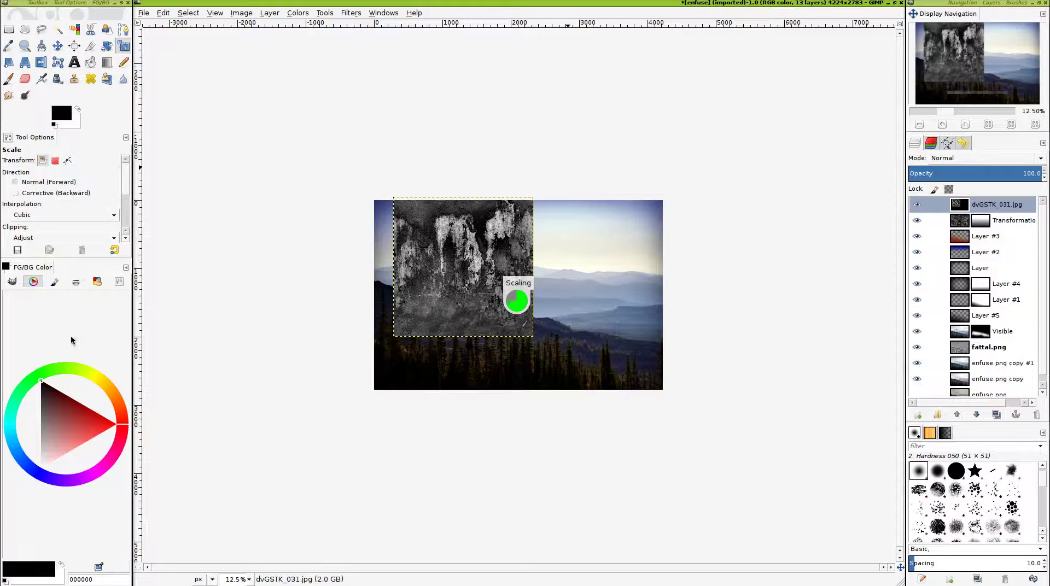
Set the enlarged dvGSTK_031.jpg layer's blend mode to Overlay
{"action": "key", "text": "plus"}
{"action": "key", "text": "plus"}
{"action": "key", "text": "plus"}
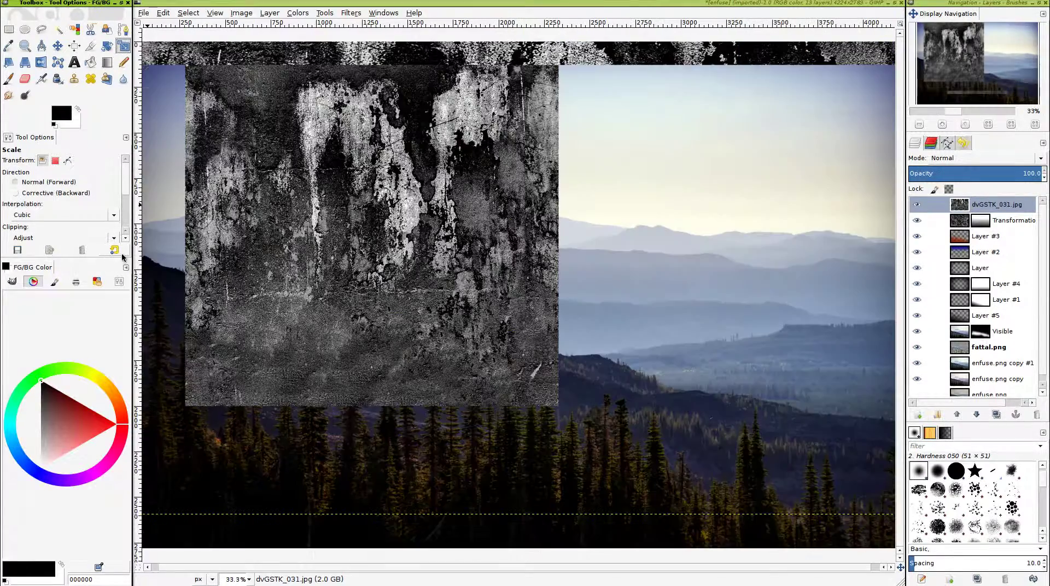
{"action": "left_click_drag", "start_coordinate": [117, 257], "coordinate": [117, 398]}
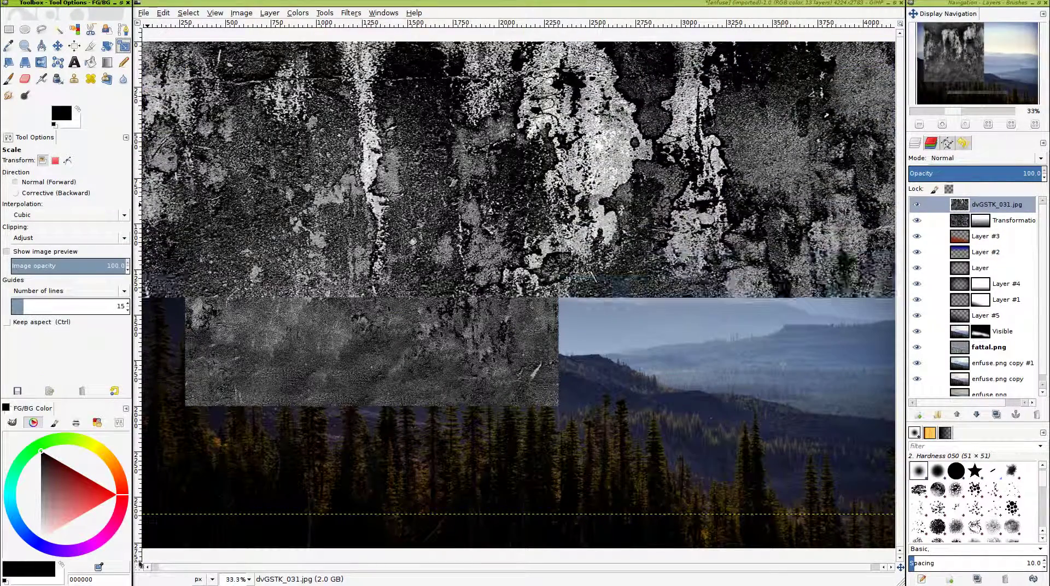
{"action": "left_click", "coordinate": [940, 158]}
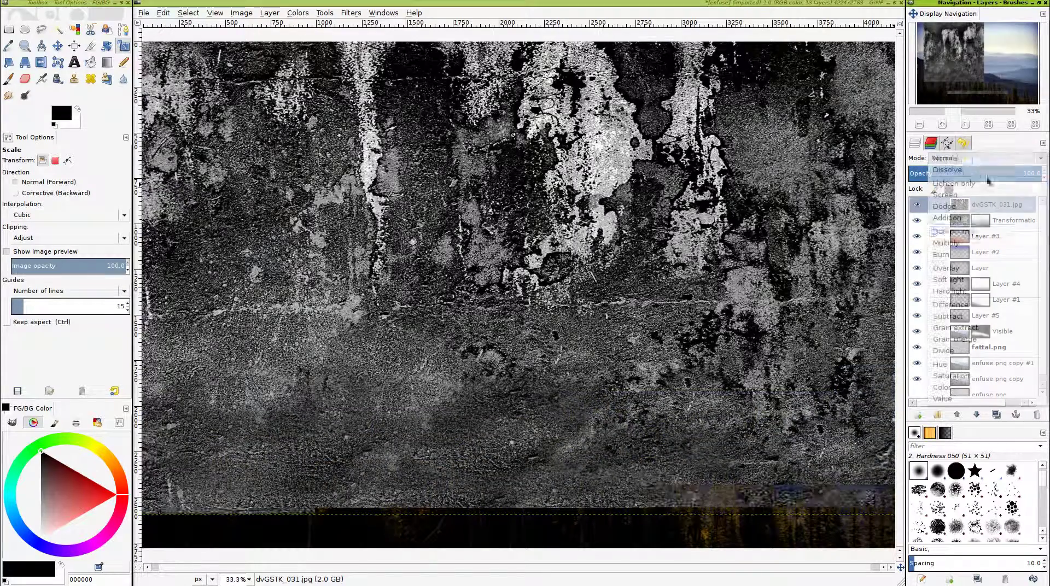
{"action": "left_click", "coordinate": [946, 271]}
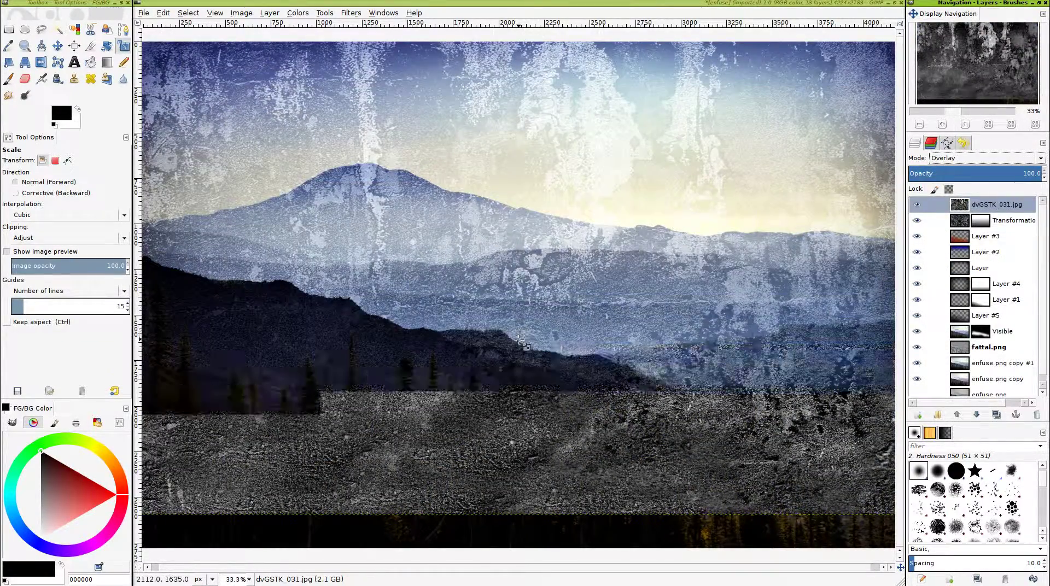
Reposition the Overlay texture vertically so its lower edge lies within the dark trees near the photo's bottom
{"action": "key", "text": "m"}
{"action": "left_click_drag", "start_coordinate": [512, 356], "coordinate": [504, 323]}
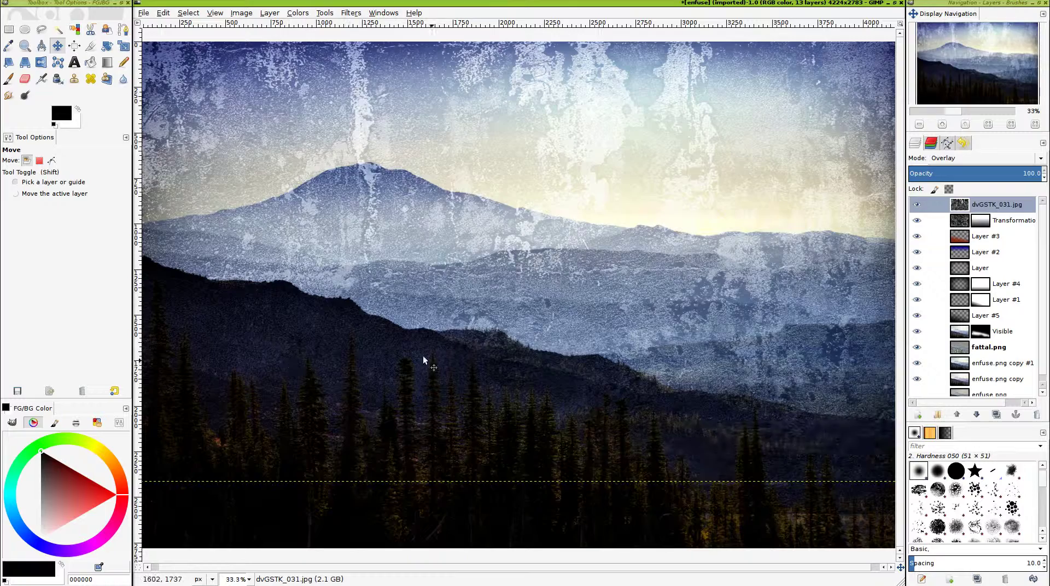
{"action": "left_click_drag", "start_coordinate": [826, 458], "coordinate": [819, 485]}
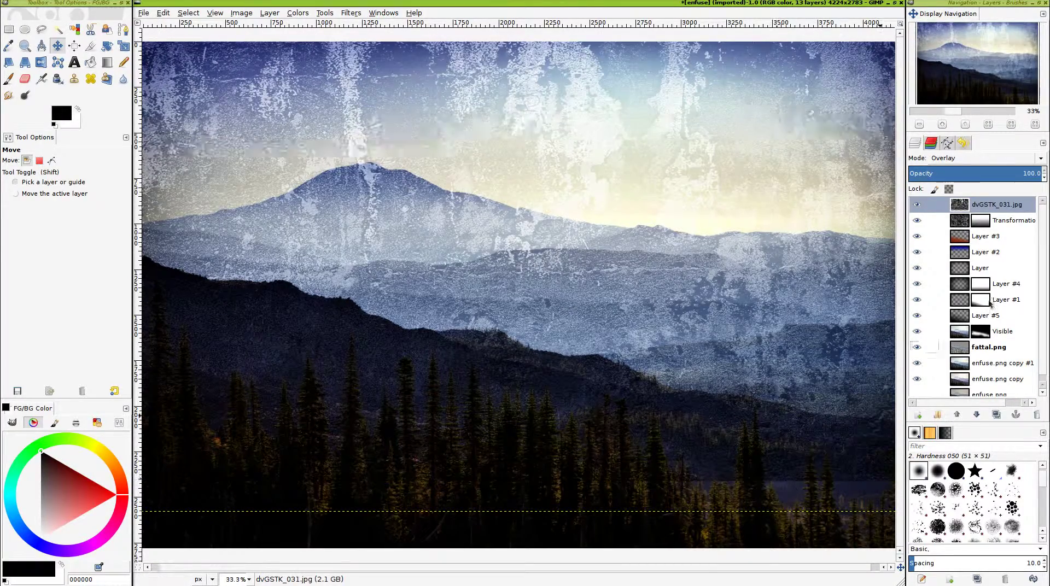
Add a black (full transparency) layer mask to the dvGSTK_031.jpg texture layer
{"action": "right_click", "coordinate": [963, 207]}
{"action": "left_click", "coordinate": [907, 347]}
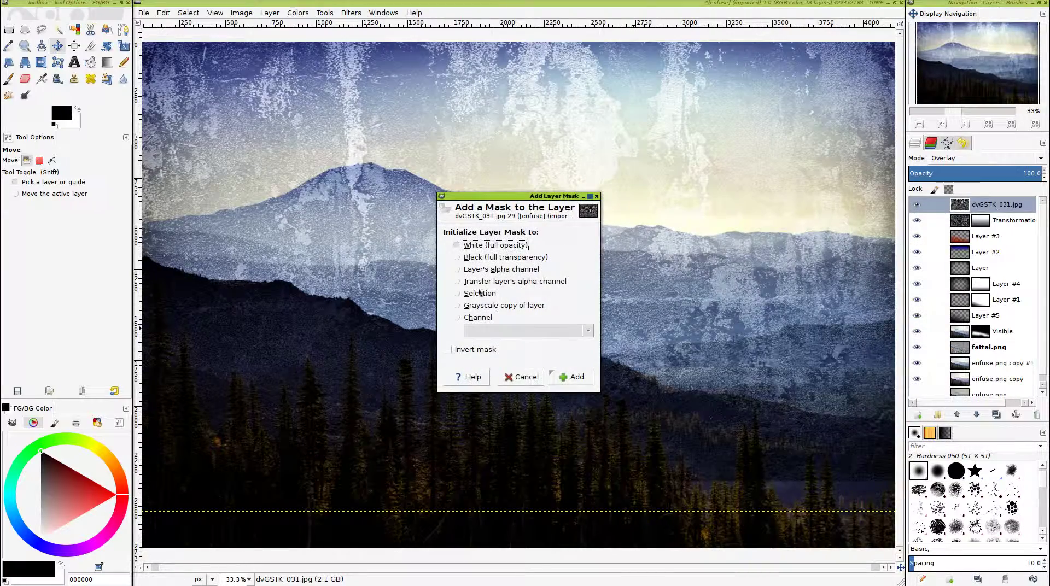
{"action": "left_click", "coordinate": [470, 257]}
{"action": "left_click", "coordinate": [569, 375]}
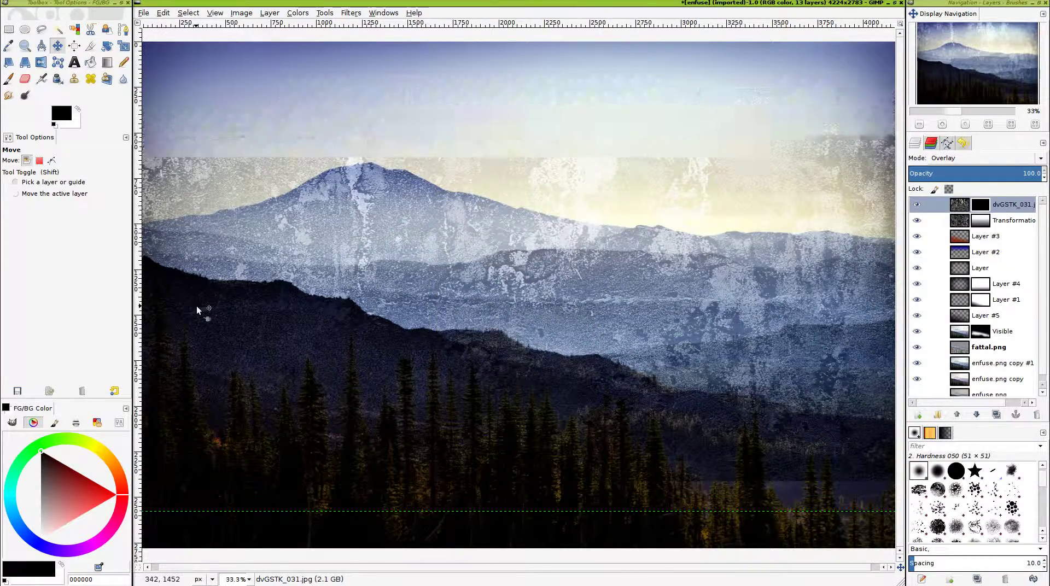
Paint white on the mask with the Hardness 050 brush at size 612.41 to reveal texture along the dark hillside, undoing the first stroke
{"action": "key", "text": "p"}
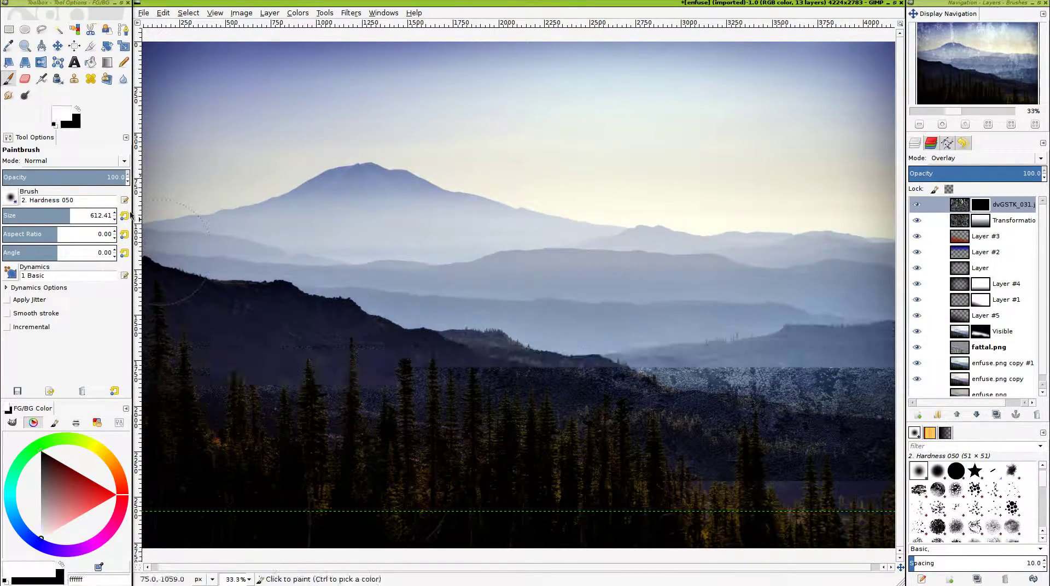
{"action": "key", "text": "x"}
{"action": "key", "text": "x"}
{"action": "key", "text": "x"}
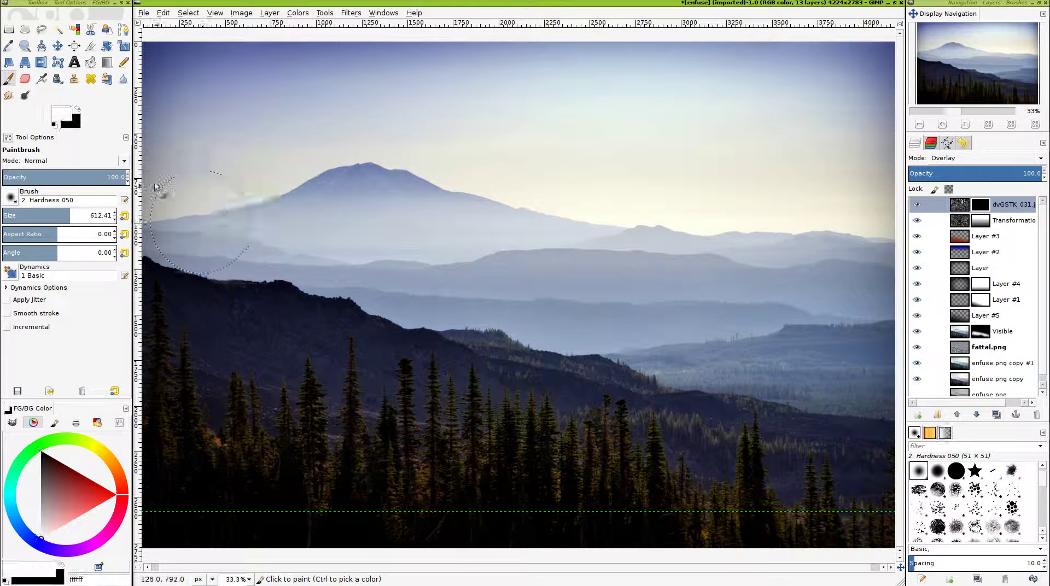
{"action": "key", "text": "x"}
{"action": "key", "text": "x"}
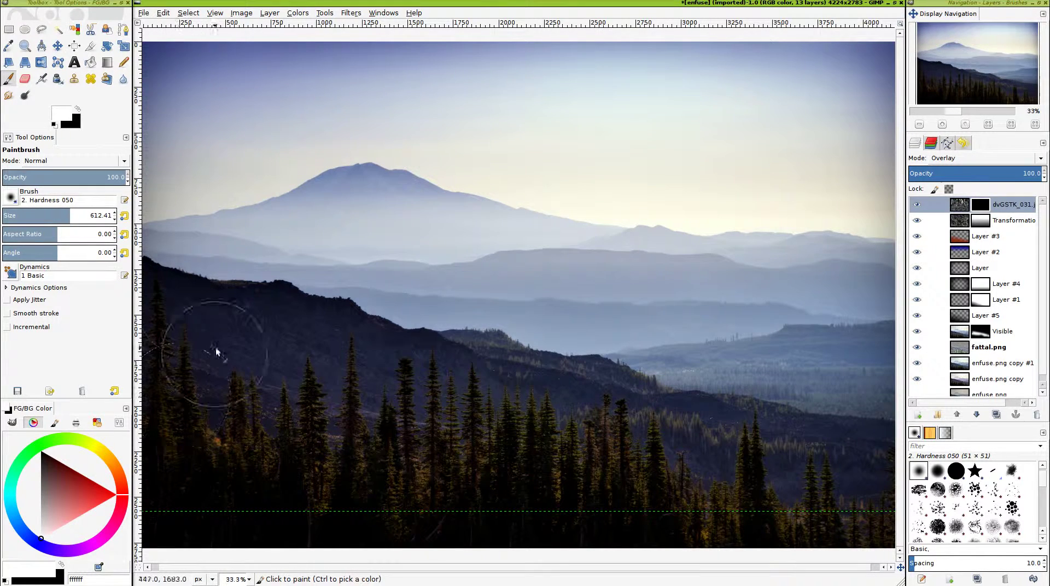
{"action": "mouse_move", "coordinate": [185, 325]}
{"action": "left_mouse_down"}
{"action": "mouse_move", "coordinate": [253, 325]}
{"action": "mouse_move", "coordinate": [303, 311]}
{"action": "mouse_move", "coordinate": [389, 364]}
{"action": "mouse_move", "coordinate": [323, 287]}
{"action": "left_mouse_up"}
{"action": "key", "text": "ctrl+z"}
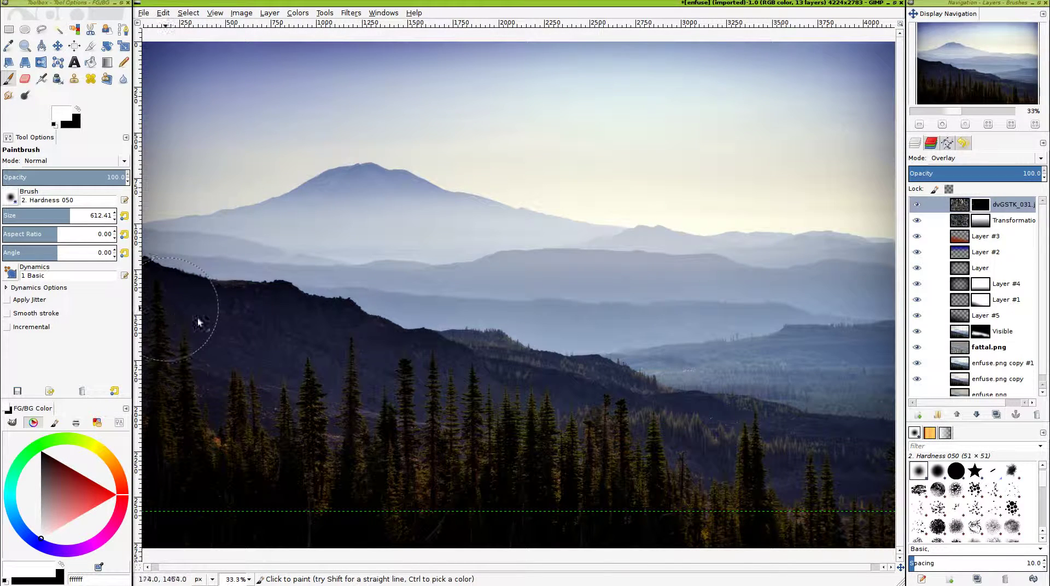
{"action": "mouse_move", "coordinate": [339, 363]}
{"action": "left_mouse_down"}
{"action": "mouse_move", "coordinate": [384, 383]}
{"action": "mouse_move", "coordinate": [673, 416]}
{"action": "mouse_move", "coordinate": [837, 466]}
{"action": "left_mouse_up"}
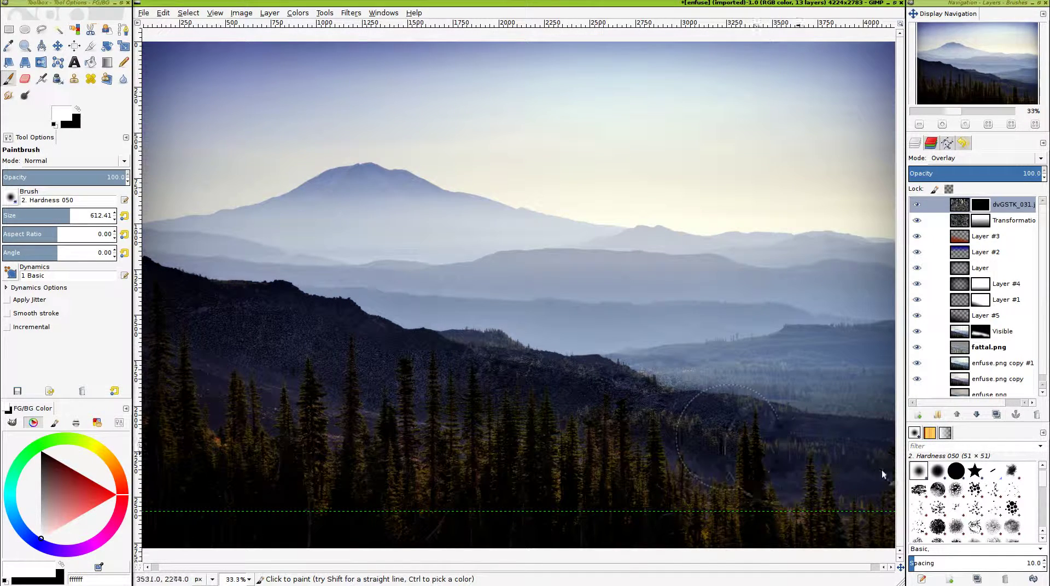
Paint white on the dvGSTK_031.jpg mask with the 612.41 brush to reveal texture across the trees below the dark hillside
{"action": "key", "text": "x"}
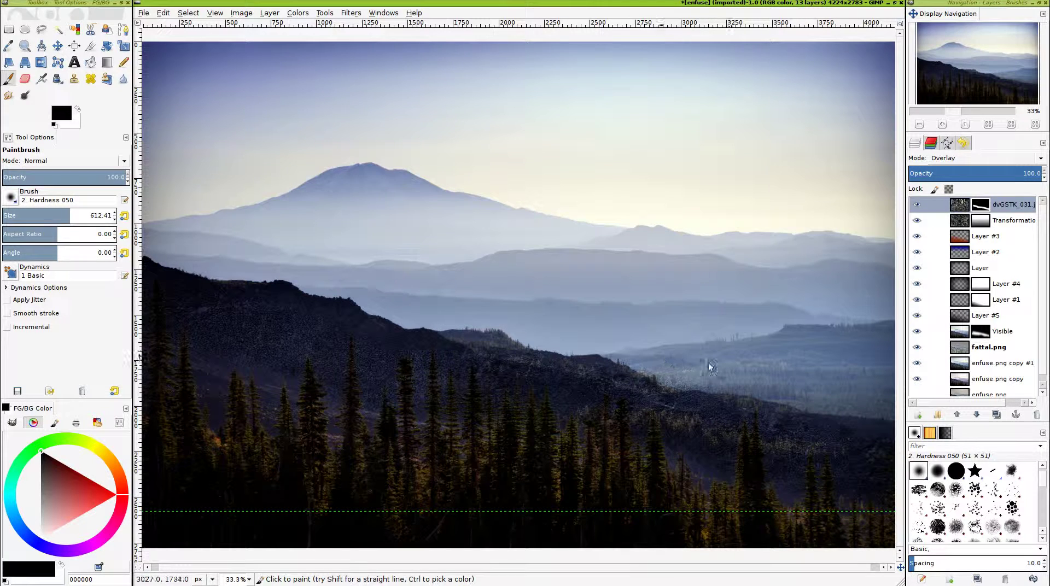
{"action": "key", "text": "x"}
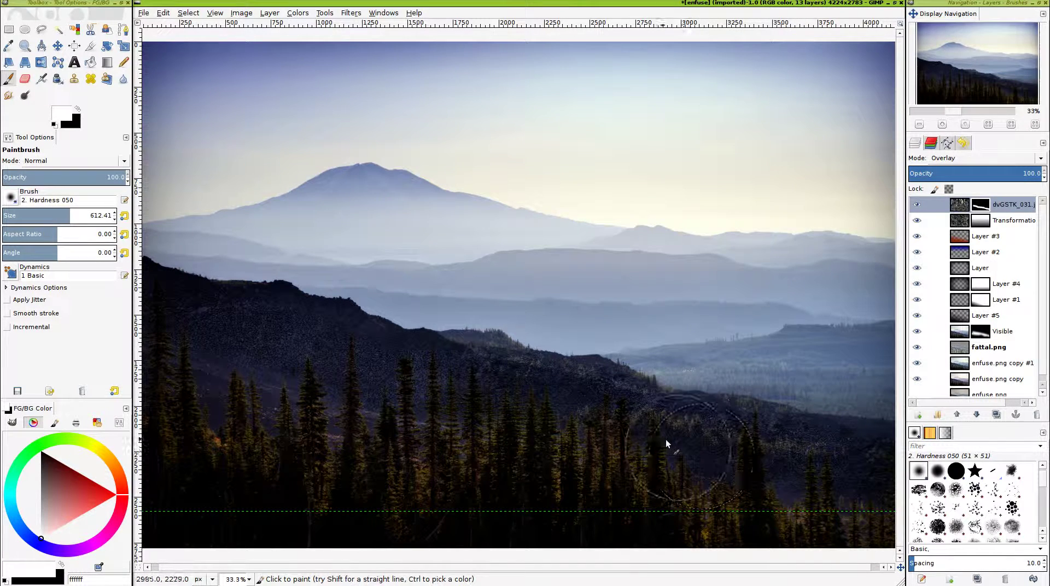
{"action": "mouse_move", "coordinate": [665, 438]}
{"action": "left_mouse_down"}
{"action": "mouse_move", "coordinate": [875, 482]}
{"action": "mouse_move", "coordinate": [711, 456]}
{"action": "mouse_move", "coordinate": [561, 408]}
{"action": "mouse_move", "coordinate": [387, 390]}
{"action": "mouse_move", "coordinate": [391, 401]}
{"action": "mouse_move", "coordinate": [236, 402]}
{"action": "mouse_move", "coordinate": [148, 386]}
{"action": "mouse_move", "coordinate": [116, 357]}
{"action": "mouse_move", "coordinate": [170, 411]}
{"action": "mouse_move", "coordinate": [160, 415]}
{"action": "mouse_move", "coordinate": [167, 432]}
{"action": "mouse_move", "coordinate": [164, 386]}
{"action": "mouse_move", "coordinate": [197, 477]}
{"action": "mouse_move", "coordinate": [243, 460]}
{"action": "mouse_move", "coordinate": [244, 428]}
{"action": "mouse_move", "coordinate": [245, 485]}
{"action": "mouse_move", "coordinate": [299, 425]}
{"action": "mouse_move", "coordinate": [300, 499]}
{"action": "left_mouse_up"}
{"action": "key", "text": "x"}
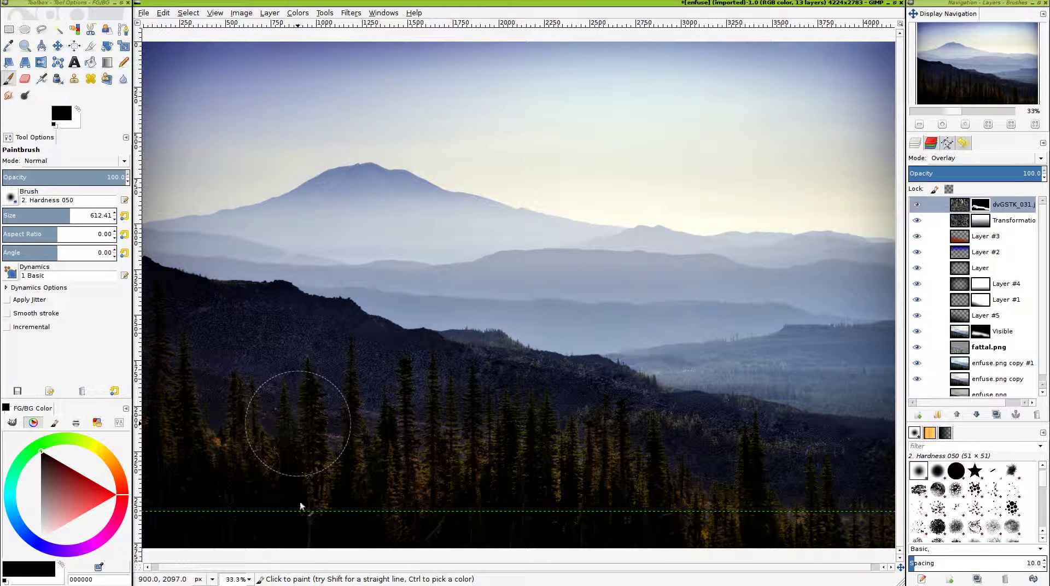
Refine the dvGSTK_031.jpg mask around the trees with alternating black and white strokes, using brush size 273 at 100% opacity
{"action": "left_click", "coordinate": [115, 173]}
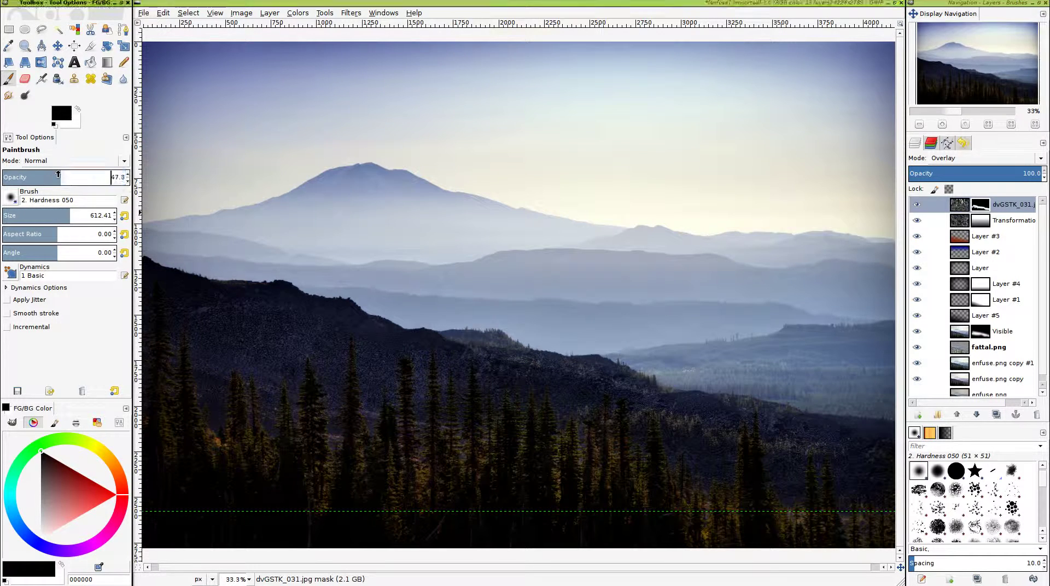
{"action": "left_click", "coordinate": [51, 210]}
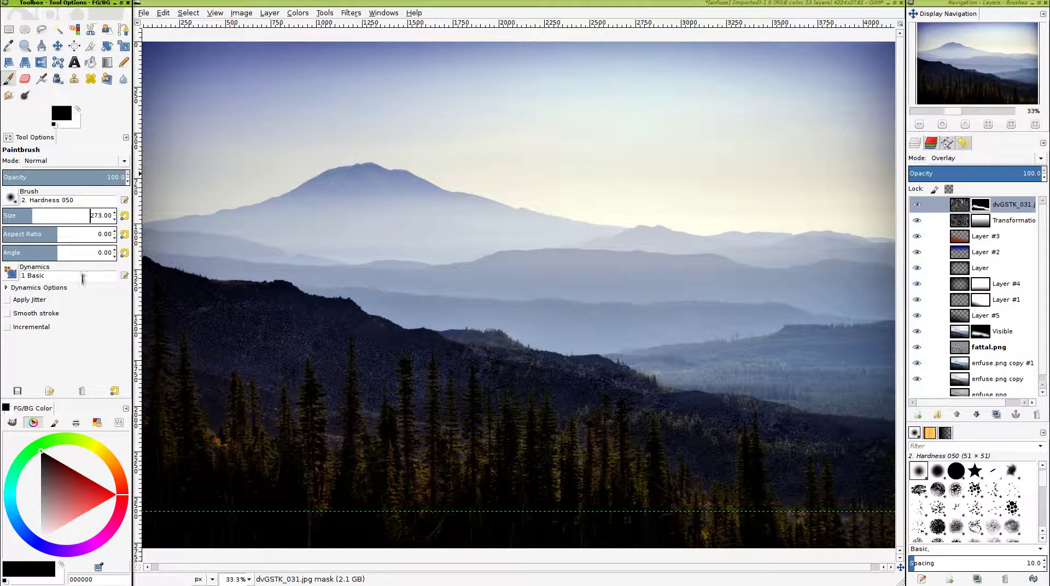
{"action": "left_click", "coordinate": [316, 506]}
{"action": "key", "text": "x"}
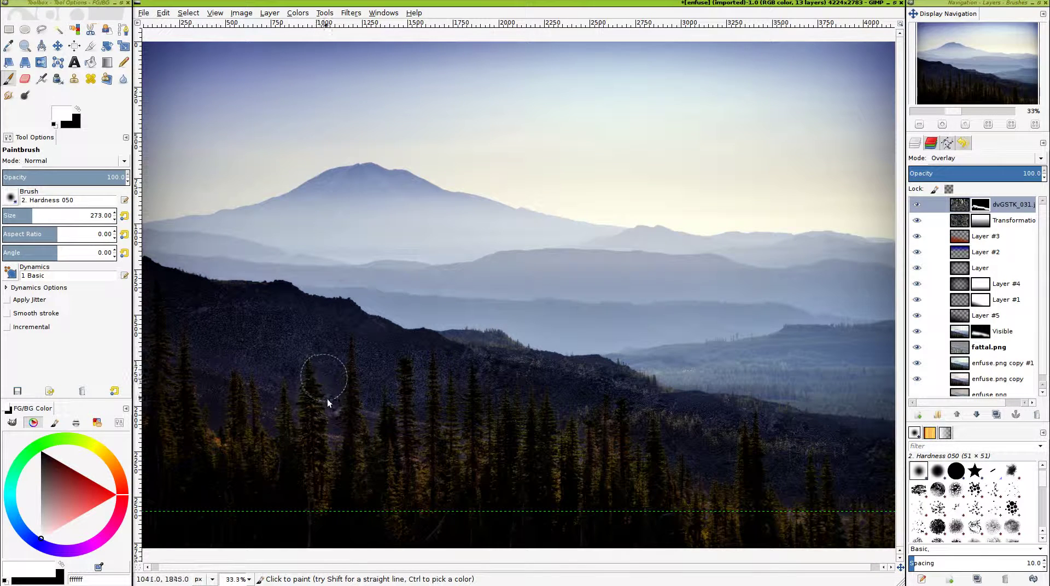
{"action": "key", "text": "x"}
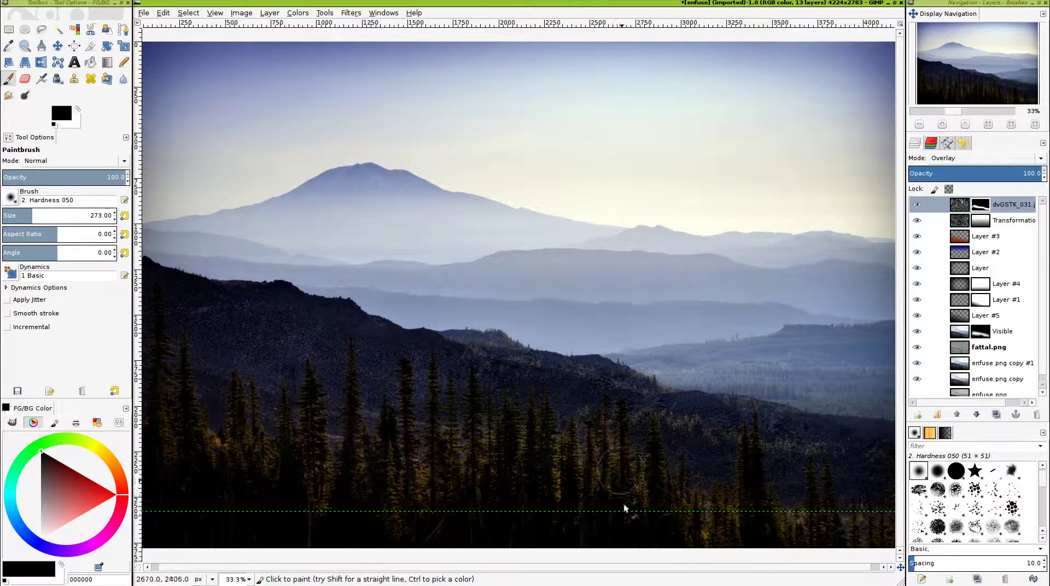
{"action": "key", "text": "x"}
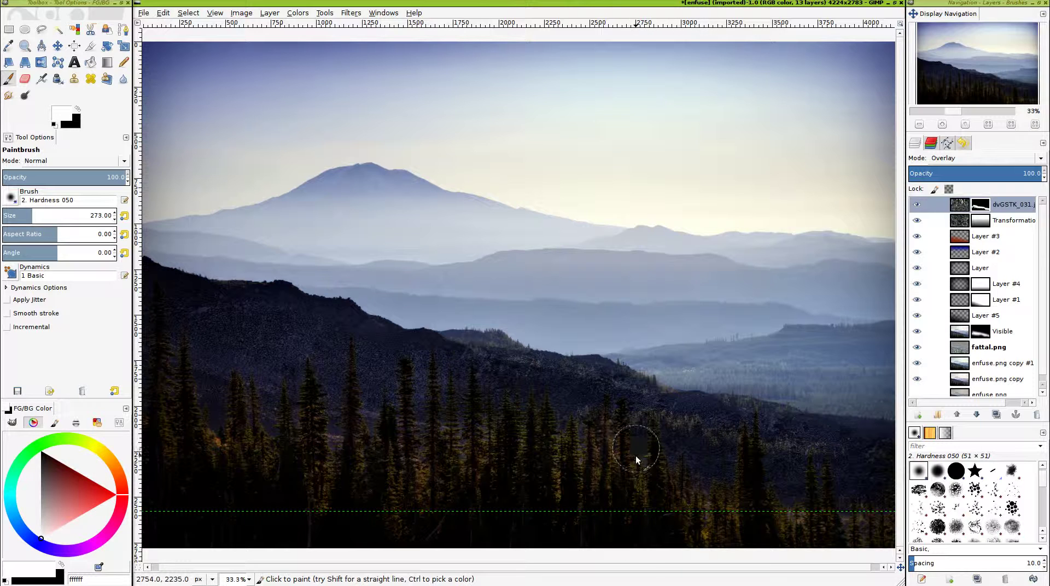
{"action": "key", "text": "x"}
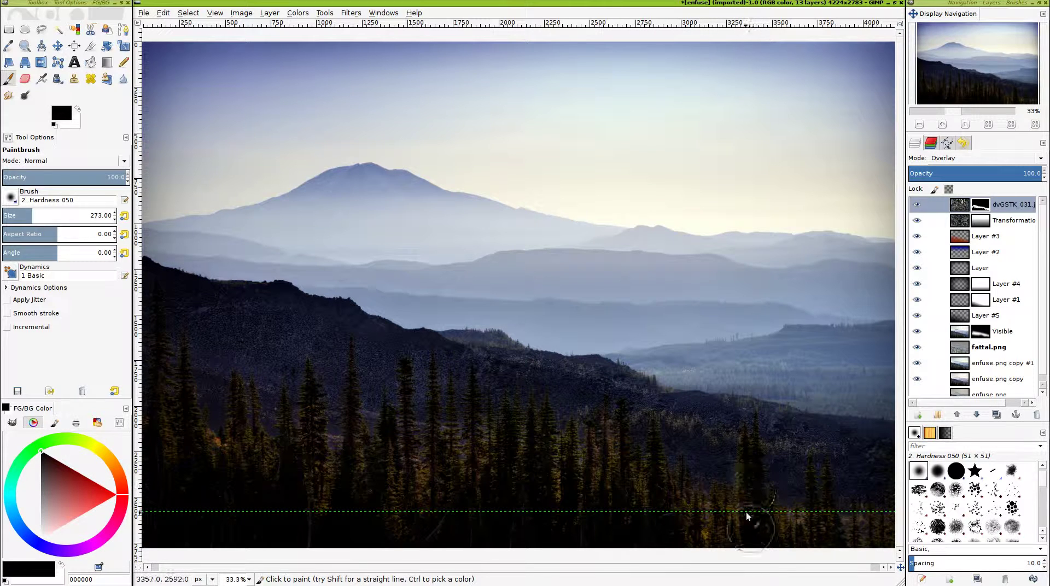
{"action": "key", "text": "x"}
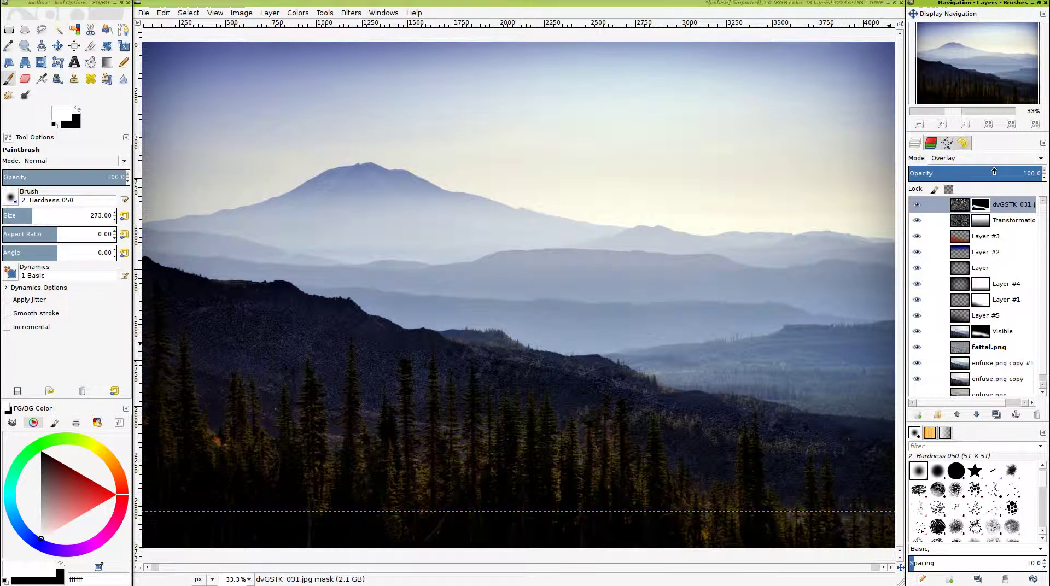
Lower the dvGSTK_031.jpg layer's opacity to 26.6, comparing the photo with the texture hidden and shown
{"action": "left_click_drag", "start_coordinate": [992, 173], "coordinate": [954, 171]}
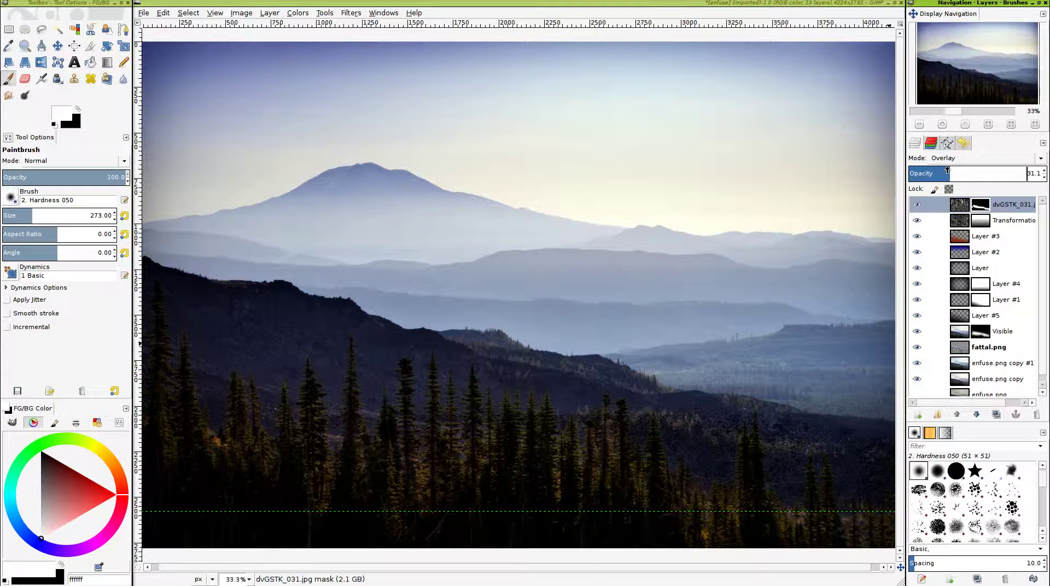
{"action": "left_click", "coordinate": [917, 205]}
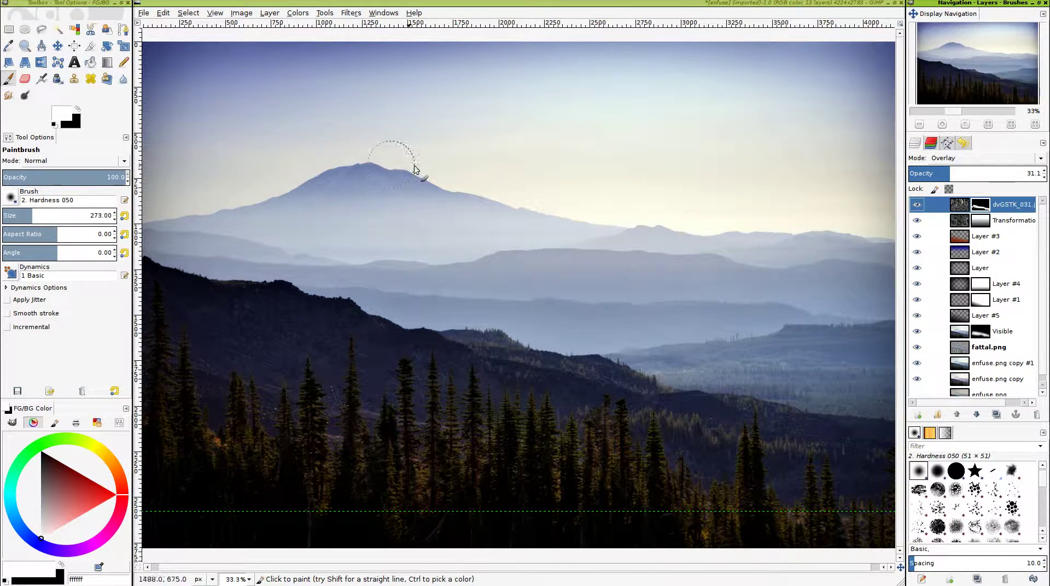
{"action": "left_click", "coordinate": [942, 171]}
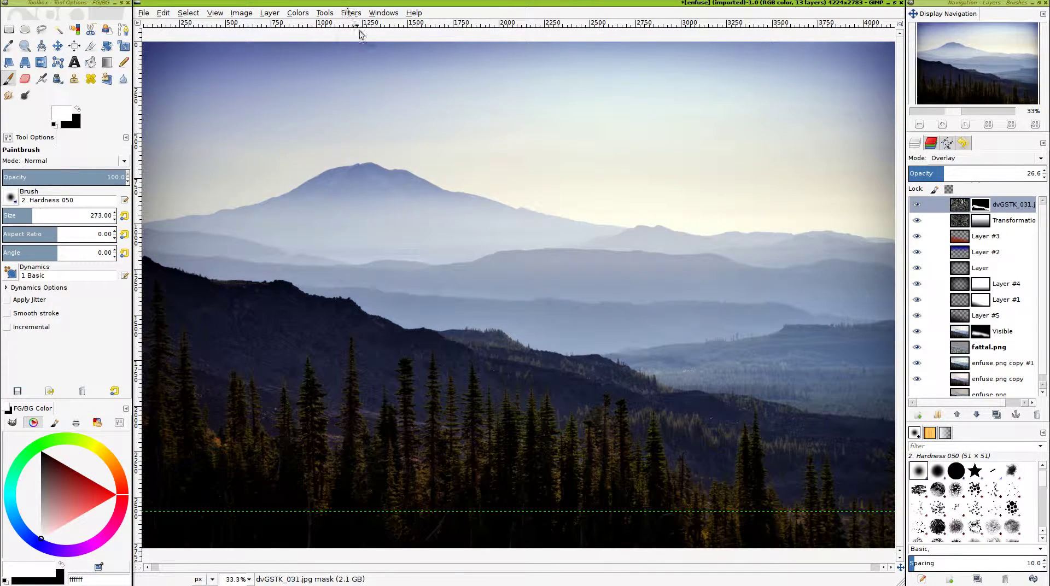
Soften the dvGSTK_031.jpg layer mask with a Gaussian Blur of 150 px horizontally and vertically
{"action": "left_click", "coordinate": [351, 13]}
{"action": "mouse_move", "coordinate": [413, 13]}
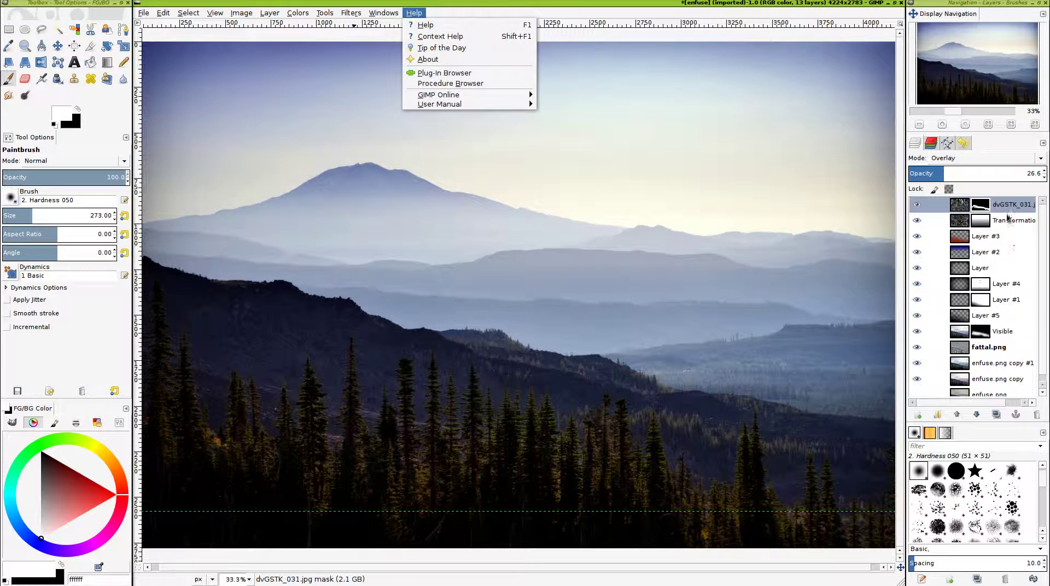
{"action": "left_click", "coordinate": [983, 214]}
{"action": "left_click", "coordinate": [352, 14]}
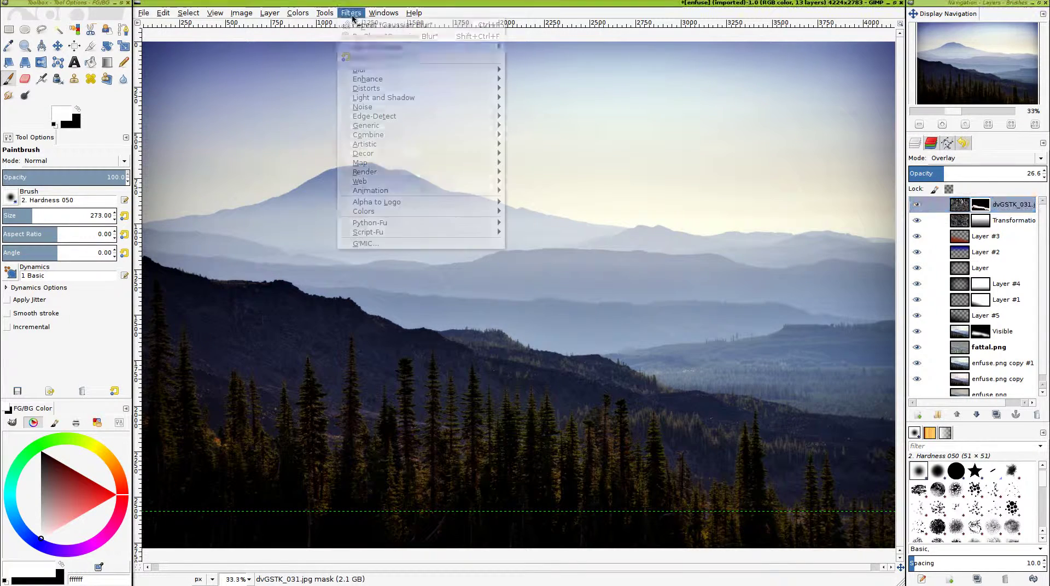
{"action": "left_click", "coordinate": [391, 36]}
{"action": "left_click_drag", "start_coordinate": [539, 305], "coordinate": [506, 305]}
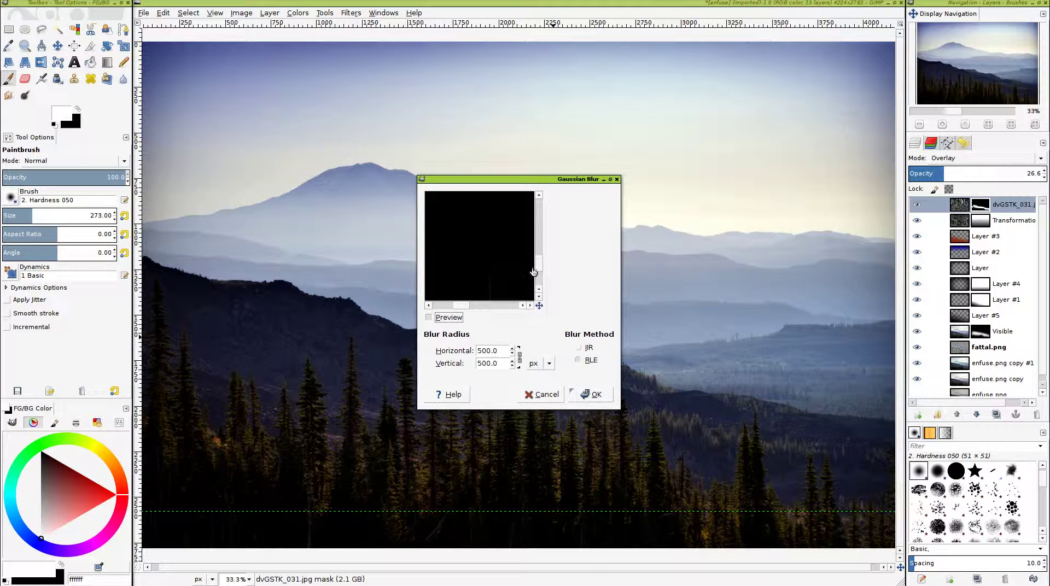
{"action": "left_click_drag", "start_coordinate": [537, 271], "coordinate": [532, 297]}
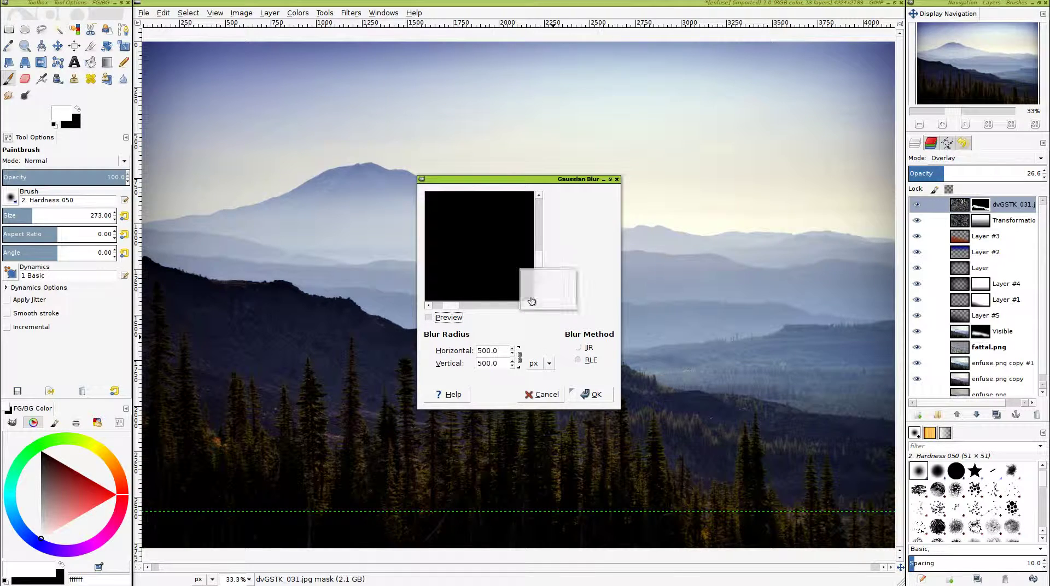
{"action": "left_click_drag", "start_coordinate": [499, 351], "coordinate": [470, 346]}
{"action": "type", "text": "1"}
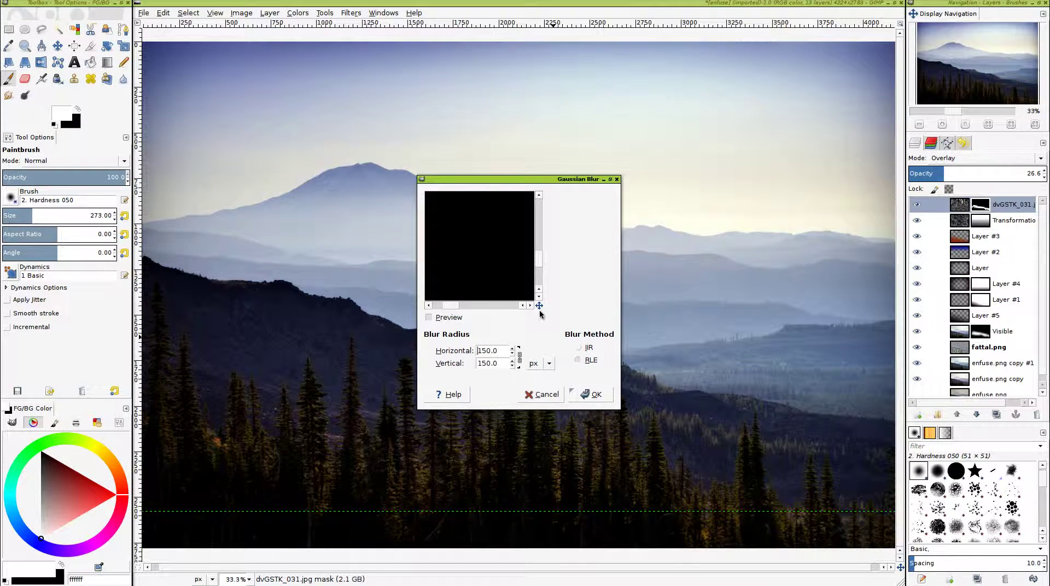
{"action": "mouse_move", "coordinate": [540, 309]}
{"action": "left_mouse_down"}
{"action": "mouse_move", "coordinate": [554, 305]}
{"action": "mouse_move", "coordinate": [538, 306]}
{"action": "left_mouse_up"}
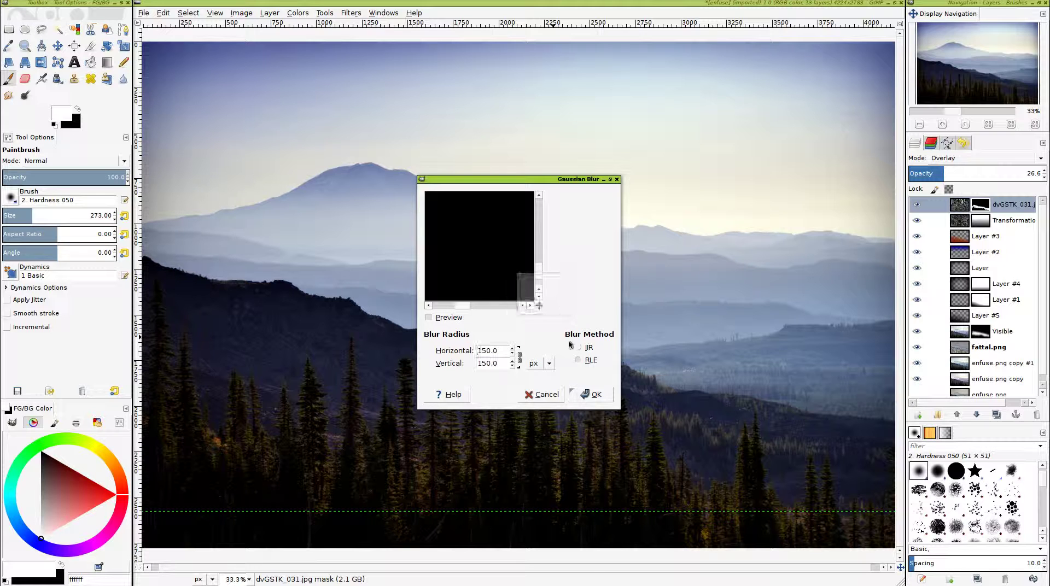
{"action": "left_click", "coordinate": [593, 395]}
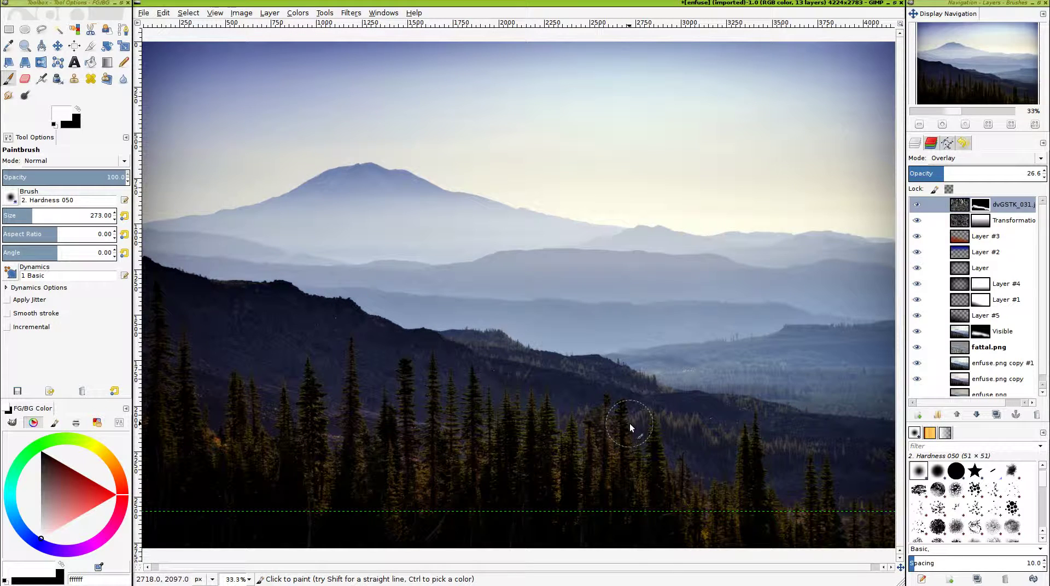
Compare the photo with the dvGSTK_031.jpg texture hidden and shown, and reduce that layer's opacity to 20.5
{"action": "left_click", "coordinate": [920, 203]}
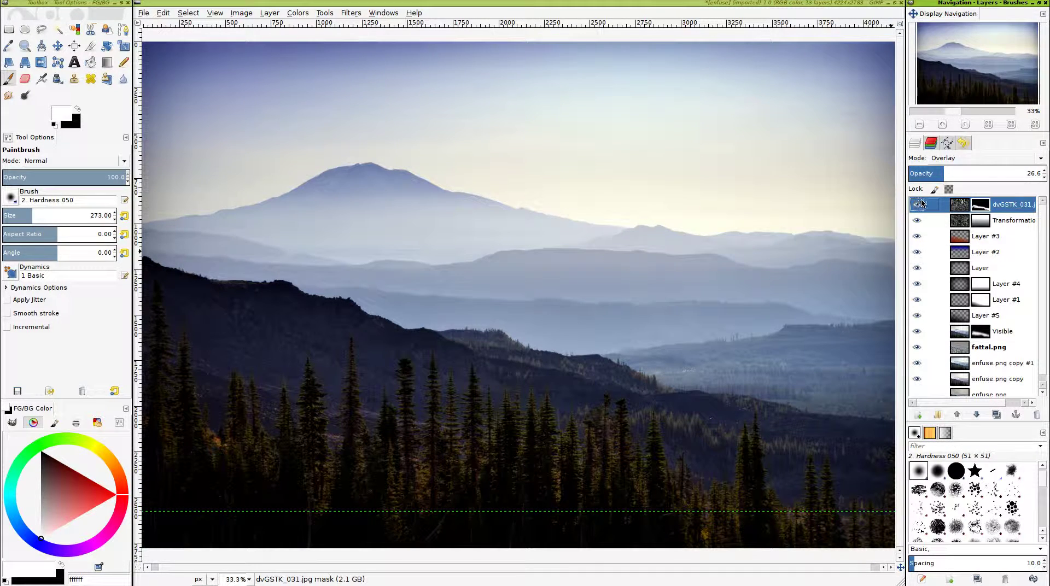
{"action": "left_click", "coordinate": [940, 172]}
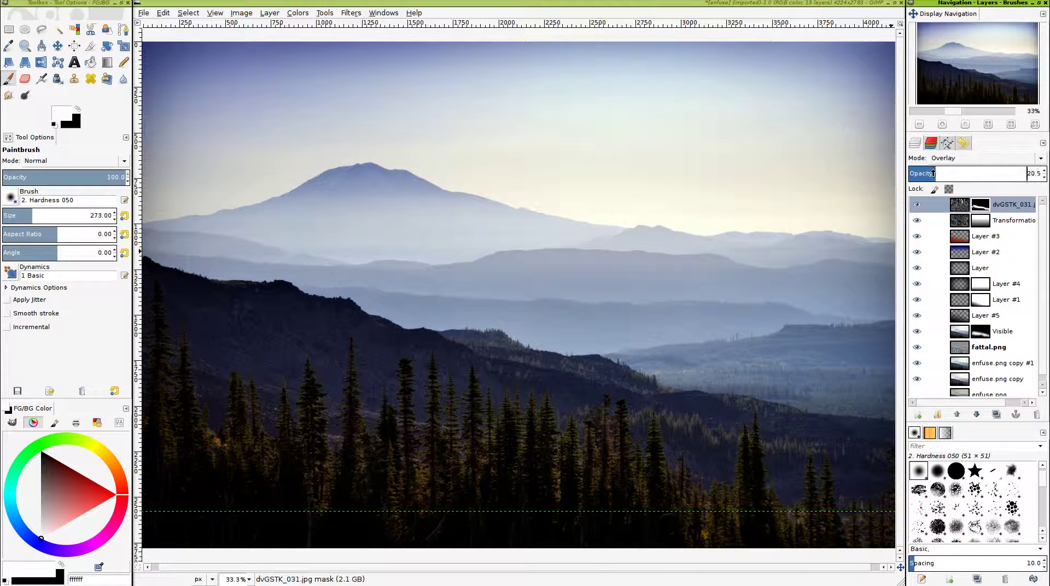
{"action": "scroll", "coordinate": [556, 211], "scroll_direction": "down", "scroll_amount": 1}
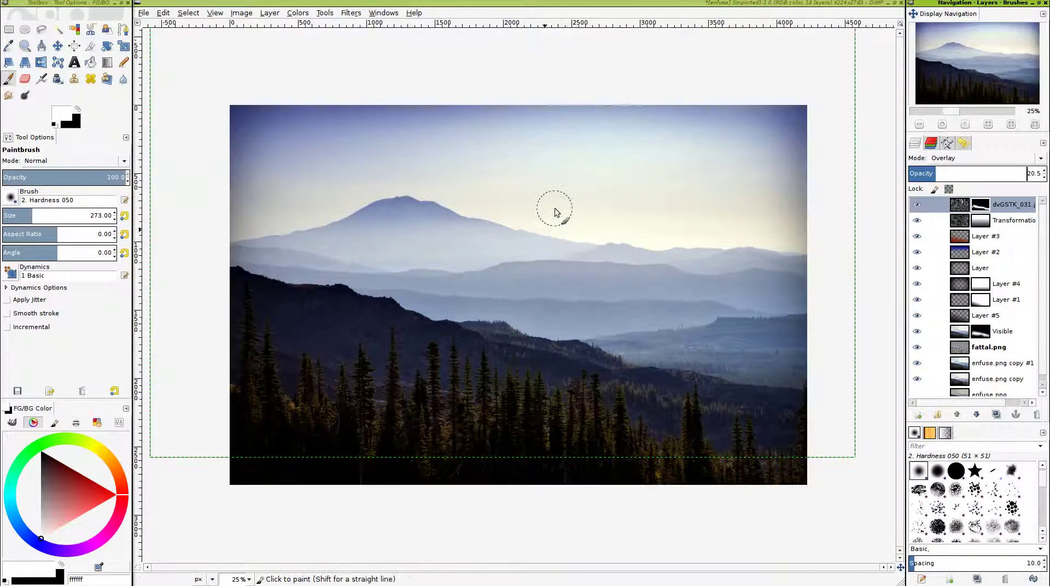
{"action": "key", "text": "End"}
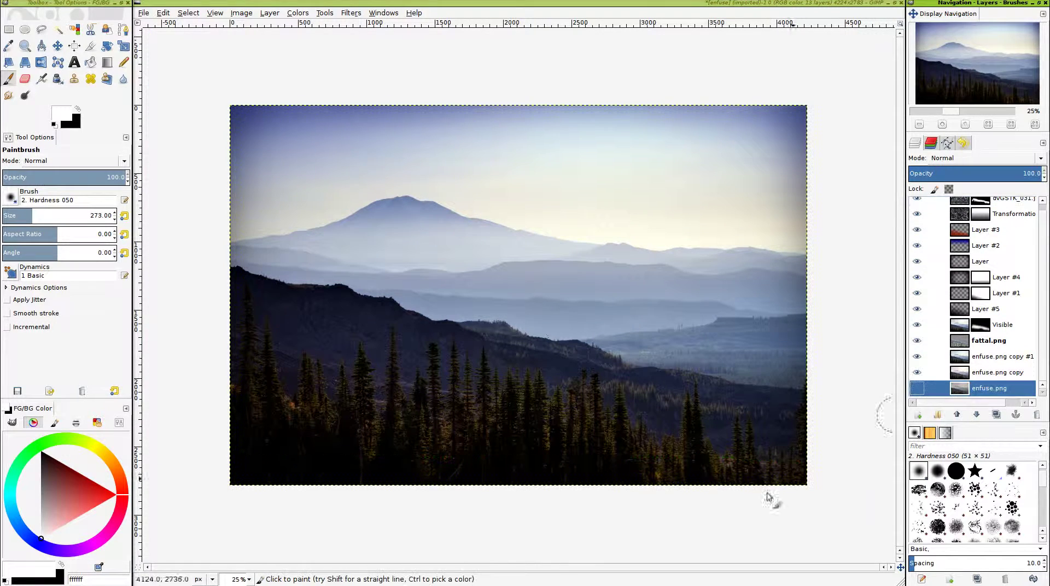
{"action": "scroll", "coordinate": [524, 465], "scroll_direction": "up", "scroll_amount": 1}
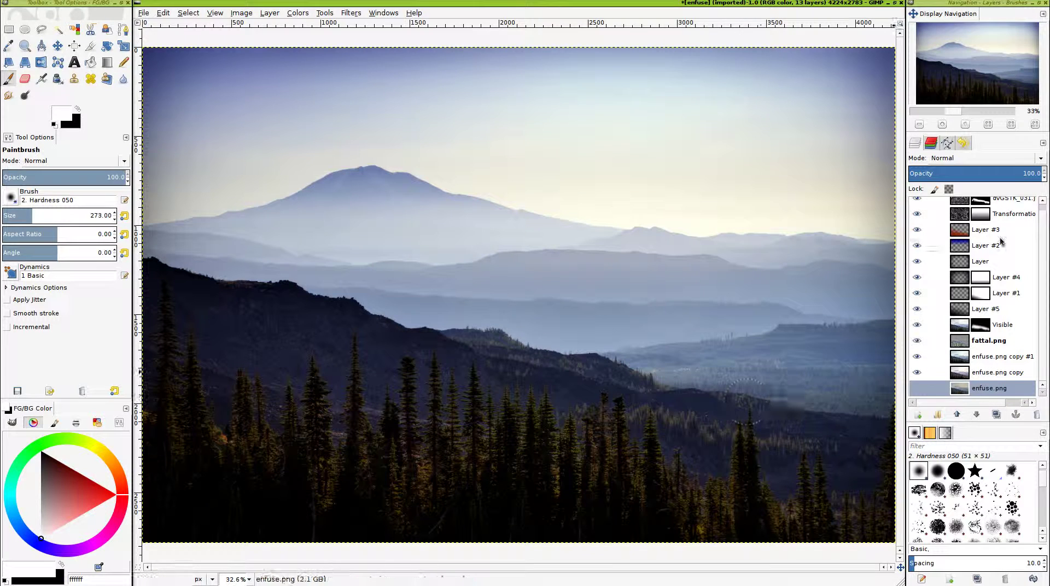
Add a transparent 4224 × 2783 px layer above the dvGSTK_031.jpg layer and make black the foreground color
{"action": "key", "text": "Home"}
{"action": "left_click", "coordinate": [919, 416]}
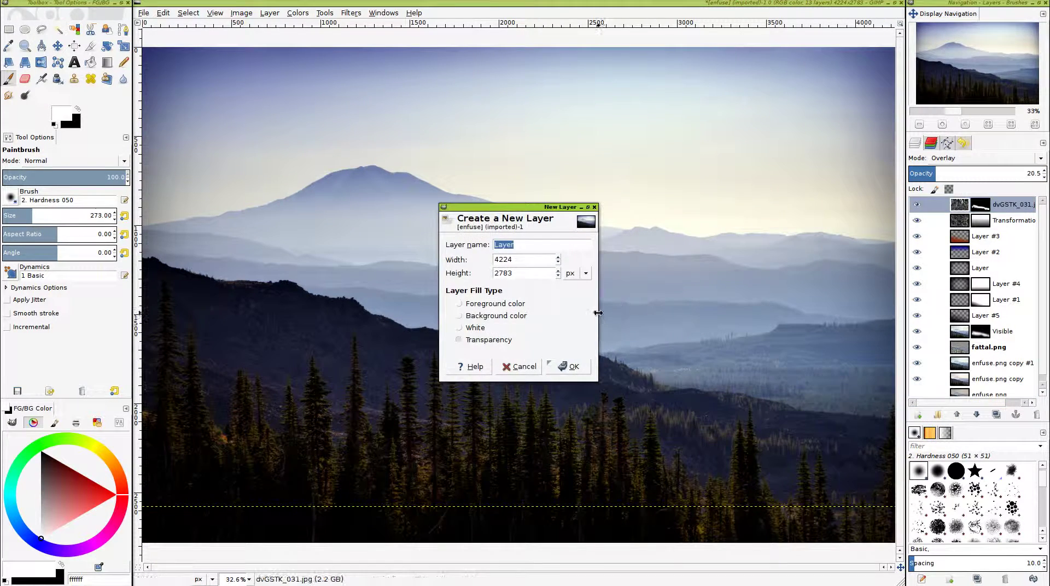
{"action": "left_click", "coordinate": [569, 367]}
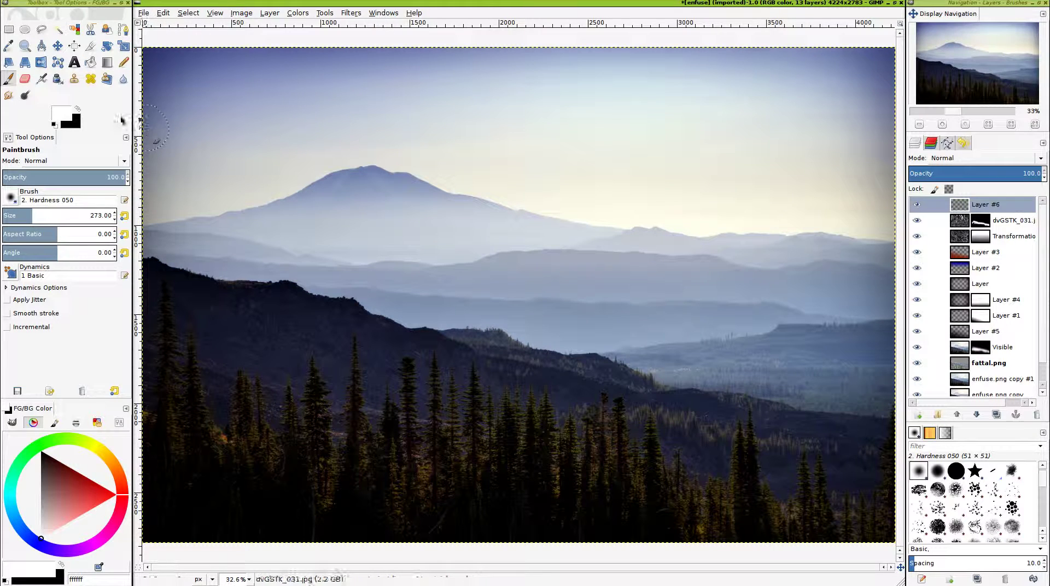
{"action": "left_click", "coordinate": [78, 108]}
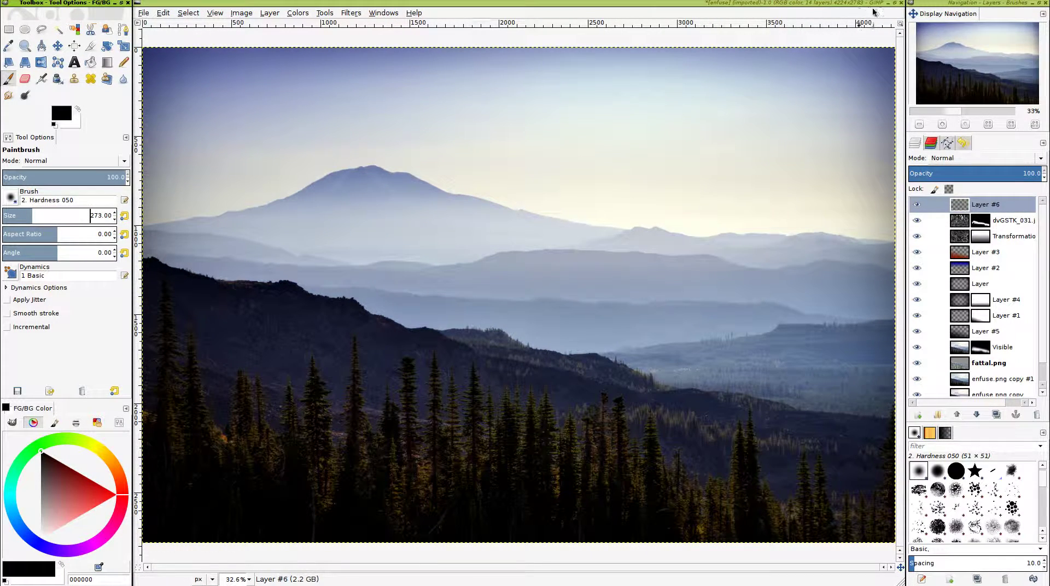
{"action": "key", "text": "ctrl+w"}
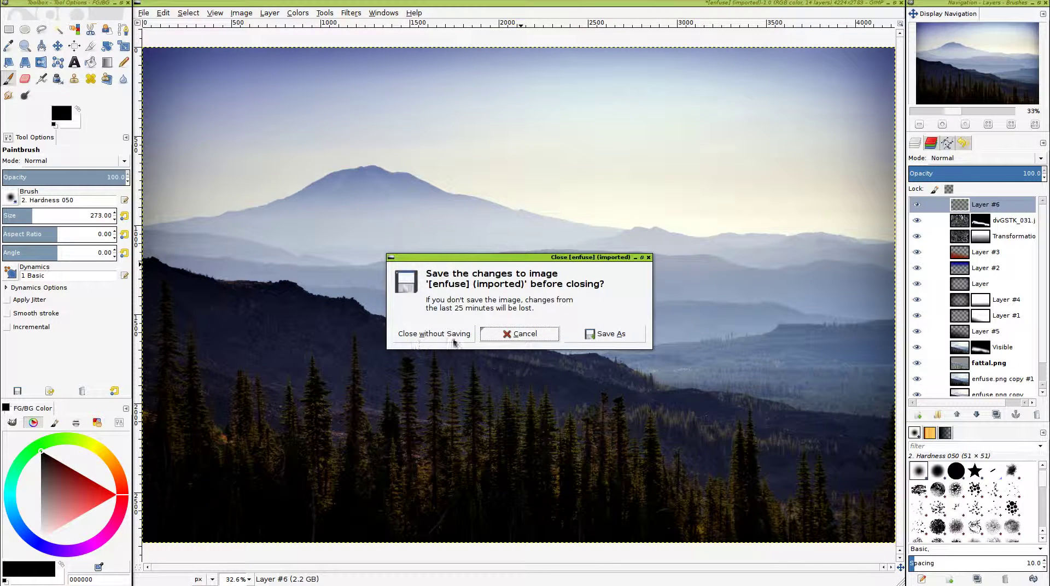
{"action": "left_click", "coordinate": [522, 335]}
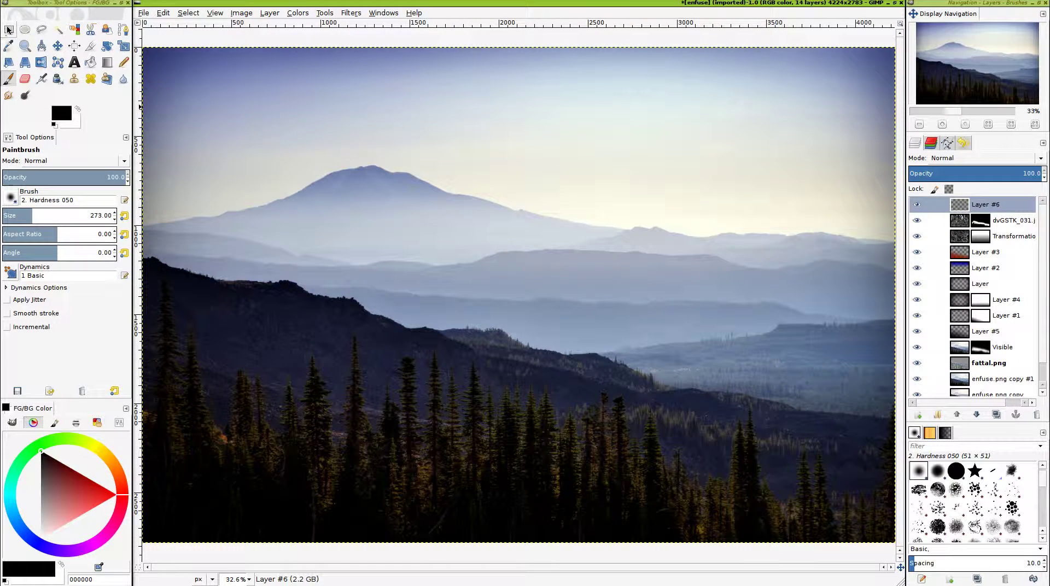
Draw a linear black FG to Transparent gradient from above the photo down to the horizon on the new layer, and set the layer's opacity to 5.3
{"action": "left_click", "coordinate": [108, 63]}
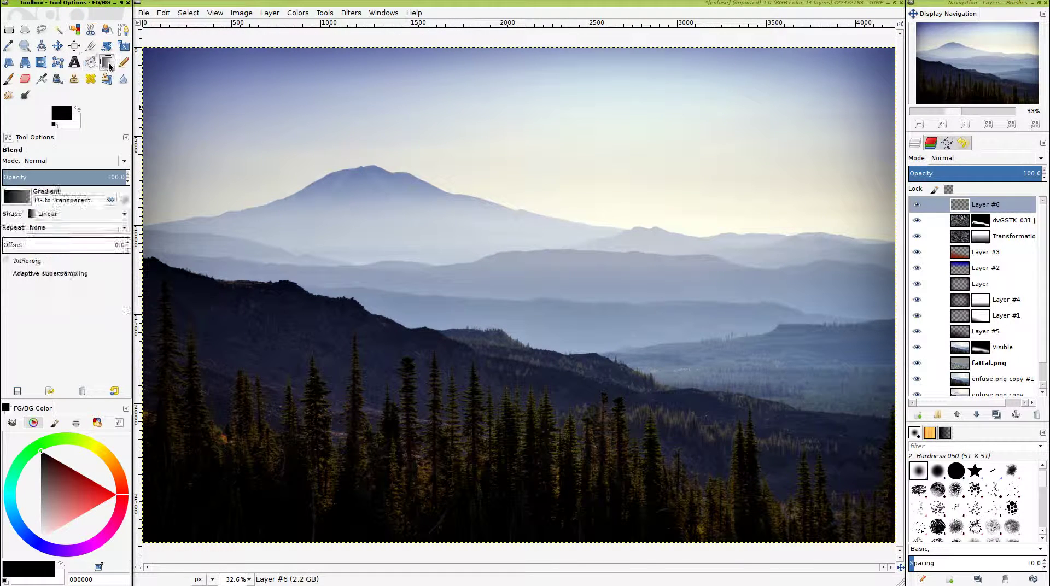
{"action": "key", "text": "minus"}
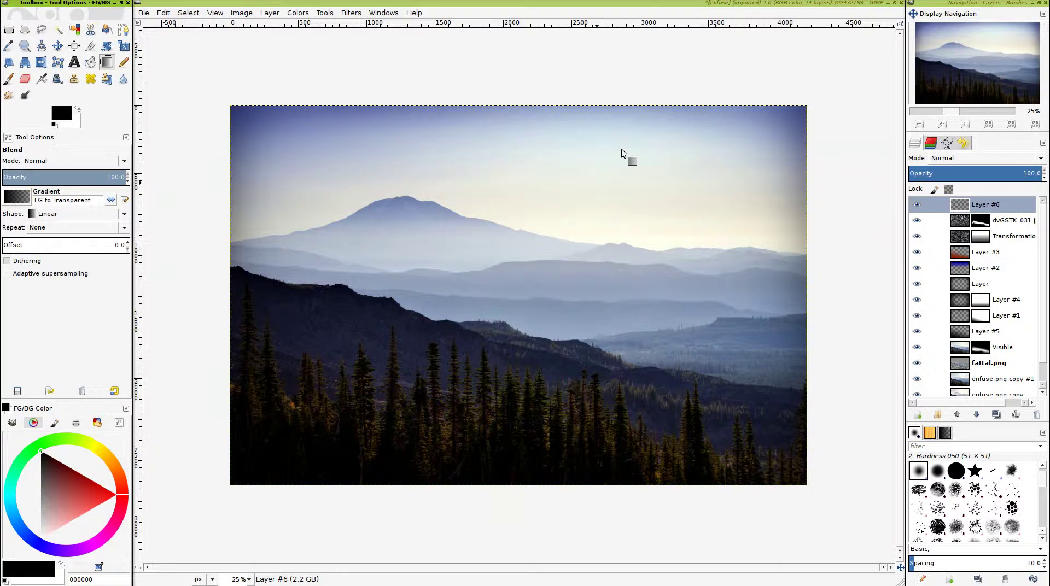
{"action": "left_click_drag", "start_coordinate": [627, 76], "coordinate": [586, 244]}
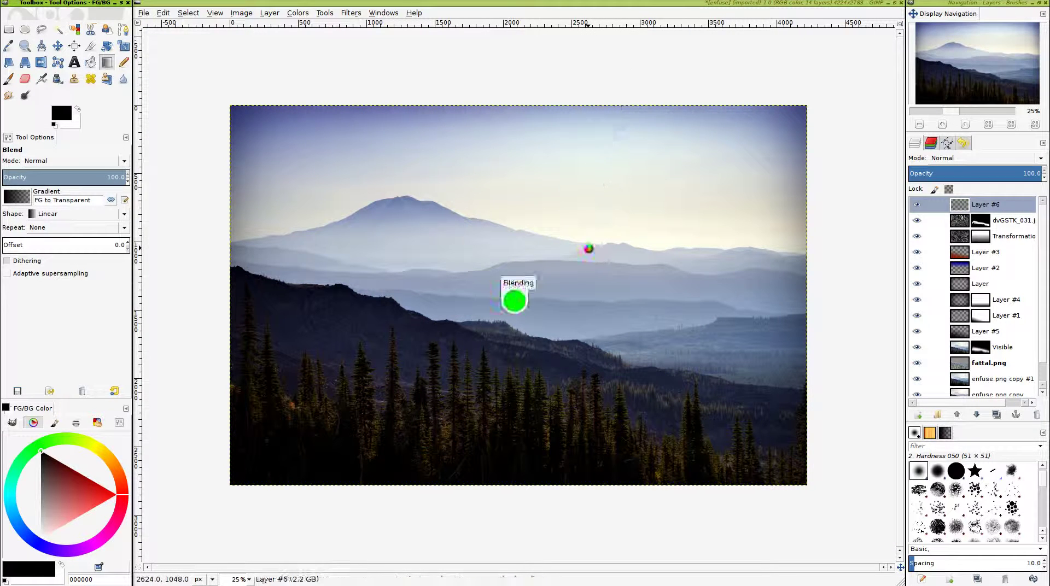
{"action": "left_click_drag", "start_coordinate": [973, 173], "coordinate": [912, 170]}
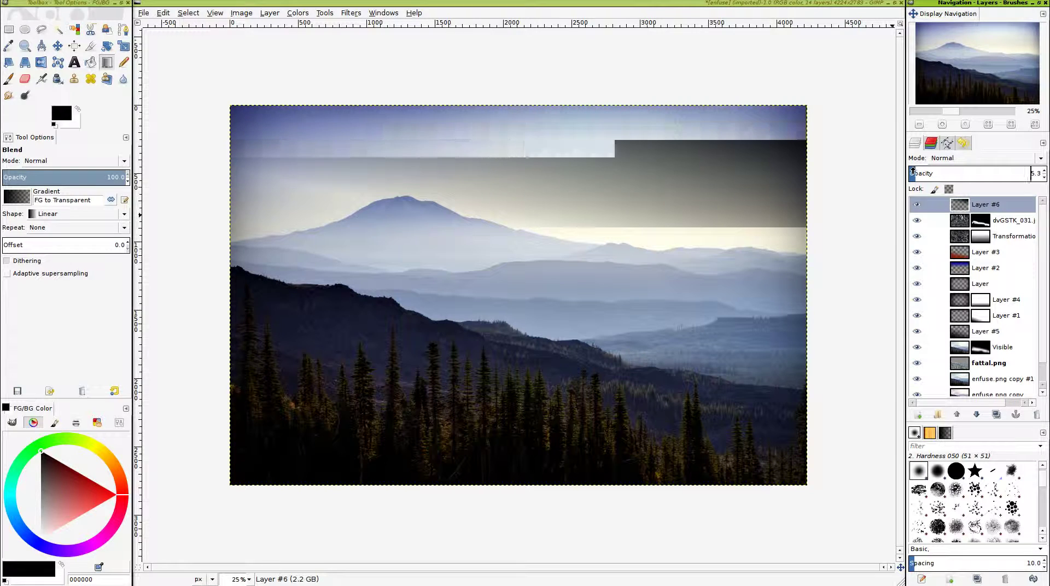
{"action": "left_click", "coordinate": [919, 206]}
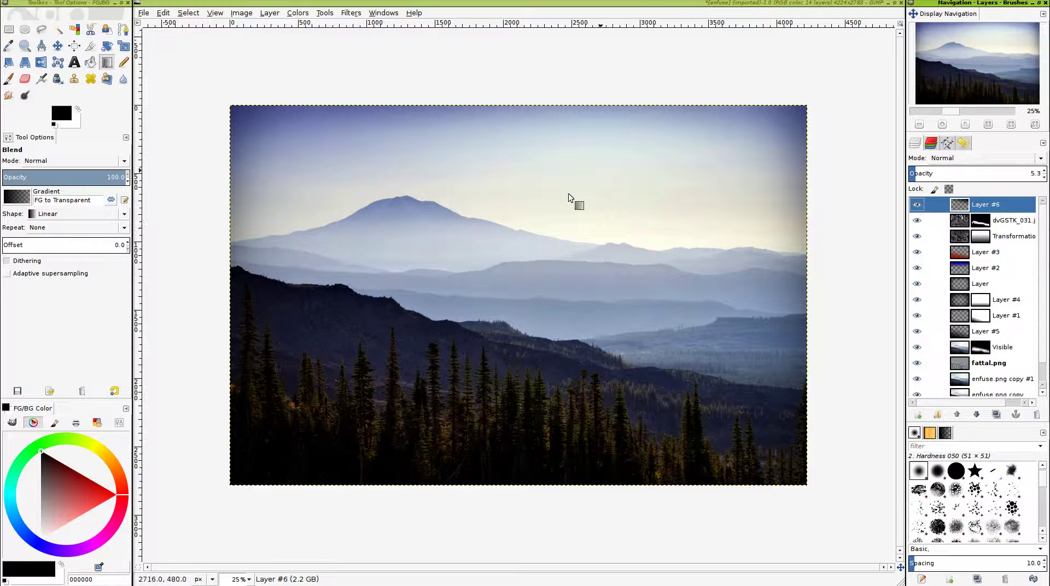
Raise the black sky gradient layer's opacity to 12.3 and compare the whole photo with that layer hidden and shown
{"action": "left_click", "coordinate": [922, 171]}
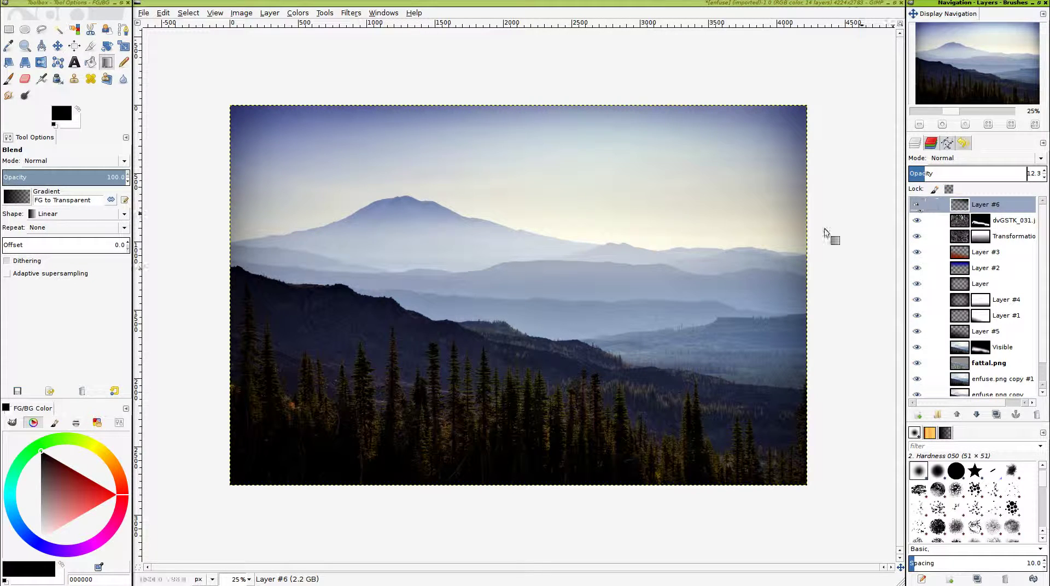
{"action": "key", "text": "alt+Tab"}
{"action": "key", "text": "shift+ctrl+j"}
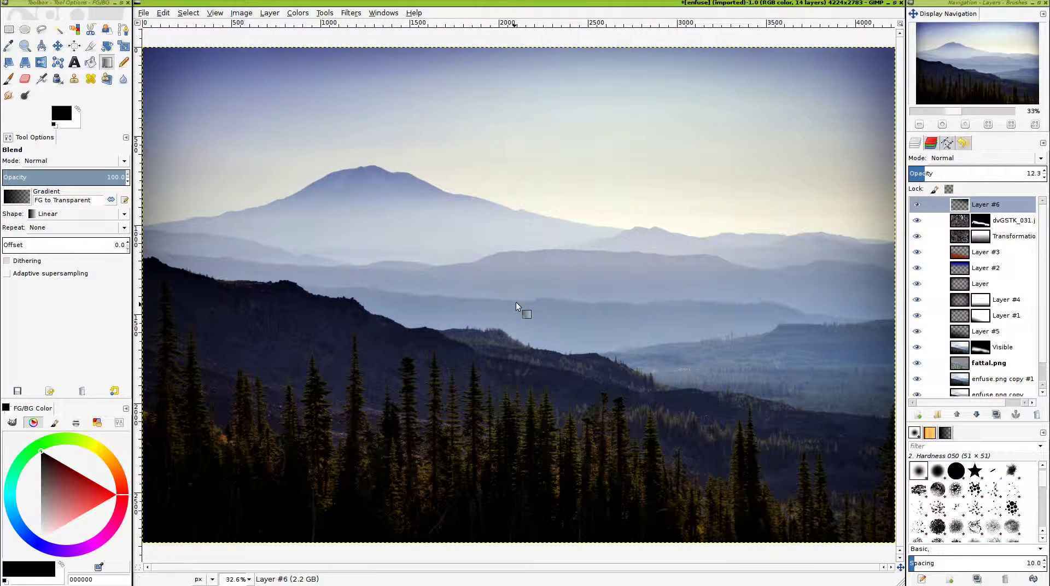
{"action": "left_click", "coordinate": [917, 204]}
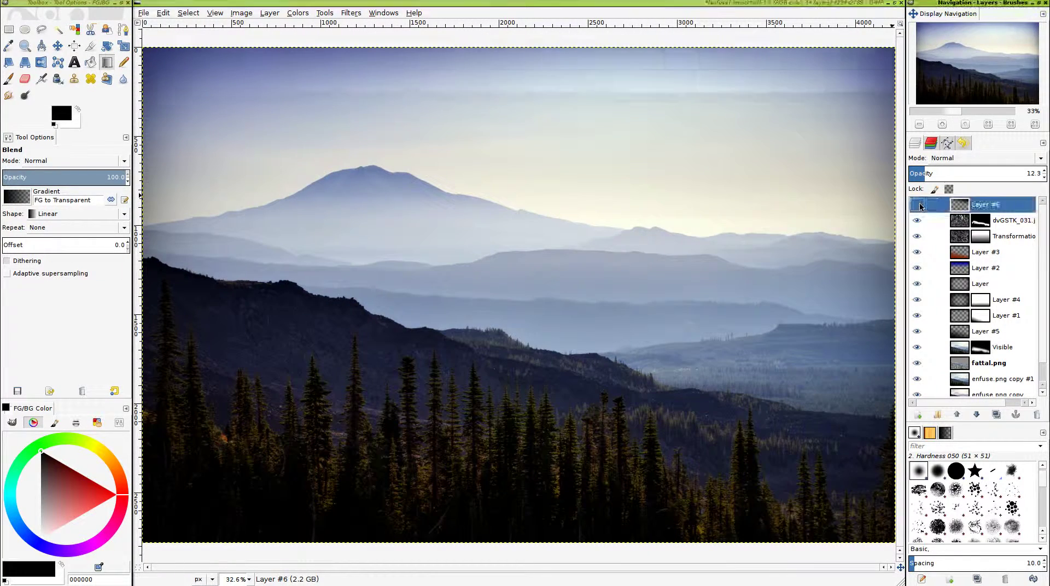
{"action": "left_click", "coordinate": [917, 205]}
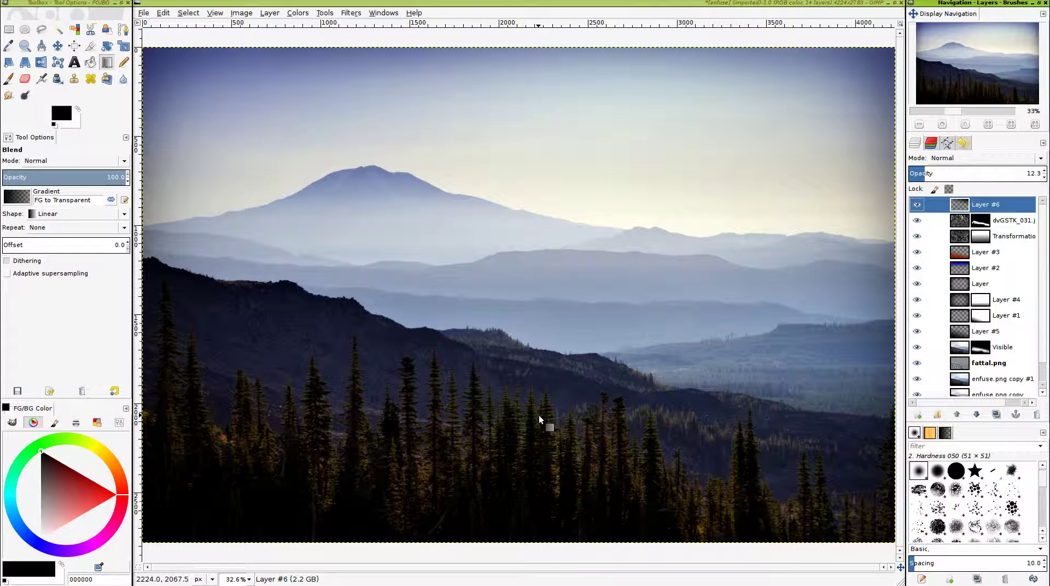
Export the image as gimp.tif into the tutorial_aligned folder with no compression
{"action": "key", "text": "shift+ctrl+e"}
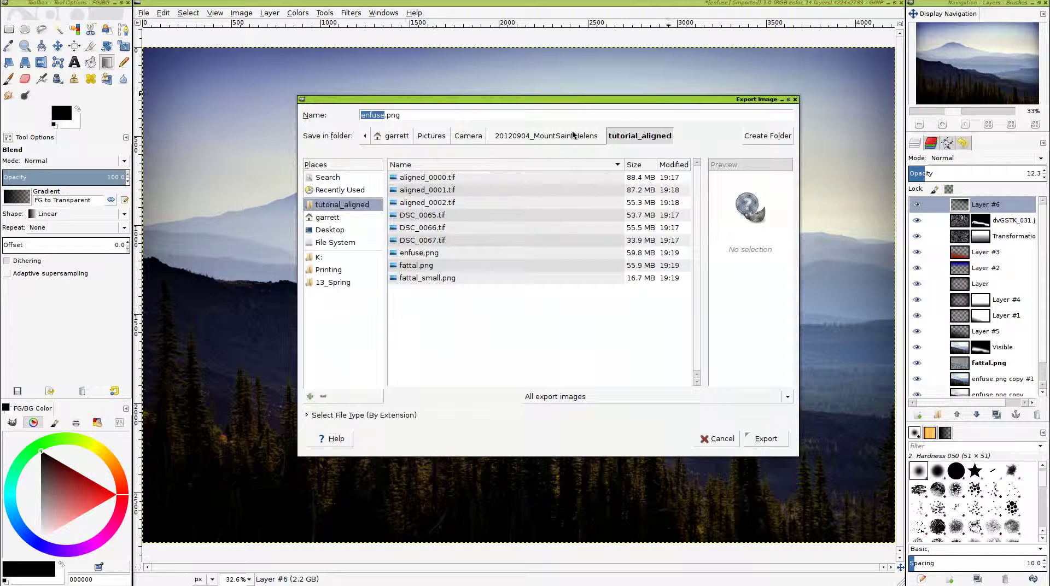
{"action": "left_click", "coordinate": [513, 118]}
{"action": "type", "text": "tif"}
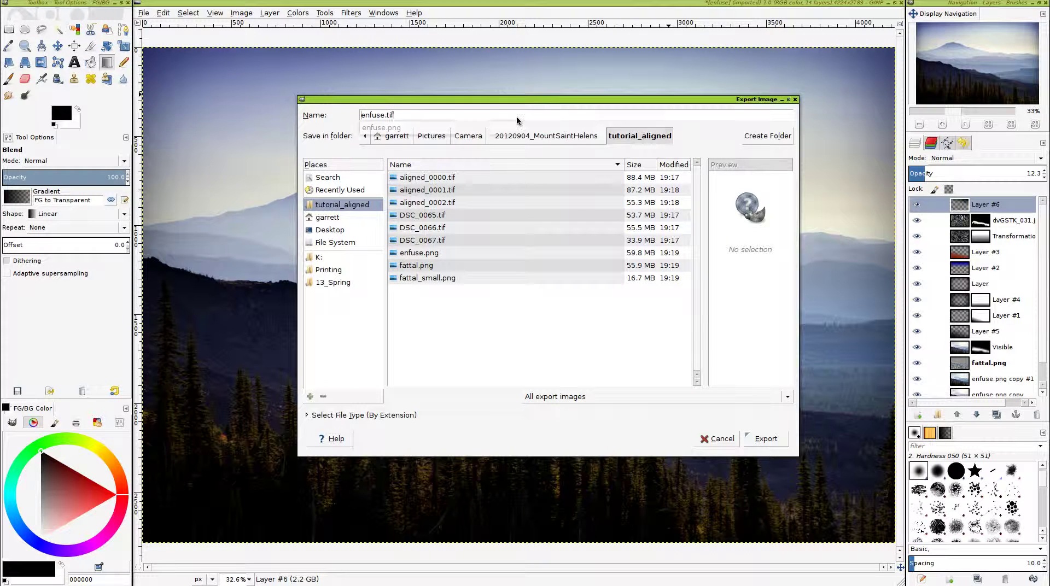
{"action": "double_click", "coordinate": [372, 115]}
{"action": "type", "text": "gimp"}
{"action": "key", "text": "Return"}
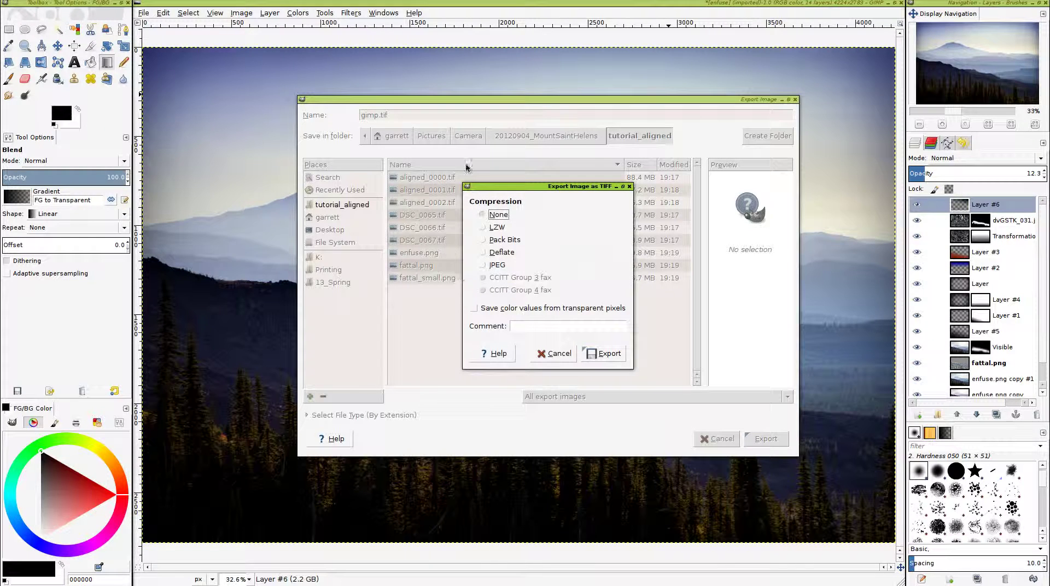
{"action": "left_click", "coordinate": [604, 354]}
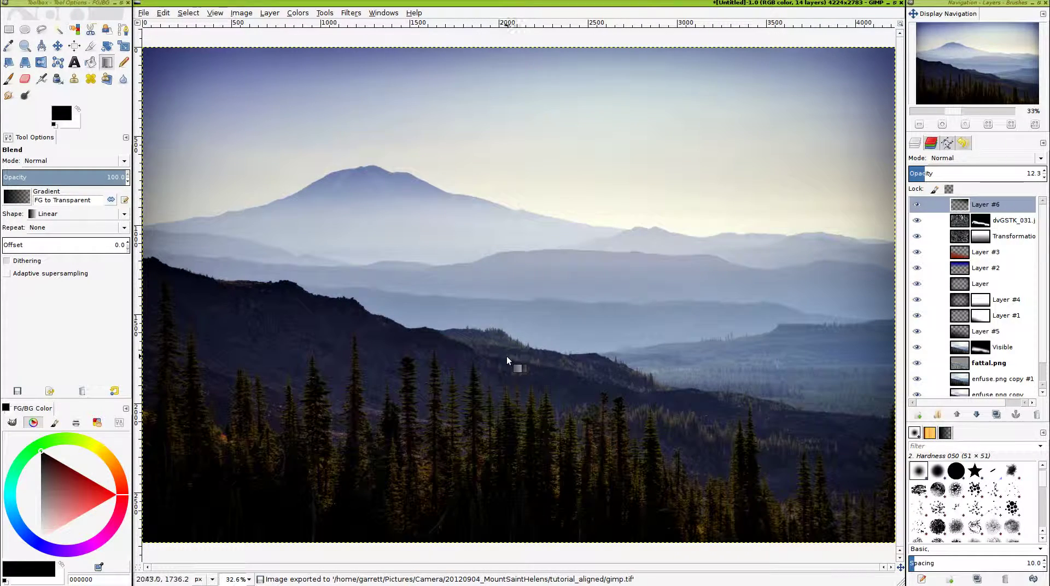
Save the layered project as gimp.xcf in the tutorial_aligned folder
{"action": "key", "text": "ctrl+s"}
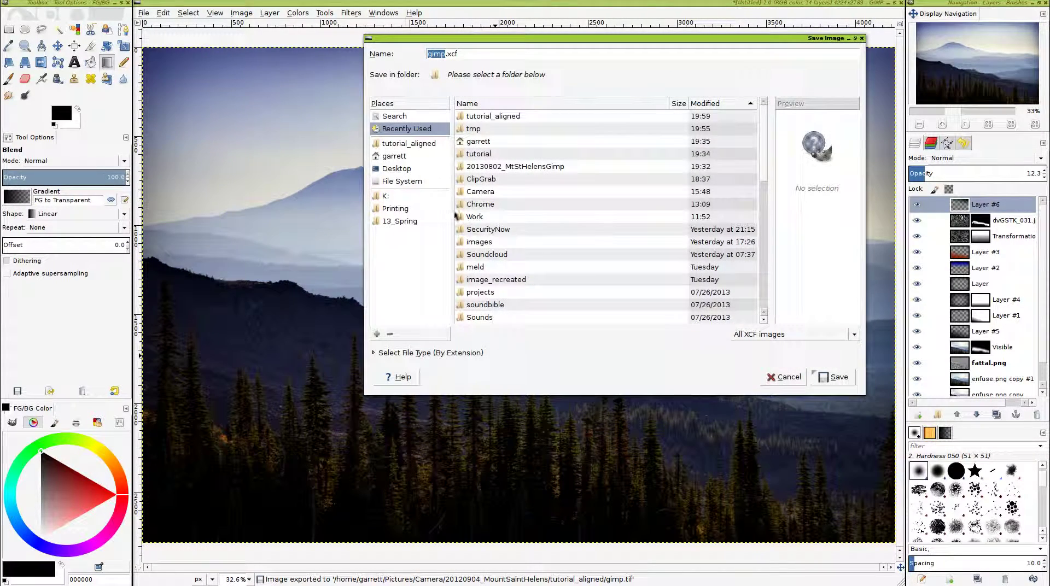
{"action": "left_click", "coordinate": [425, 145]}
{"action": "left_click", "coordinate": [466, 54]}
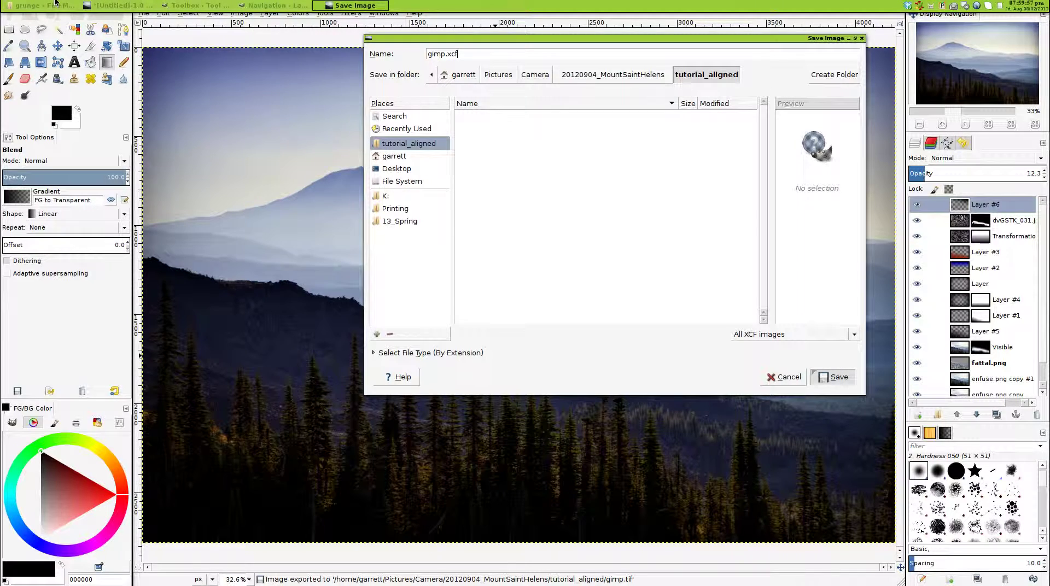
Switch to the file manager, close the grunge folder, and open gimp.png from MountAdamsMist alongside gimp.tif from tutorial_aligned
{"action": "left_click", "coordinate": [55, 5]}
{"action": "key", "text": "ctrl+w"}
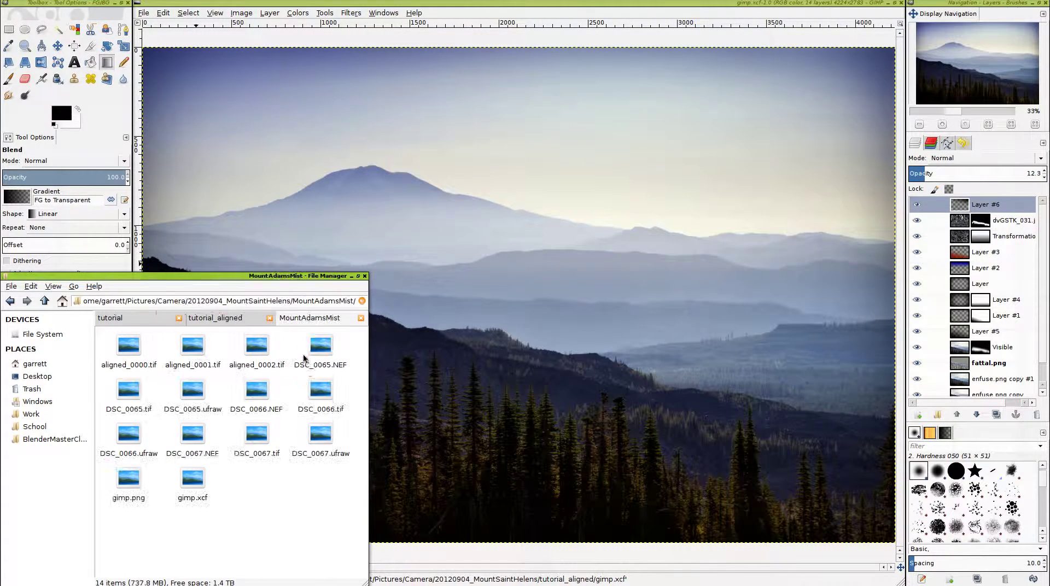
{"action": "double_click", "coordinate": [126, 476]}
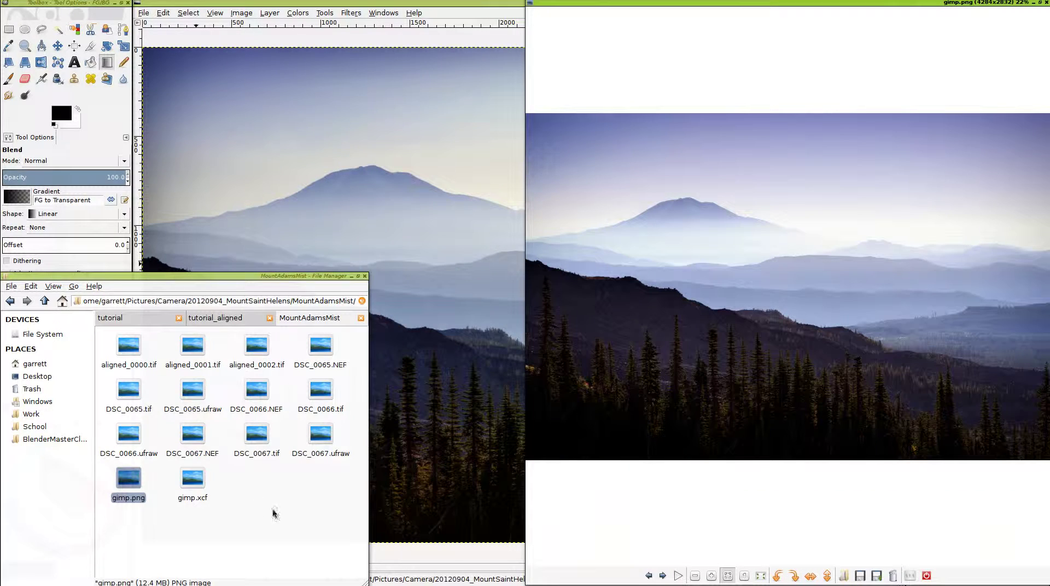
{"action": "left_click", "coordinate": [273, 511]}
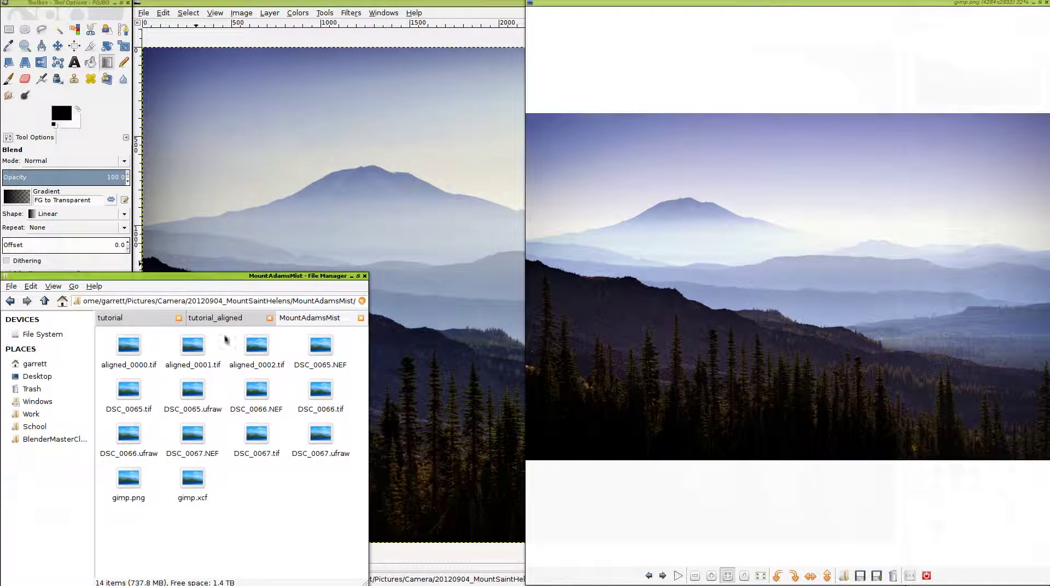
{"action": "left_click", "coordinate": [227, 319]}
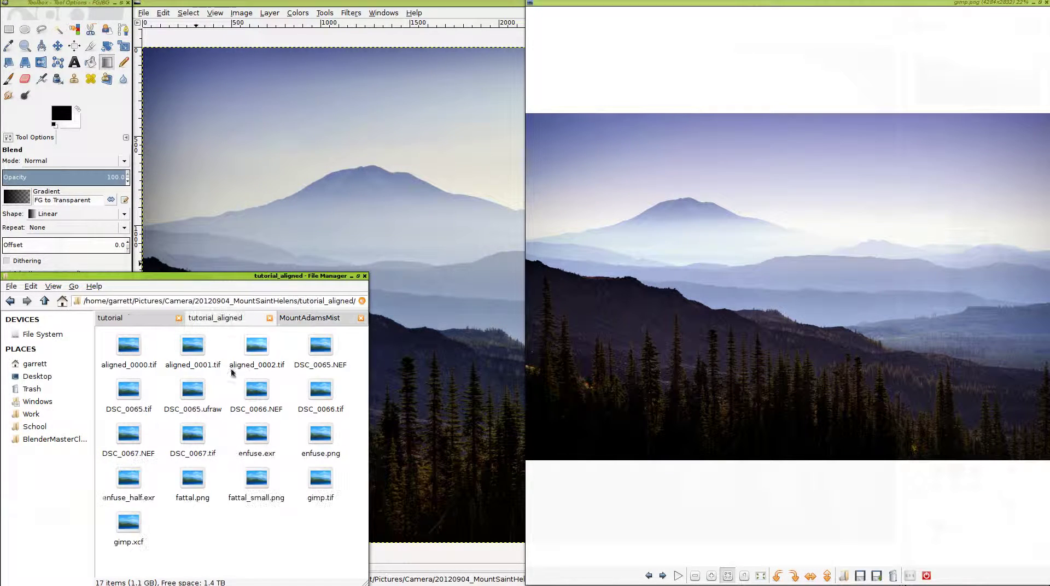
{"action": "left_click", "coordinate": [323, 477]}
{"action": "double_click", "coordinate": [323, 478]}
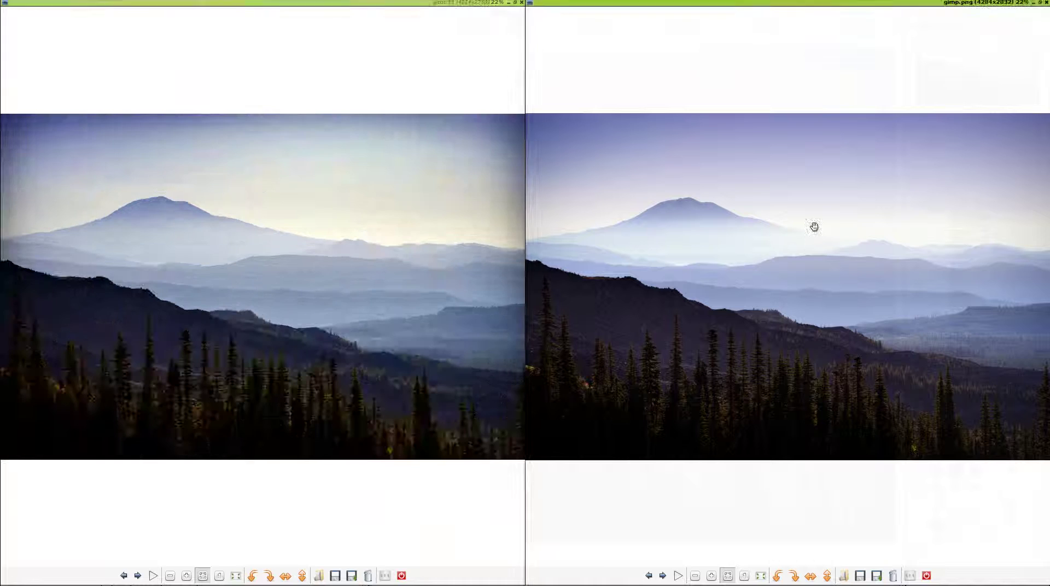
Examine gimp.tif in full screen, and return to the side-by-side view to compare it with gimp.png
{"action": "left_click", "coordinate": [453, 172]}
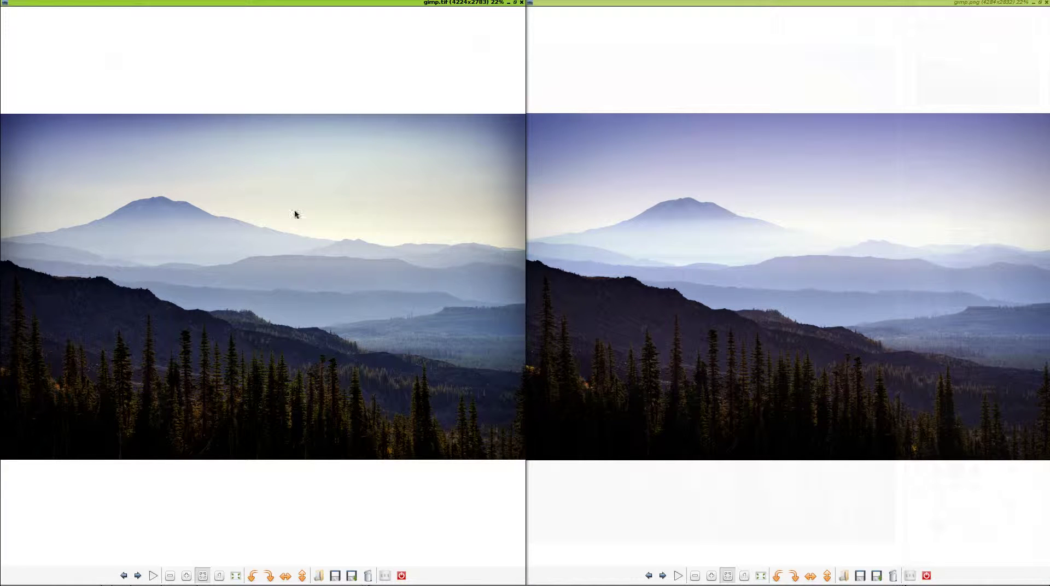
{"action": "double_click", "coordinate": [473, 116]}
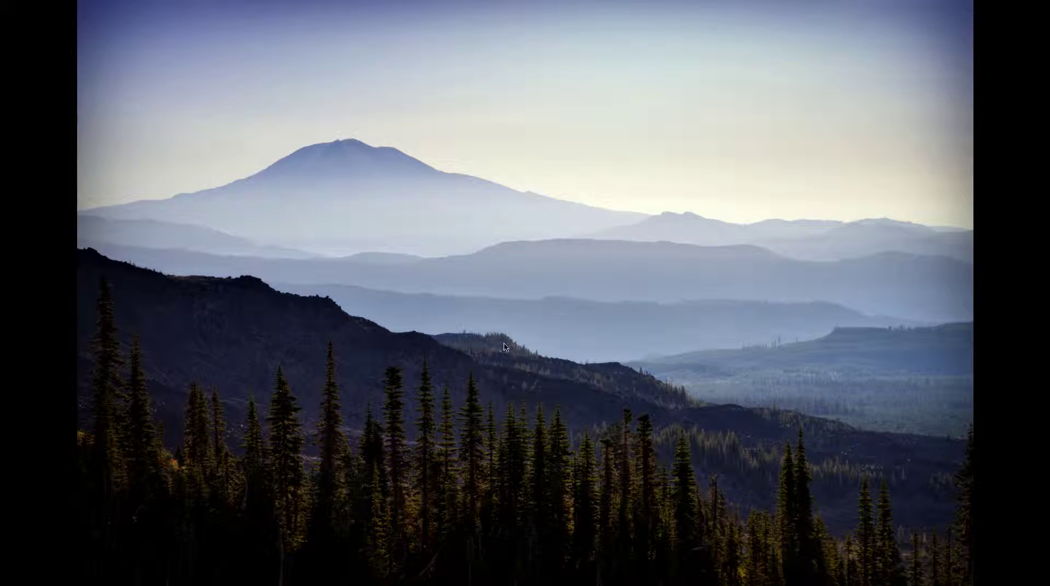
{"action": "double_click", "coordinate": [424, 315]}
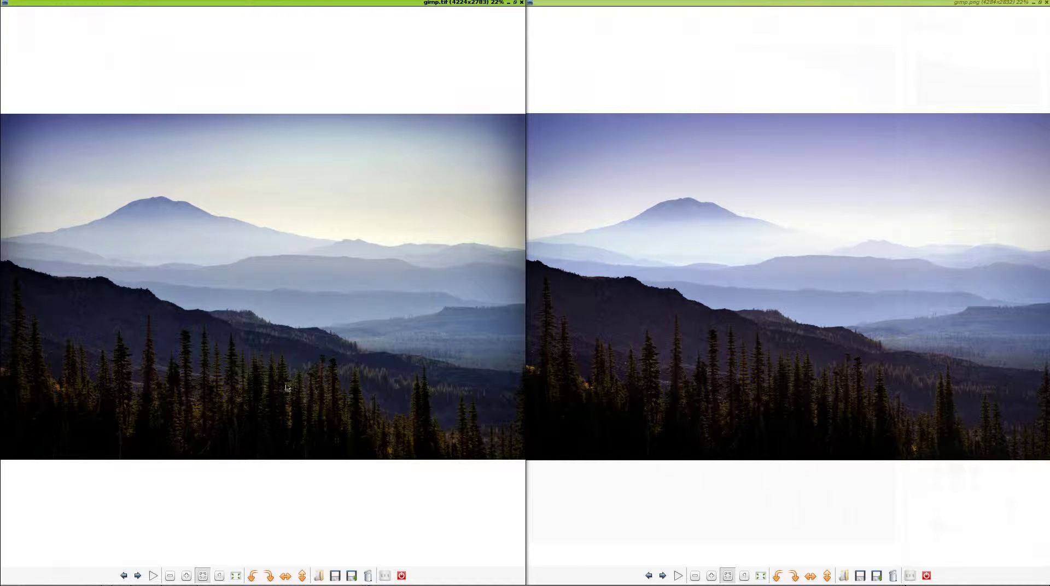
{"action": "left_click", "coordinate": [729, 272]}
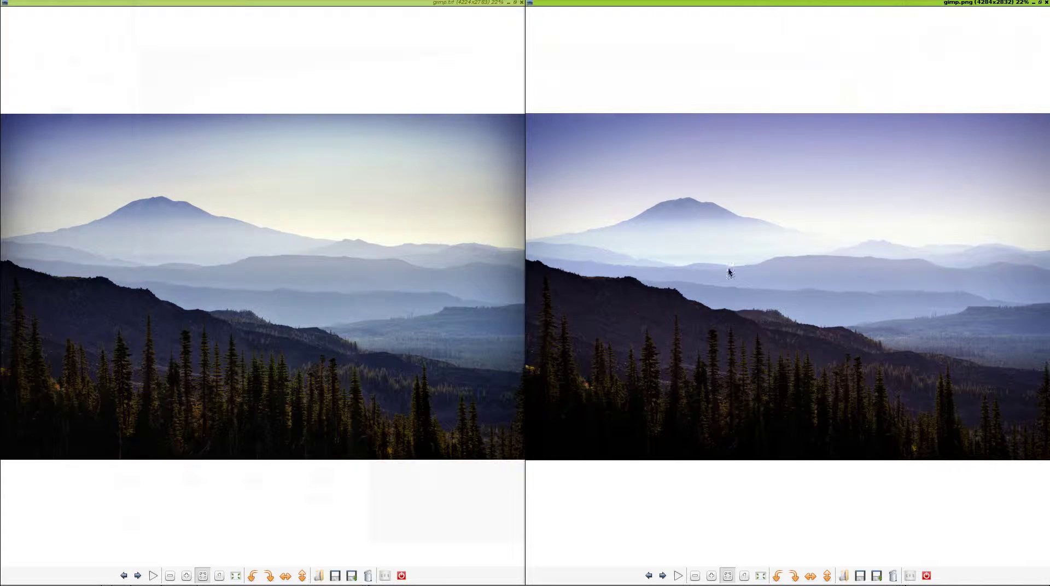